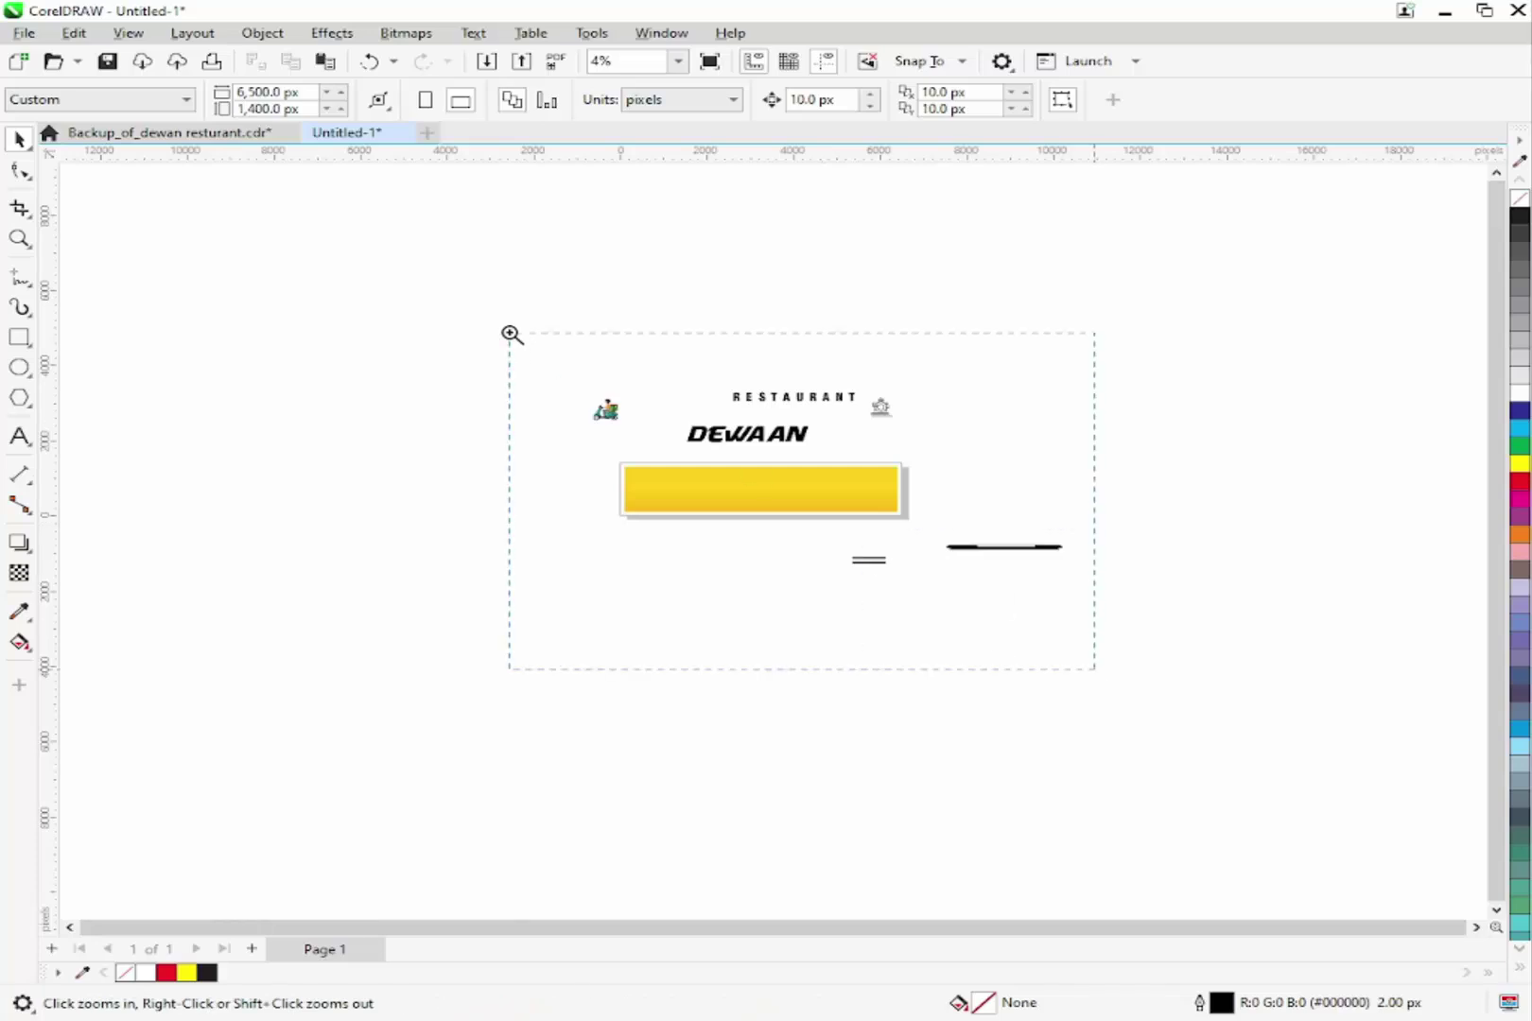
- Paste the dark and orange angular bitmap and place it just below the left end of the yellow banner
{"action": "key", "text": "ctrl+v"}
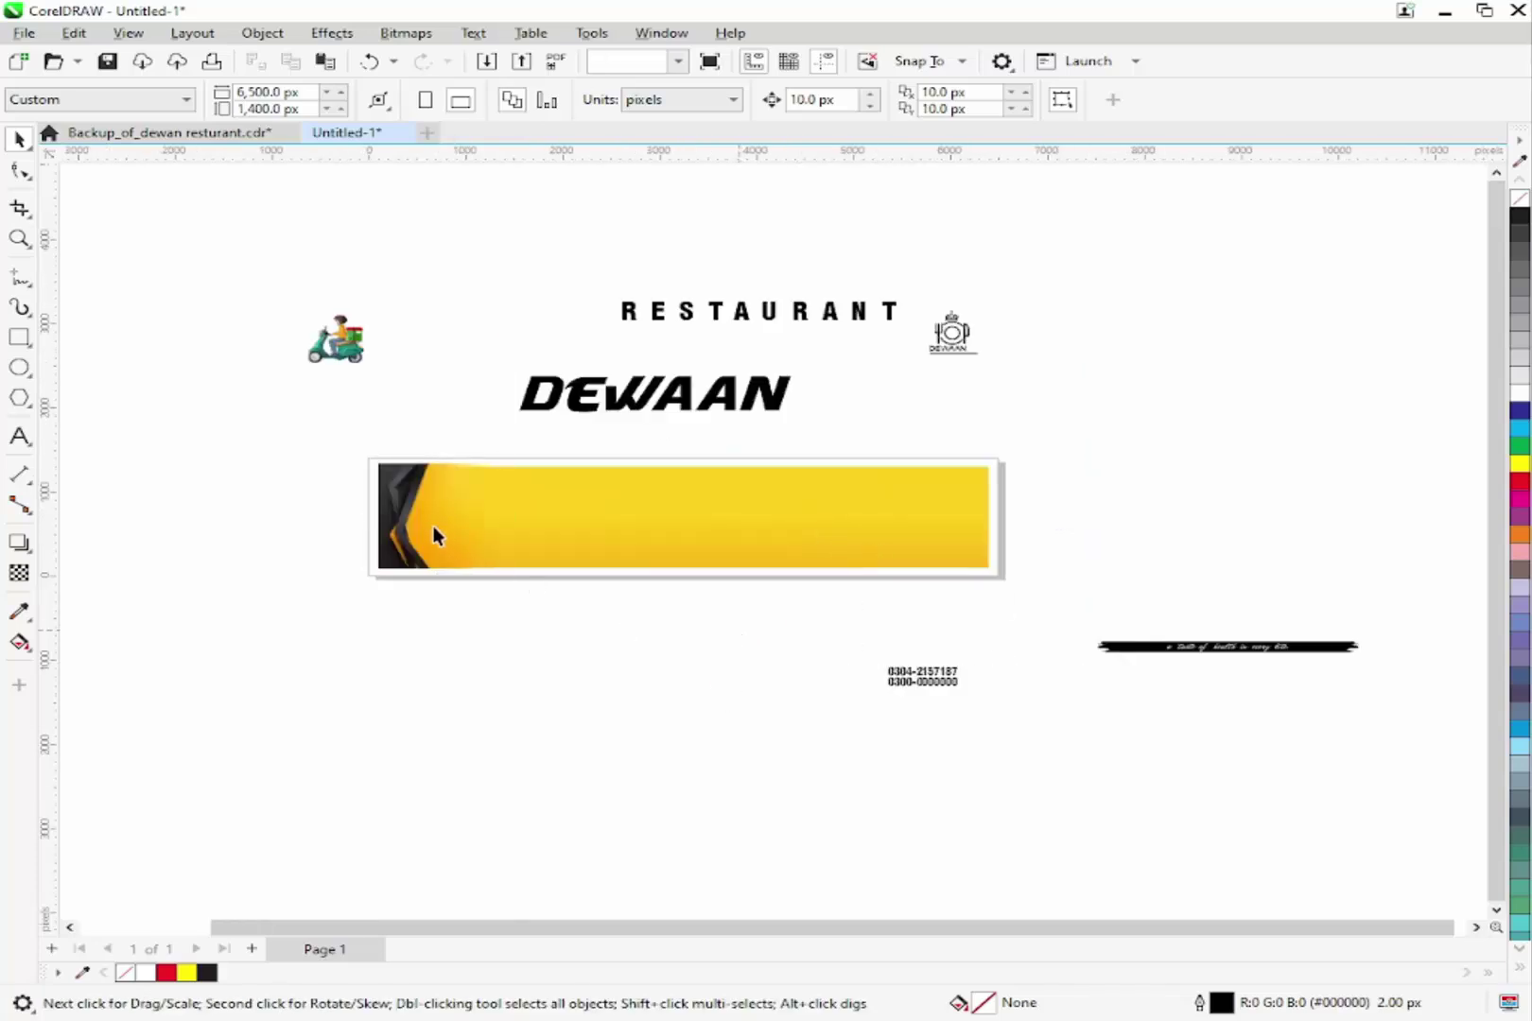
{"action": "left_click_drag", "start_coordinate": [434, 536], "coordinate": [340, 704]}
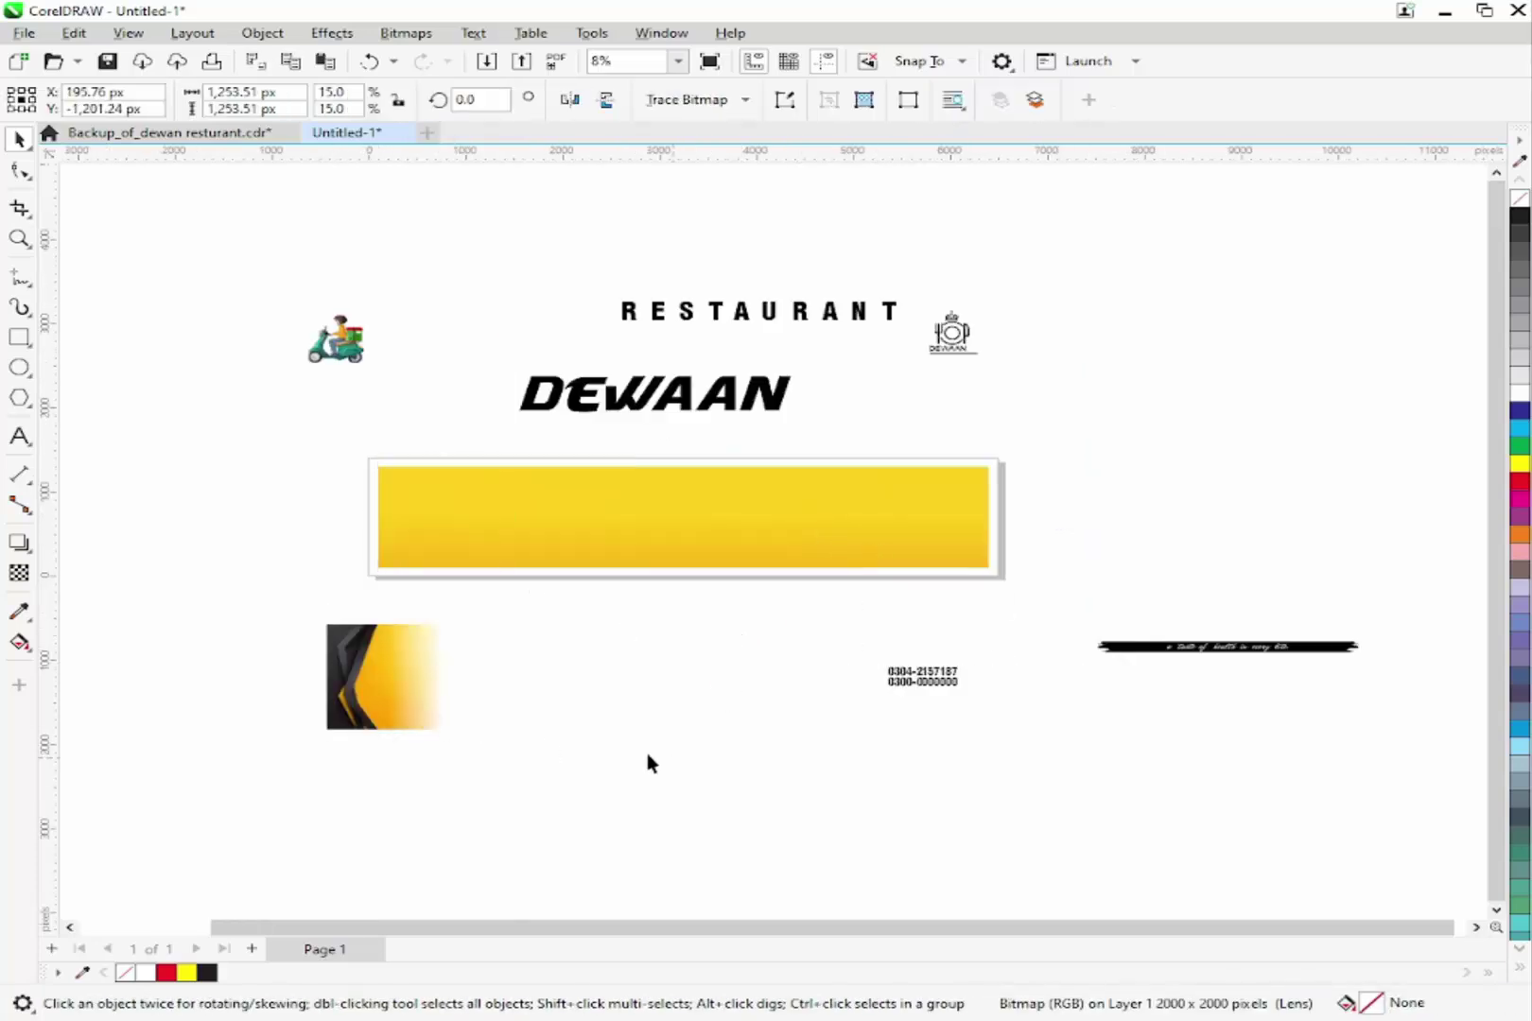
{"action": "left_click", "coordinate": [925, 530]}
{"action": "scroll", "coordinate": [940, 597], "scroll_direction": "down", "scroll_amount": 2}
{"action": "left_click_drag", "start_coordinate": [533, 419], "coordinate": [493, 398]}
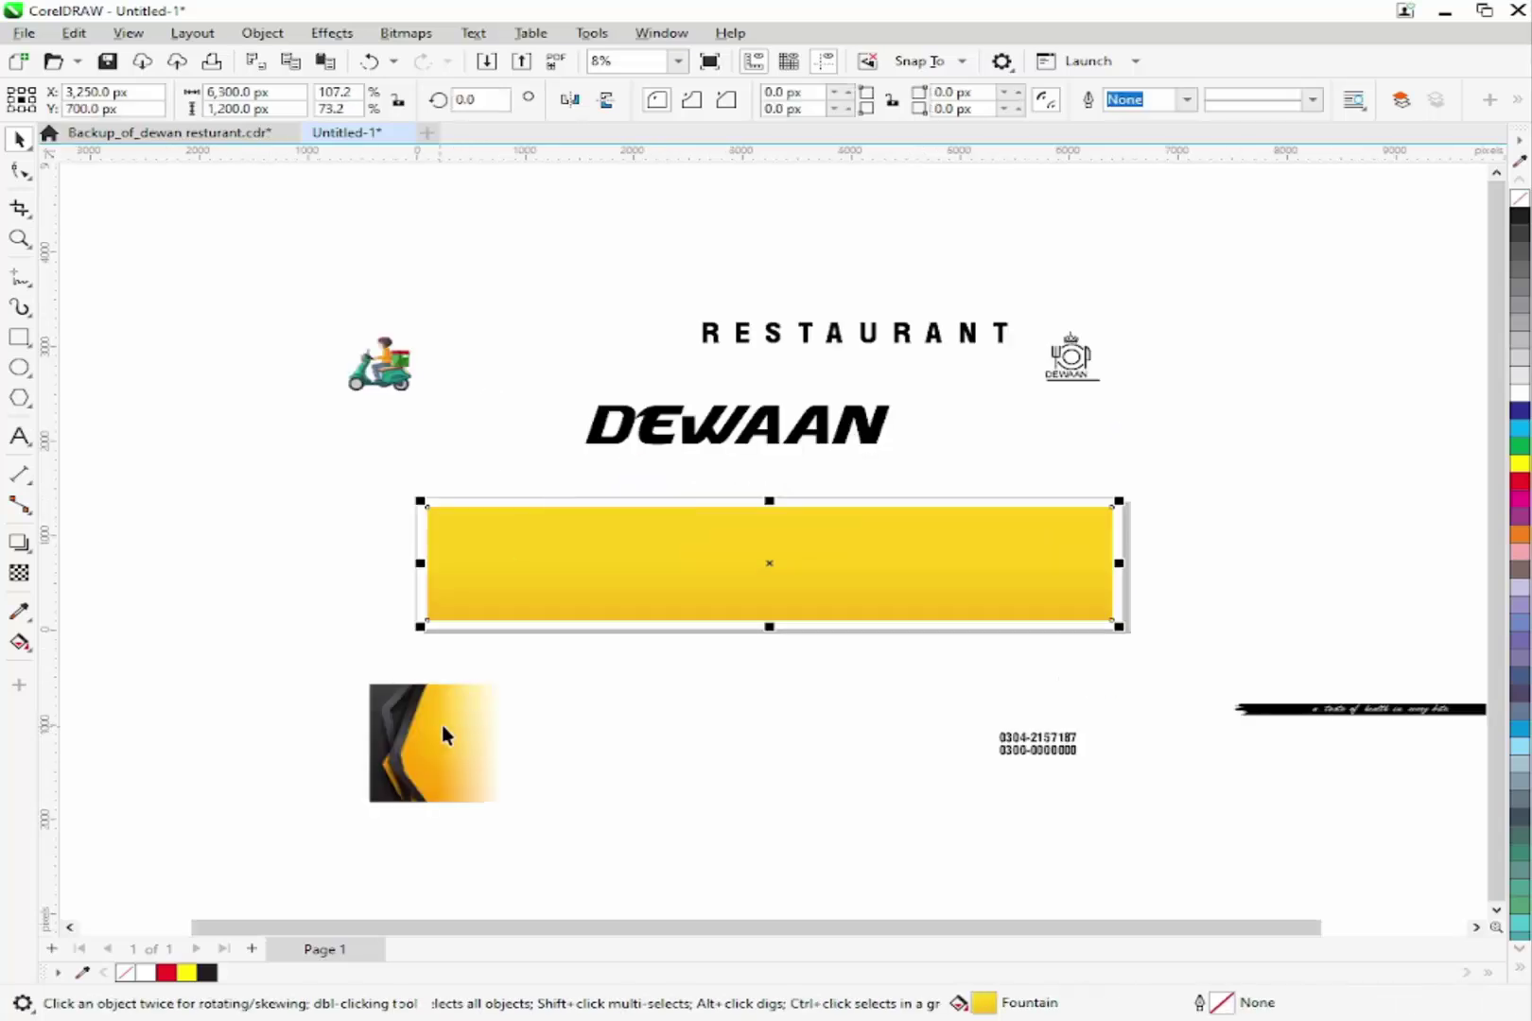
{"action": "left_click_drag", "start_coordinate": [441, 725], "coordinate": [463, 690]}
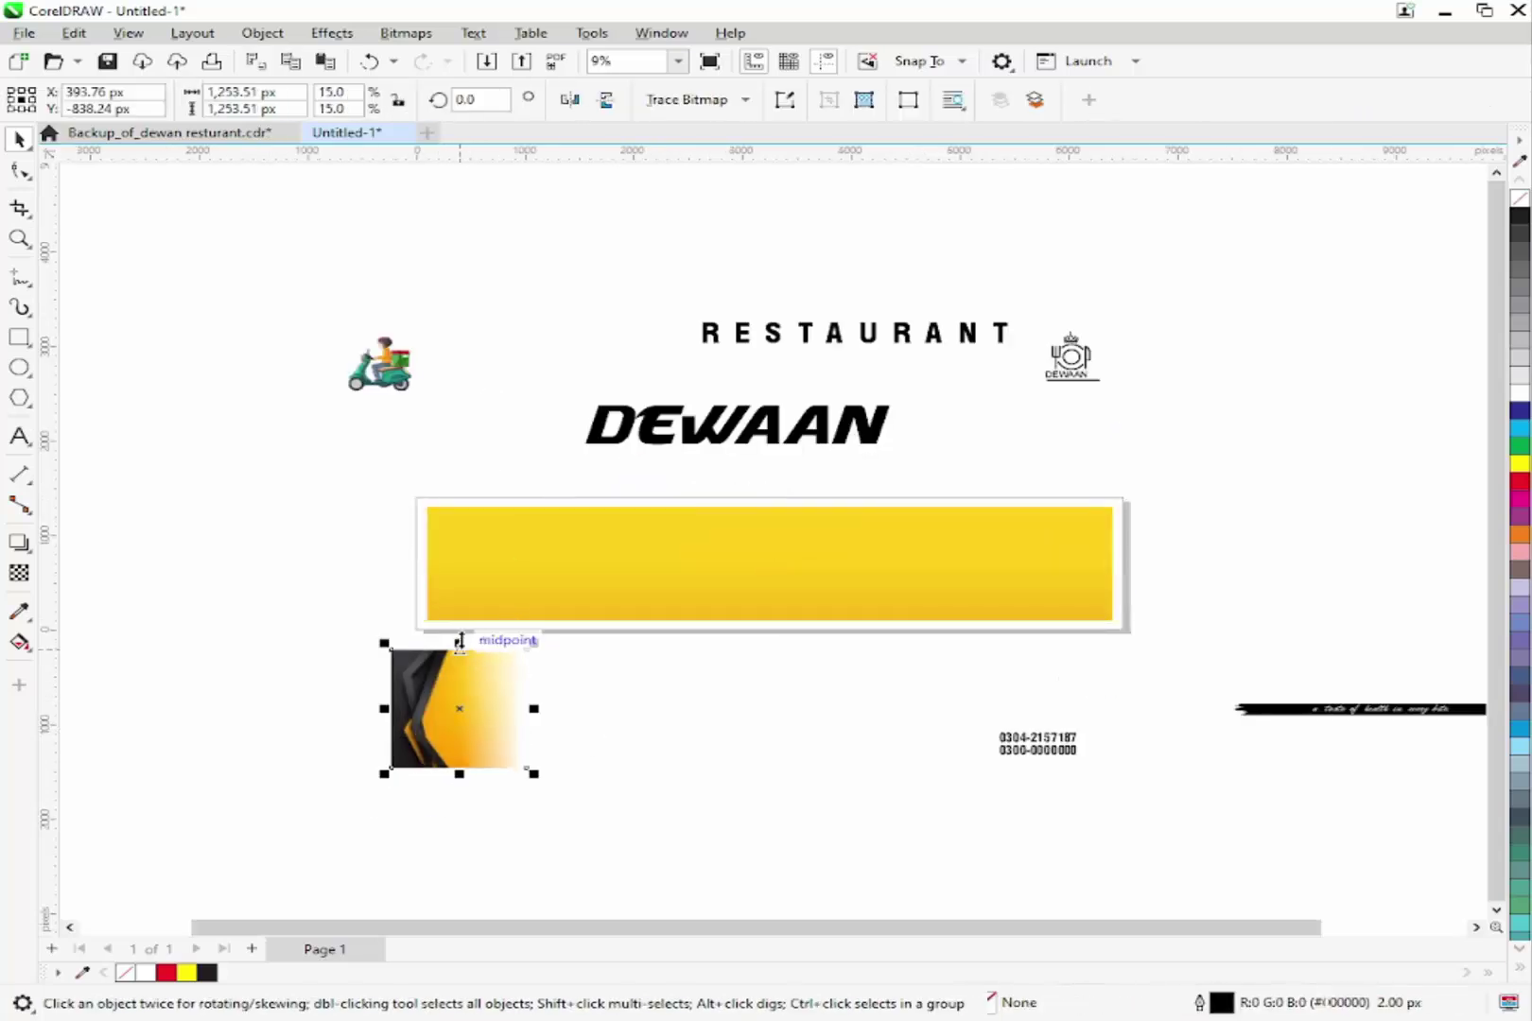
- Align the angular bitmap with the yellow rectangle, centered vertically and flush with the rectangle's left edge
{"action": "left_click", "coordinate": [468, 592], "text": "shift"}
{"action": "key", "text": "e"}
{"action": "key", "text": "c"}
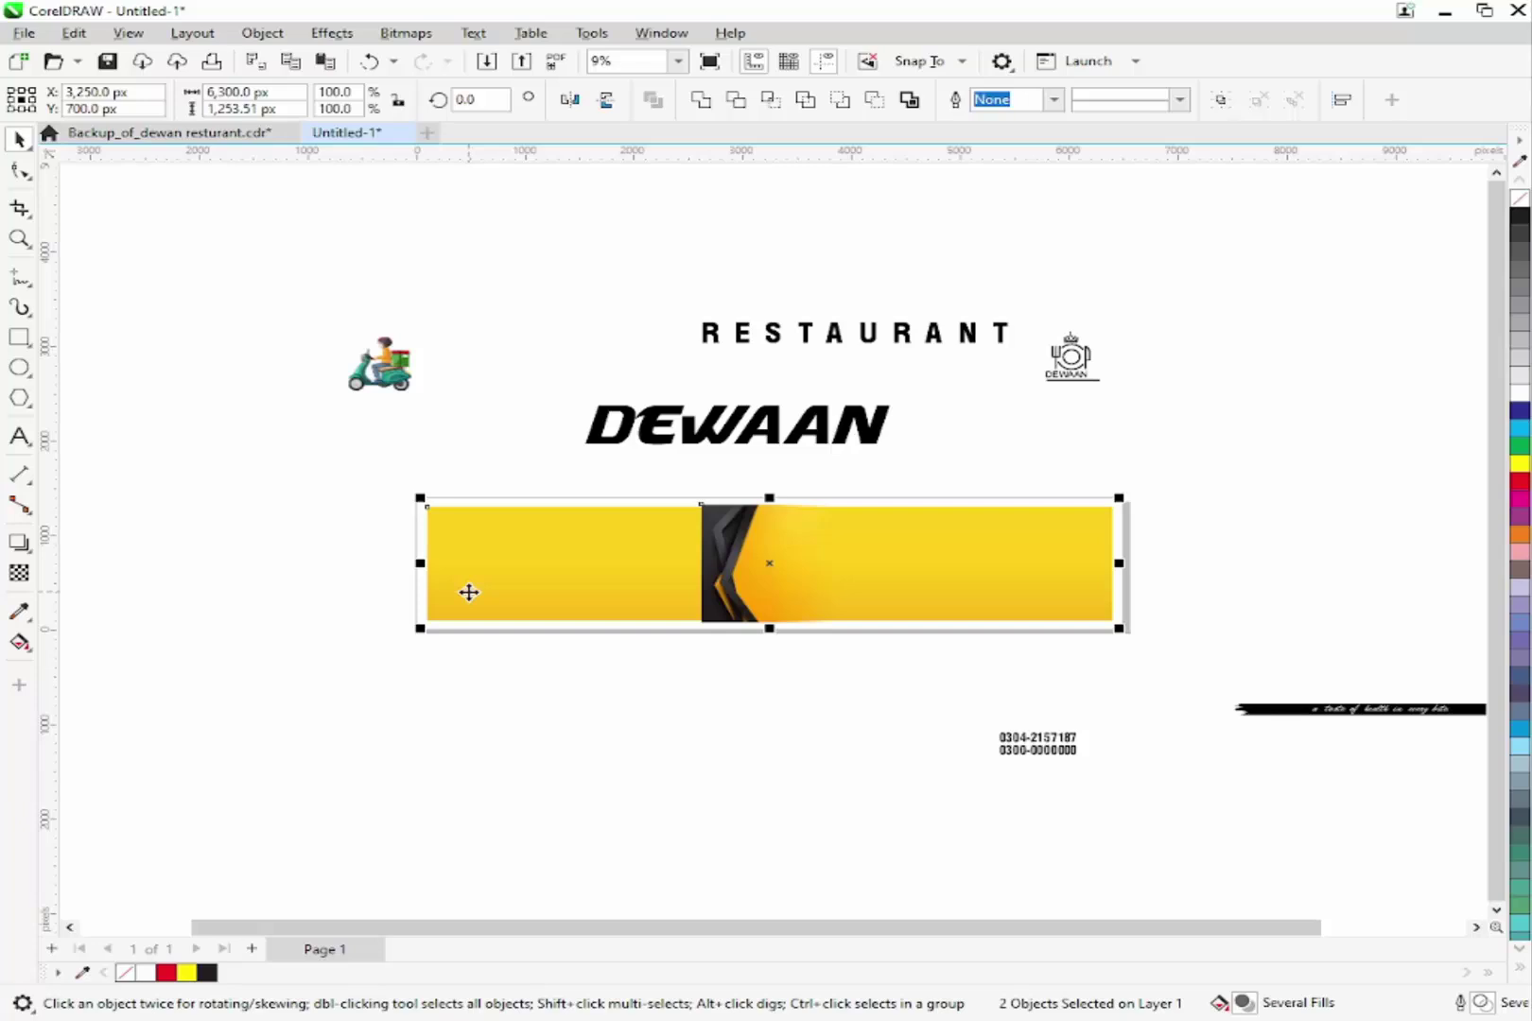
{"action": "key", "text": "r"}
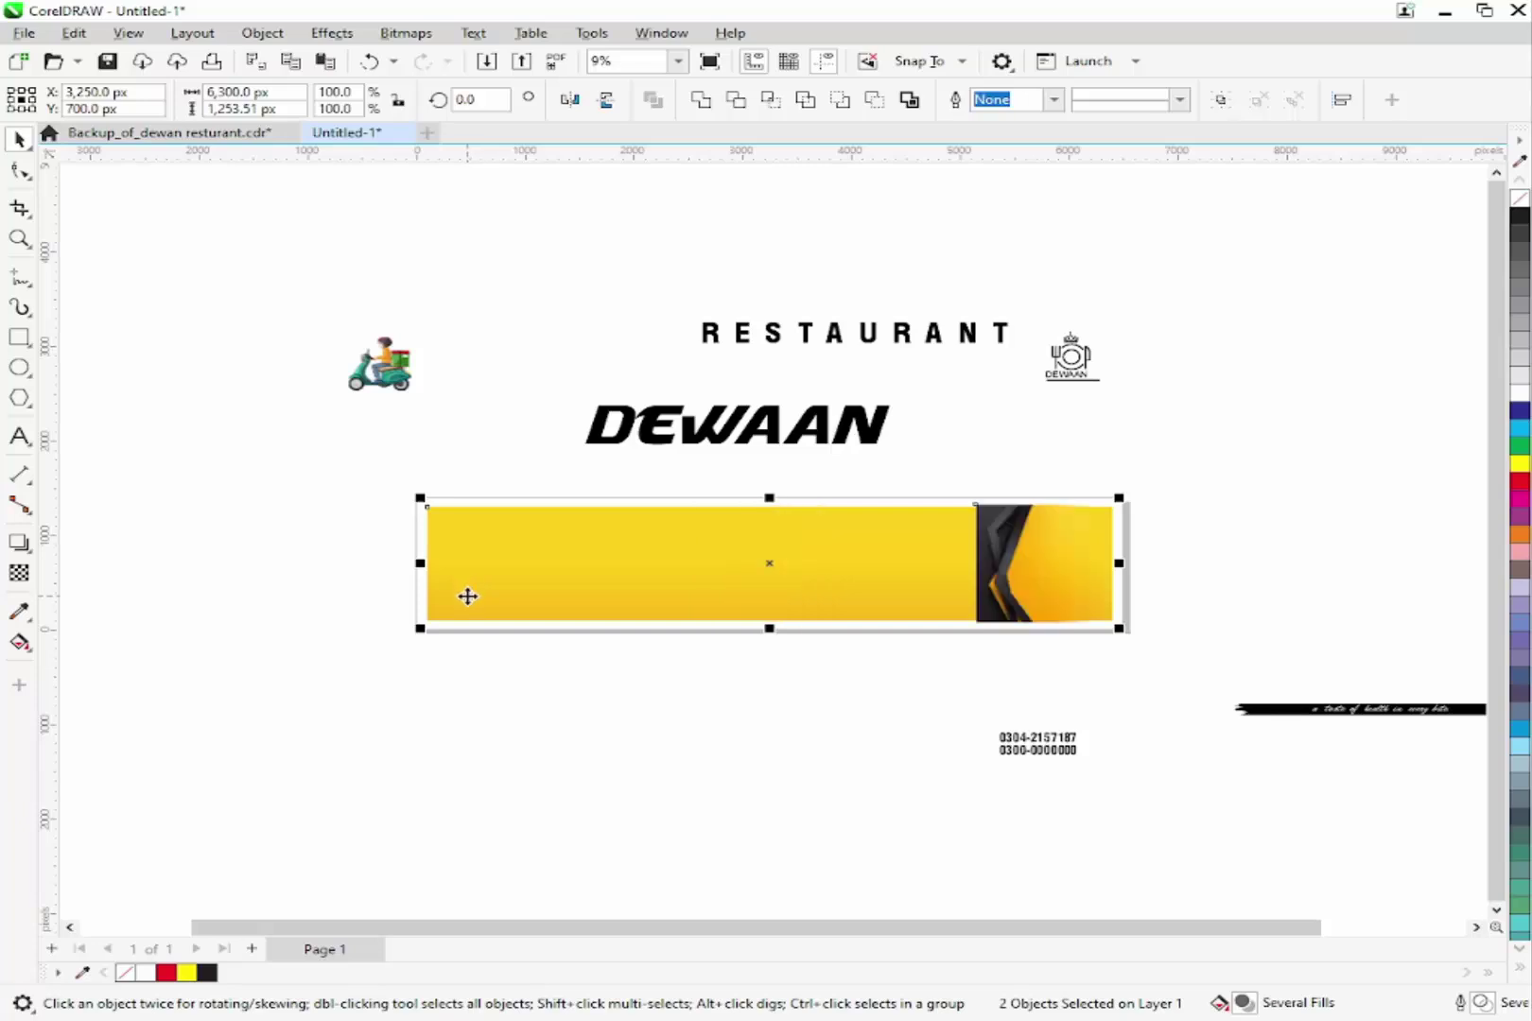
{"action": "key", "text": "l"}
- Duplicate the angular bitmap along the banner and align the copy to the yellow rectangle's right edge
{"action": "left_click", "coordinate": [516, 584]}
{"action": "left_click_drag", "start_coordinate": [516, 583], "coordinate": [749, 584]}
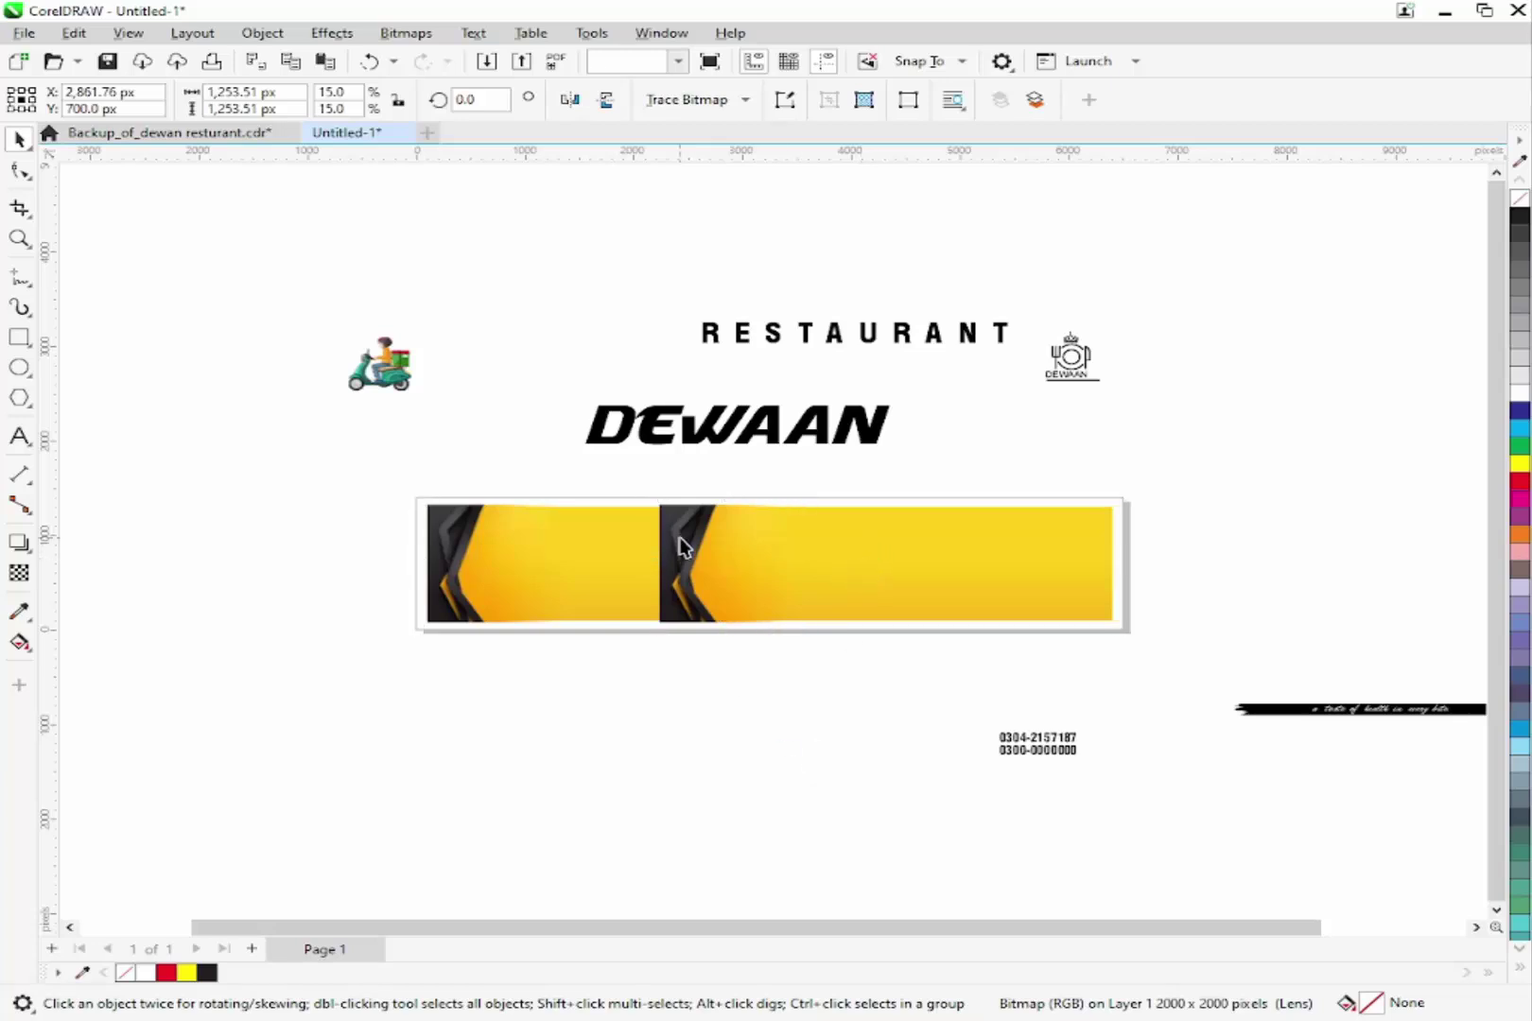
{"action": "left_click", "coordinate": [829, 586], "text": "shift"}
{"action": "key", "text": "r"}
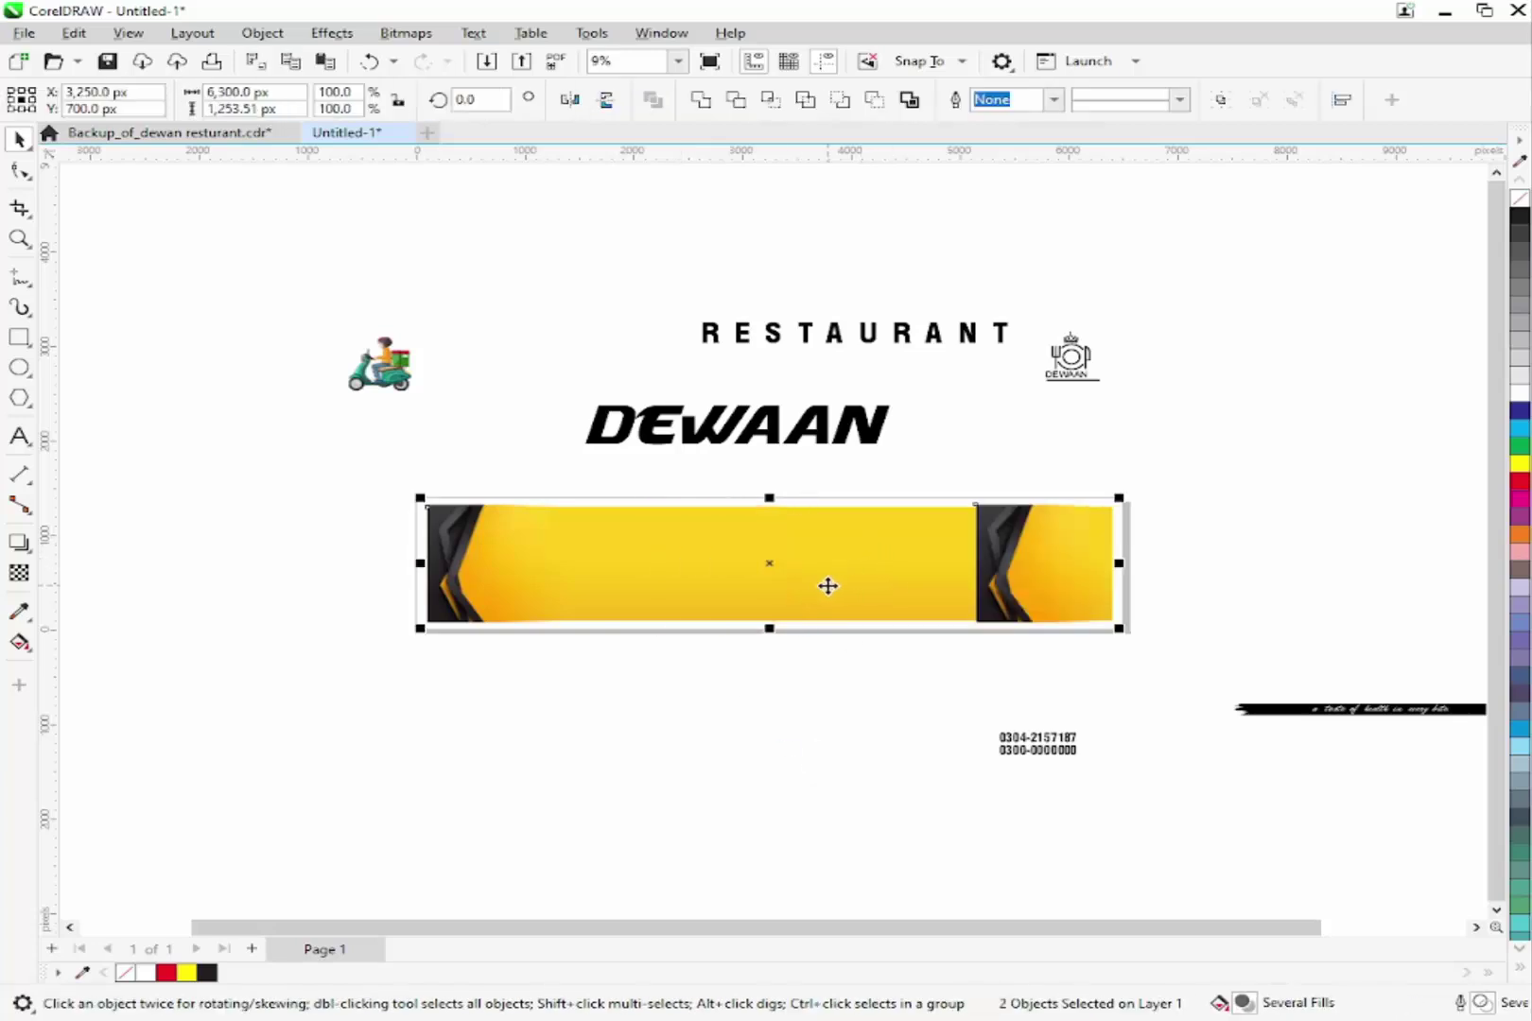
- Mirror the bitmap copy at the banner's right end horizontally
{"action": "left_click", "coordinate": [772, 734]}
{"action": "left_click", "coordinate": [998, 605]}
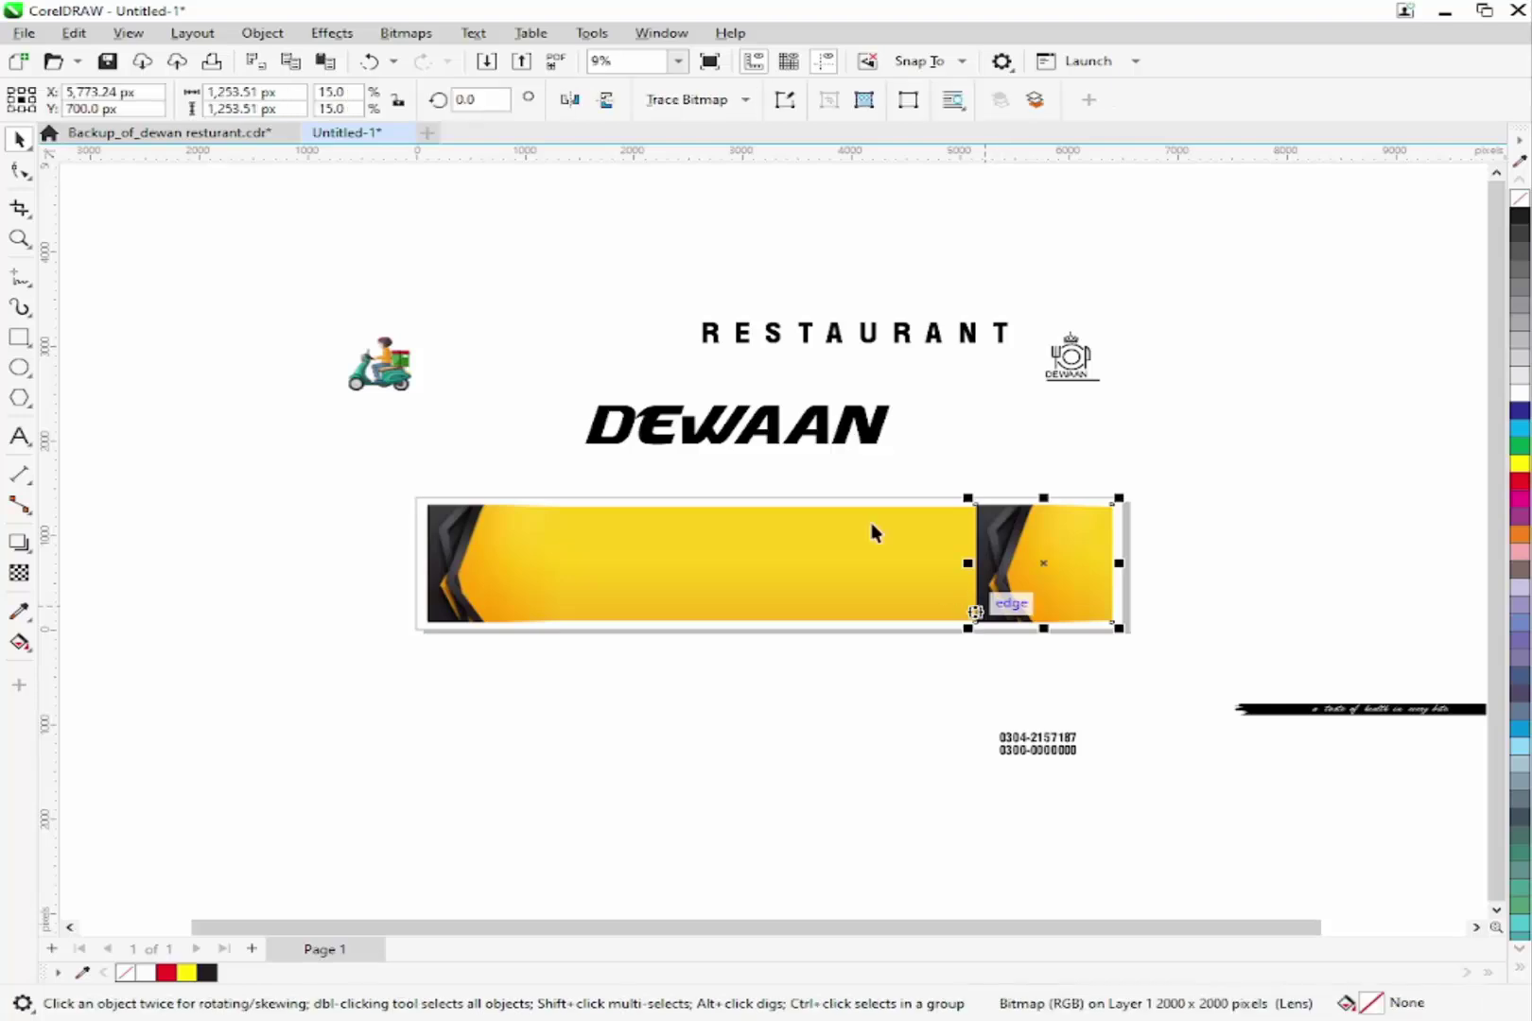
{"action": "left_click", "coordinate": [568, 102]}
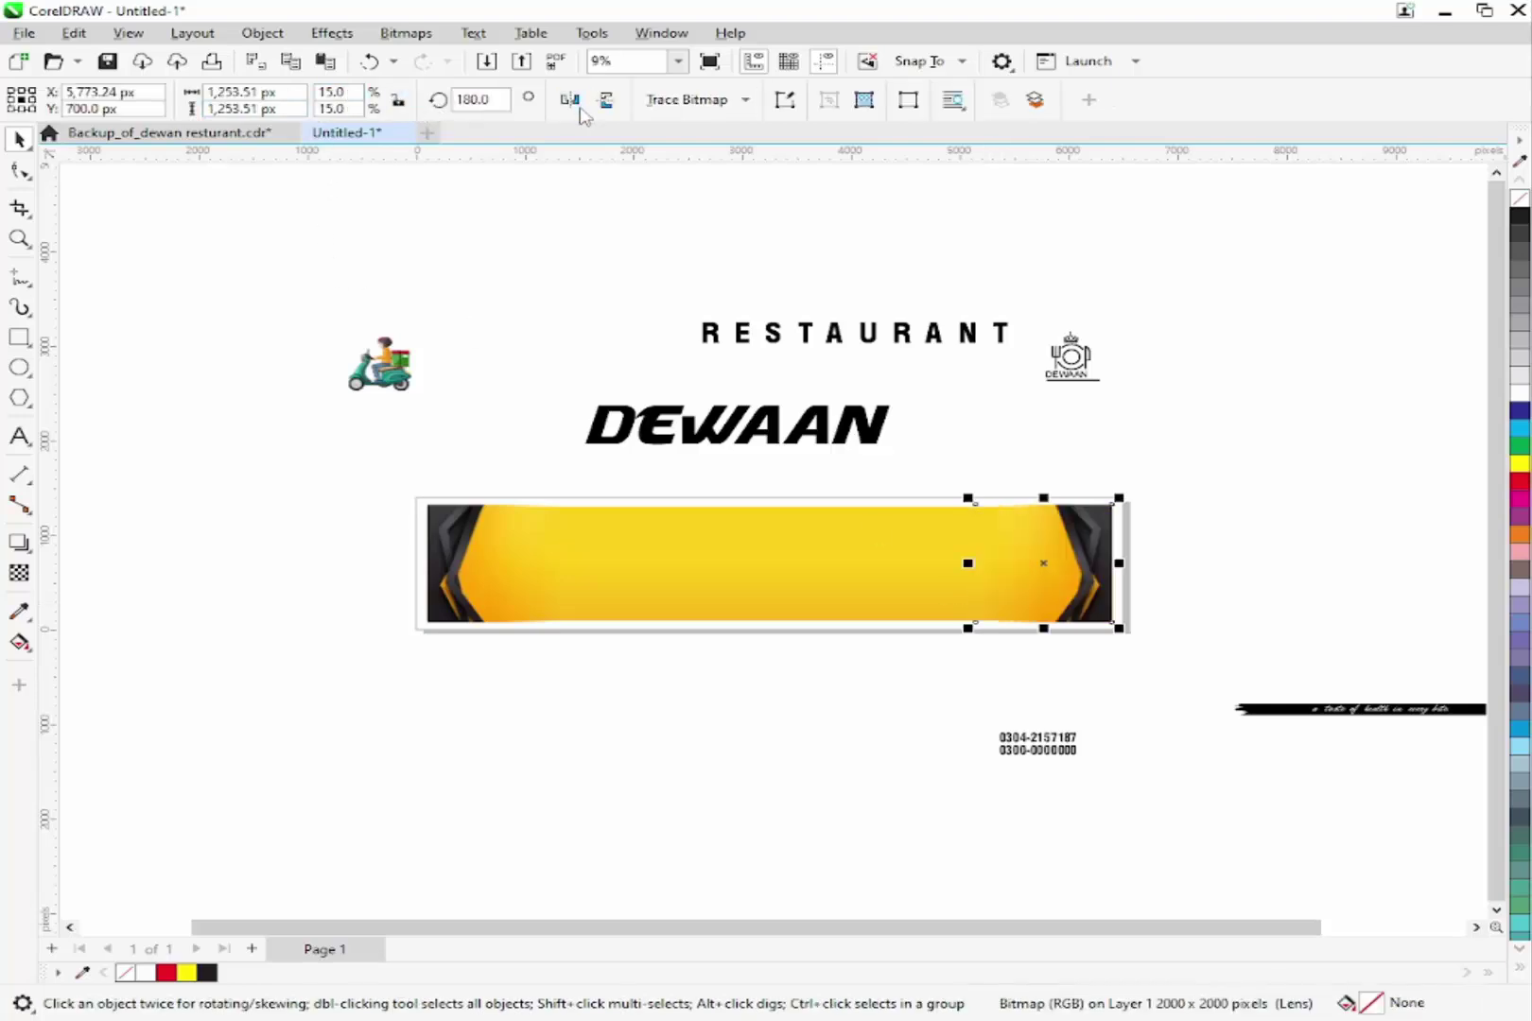
{"action": "left_click", "coordinate": [1166, 487]}
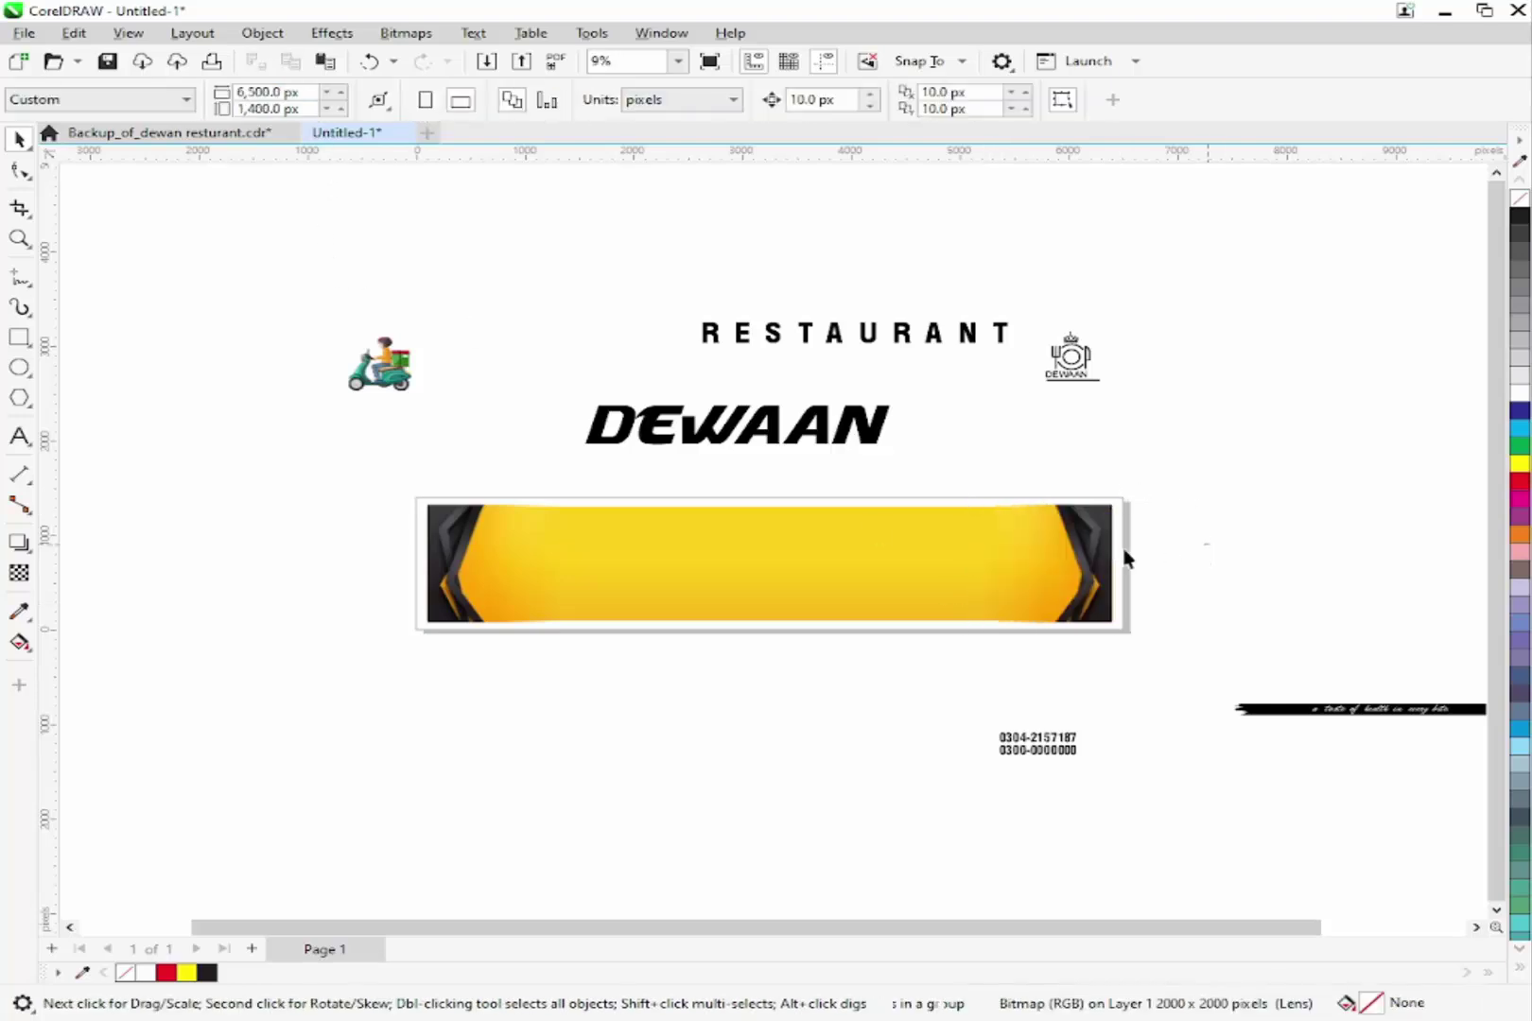
- Group the two side bitmaps and try to PowerClip the yellow rectangle
{"action": "left_click", "coordinate": [462, 560], "text": "shift"}
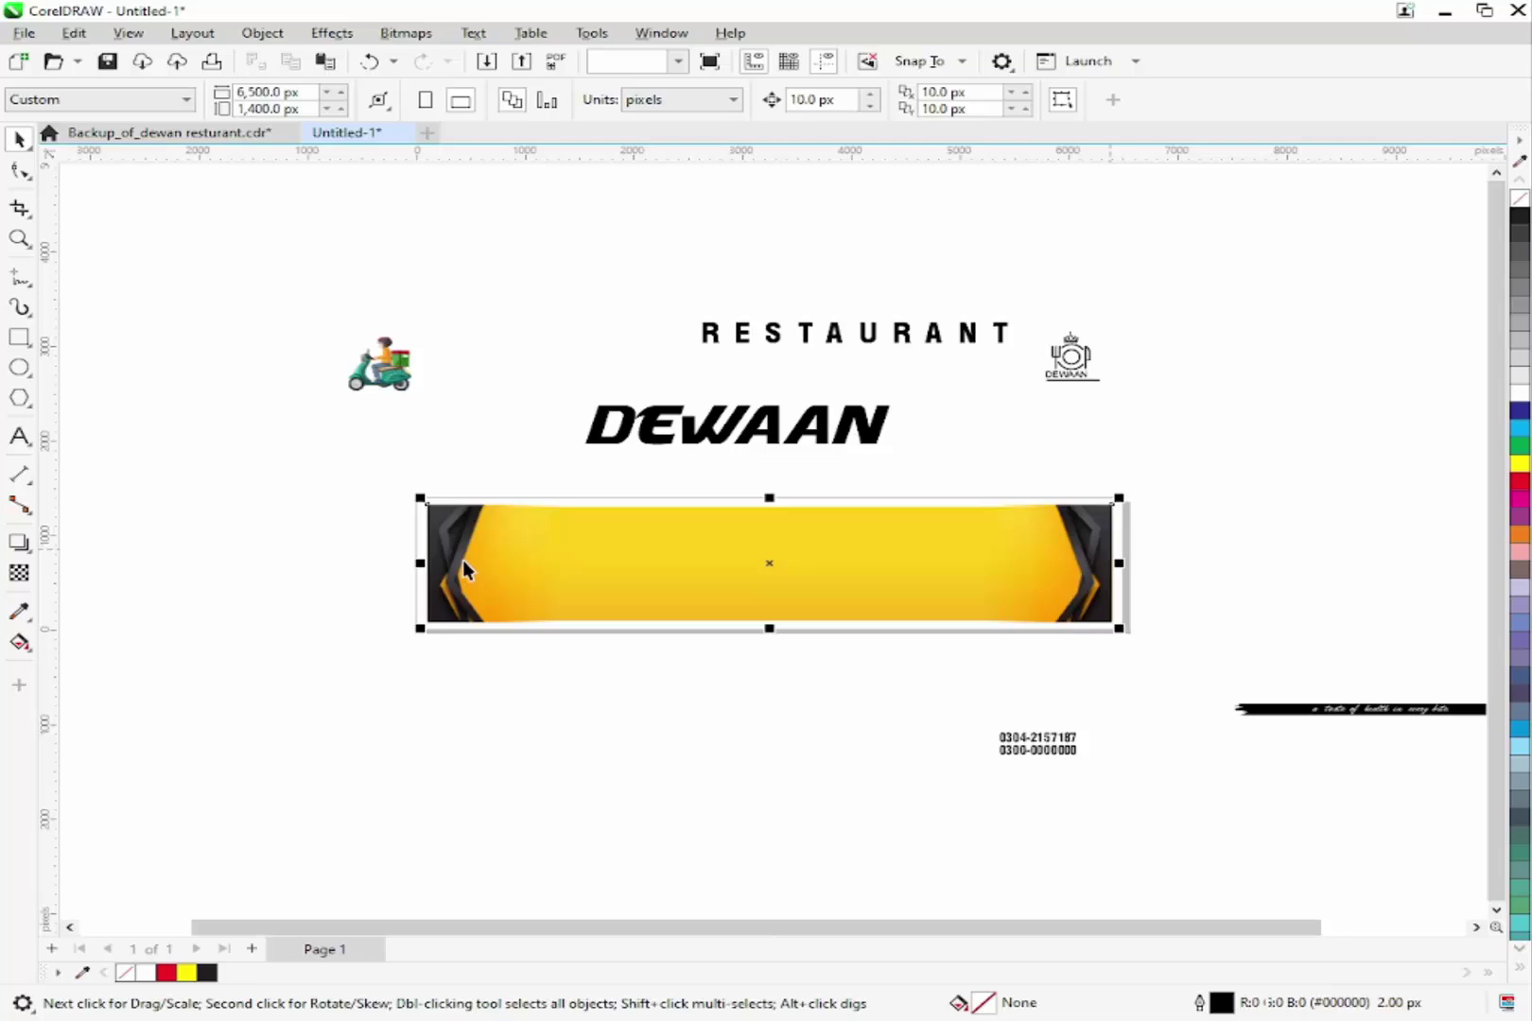
{"action": "right_click", "coordinate": [704, 565]}
{"action": "left_click", "coordinate": [716, 655]}
{"action": "left_click", "coordinate": [716, 655]}
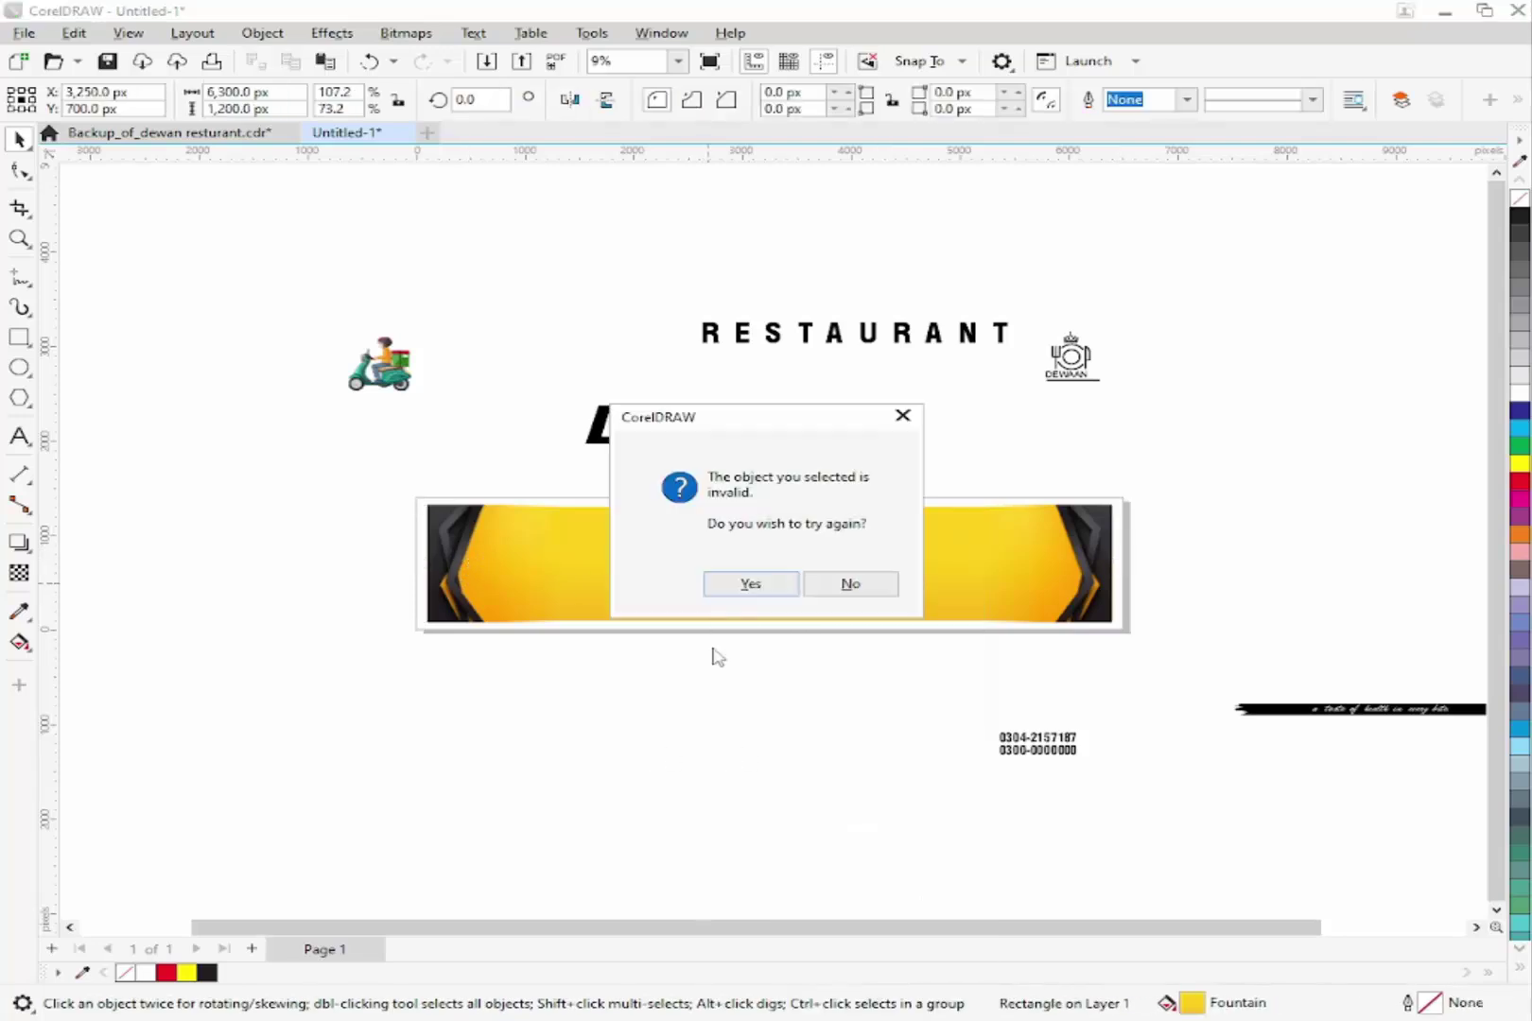
{"action": "left_click", "coordinate": [794, 586]}
- PowerClip the grouped side bitmaps inside the yellow banner rectangle
{"action": "left_click_drag", "start_coordinate": [461, 578], "coordinate": [465, 673]}
{"action": "right_click", "coordinate": [467, 653]}
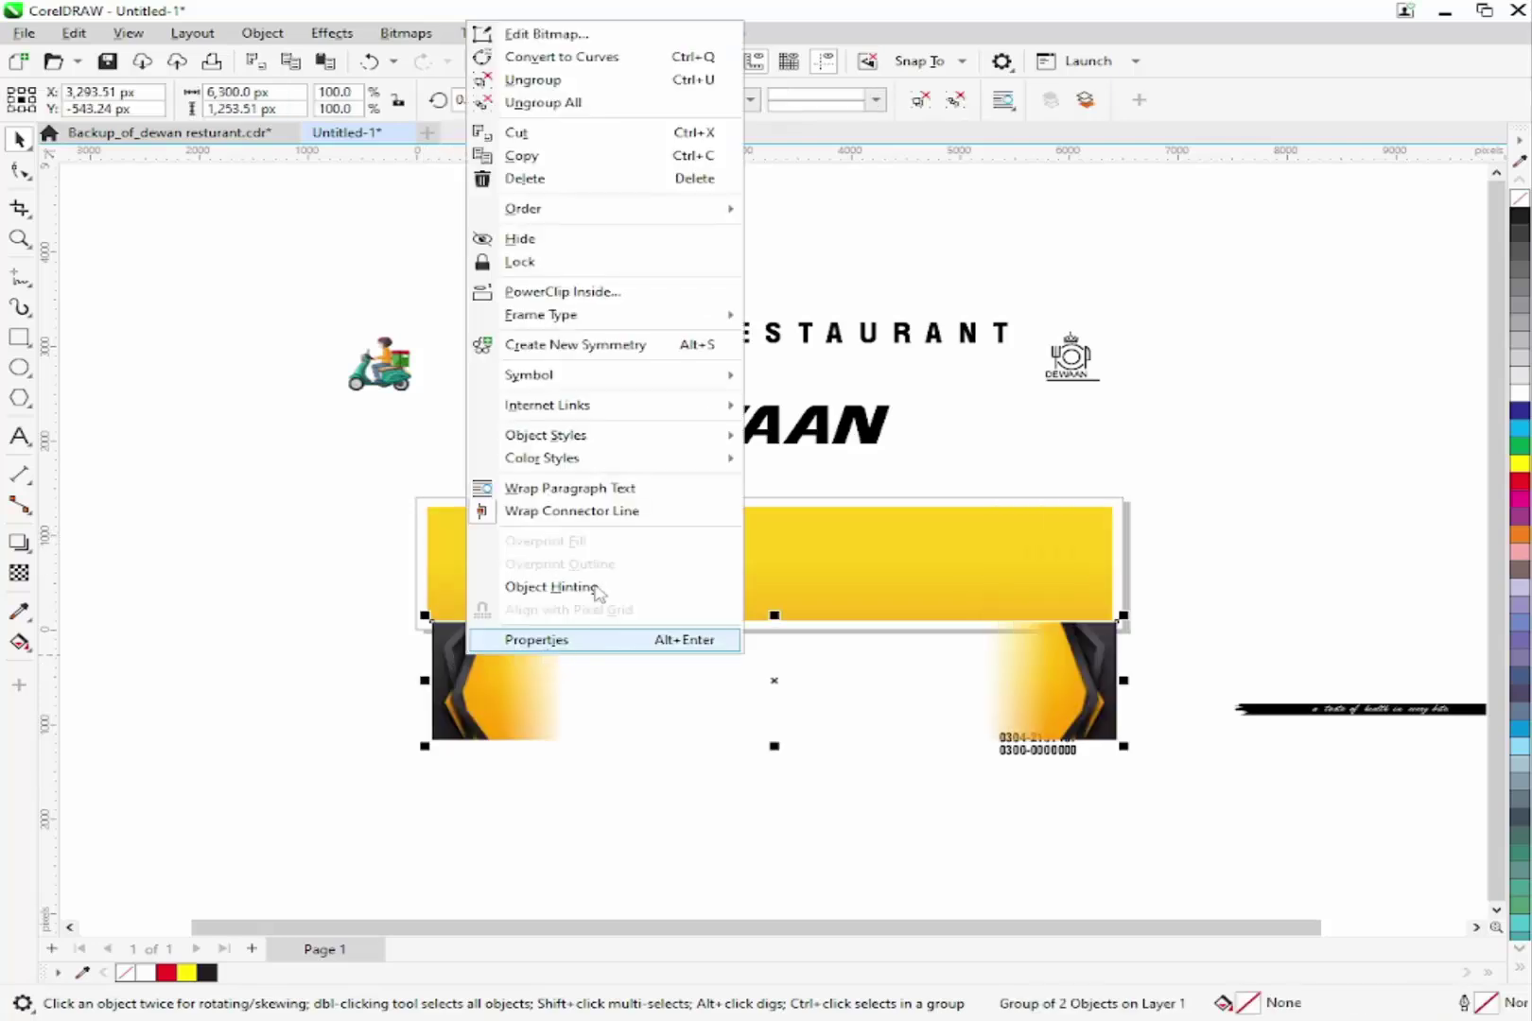
{"action": "left_click", "coordinate": [660, 298]}
{"action": "left_click", "coordinate": [712, 557]}
{"action": "right_click", "coordinate": [711, 558]}
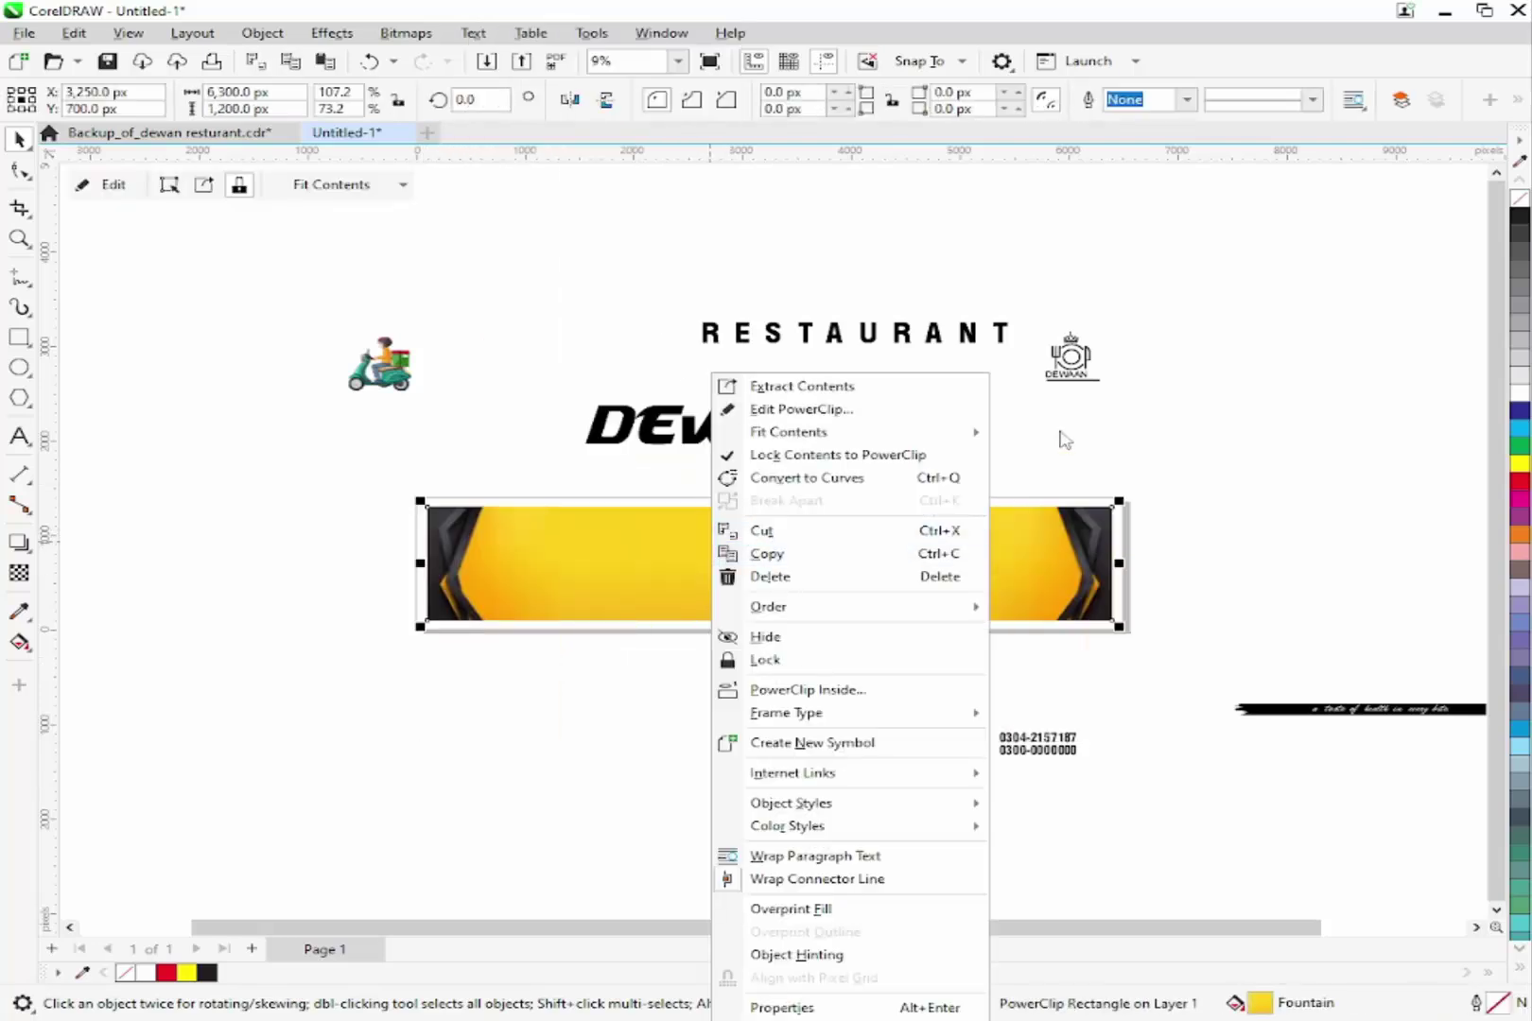
{"action": "left_click", "coordinate": [1228, 451]}
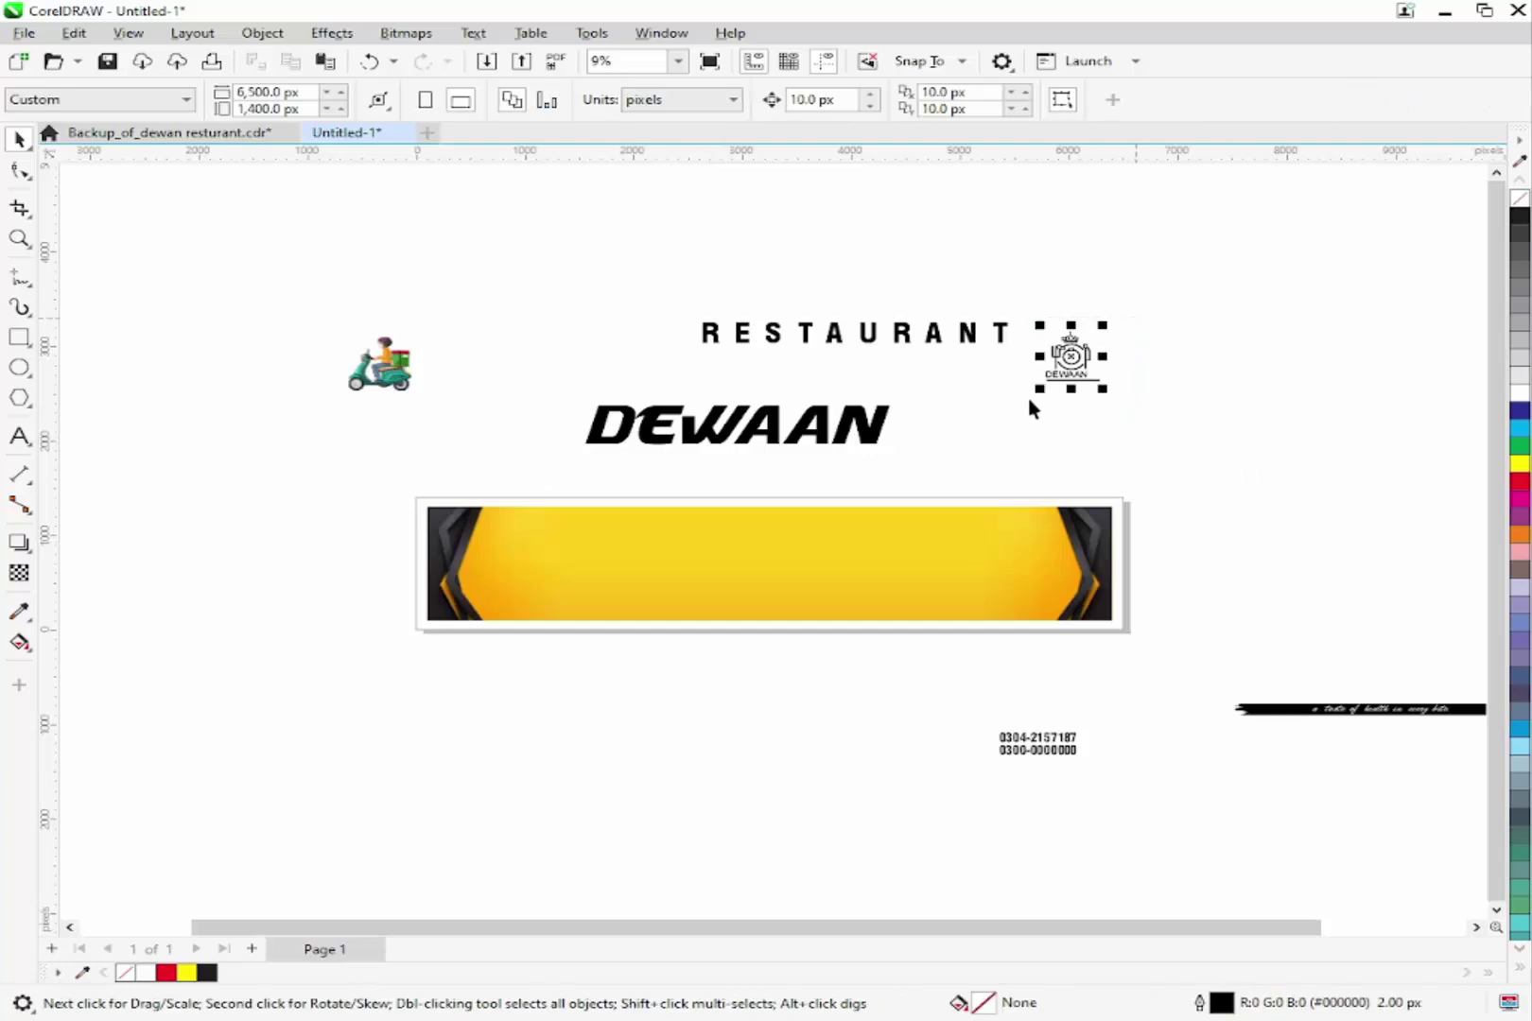
- Place a copy of the crown and plate logo below the banner and ungroup it
{"action": "left_click_drag", "start_coordinate": [1077, 366], "coordinate": [738, 718]}
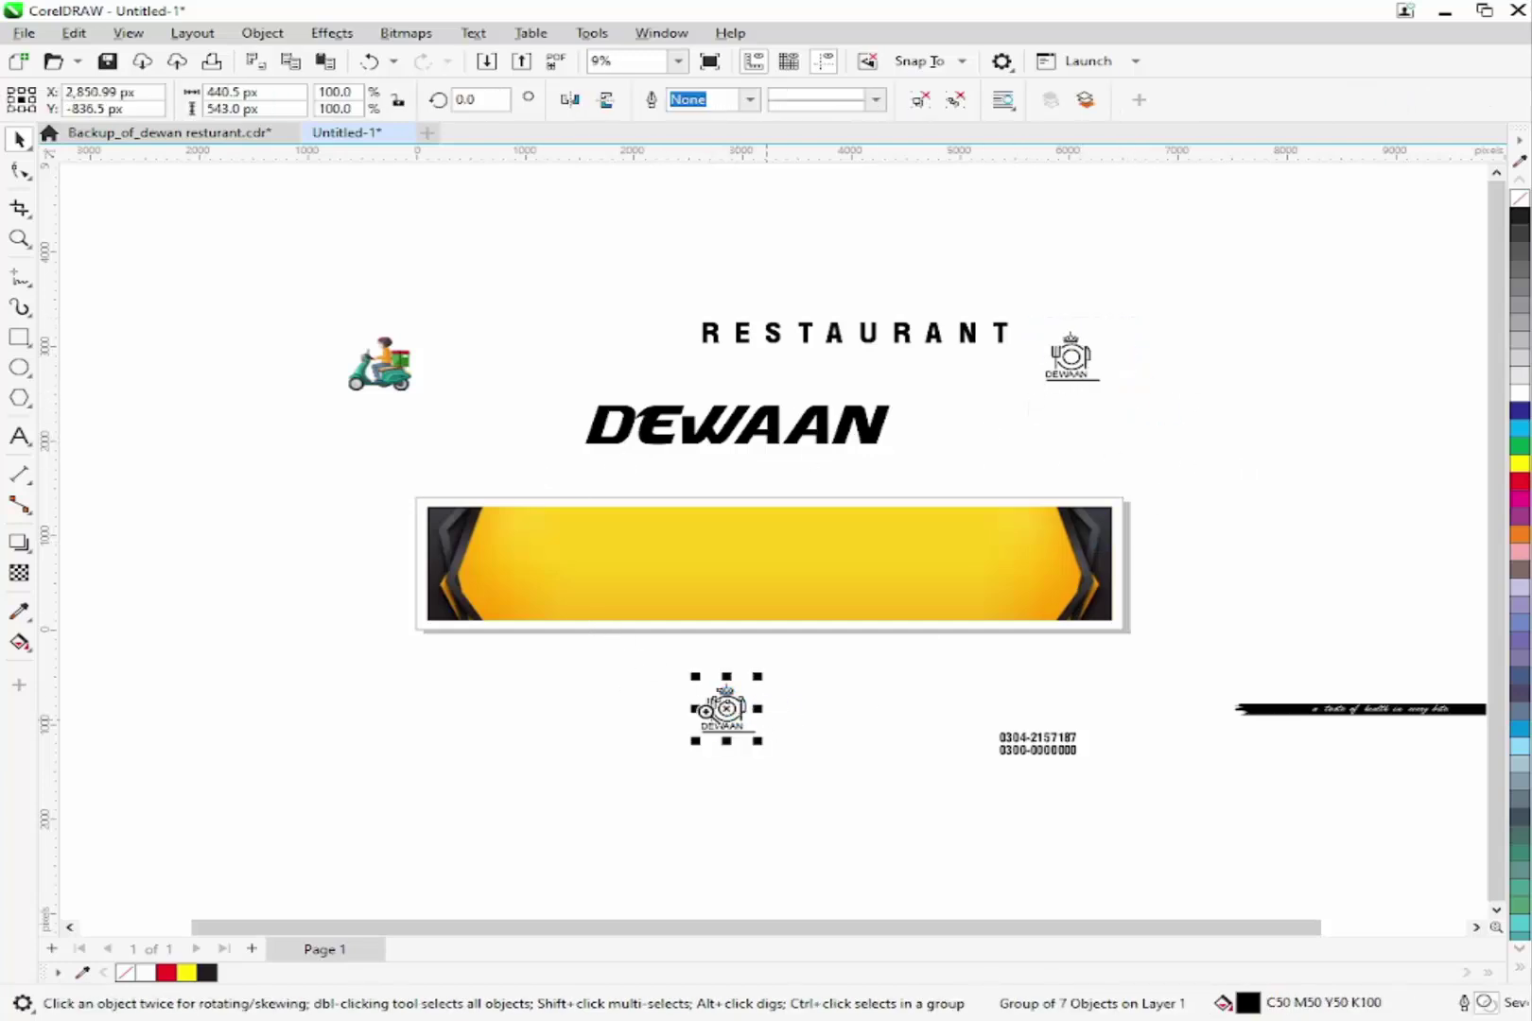
{"action": "left_click_drag", "start_coordinate": [609, 626], "coordinate": [923, 810]}
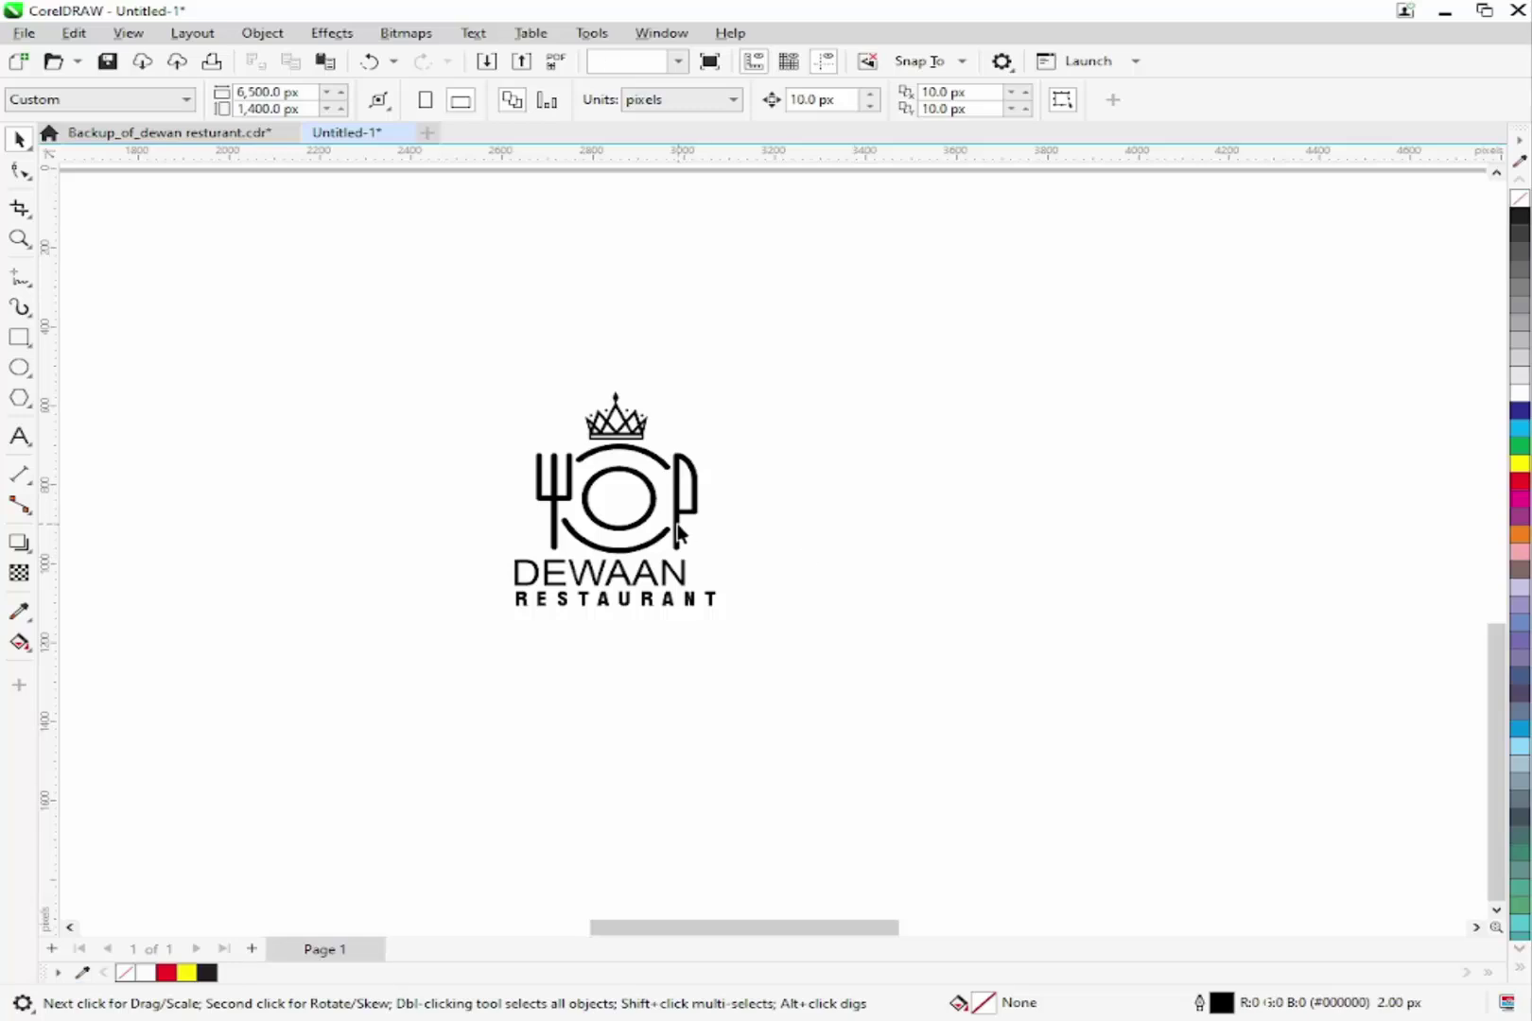
{"action": "left_click", "coordinate": [685, 573]}
{"action": "left_click", "coordinate": [929, 105]}
{"action": "left_click", "coordinate": [662, 523]}
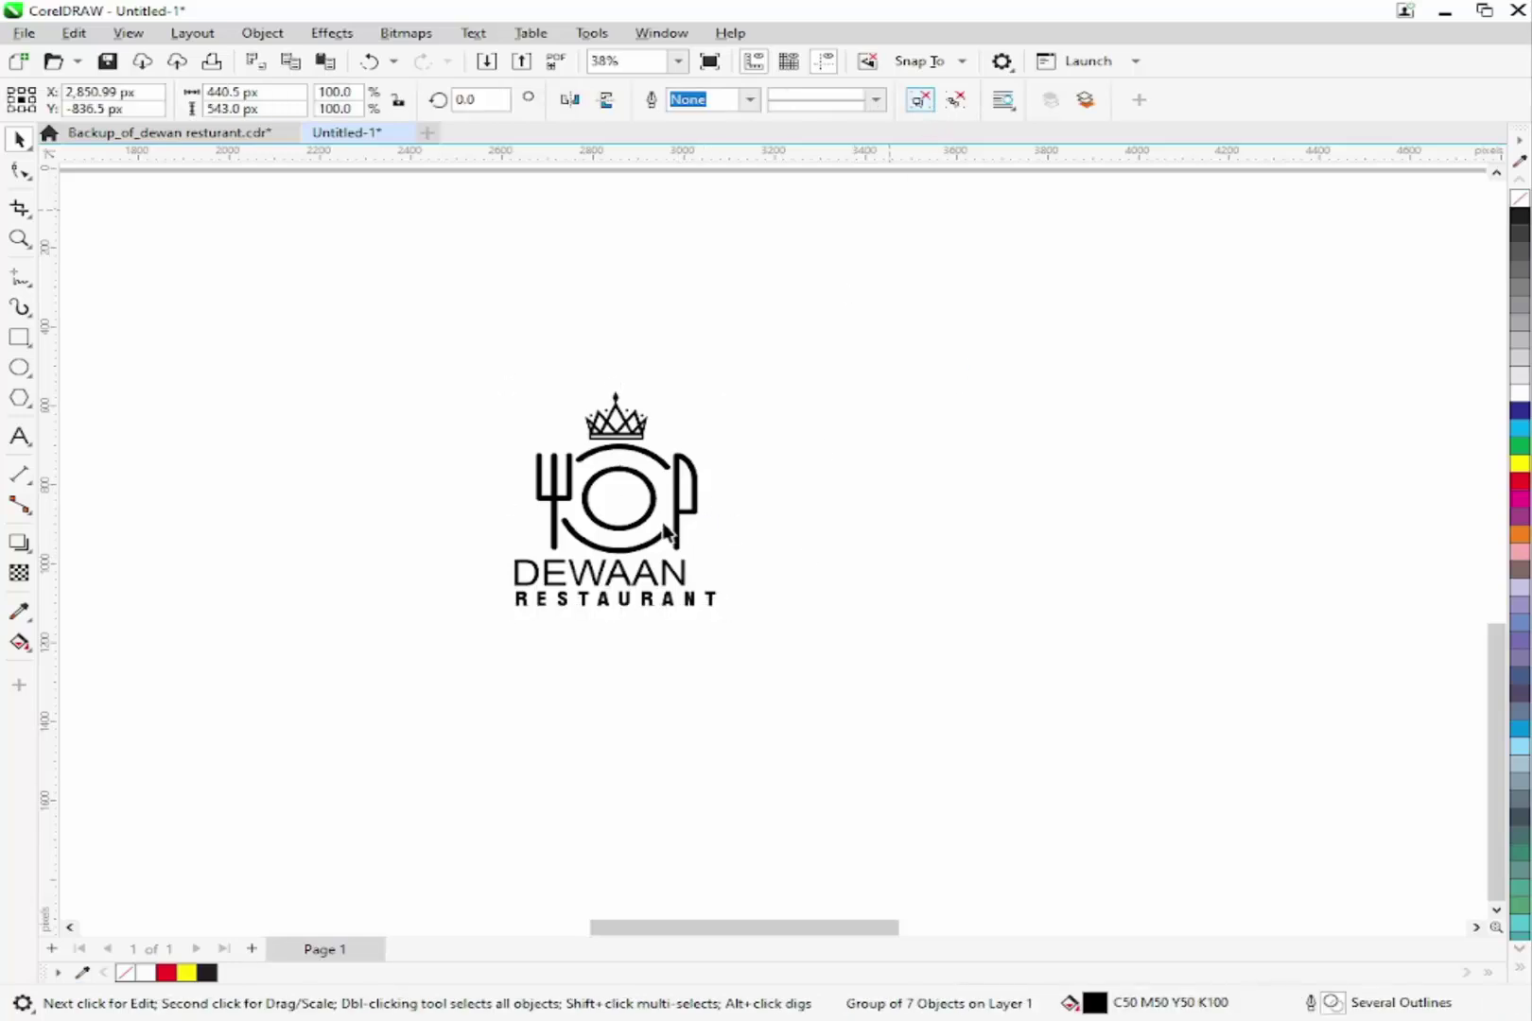
- Center DEWAAN horizontally over RESTAURANT in the copied logo and make the DEWAAN text bold
{"action": "left_click", "coordinate": [682, 579]}
{"action": "left_click", "coordinate": [695, 603], "text": "shift"}
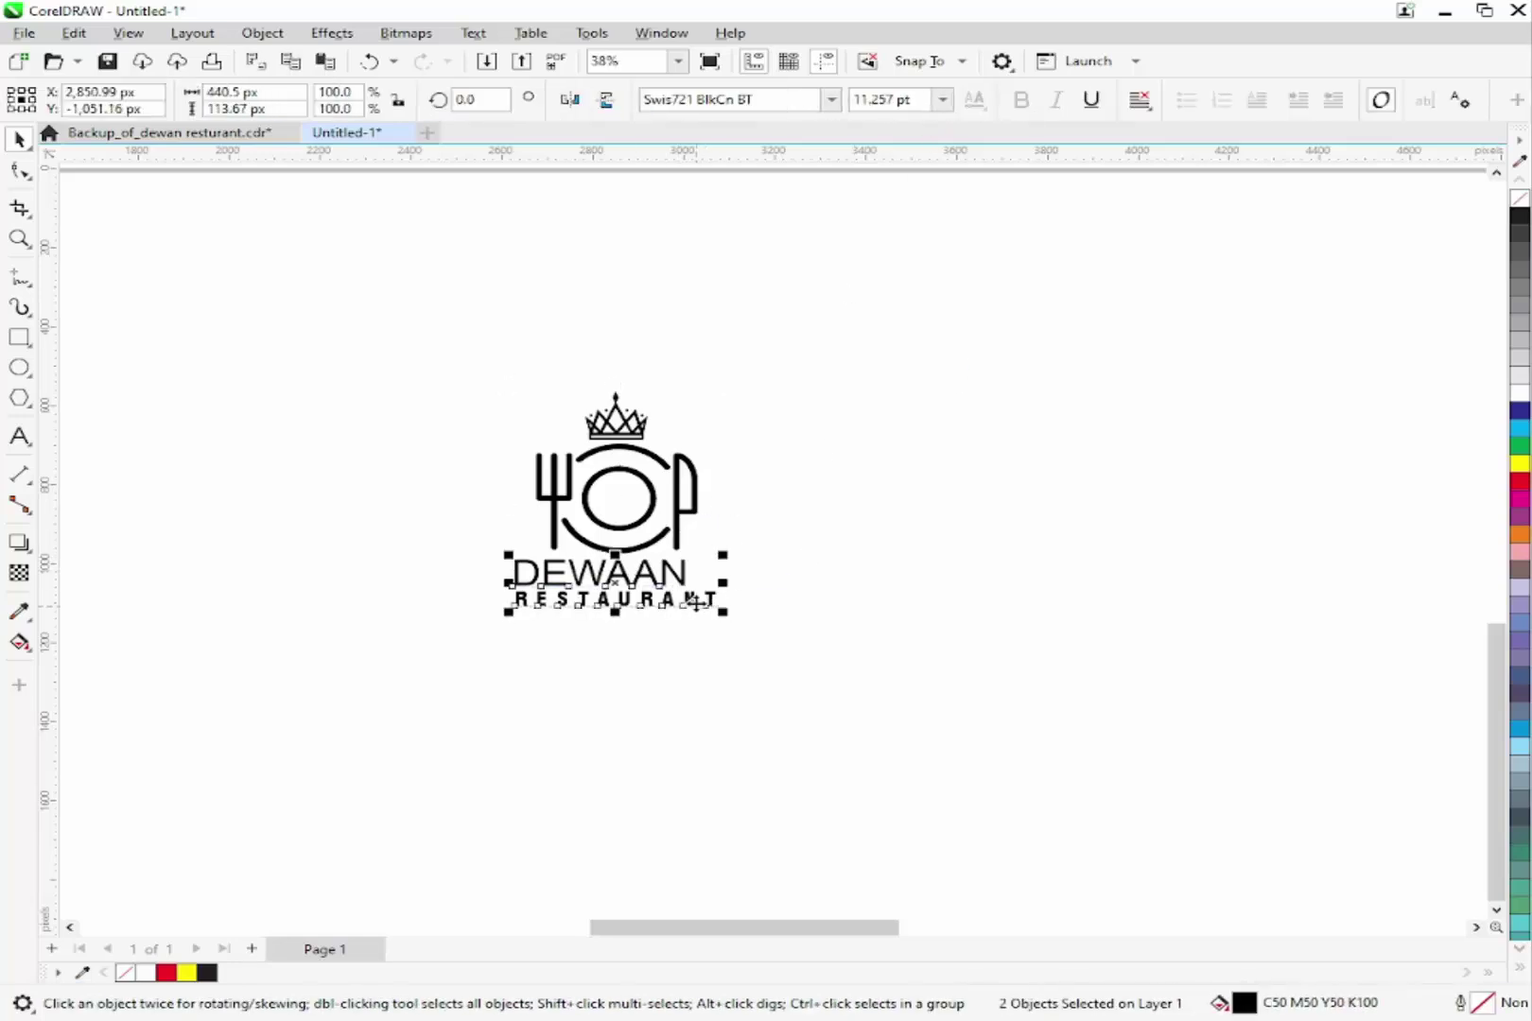
{"action": "key", "text": "c"}
{"action": "left_click", "coordinate": [787, 620]}
{"action": "key", "text": "F2"}
{"action": "left_click_drag", "start_coordinate": [789, 621], "coordinate": [461, 503]}
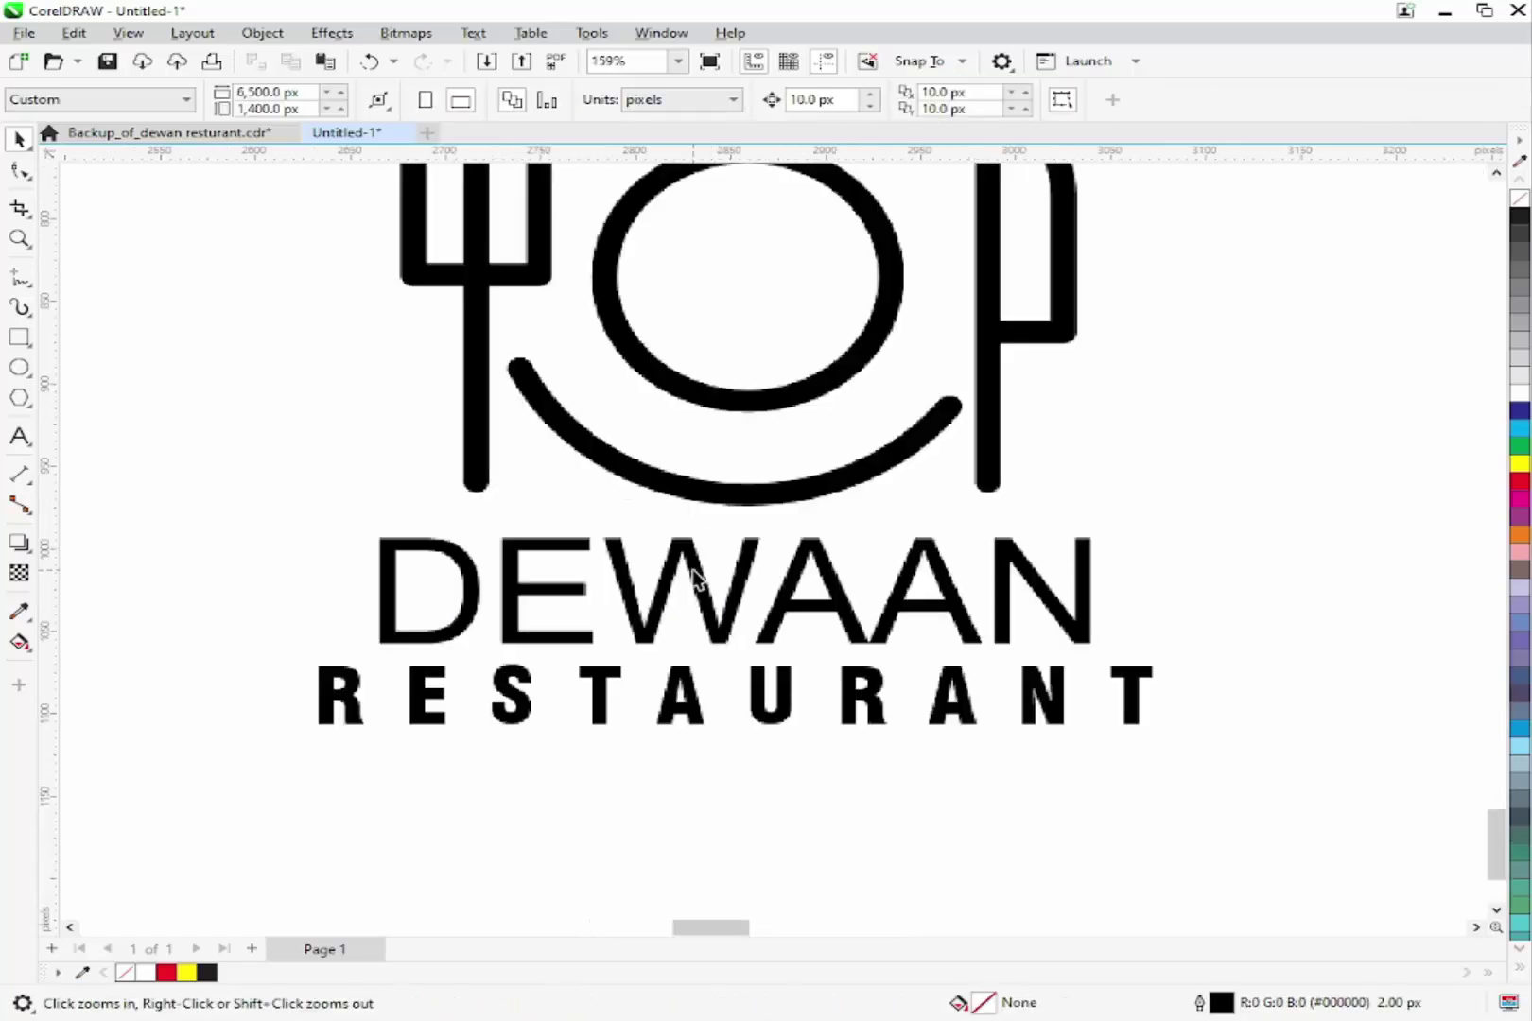
{"action": "left_click", "coordinate": [698, 570]}
{"action": "left_click", "coordinate": [1029, 100]}
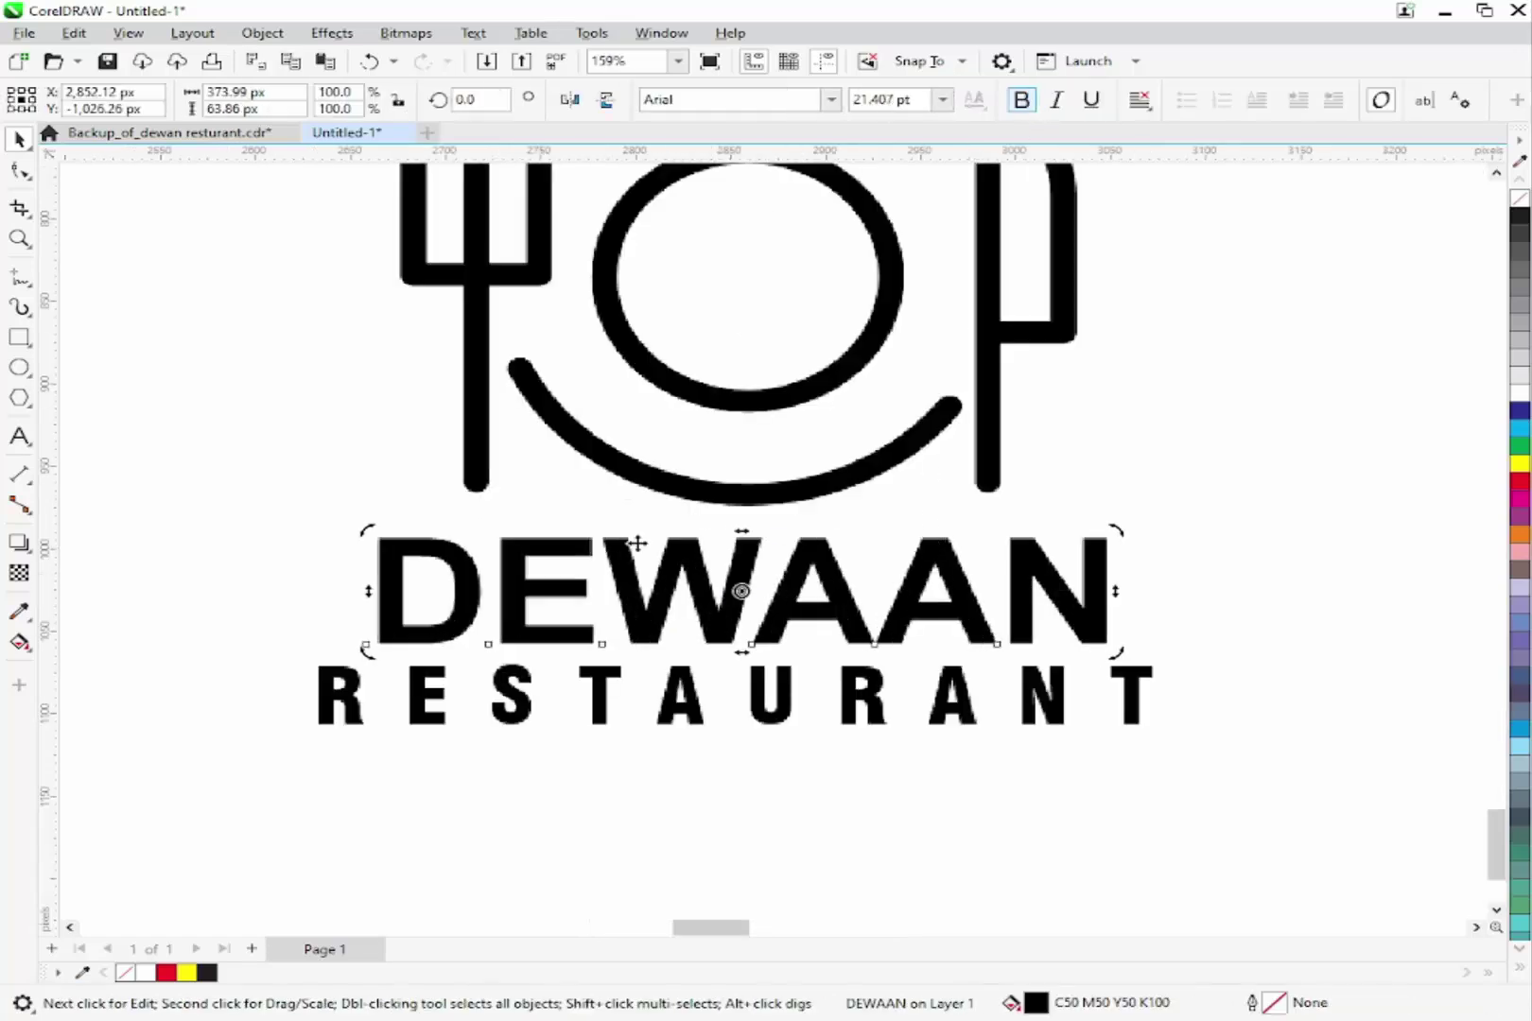
- Group all the parts of the copied logo
{"action": "scroll", "coordinate": [588, 559], "scroll_direction": "down", "scroll_amount": 5}
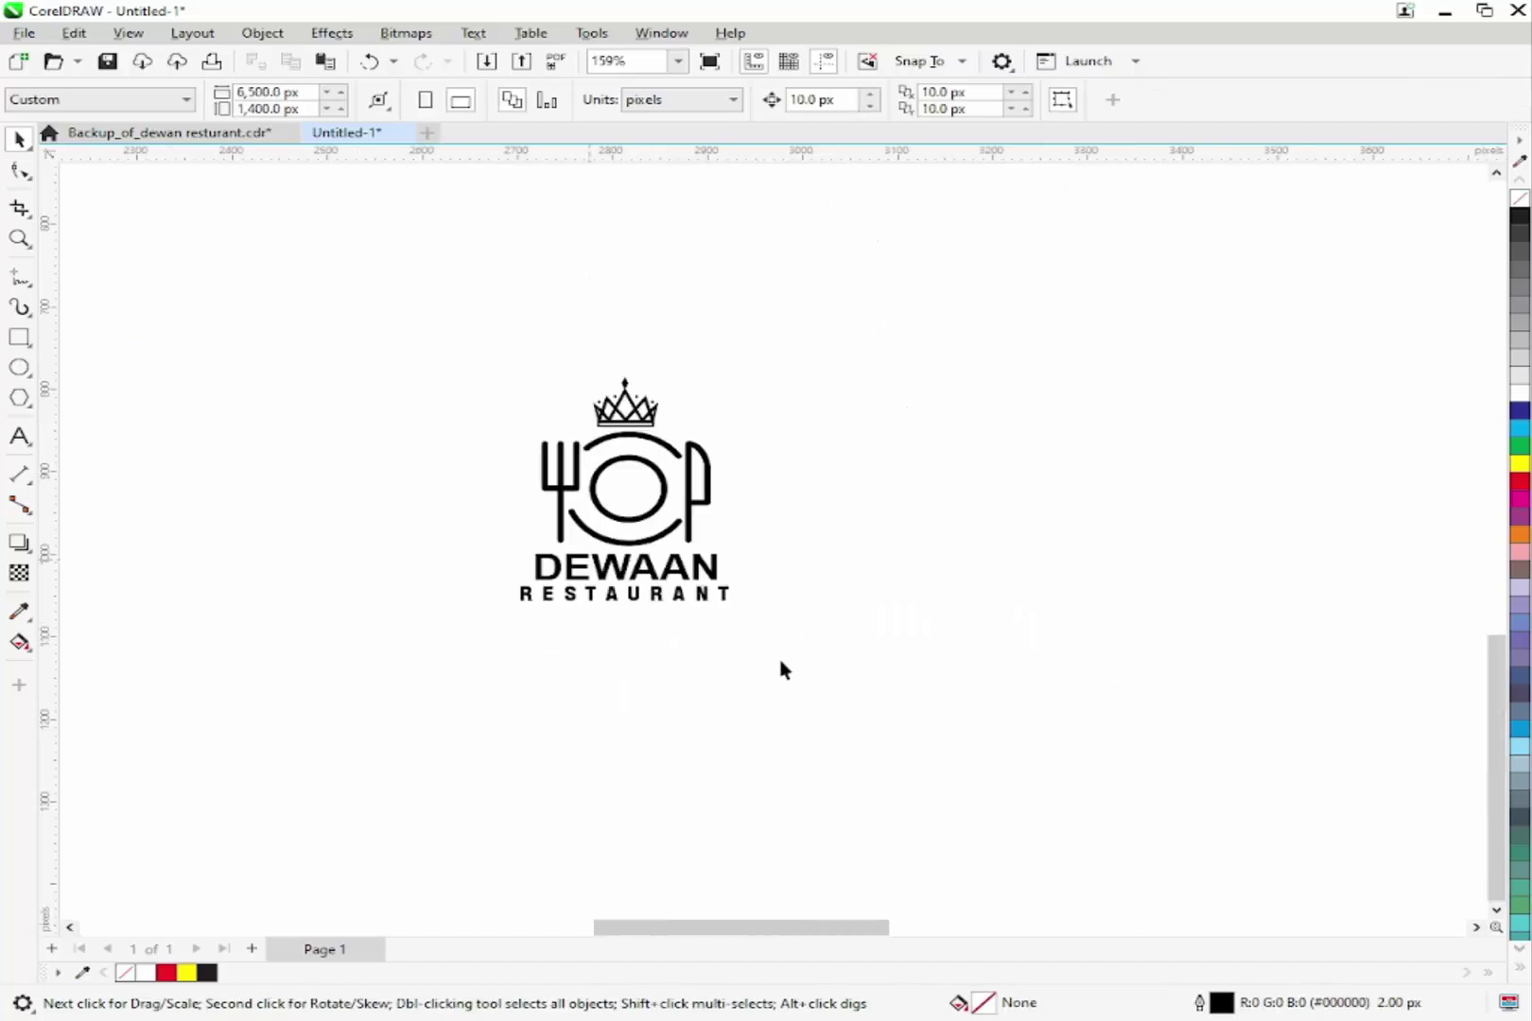
{"action": "left_click_drag", "start_coordinate": [834, 684], "coordinate": [450, 302]}
{"action": "key", "text": "ctrl+g"}
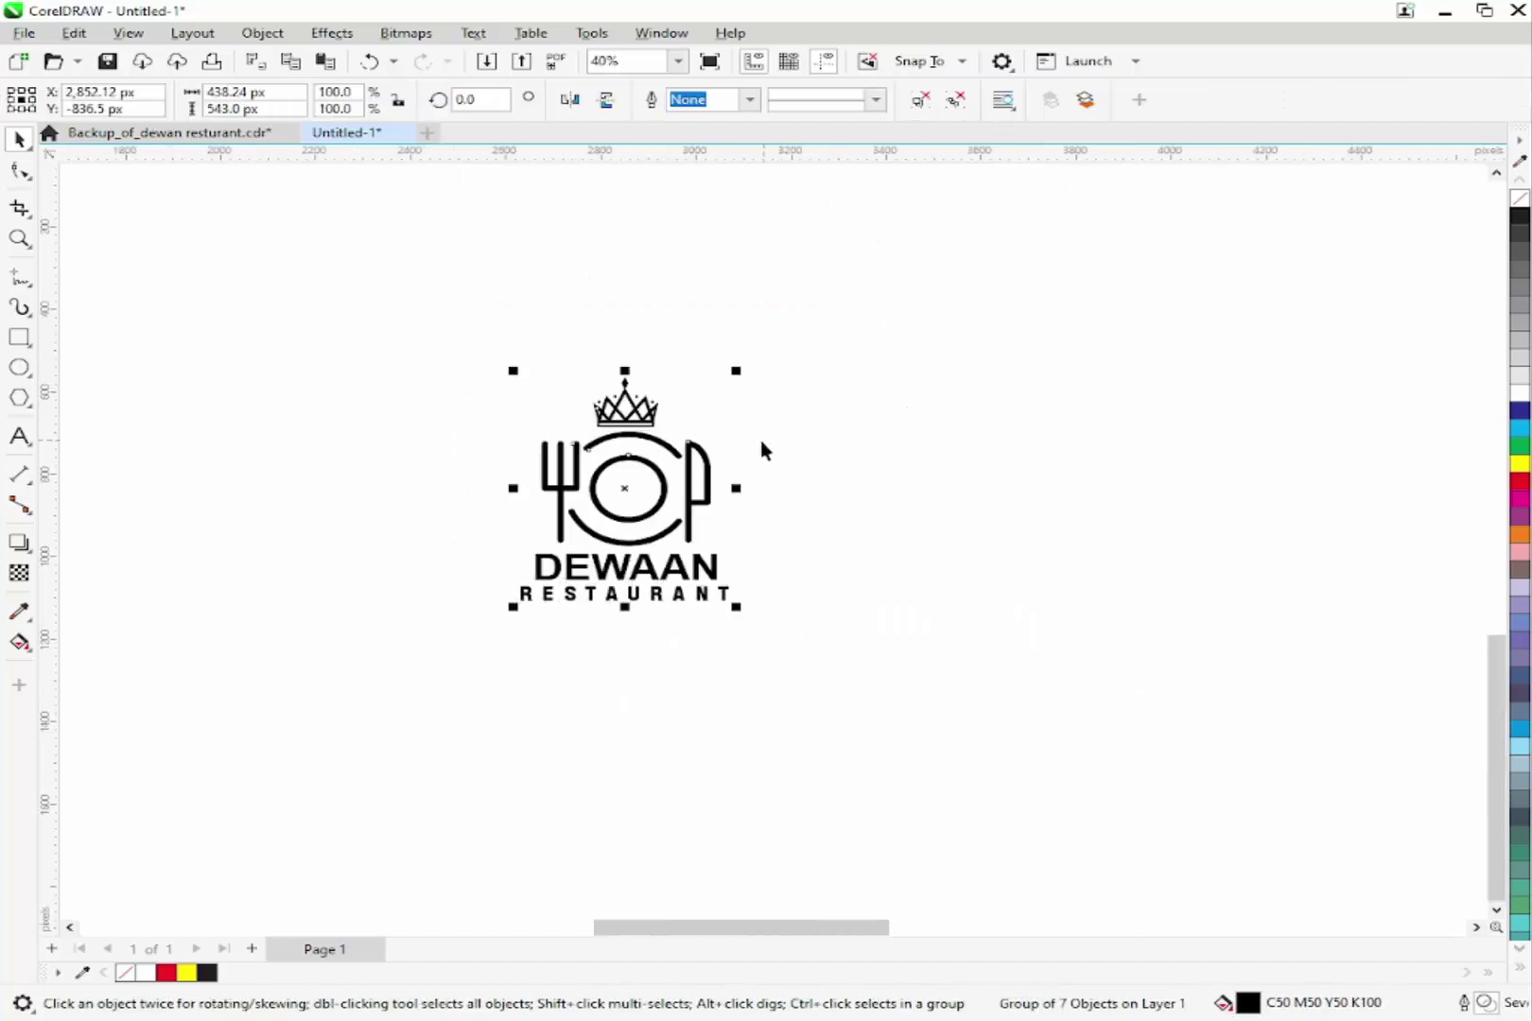
- Move the grouped logo onto the middle of the yellow banner and enlarge it to about 847 by 1,049 px
{"action": "key", "text": "F4"}
{"action": "key", "text": "F2"}
{"action": "left_click_drag", "start_coordinate": [787, 792], "coordinate": [330, 409]}
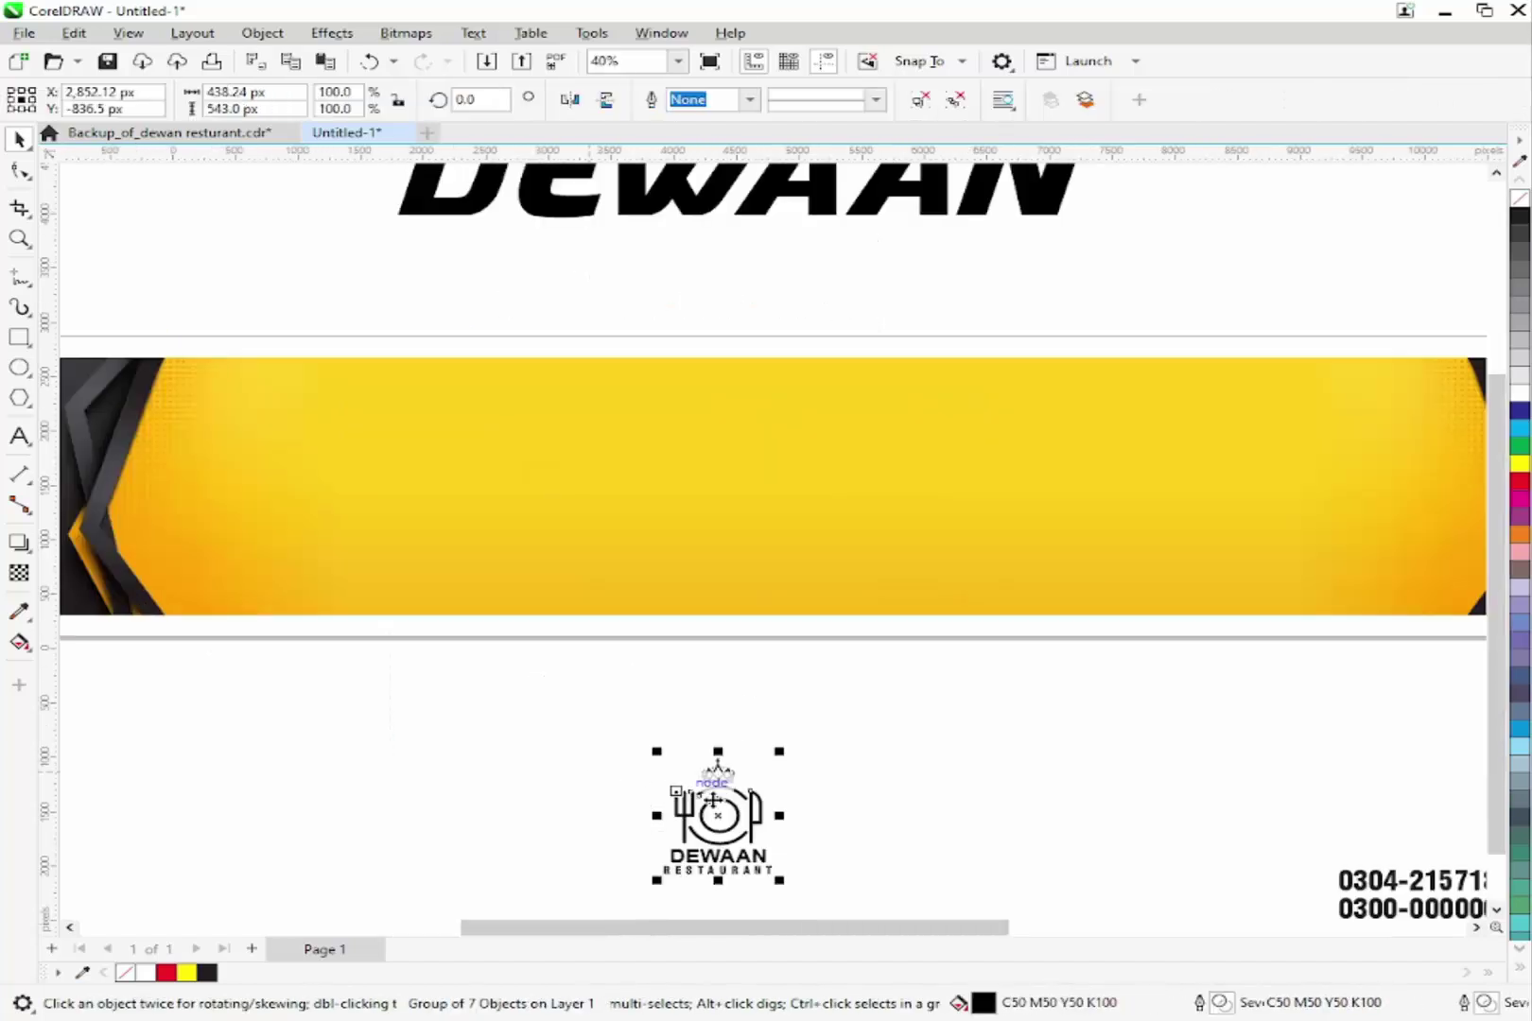
{"action": "left_click_drag", "start_coordinate": [718, 808], "coordinate": [777, 486]}
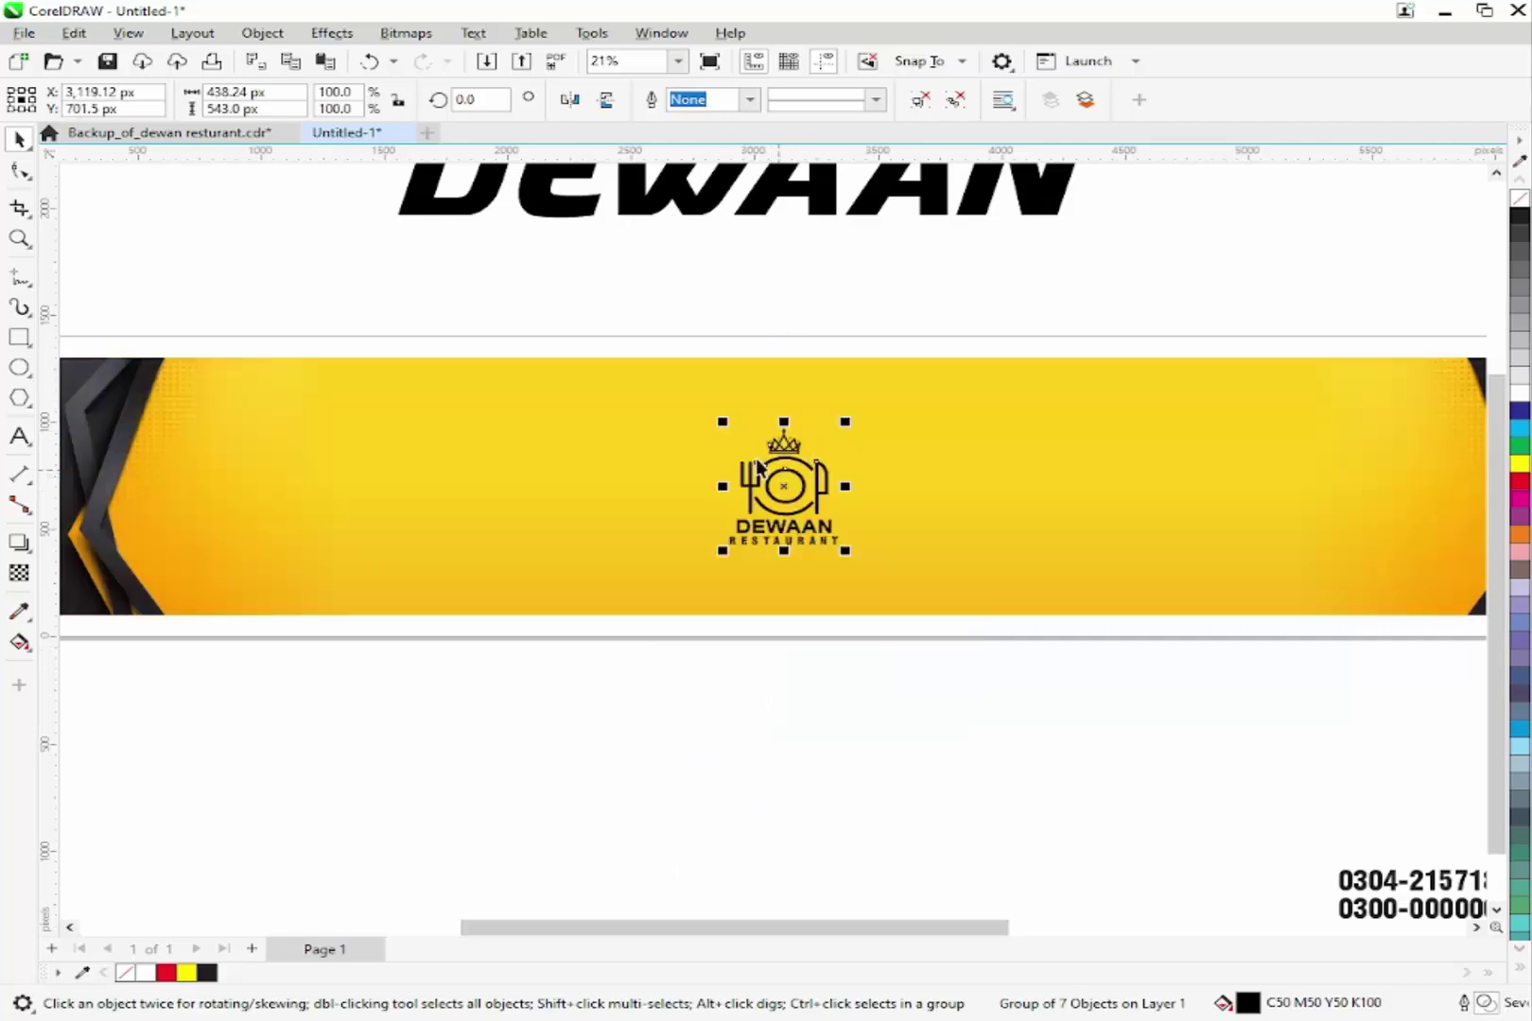
{"action": "left_click_drag", "start_coordinate": [846, 562], "coordinate": [947, 606]}
{"action": "left_click", "coordinate": [869, 667]}
{"action": "left_click", "coordinate": [853, 454]}
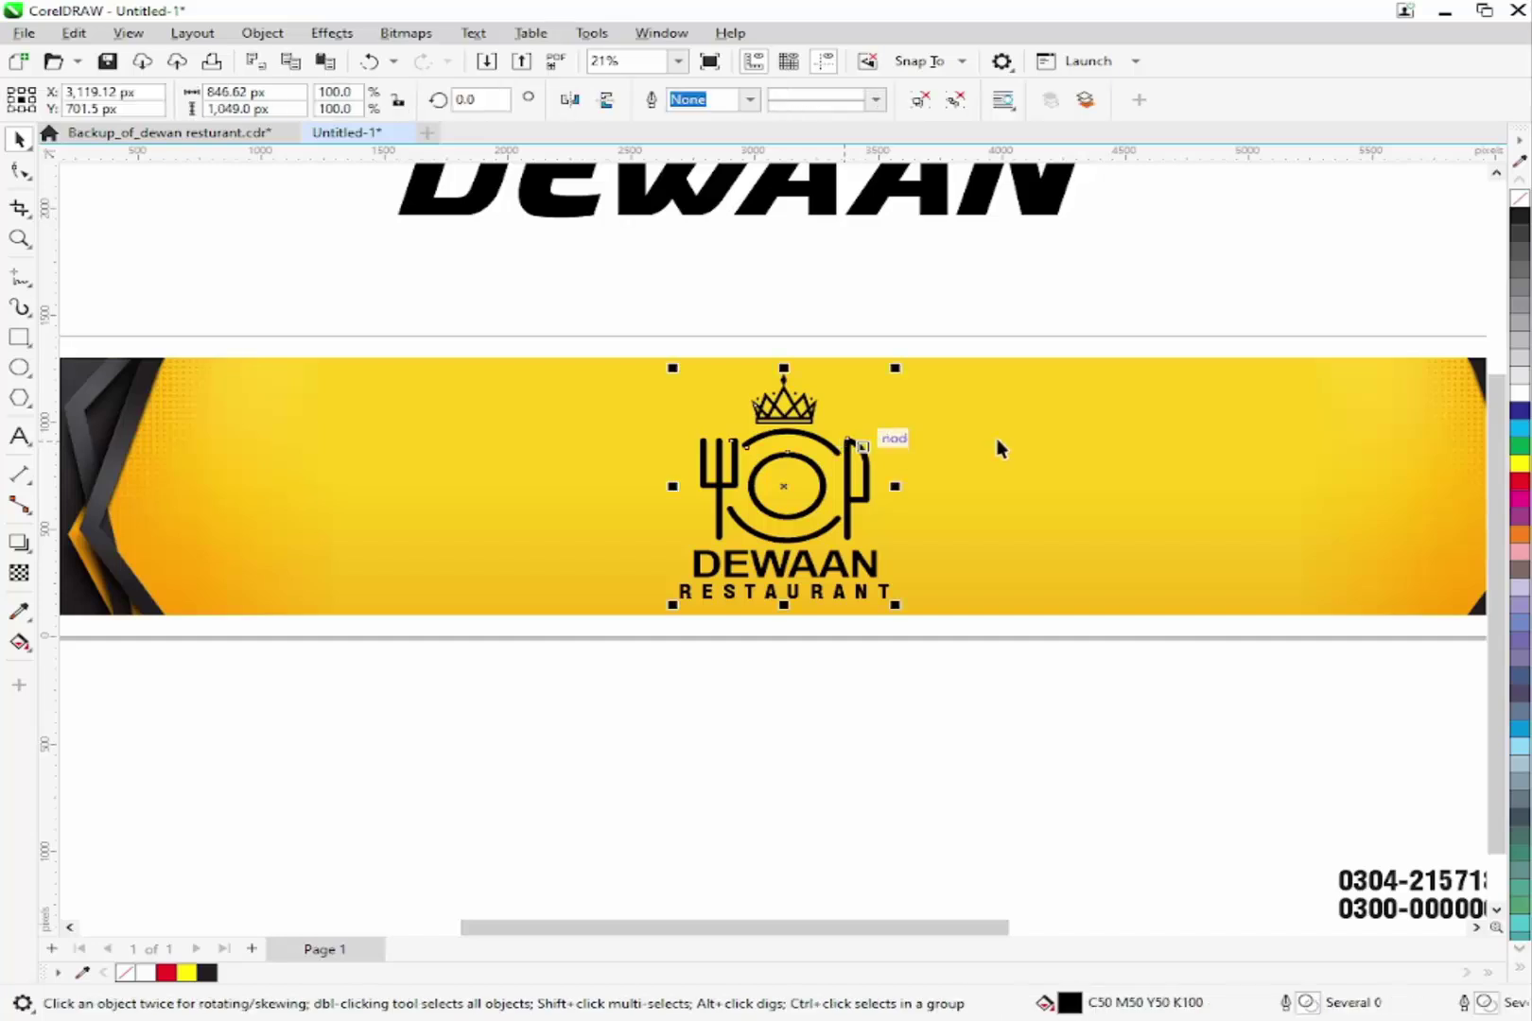
- Try grey fills on the banner logo and settle on black (C0 M0 Y0 K100)
{"action": "left_click", "coordinate": [1518, 376]}
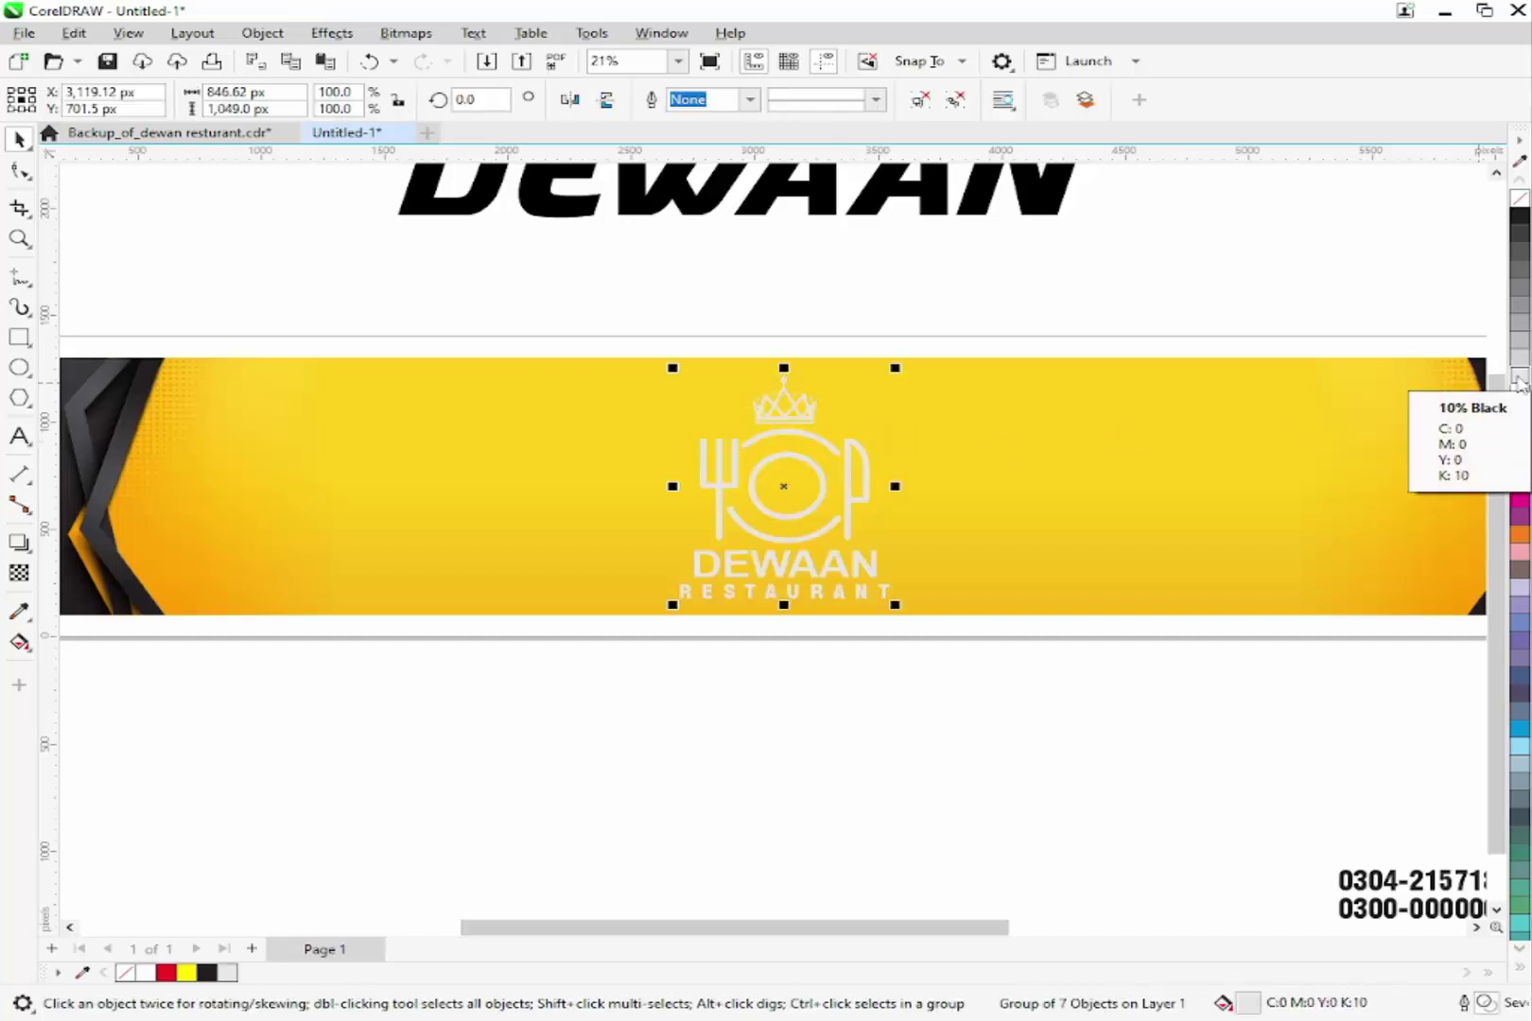
{"action": "left_click", "coordinate": [1519, 346]}
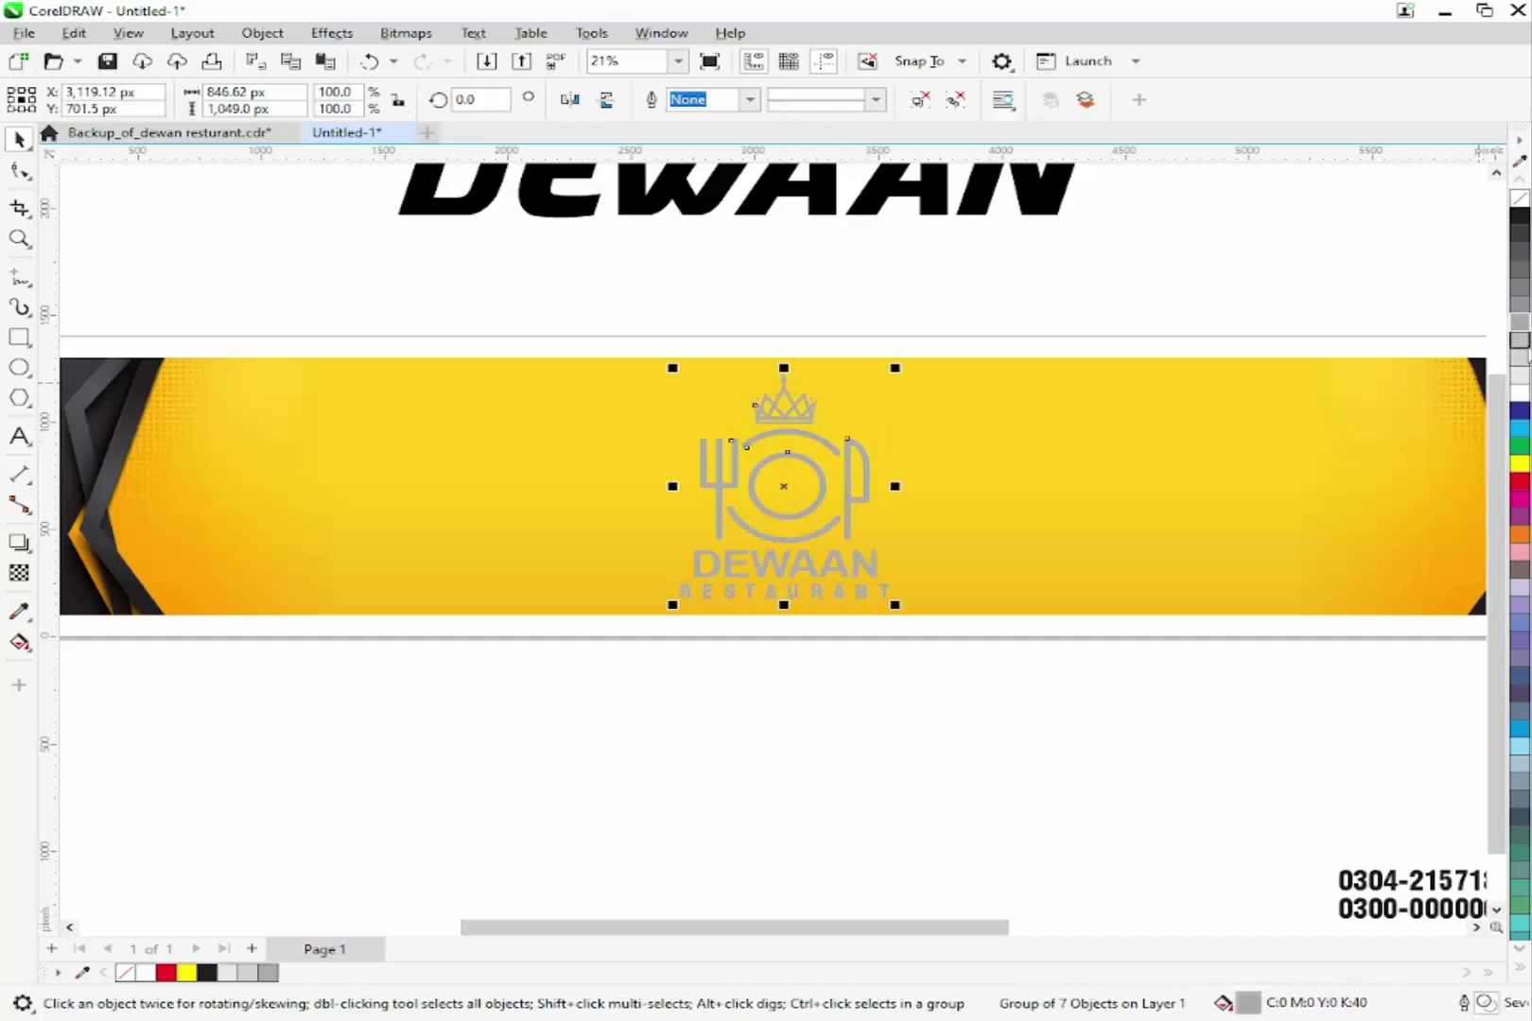
{"action": "left_click", "coordinate": [1502, 259]}
{"action": "left_click", "coordinate": [1518, 215]}
- Apply a uniform transparency of 85 to the banner logo to make it a faint watermark
{"action": "scroll", "coordinate": [920, 777], "scroll_direction": "down", "scroll_amount": 1}
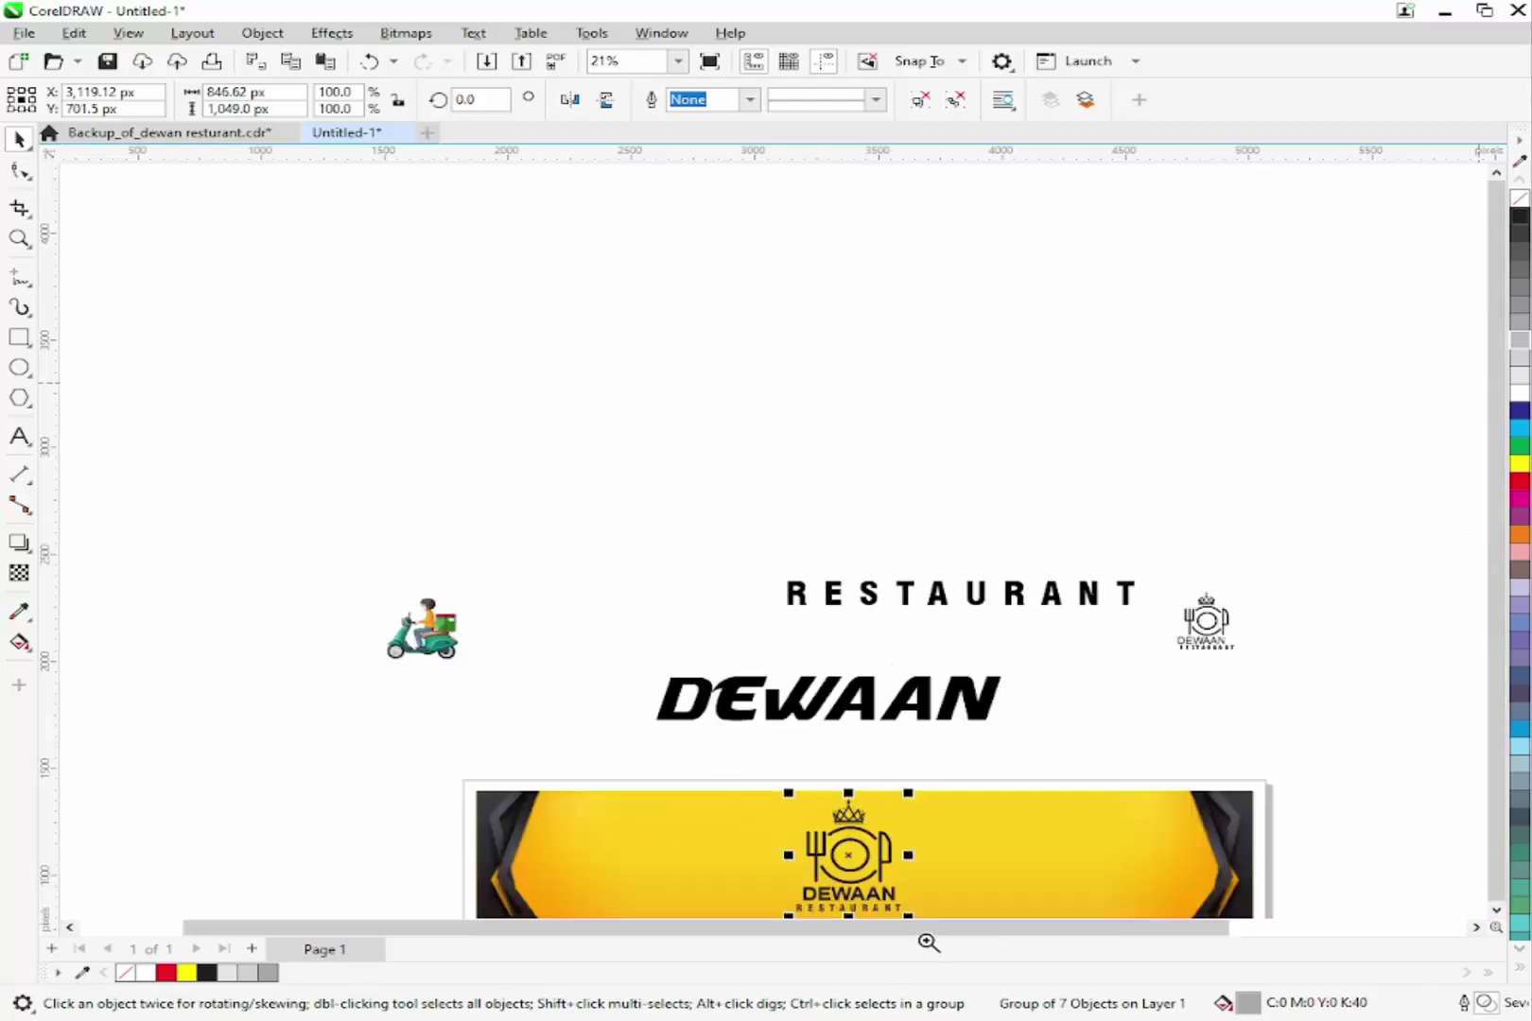
{"action": "left_click_drag", "start_coordinate": [929, 943], "coordinate": [1065, 993]}
{"action": "left_click", "coordinate": [19, 573]}
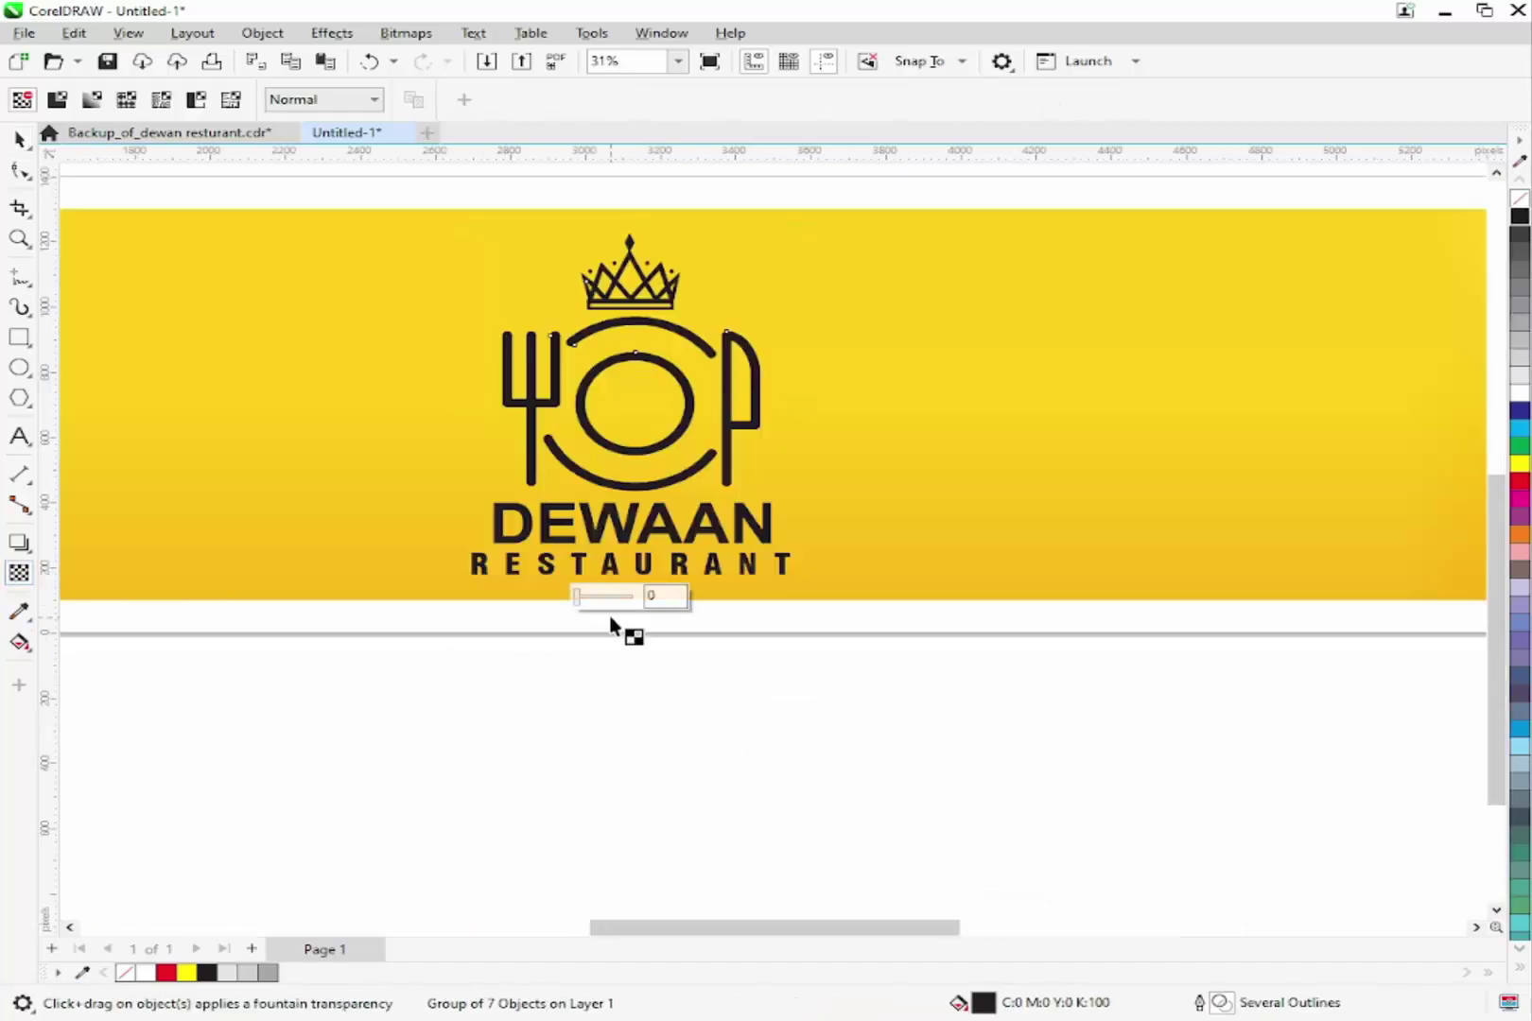
{"action": "left_click_drag", "start_coordinate": [577, 595], "coordinate": [627, 601]}
{"action": "left_click", "coordinate": [20, 139]}
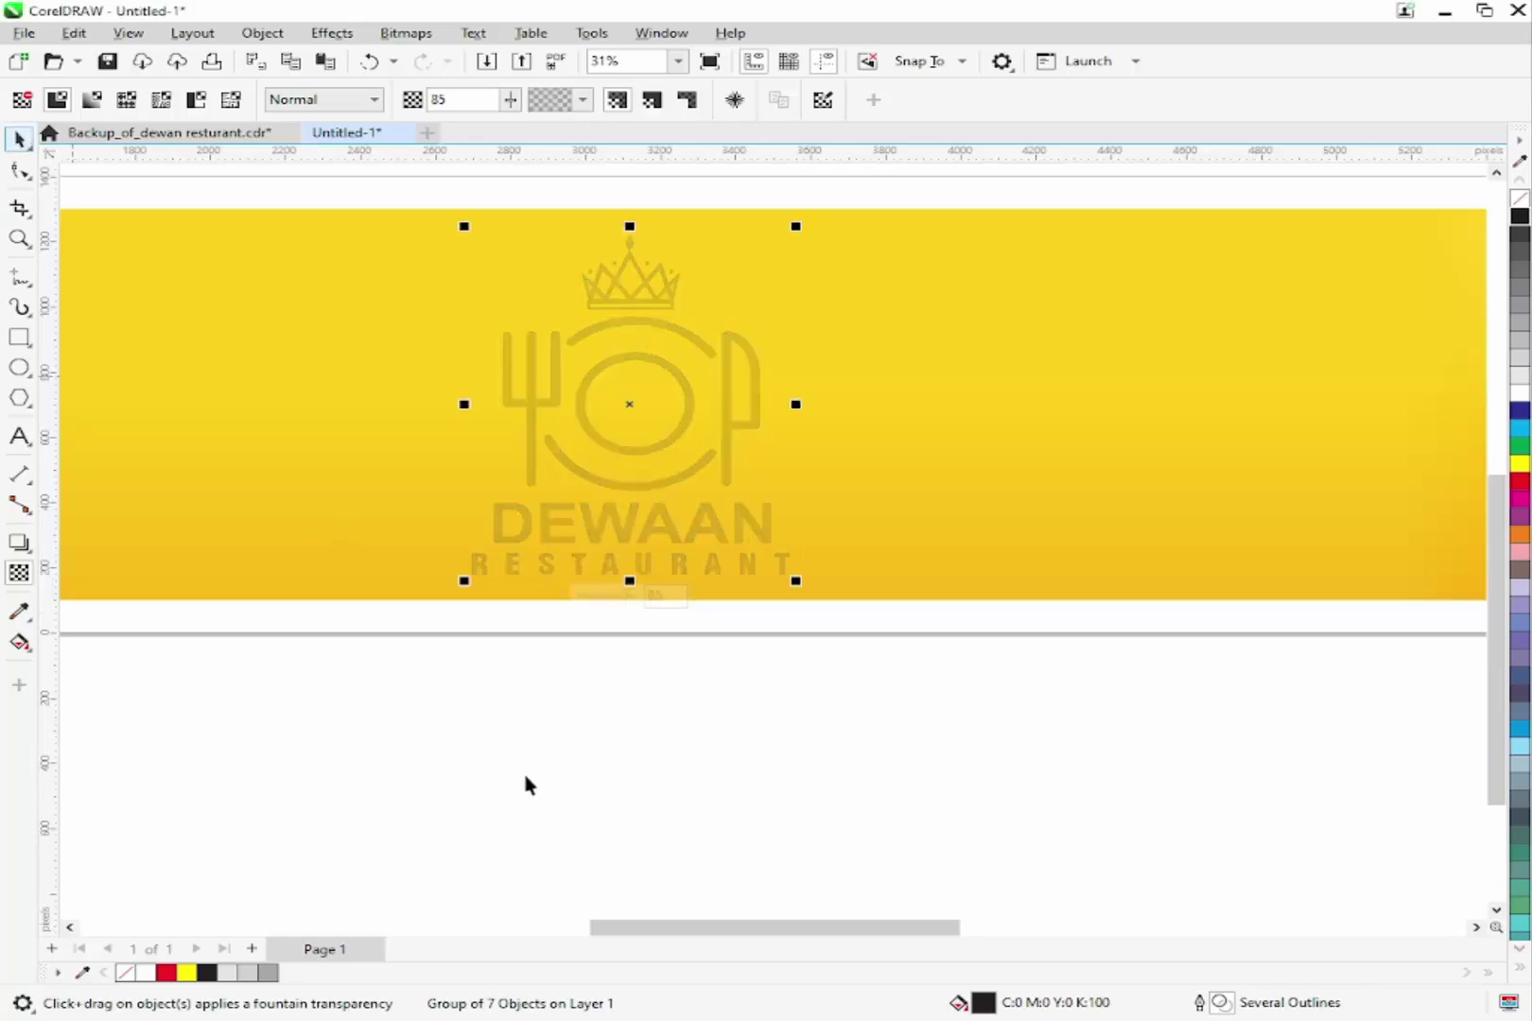
{"action": "left_click", "coordinate": [523, 771]}
- Move the large italic DEWAAN text onto the yellow banner and center it horizontally on the banner
{"action": "scroll", "coordinate": [658, 652], "scroll_direction": "down", "scroll_amount": 1}
{"action": "scroll", "coordinate": [726, 676], "scroll_direction": "down", "scroll_amount": 1}
{"action": "scroll", "coordinate": [694, 621], "scroll_direction": "up", "scroll_amount": 2}
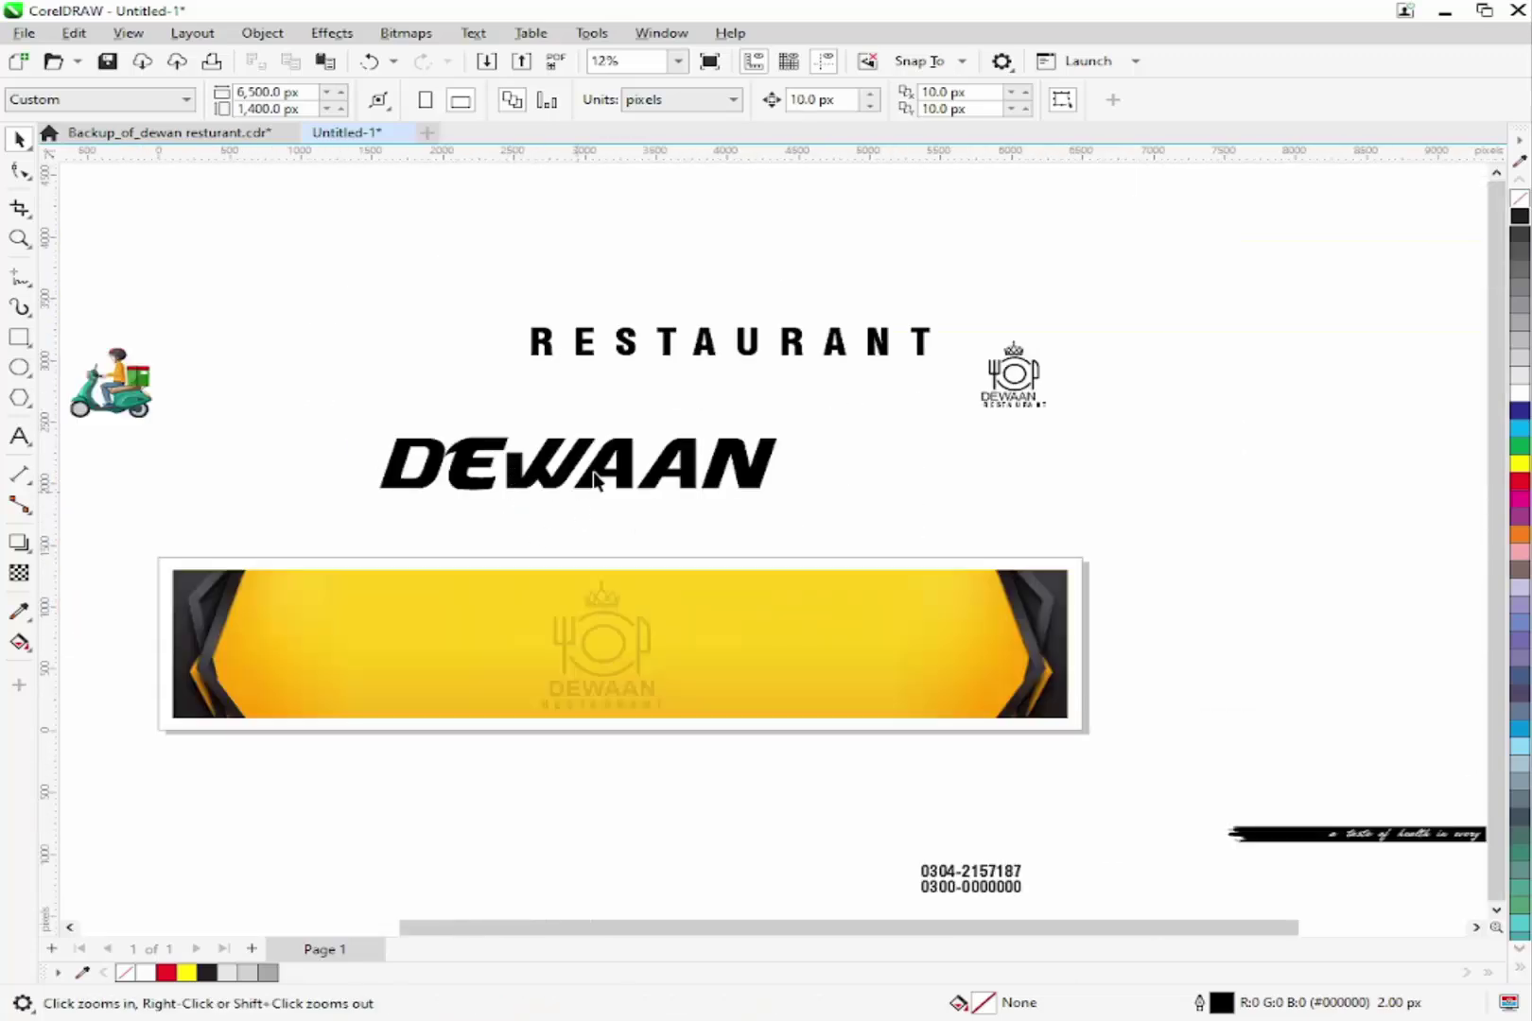
{"action": "left_click", "coordinate": [600, 463]}
{"action": "left_click_drag", "start_coordinate": [573, 590], "coordinate": [617, 643]}
{"action": "left_click", "coordinate": [766, 681], "text": "shift"}
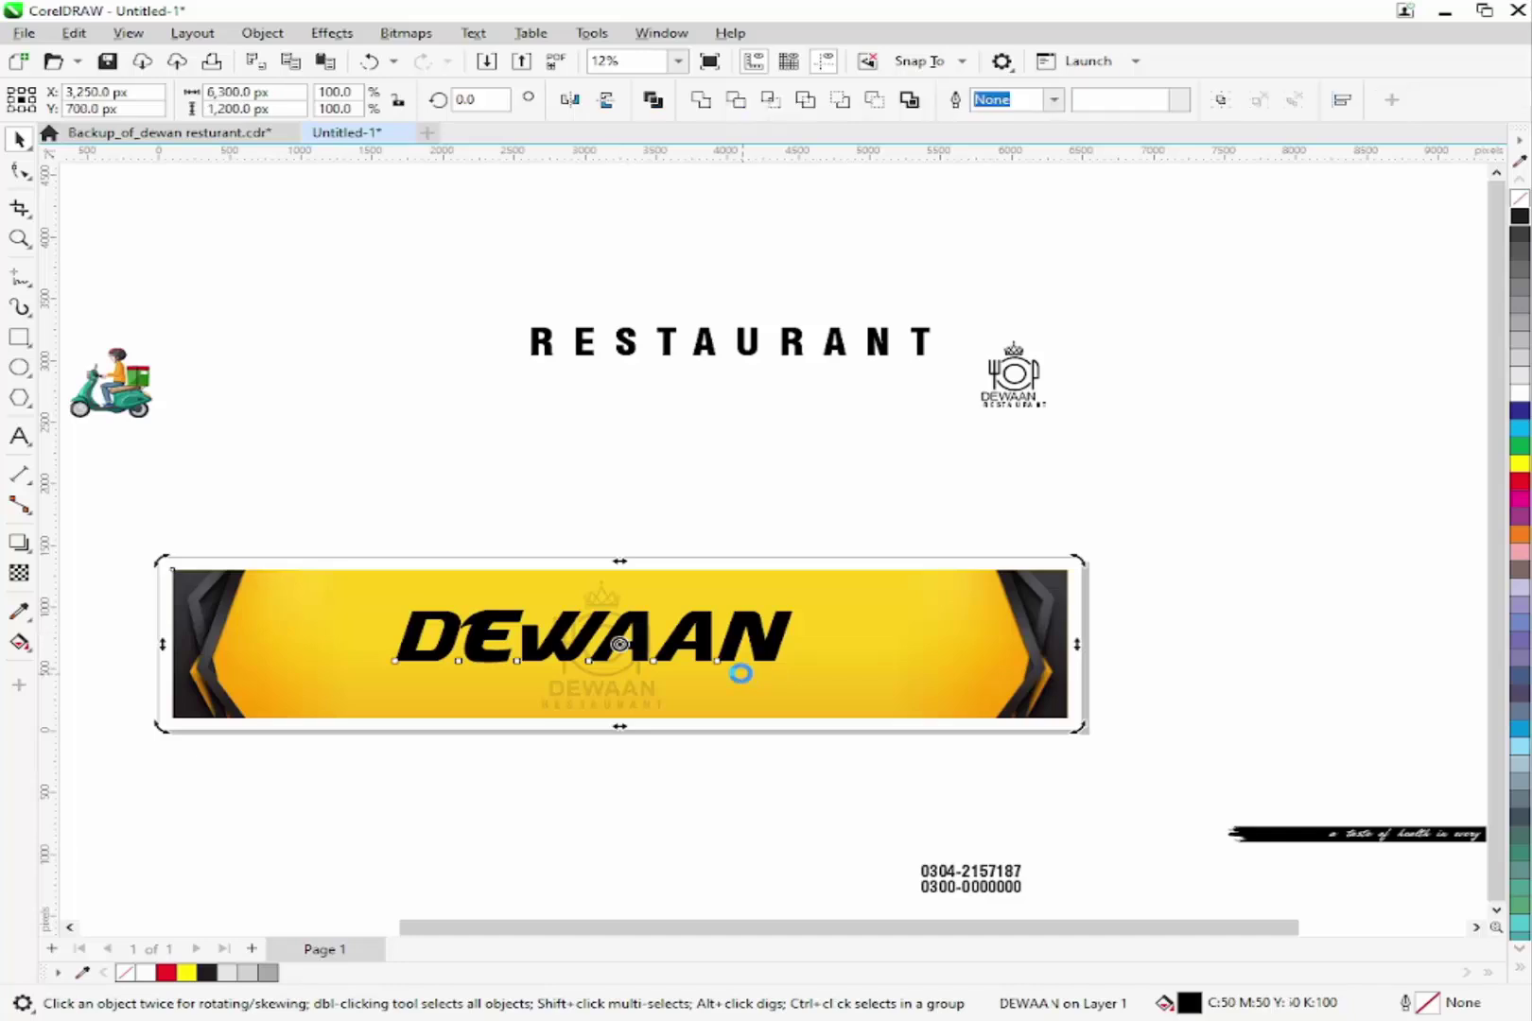
{"action": "key", "text": "c"}
{"action": "left_click", "coordinate": [754, 484]}
- Move the RESTAURANT text onto the yellow banner directly above DEWAAN and center it horizontally on the banner
{"action": "left_click", "coordinate": [747, 345]}
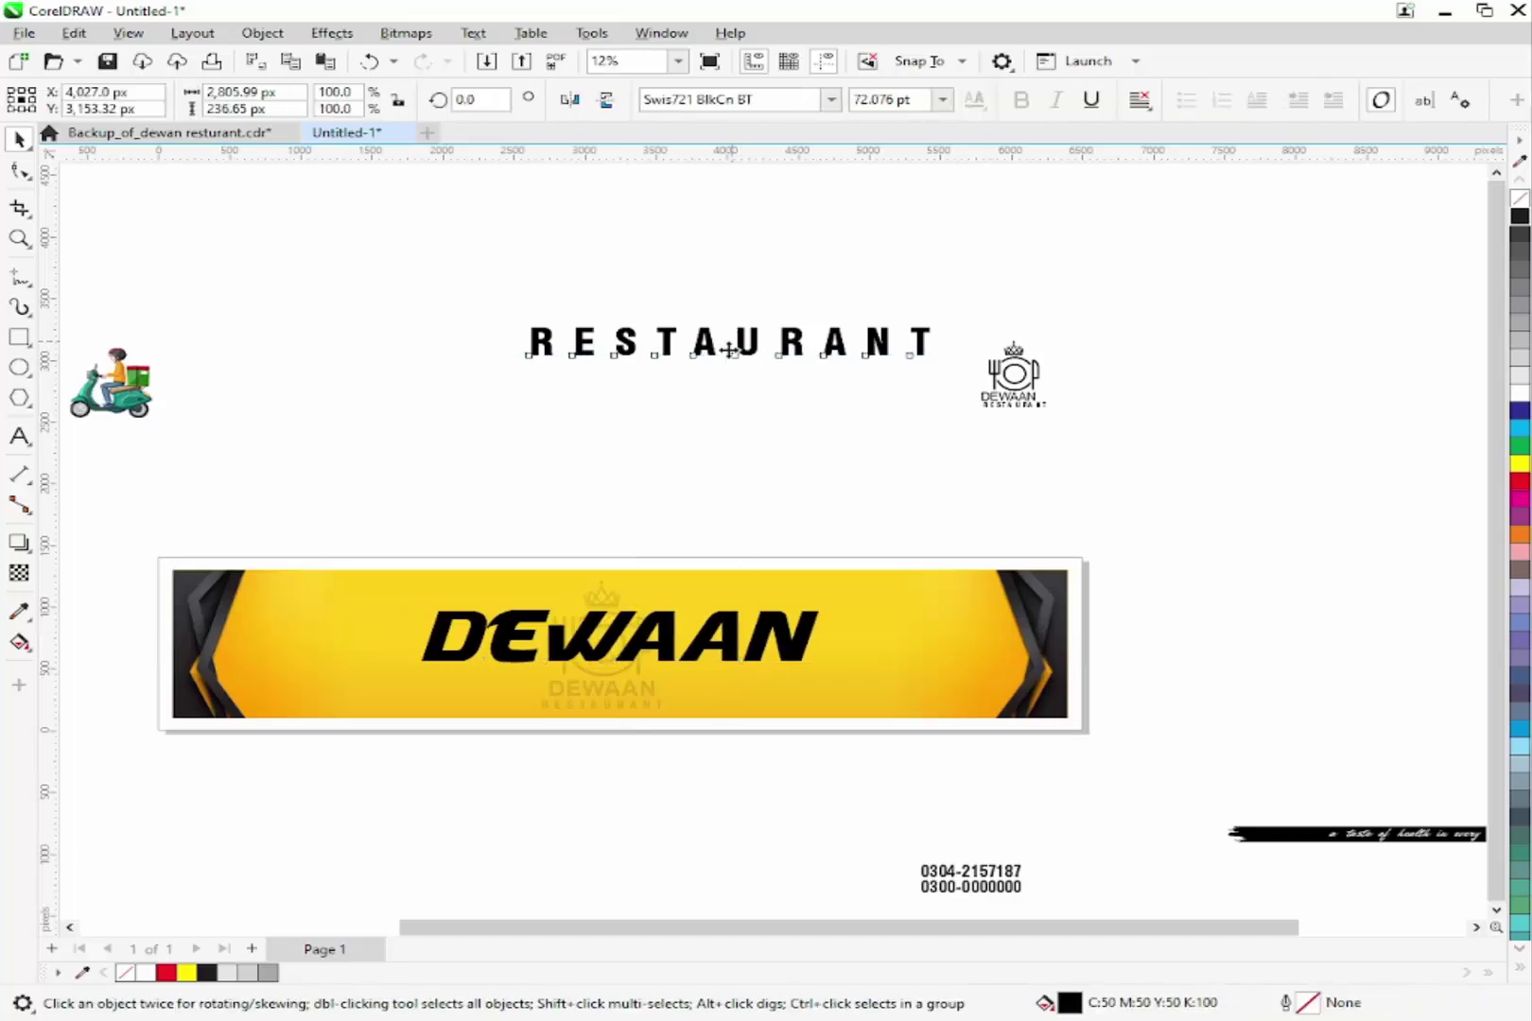
{"action": "left_click_drag", "start_coordinate": [728, 350], "coordinate": [627, 594]}
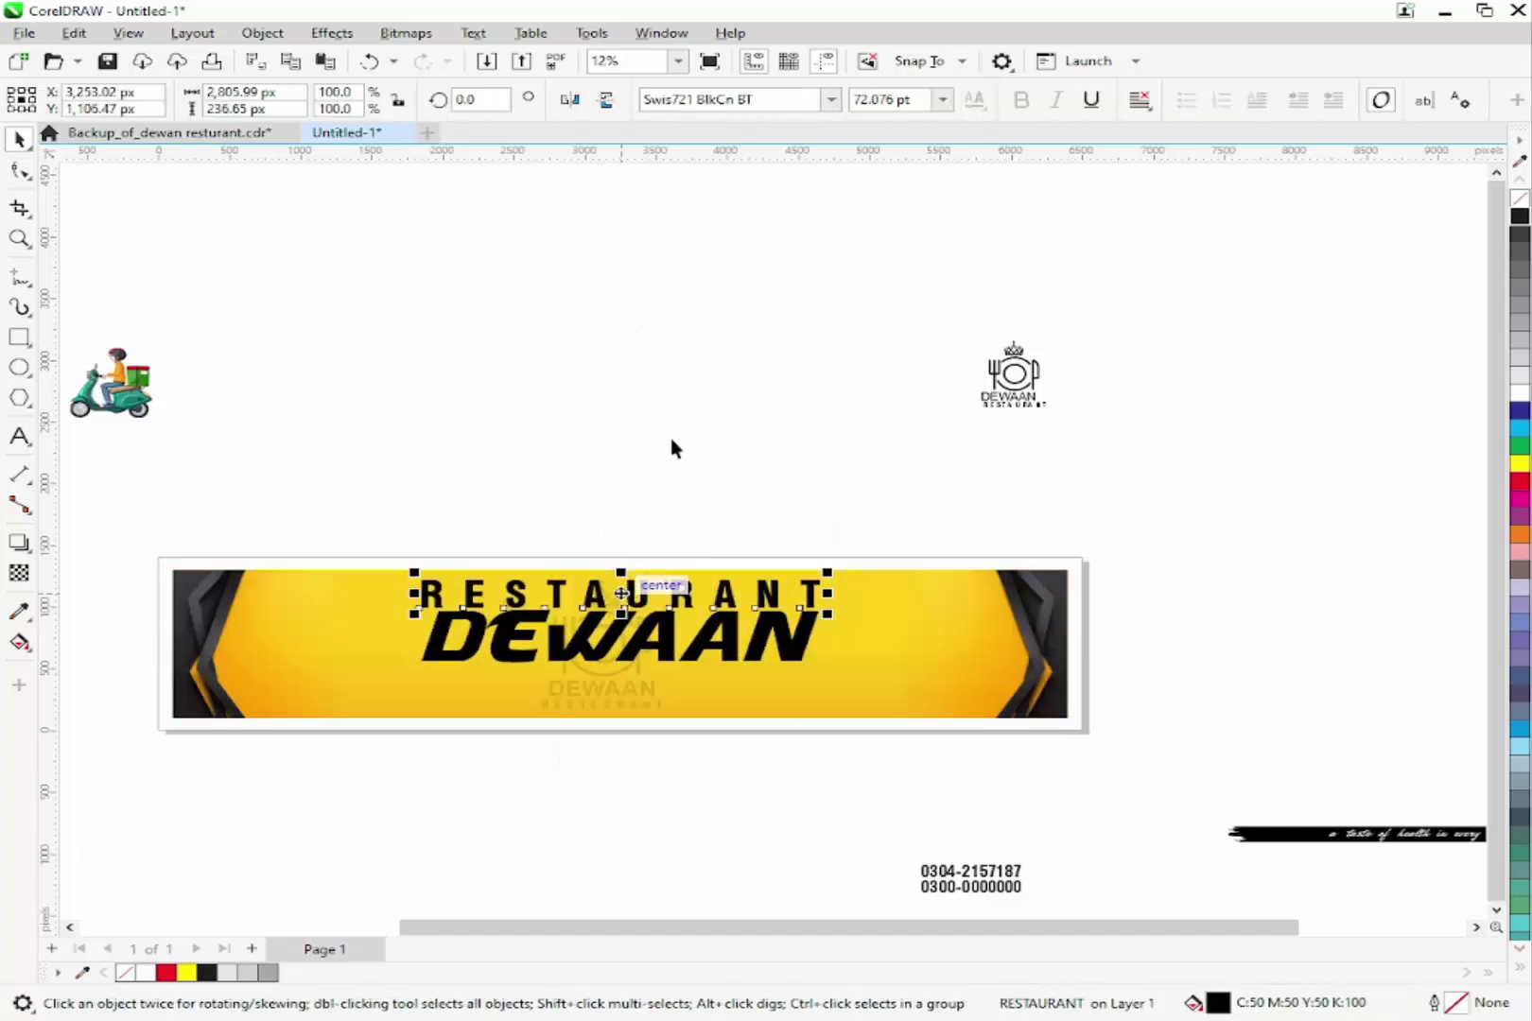
{"action": "left_click", "coordinate": [670, 438]}
{"action": "left_click", "coordinate": [664, 636]}
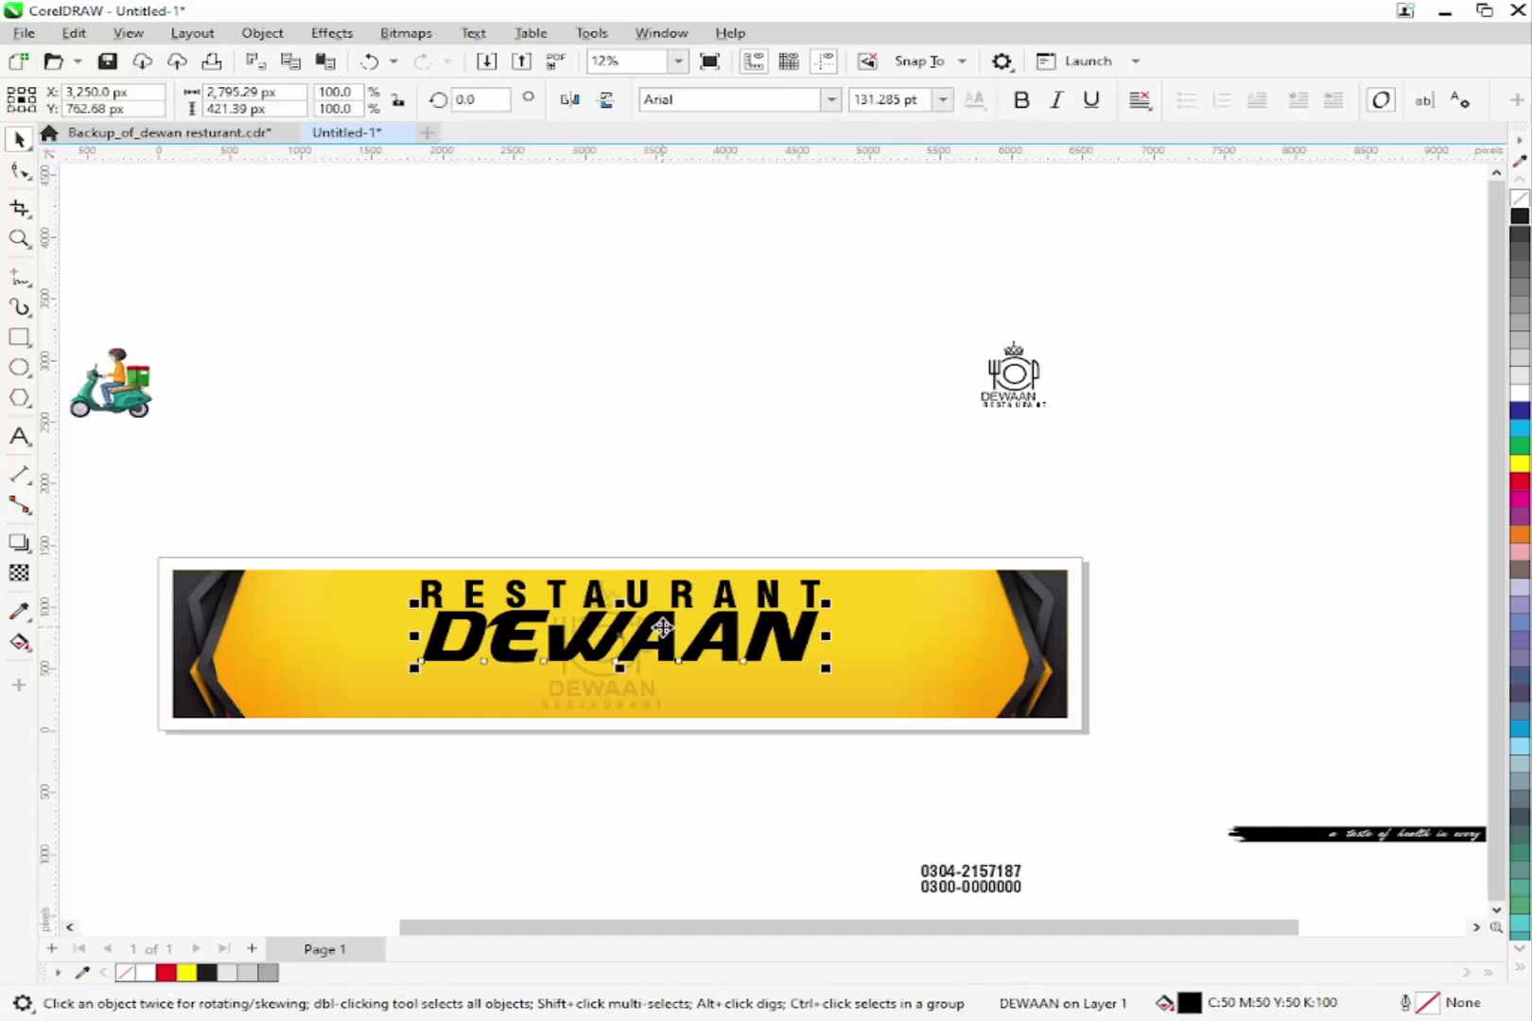
{"action": "left_click", "coordinate": [705, 454]}
{"action": "left_click", "coordinate": [803, 605]}
{"action": "left_click", "coordinate": [856, 702], "text": "shift"}
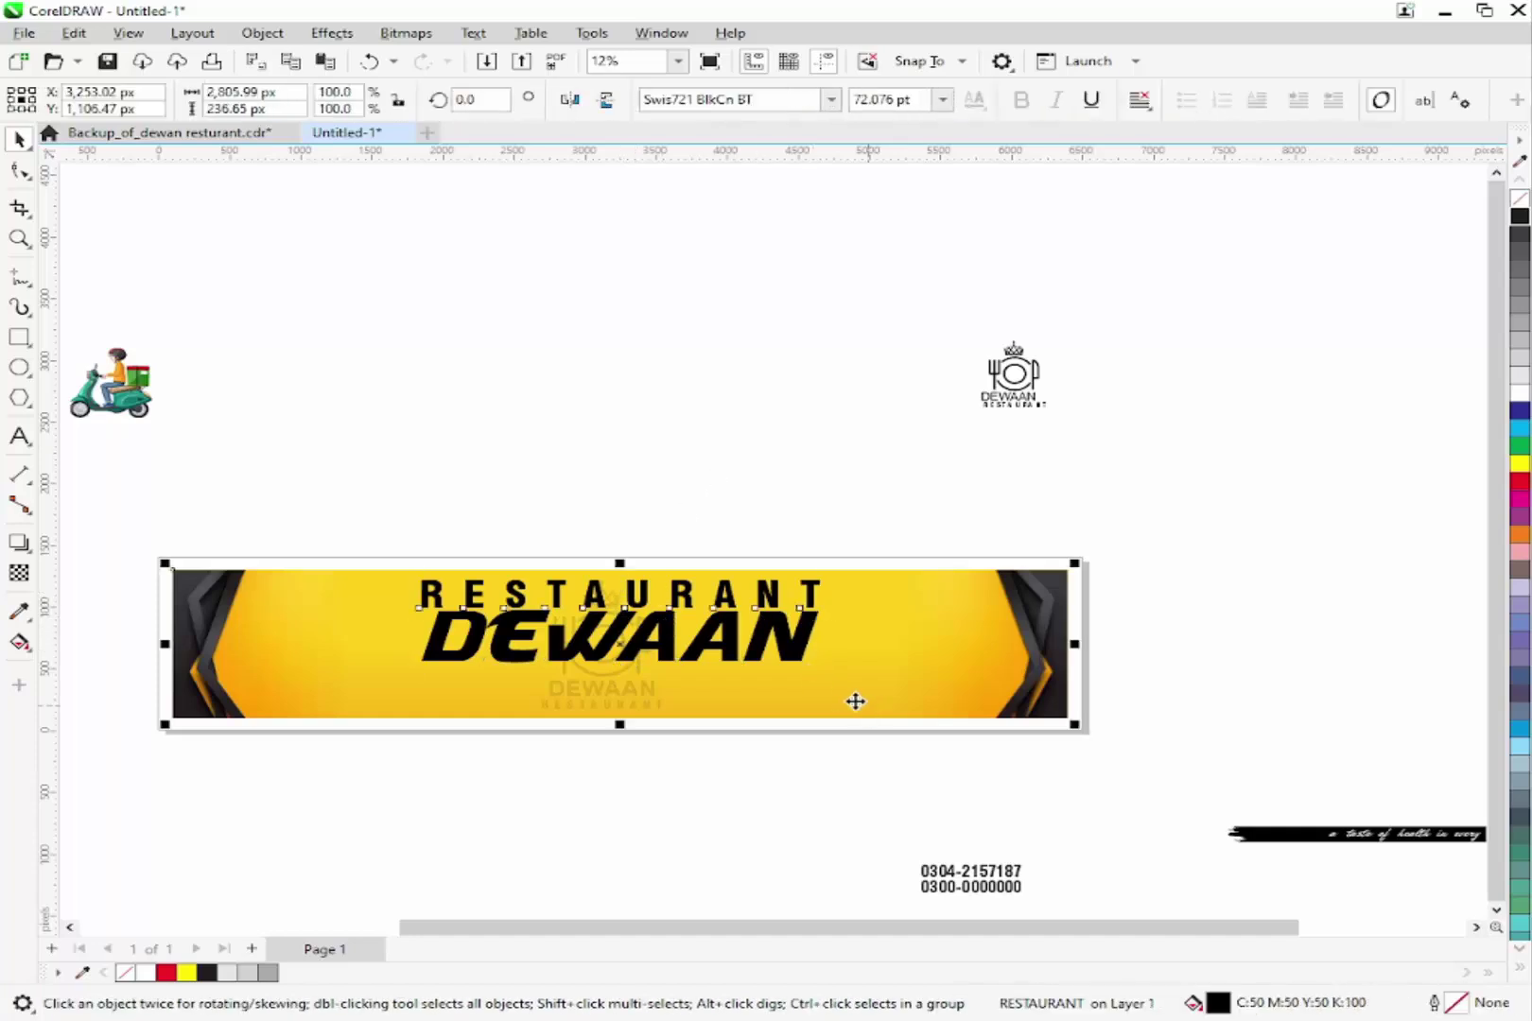
{"action": "key", "text": "Escape"}
- Narrow the RESTAURANT text slightly from its left side so its start sits closer to the slanted DEWAAN lettering
{"action": "key", "text": "z"}
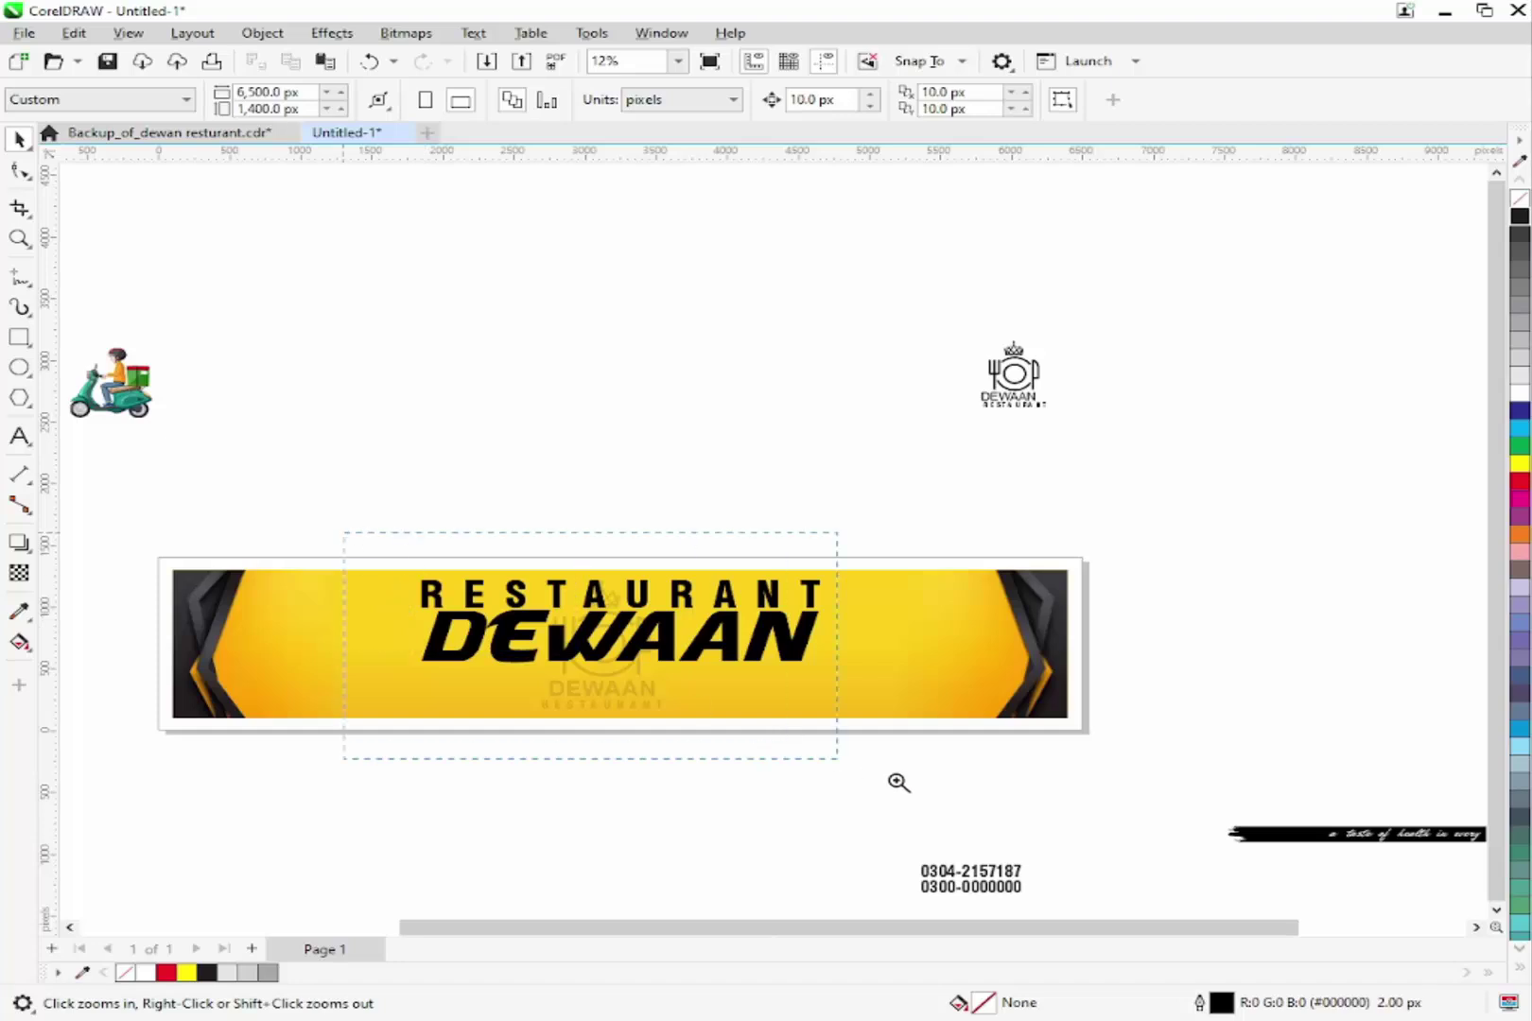
{"action": "left_click_drag", "start_coordinate": [895, 781], "coordinate": [959, 783]}
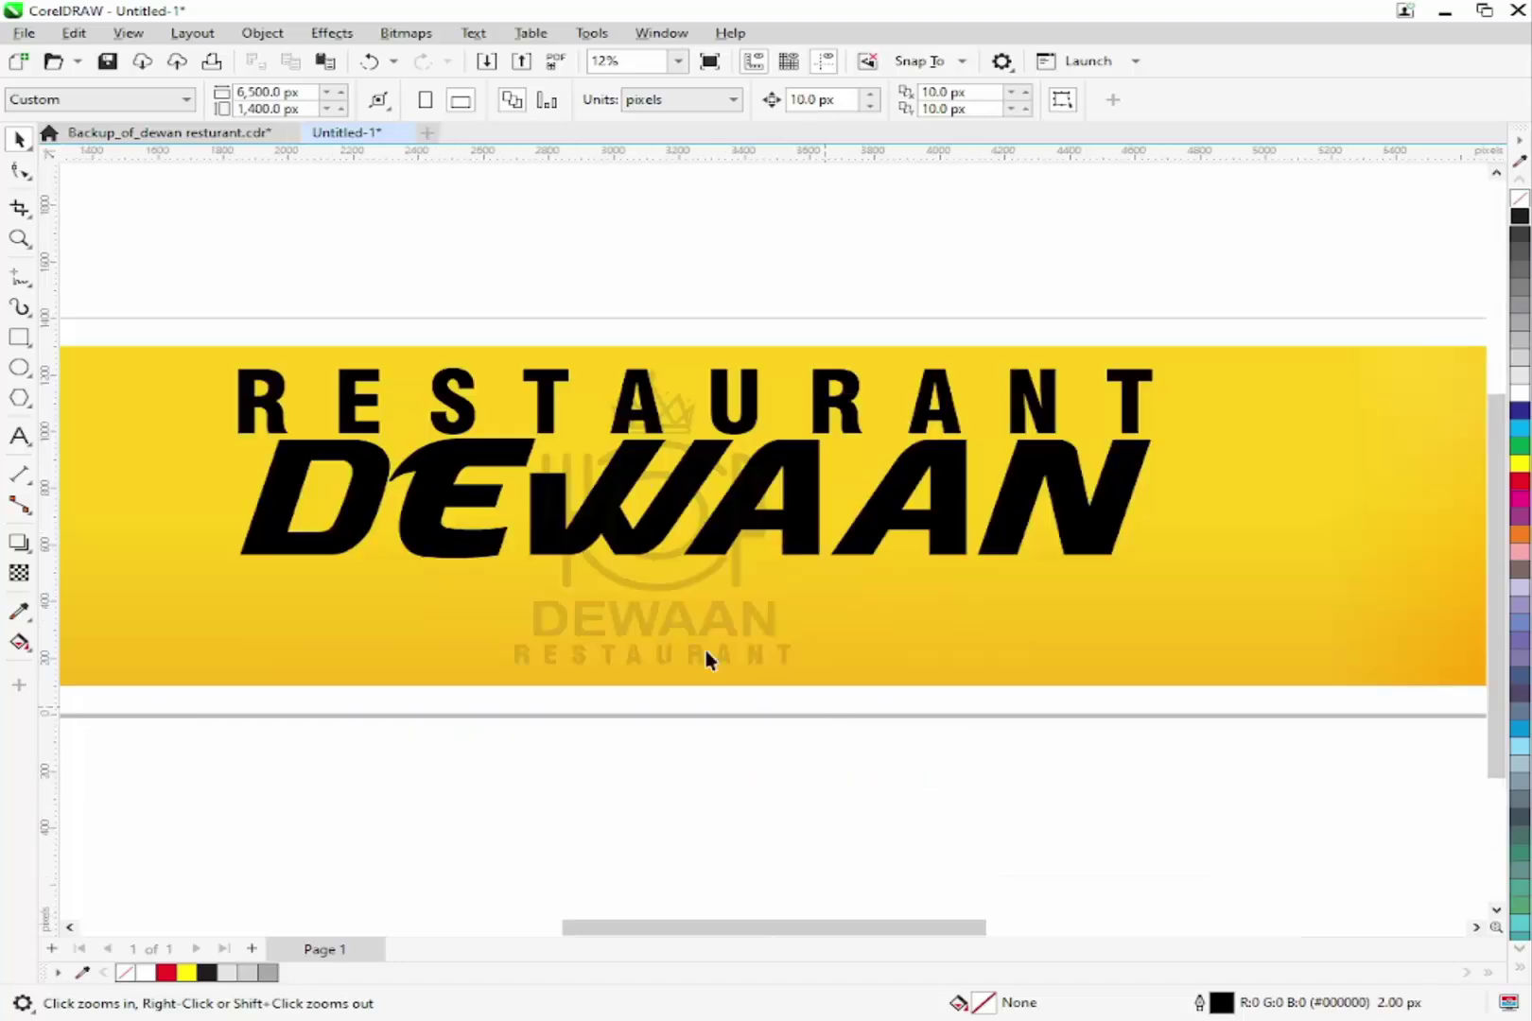
{"action": "left_click", "coordinate": [230, 401]}
{"action": "left_click", "coordinate": [230, 401]}
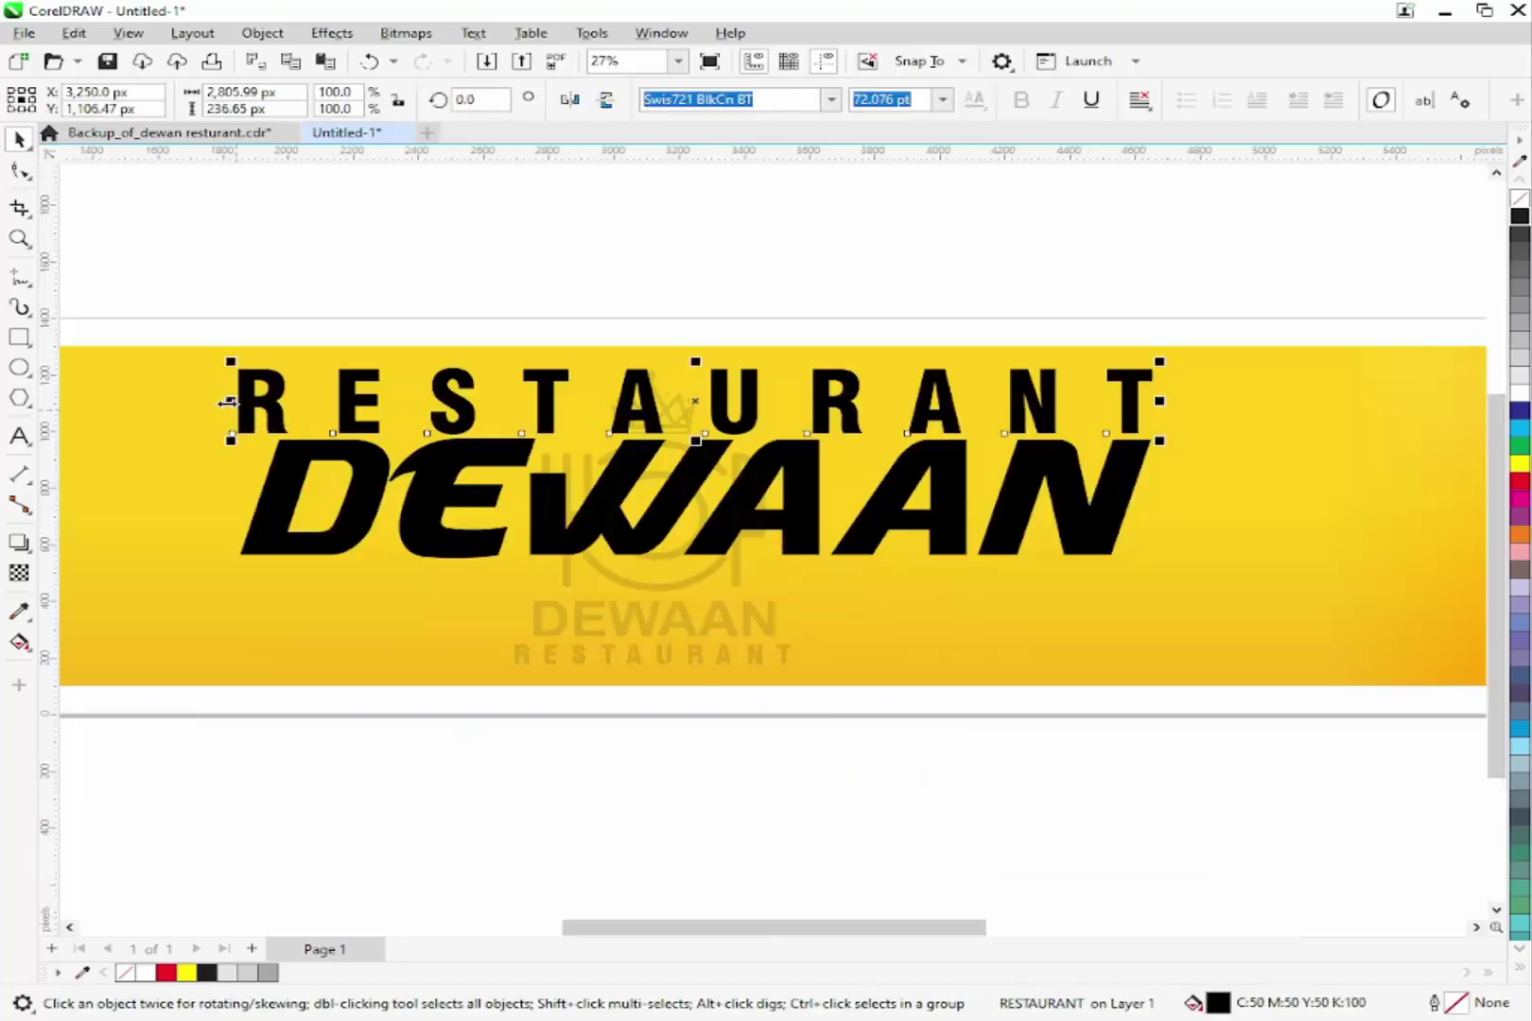
{"action": "left_click", "coordinate": [1098, 632]}
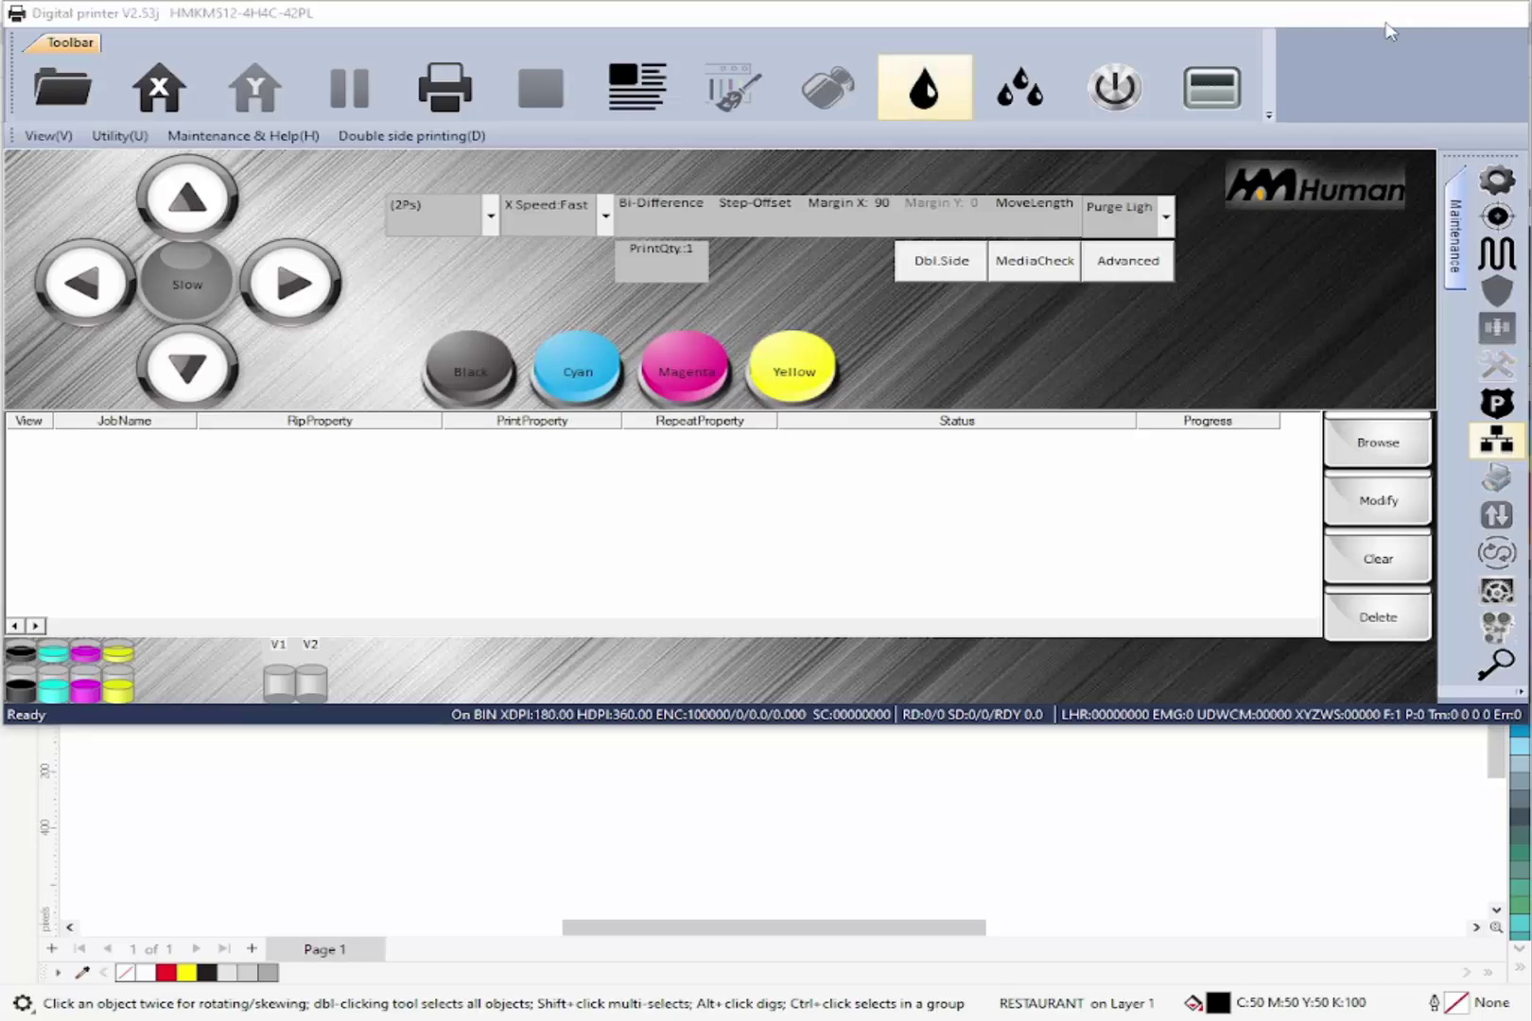
{"action": "left_click", "coordinate": [1391, 15]}
{"action": "left_click_drag", "start_coordinate": [232, 398], "coordinate": [265, 397]}
{"action": "key", "text": "Escape"}
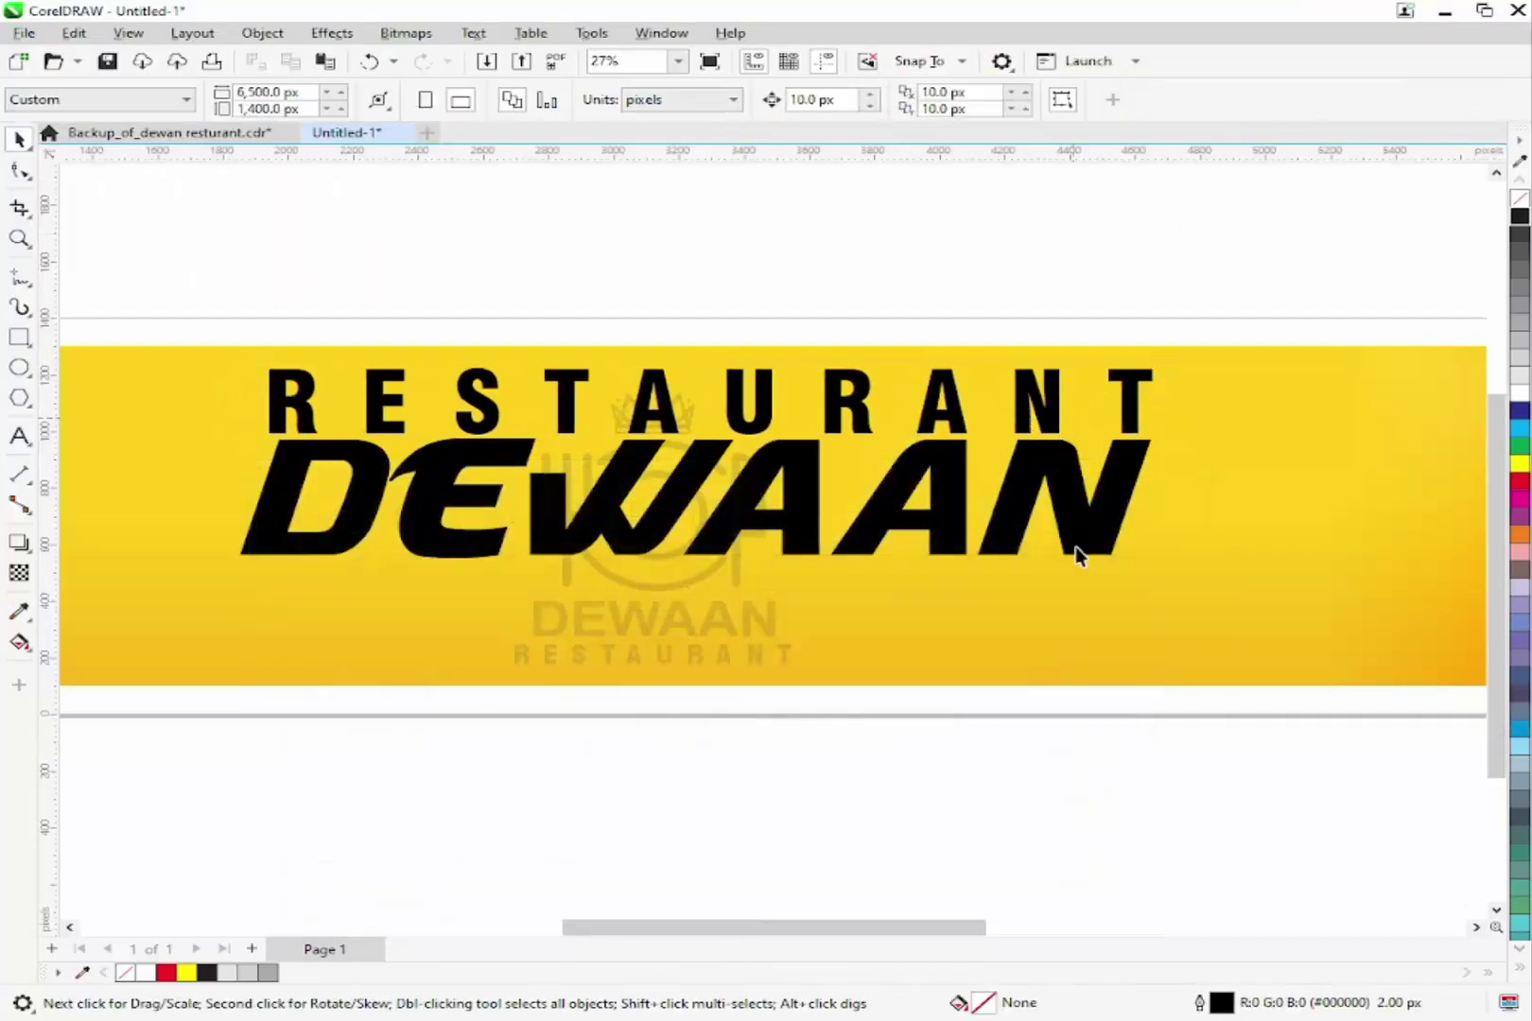
- Group the RESTAURANT and DEWAAN texts on the banner into one title object
{"action": "scroll", "coordinate": [1164, 397], "scroll_direction": "down", "scroll_amount": 2}
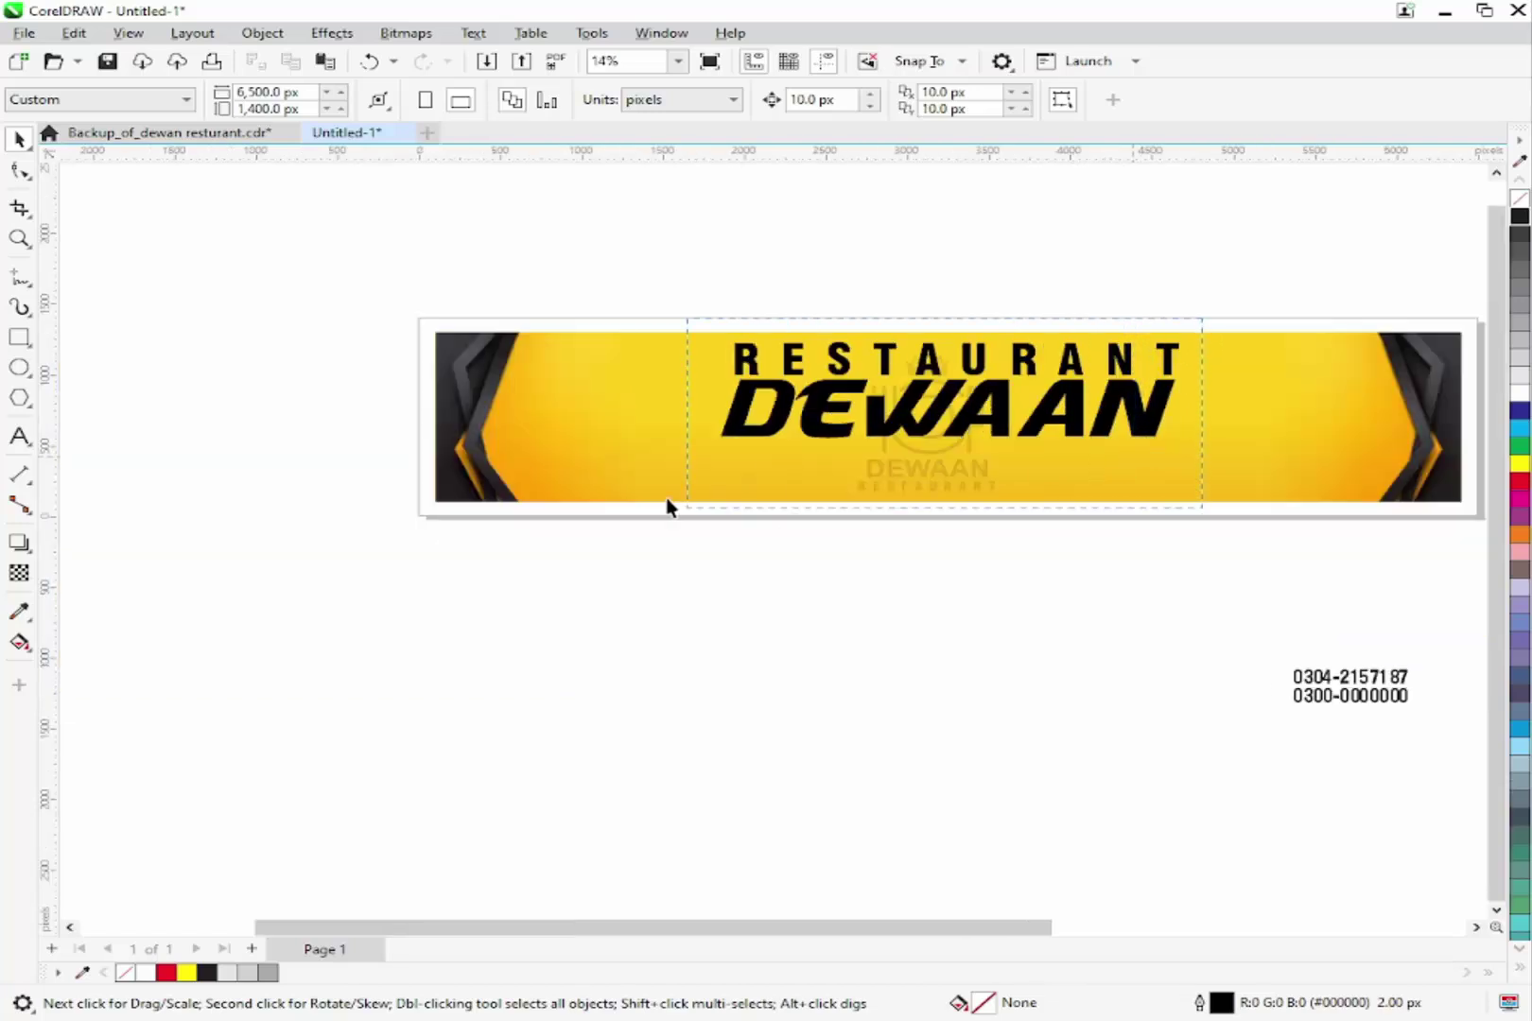
{"action": "left_click_drag", "start_coordinate": [667, 499], "coordinate": [666, 498]}
{"action": "key", "text": "Escape"}
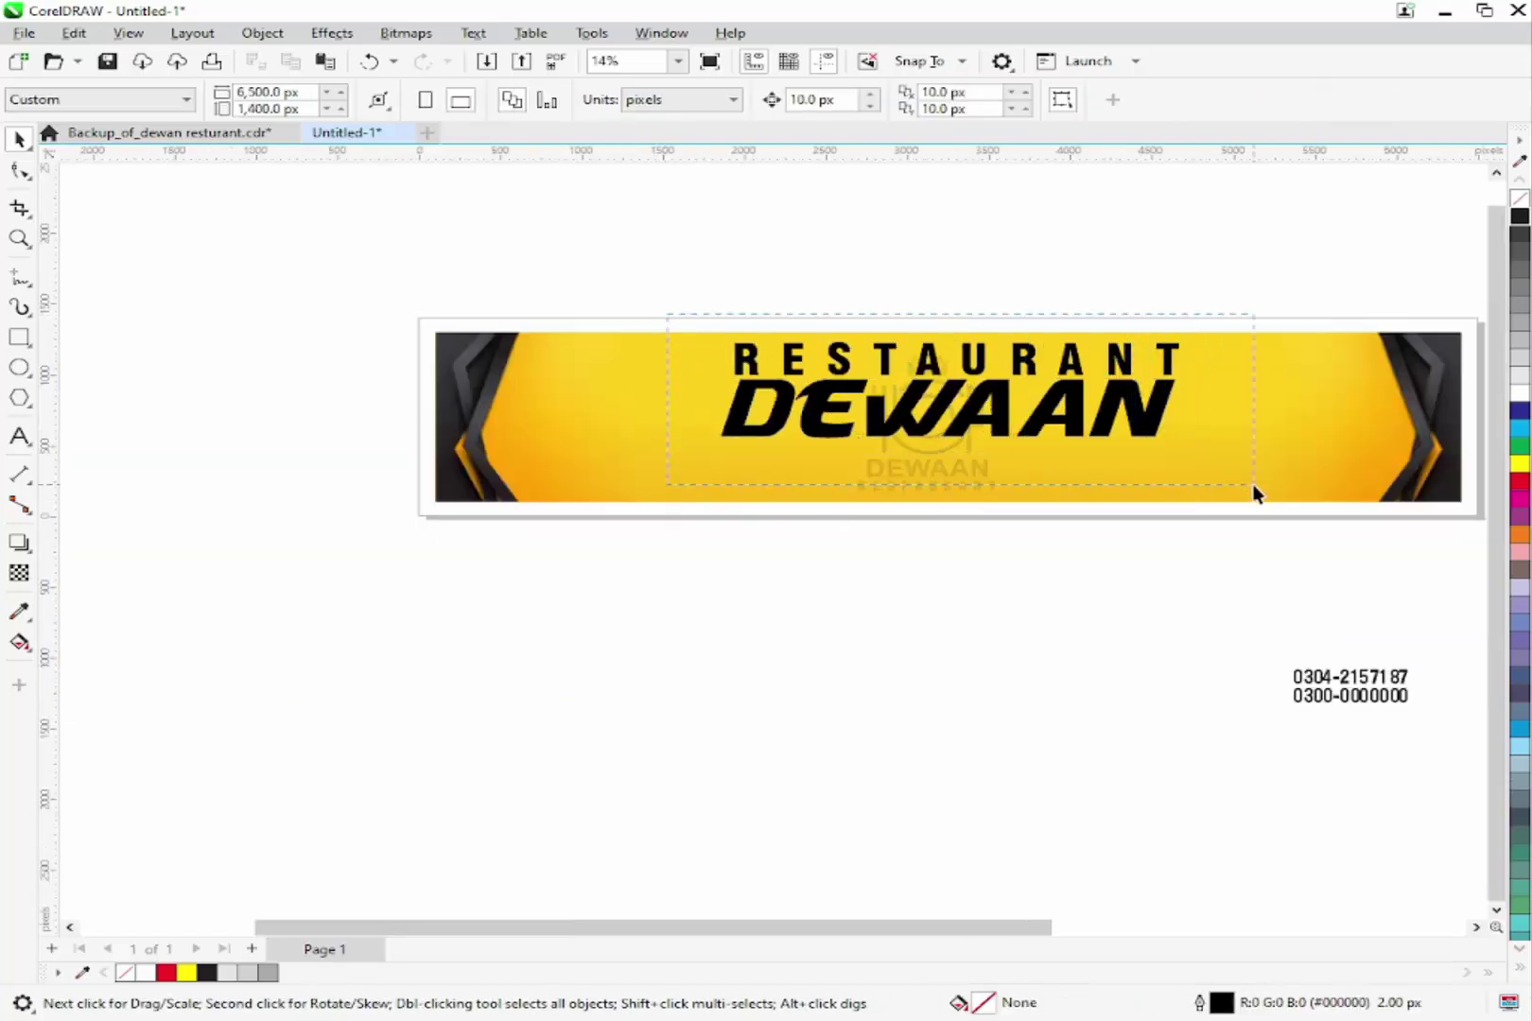
{"action": "left_click_drag", "start_coordinate": [1254, 486], "coordinate": [1254, 486]}
- PowerClip the faint logo watermark inside the yellow banner frame
{"action": "left_click", "coordinate": [922, 475]}
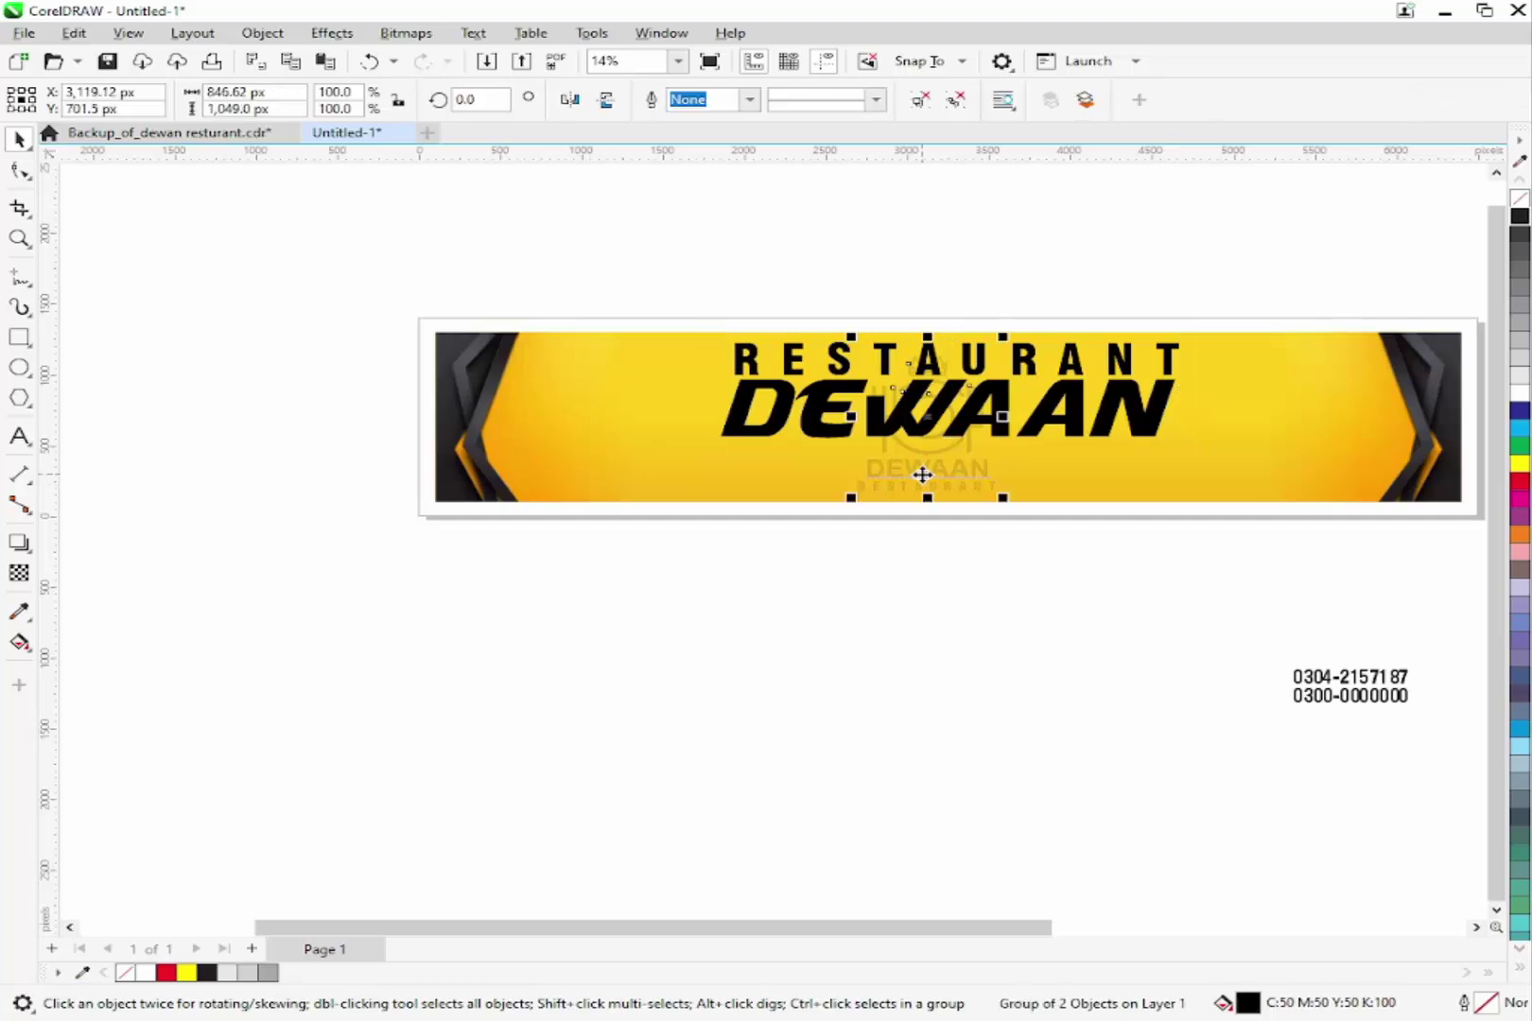
{"action": "right_click", "coordinate": [922, 475]}
{"action": "left_click", "coordinate": [1121, 657]}
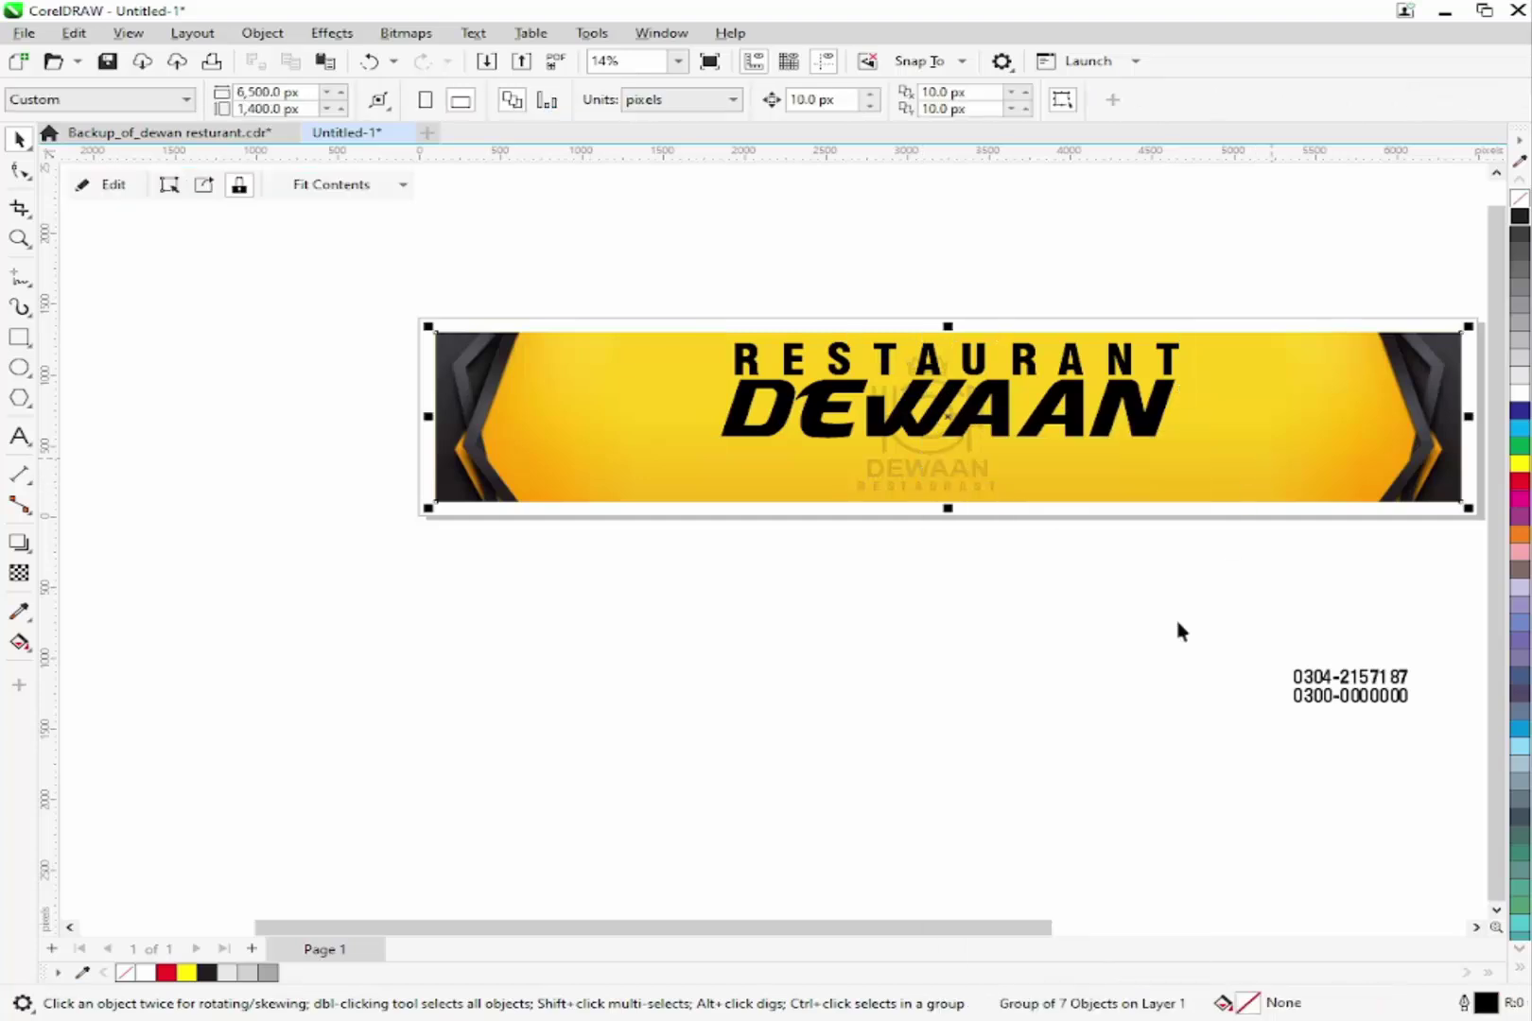
- Shift the grouped RESTAURANT DEWAAN title slightly down on the banner
{"action": "left_click", "coordinate": [1181, 632]}
{"action": "left_click", "coordinate": [968, 437]}
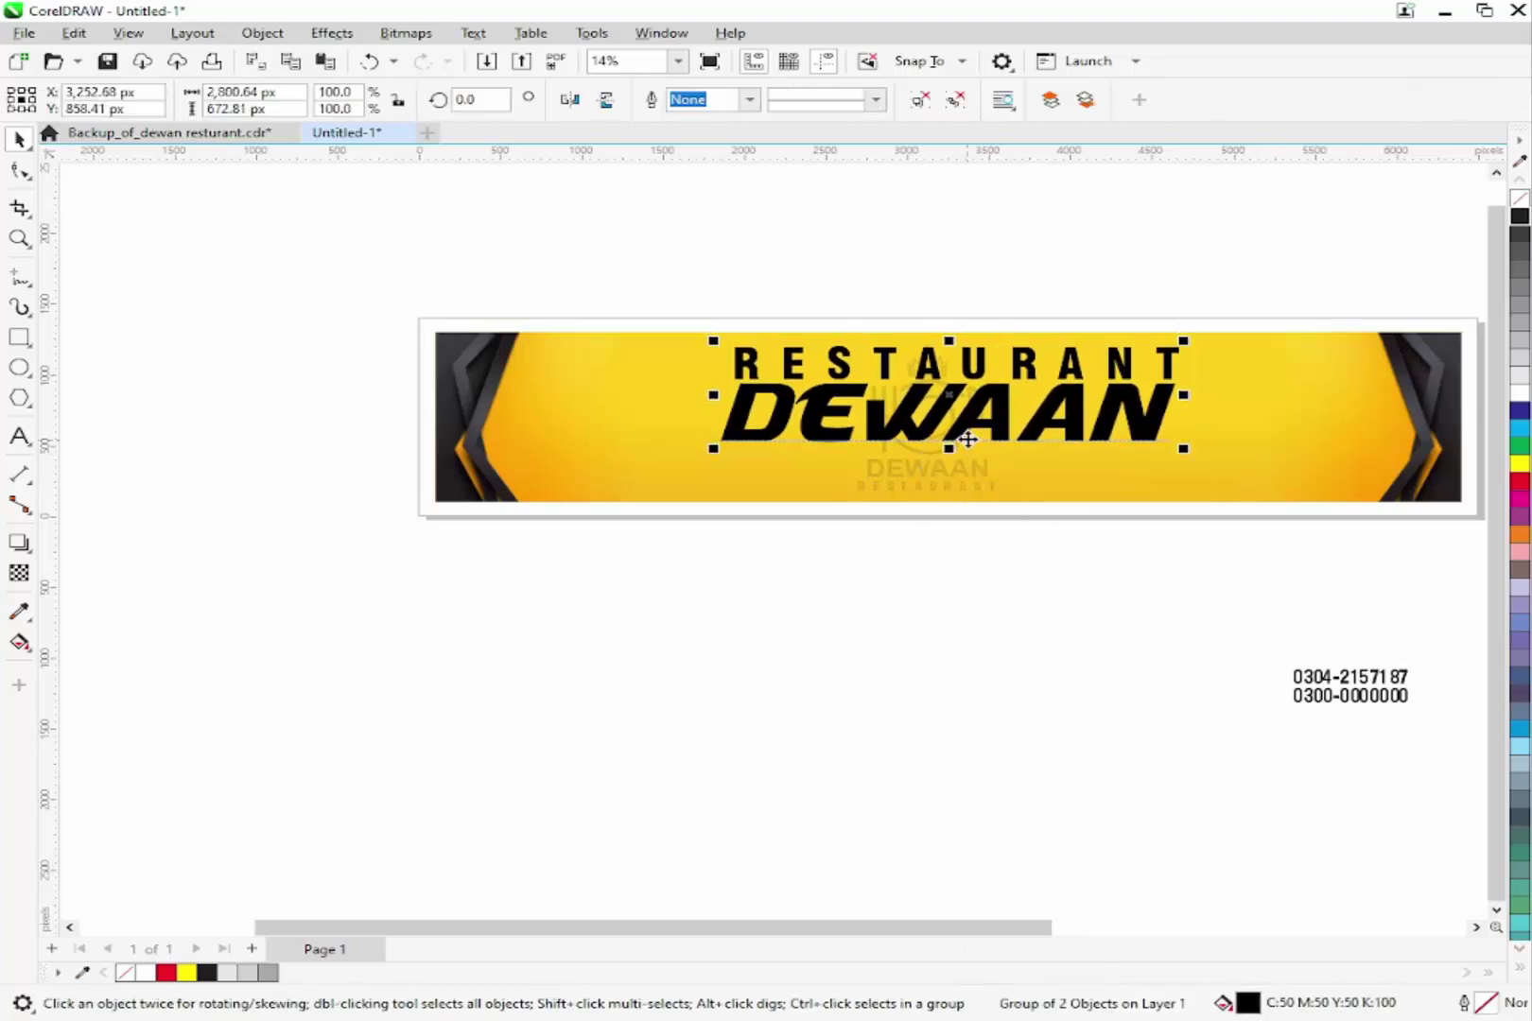
{"action": "left_click", "coordinate": [937, 650]}
- Move the small black Dewaan logo onto the banner to the right of the title and enlarge it slightly
{"action": "scroll", "coordinate": [937, 650], "scroll_direction": "down", "scroll_amount": 2}
{"action": "key", "text": "z"}
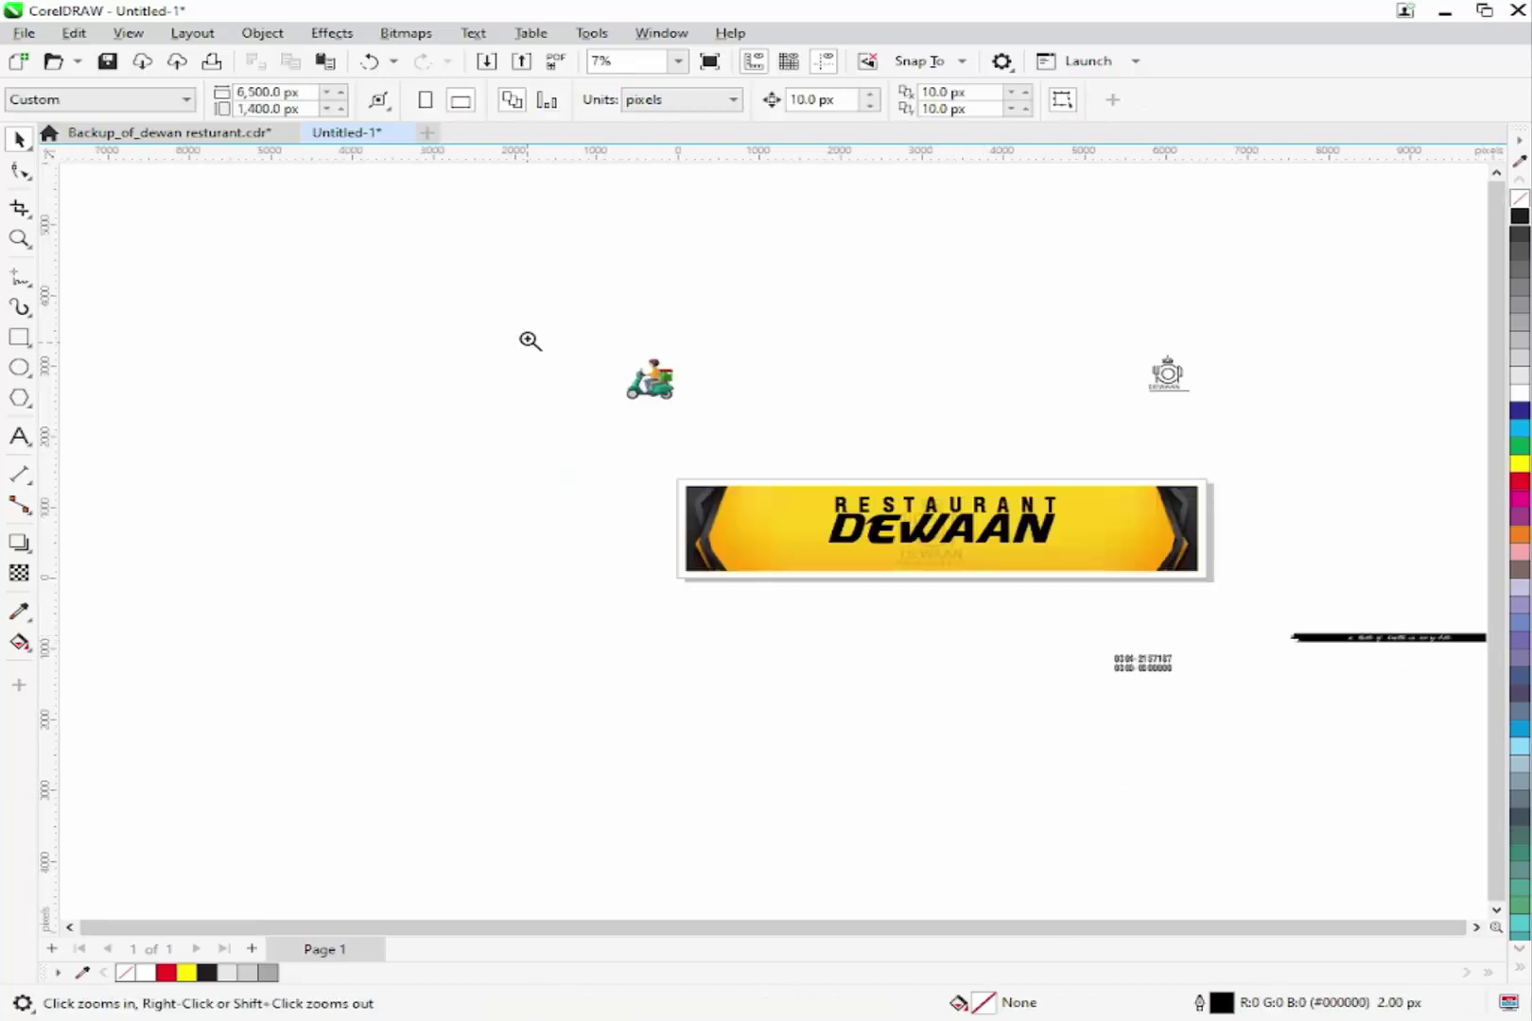
{"action": "left_click", "coordinate": [1229, 666]}
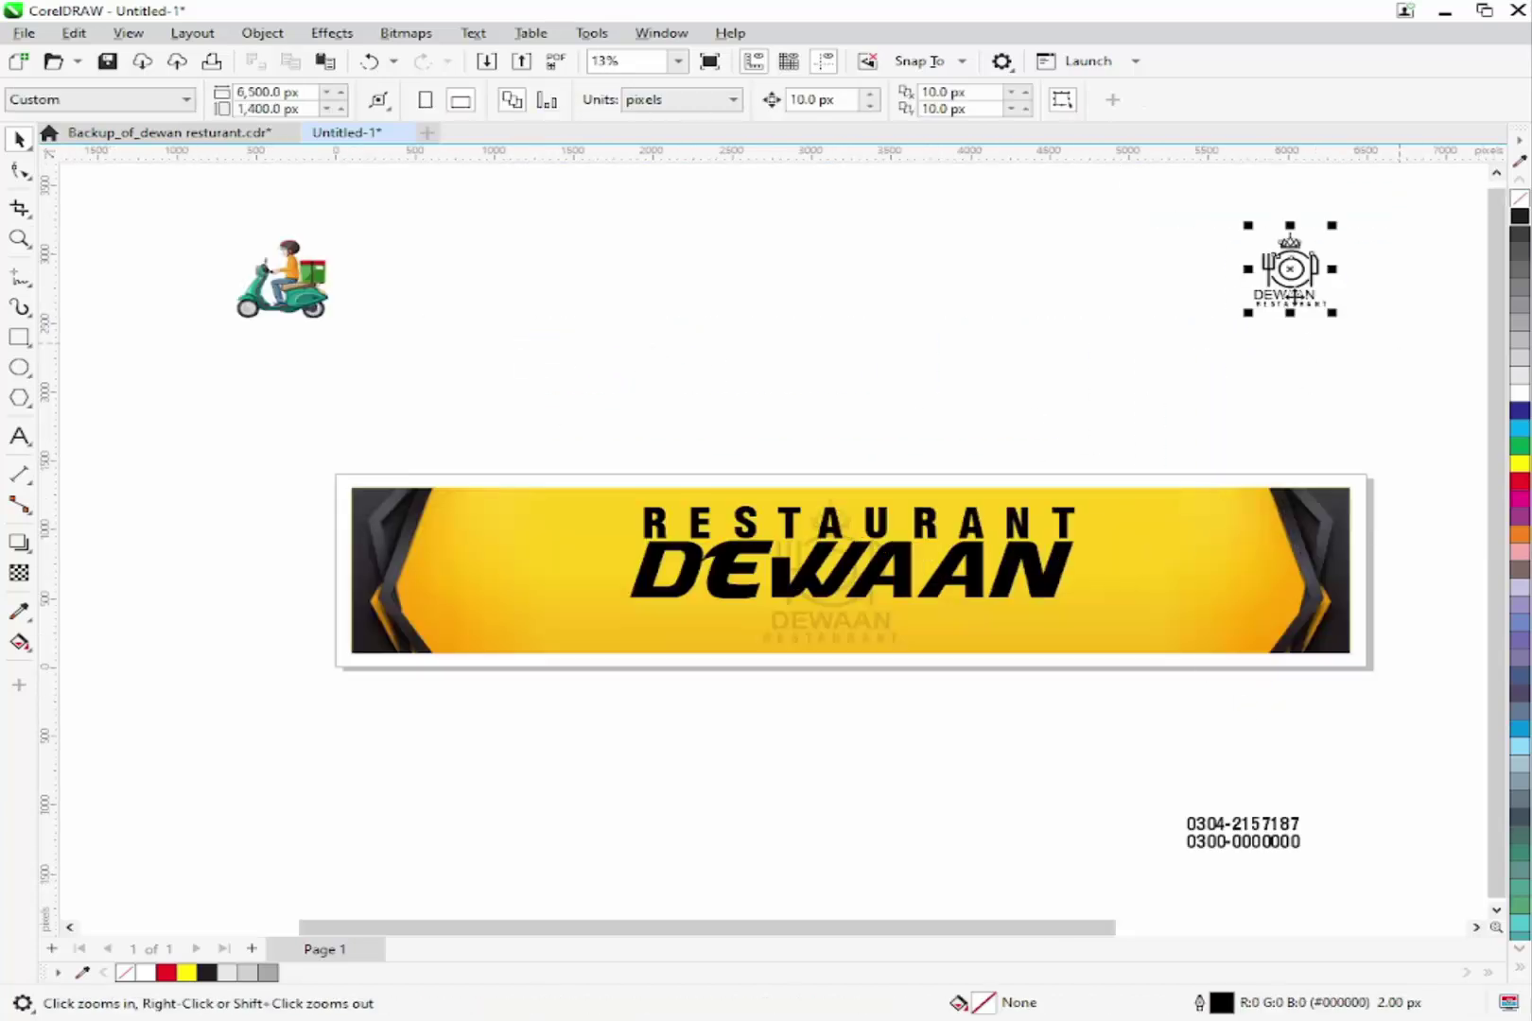
{"action": "left_click_drag", "start_coordinate": [1292, 296], "coordinate": [1164, 539]}
{"action": "key", "text": "z"}
{"action": "left_click_drag", "start_coordinate": [934, 444], "coordinate": [1470, 707]}
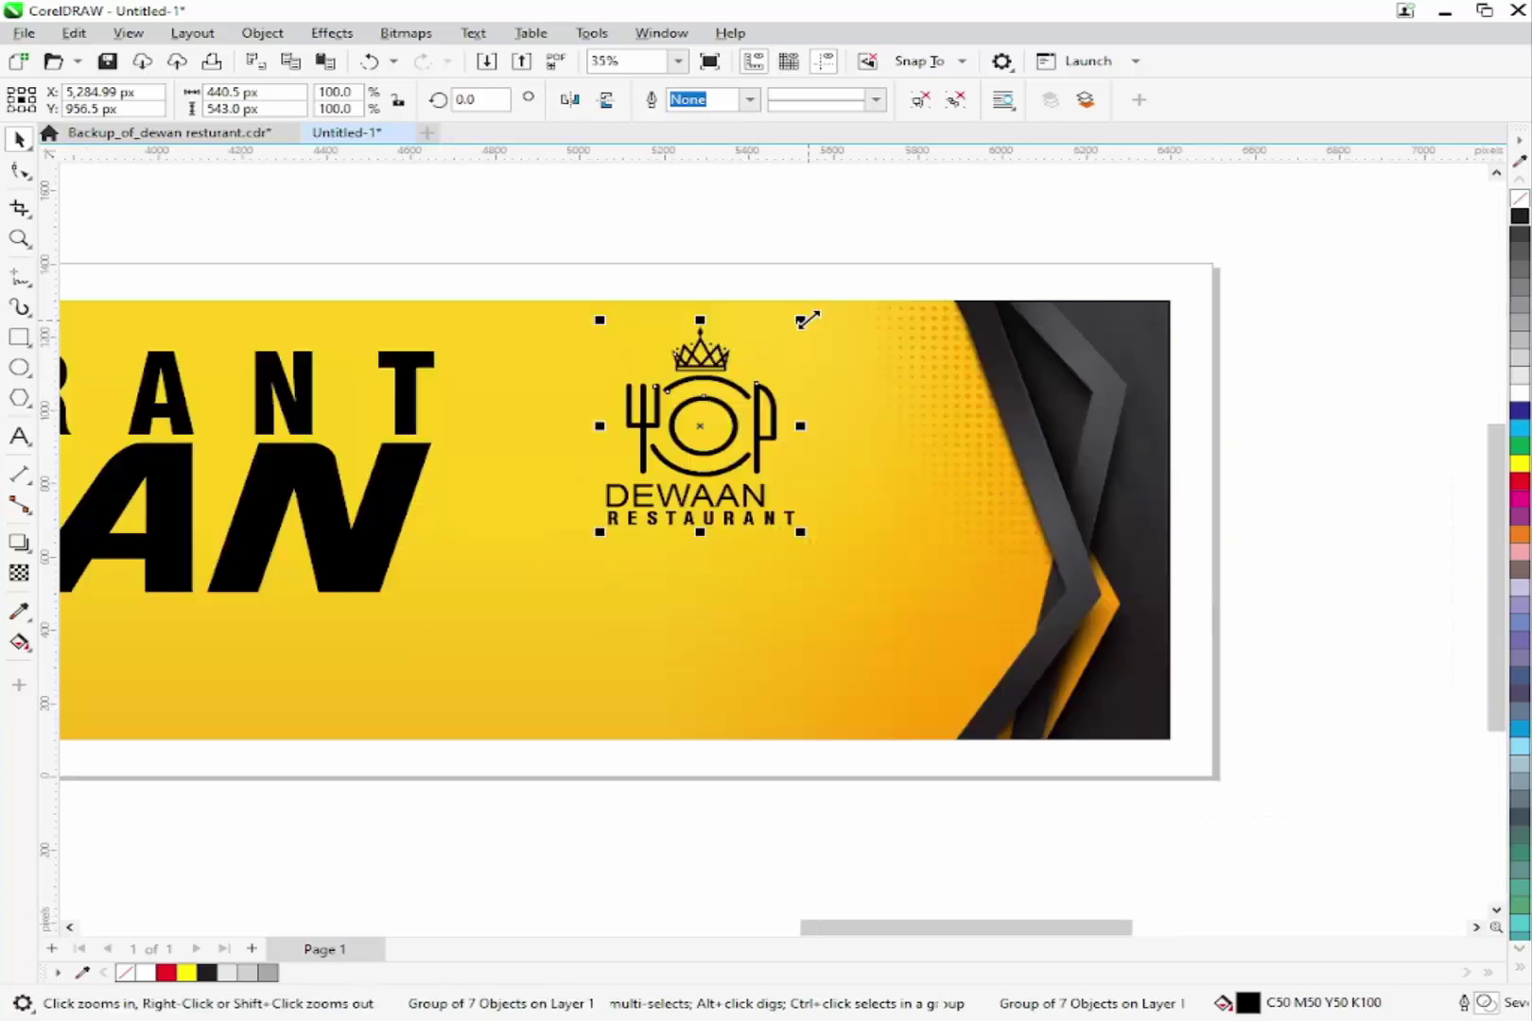
{"action": "left_click_drag", "start_coordinate": [809, 319], "coordinate": [815, 311]}
{"action": "left_click", "coordinate": [781, 212]}
- Move the delivery scooter image onto the banner between the left side graphic and the title, placing it slightly above mid-height
{"action": "scroll", "coordinate": [817, 414], "scroll_direction": "down", "scroll_amount": 3}
{"action": "key", "text": "F2"}
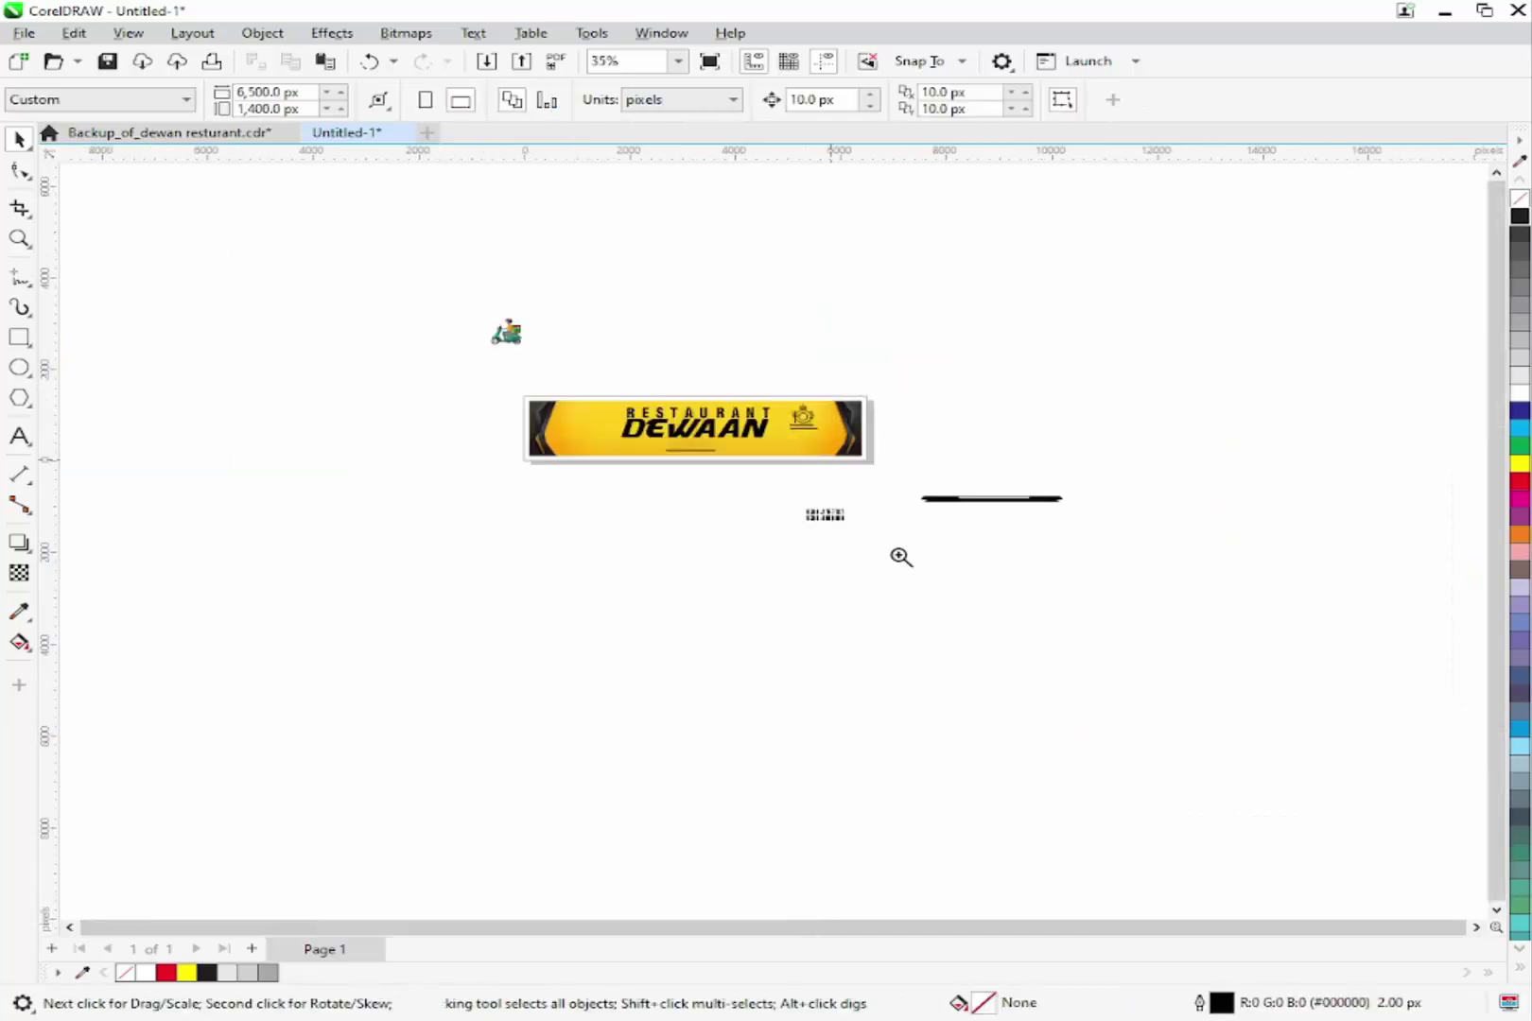
{"action": "left_click_drag", "start_coordinate": [862, 616], "coordinate": [393, 250]}
{"action": "left_click", "coordinate": [421, 331]}
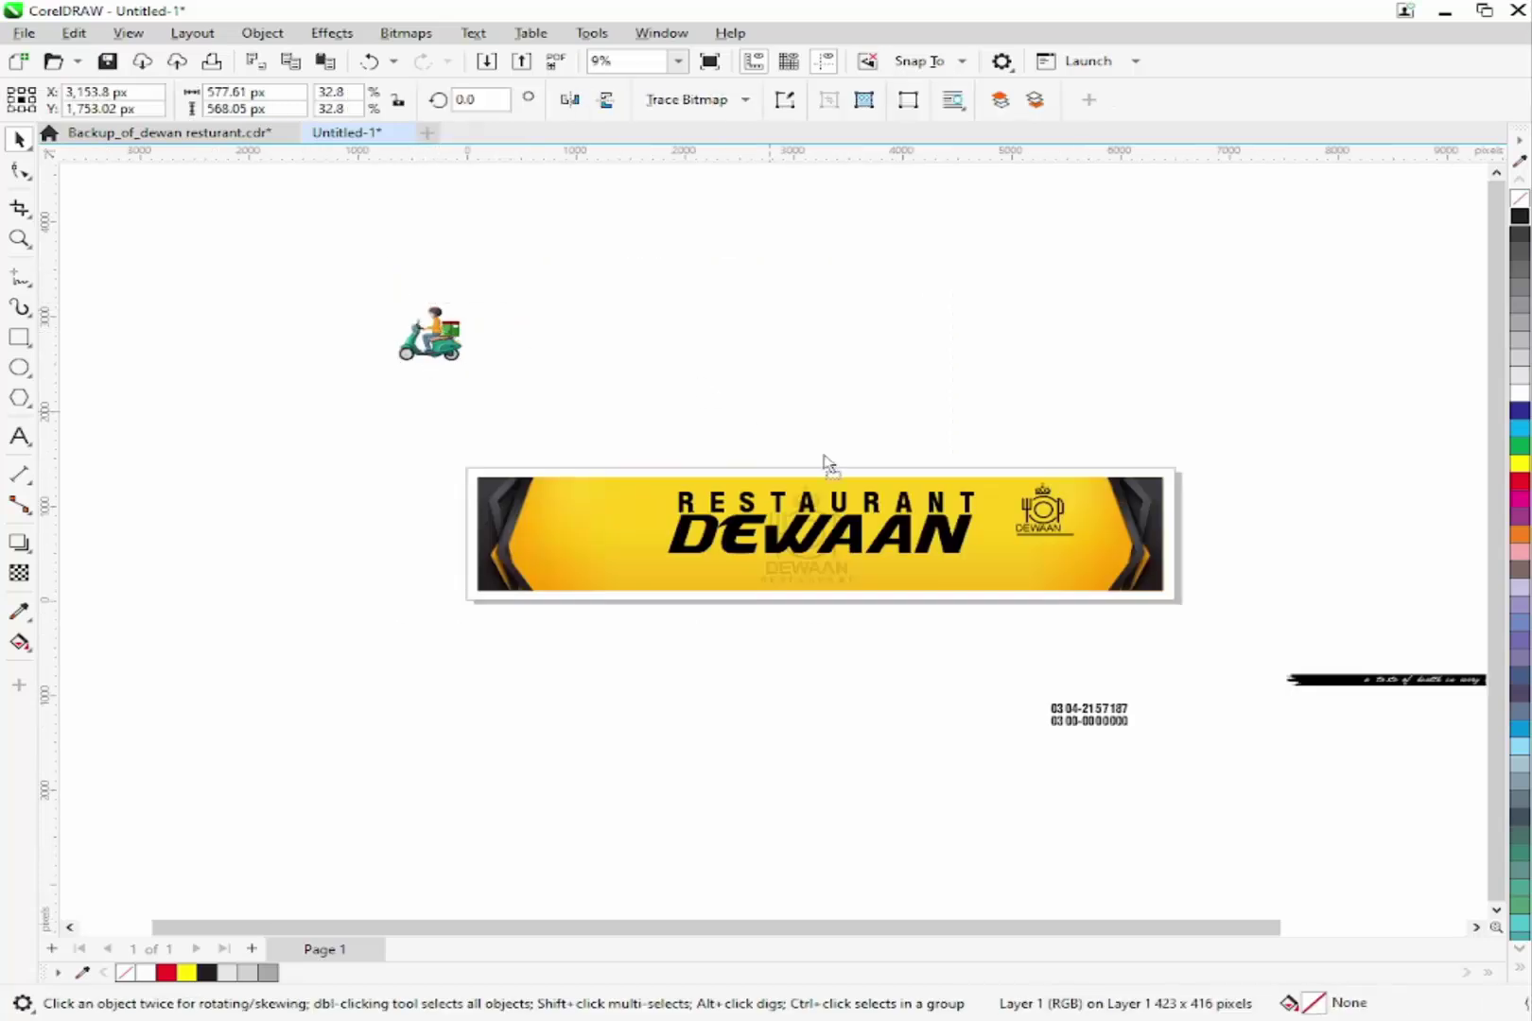
{"action": "left_click_drag", "start_coordinate": [825, 464], "coordinate": [613, 577]}
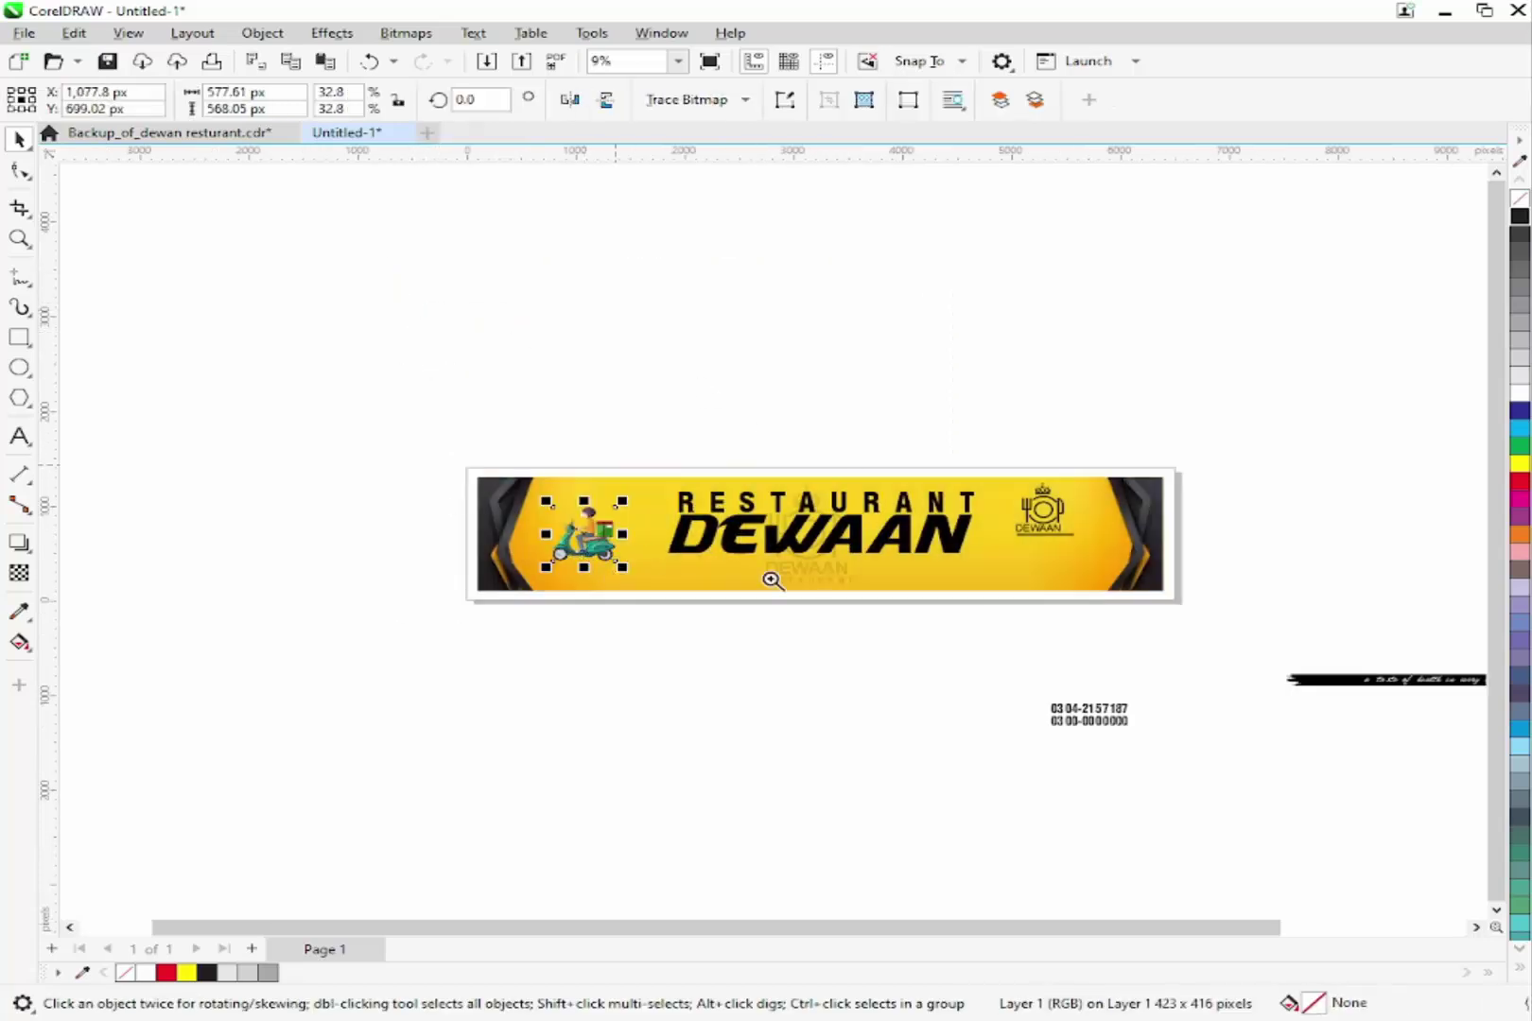
{"action": "left_click_drag", "start_coordinate": [771, 578], "coordinate": [1196, 647]}
{"action": "mouse_move", "coordinate": [358, 514]}
{"action": "left_mouse_down"}
{"action": "mouse_move", "coordinate": [333, 474]}
{"action": "mouse_move", "coordinate": [335, 497]}
{"action": "left_mouse_up"}
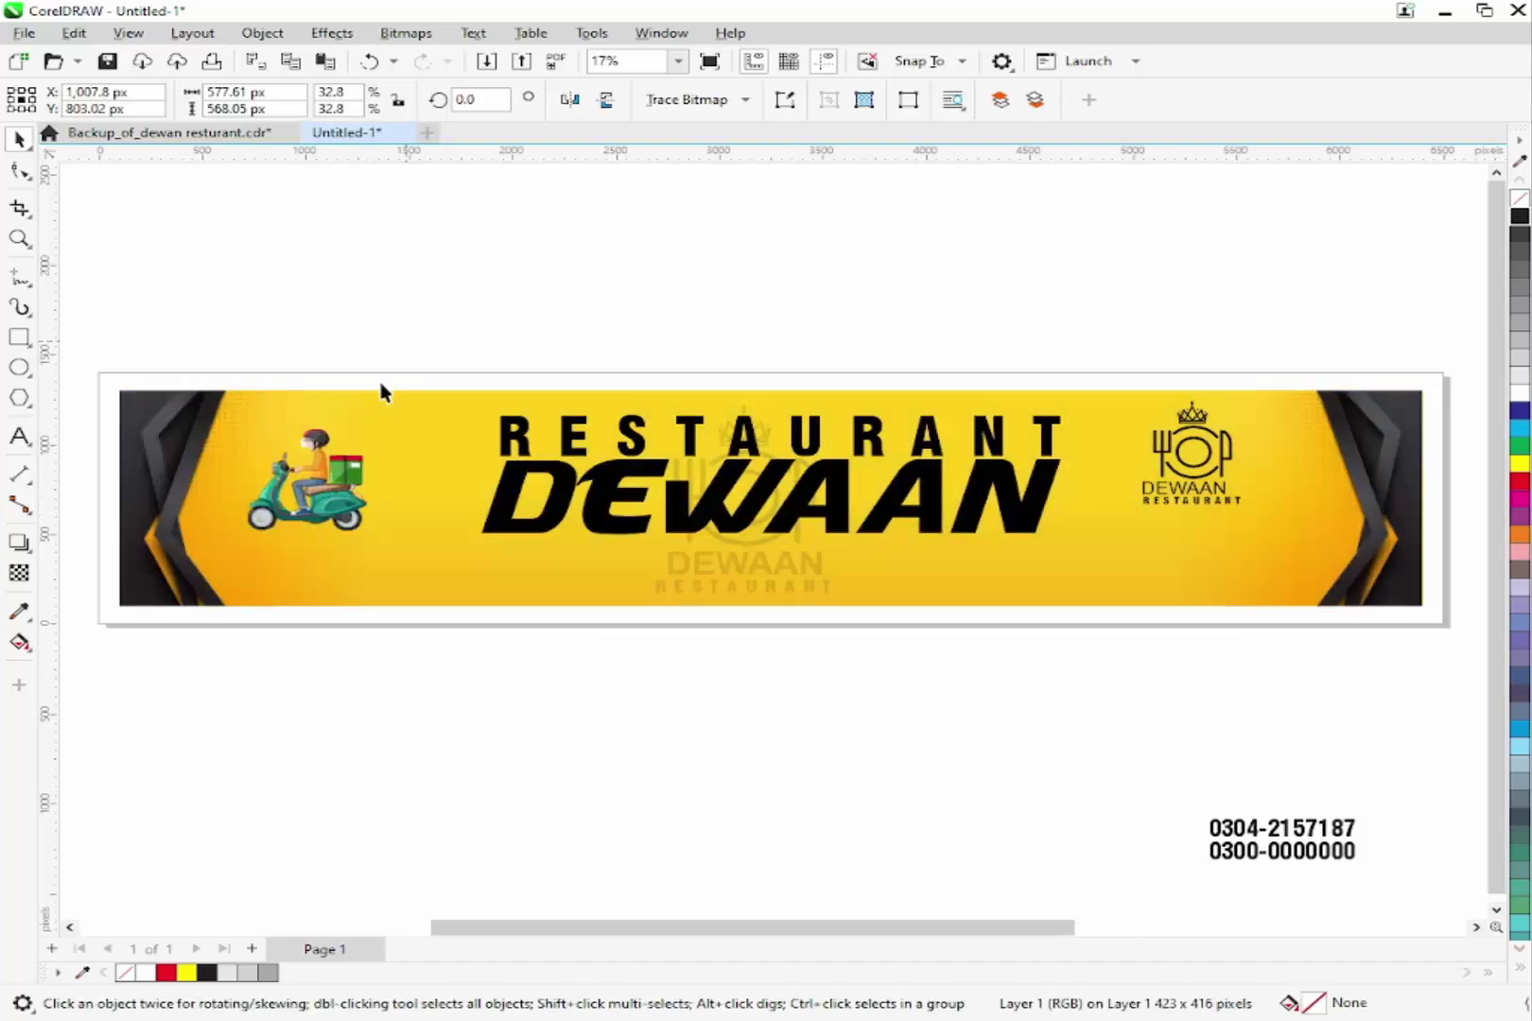
- Create a vertically mirrored copy of the scooter image directly beneath its wheels as a reflection
{"action": "left_click", "coordinate": [328, 457]}
{"action": "left_click_drag", "start_coordinate": [312, 425], "coordinate": [308, 638]}
{"action": "scroll", "coordinate": [482, 602], "scroll_direction": "up", "scroll_amount": 5}
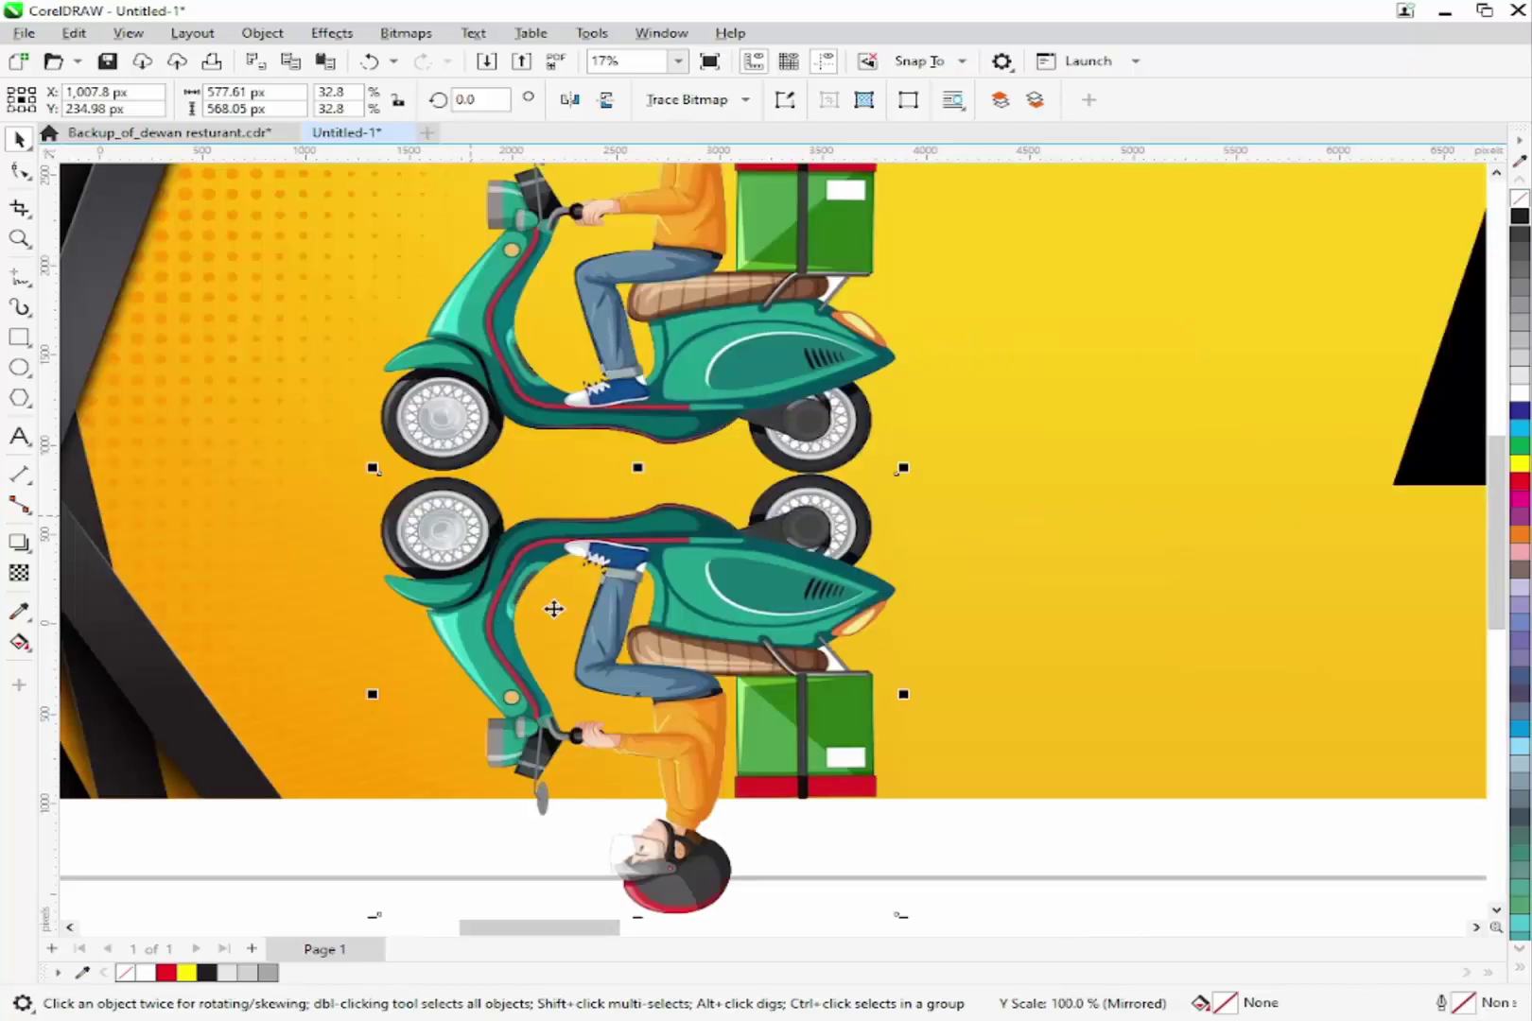
{"action": "left_click", "coordinate": [552, 608]}
- Apply a linear fountain transparency to the mirrored scooter so the reflection fades out downward
{"action": "left_click", "coordinate": [19, 572]}
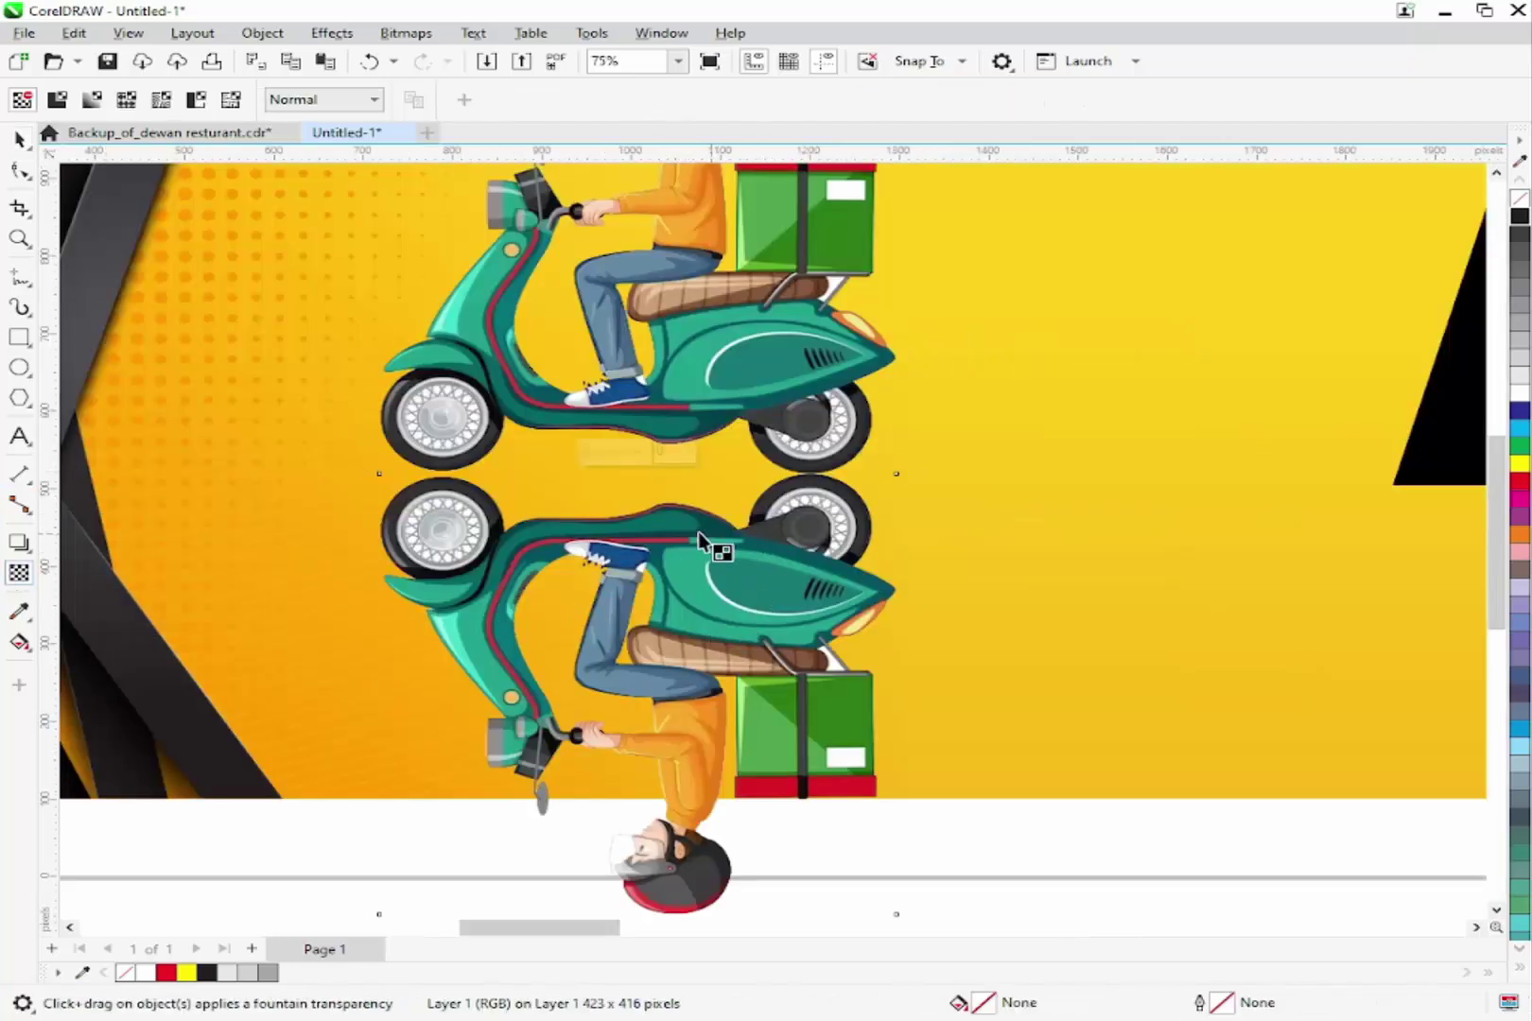
{"action": "left_click_drag", "start_coordinate": [687, 533], "coordinate": [683, 636]}
{"action": "left_click_drag", "start_coordinate": [689, 532], "coordinate": [680, 417]}
{"action": "left_click", "coordinate": [19, 141]}
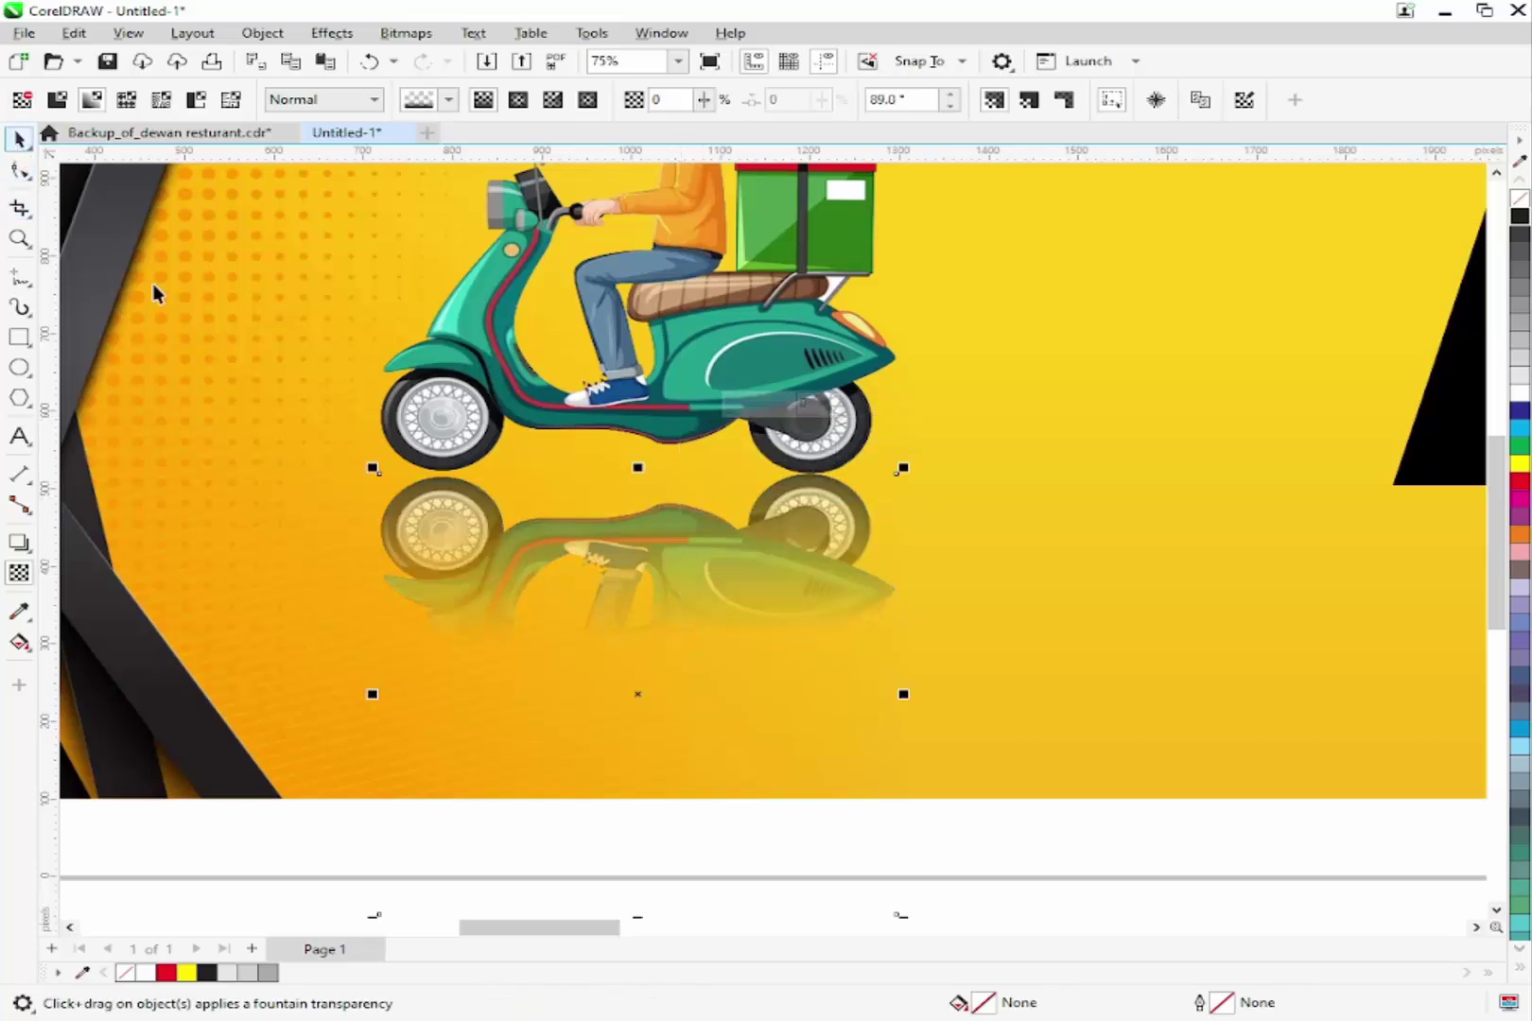
{"action": "left_click", "coordinate": [601, 550]}
{"action": "left_click", "coordinate": [583, 550]}
- Place a copy of the two phone numbers on the banner beneath the black logo and delete the original below the page
{"action": "scroll", "coordinate": [581, 552], "scroll_direction": "down", "scroll_amount": 3}
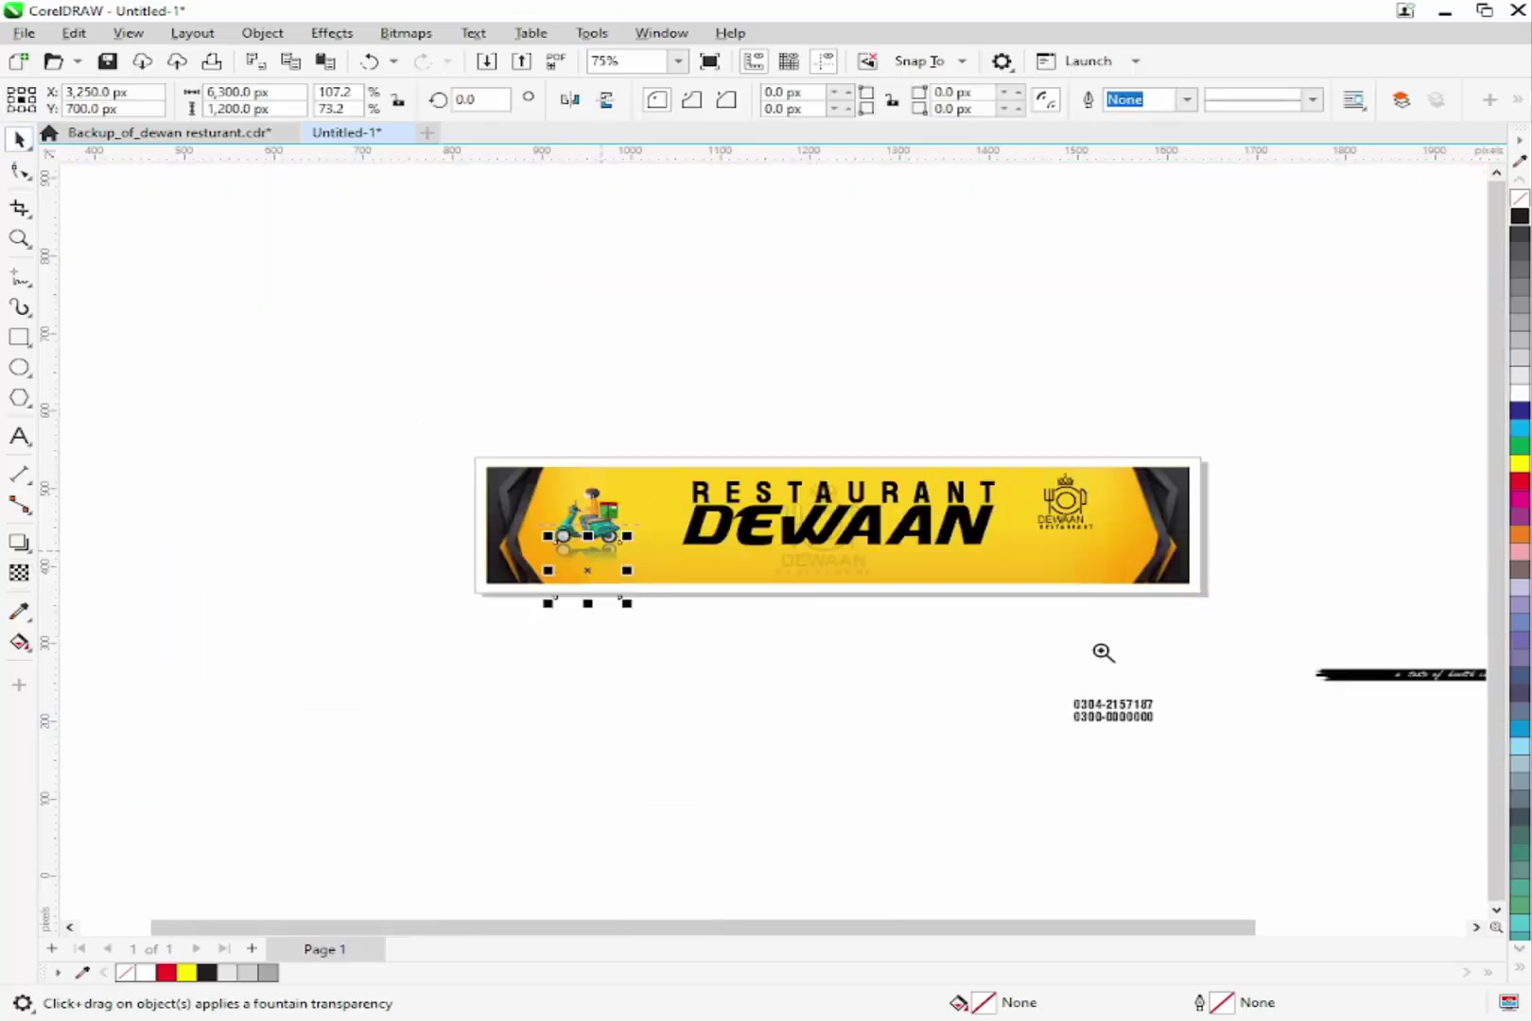
{"action": "left_click_drag", "start_coordinate": [1100, 651], "coordinate": [1331, 715]}
{"action": "left_click", "coordinate": [845, 674]}
{"action": "left_click", "coordinate": [1150, 770]}
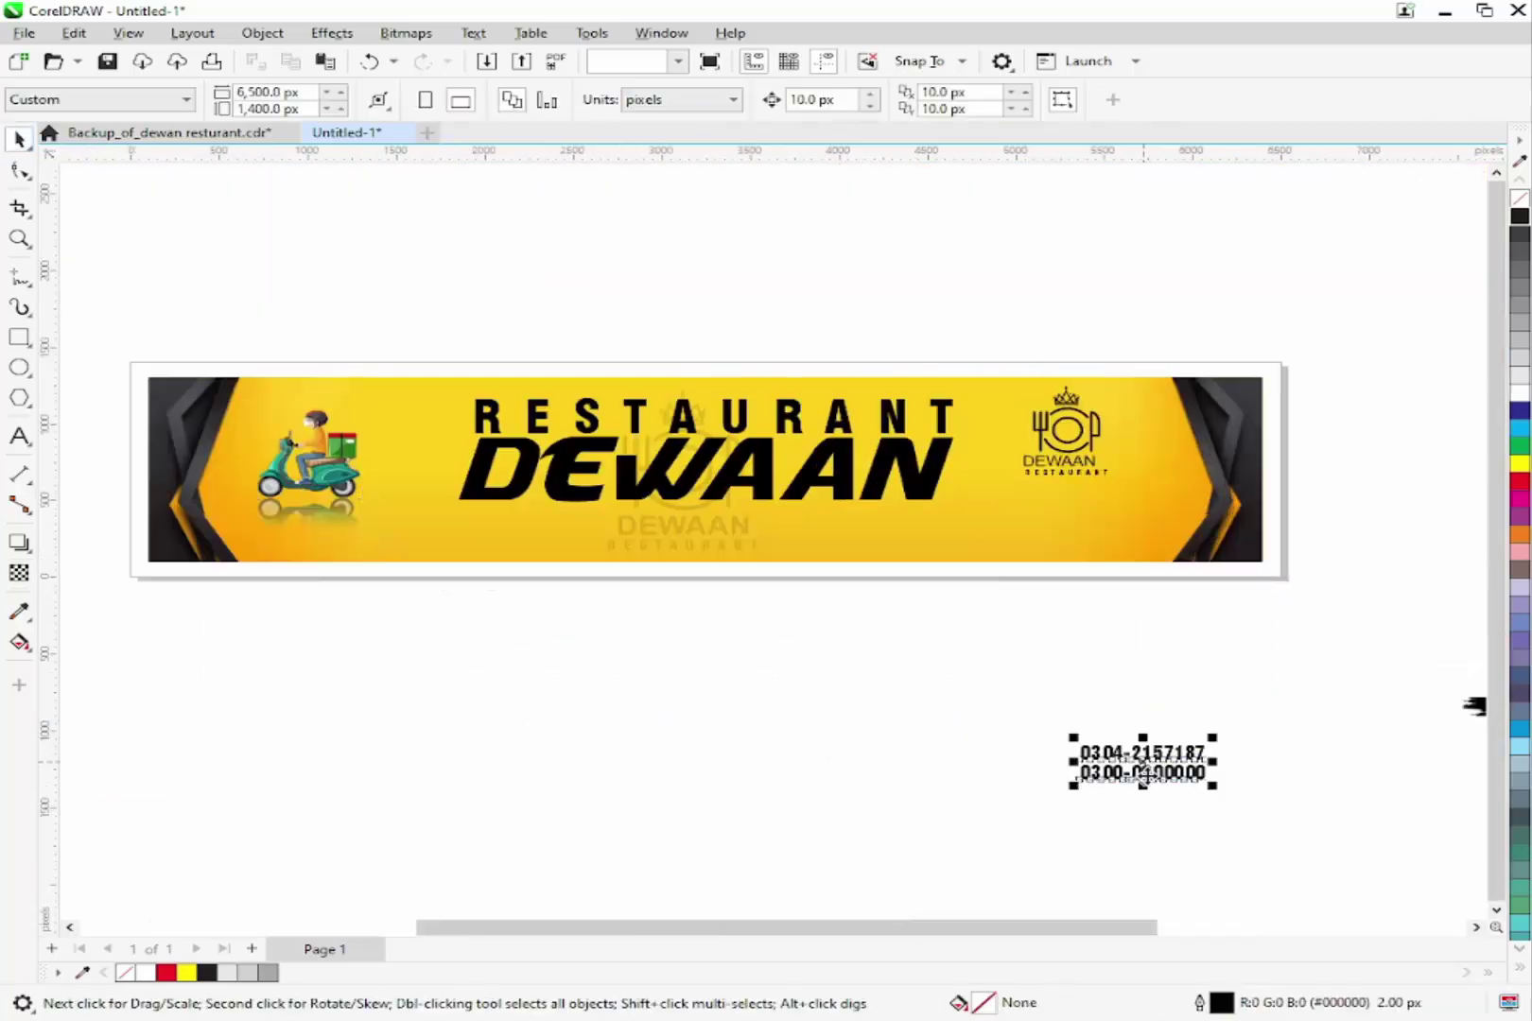
{"action": "left_click", "coordinate": [1208, 782]}
{"action": "left_click_drag", "start_coordinate": [1147, 774], "coordinate": [1076, 526]}
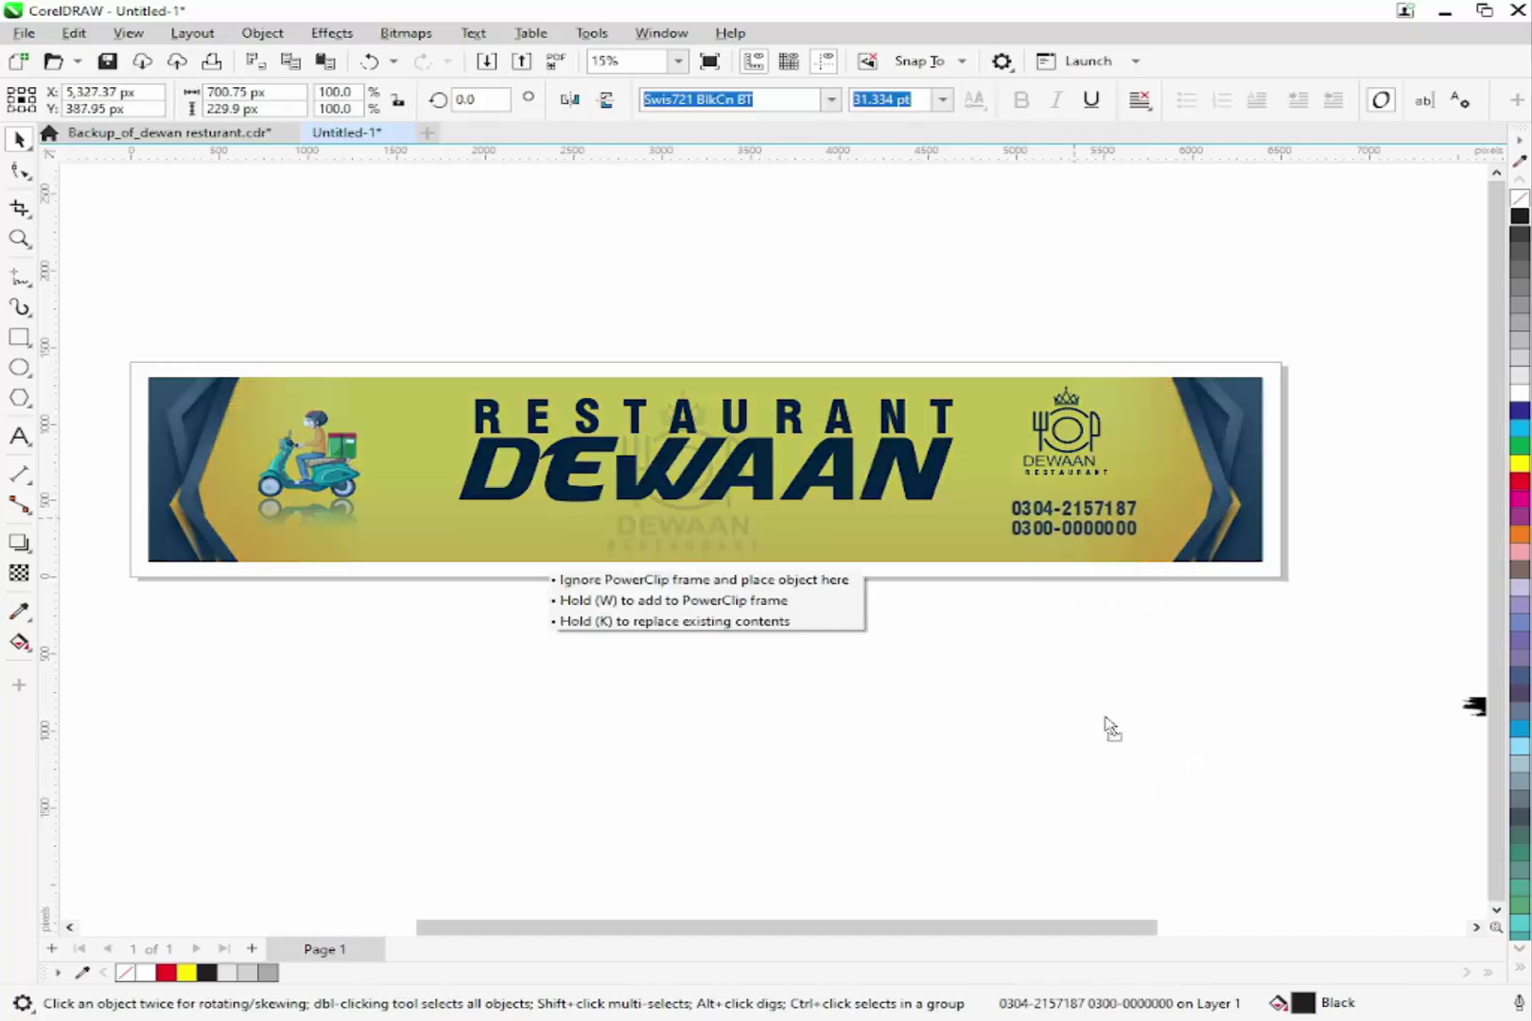
{"action": "left_click_drag", "start_coordinate": [1111, 728], "coordinate": [1112, 768]}
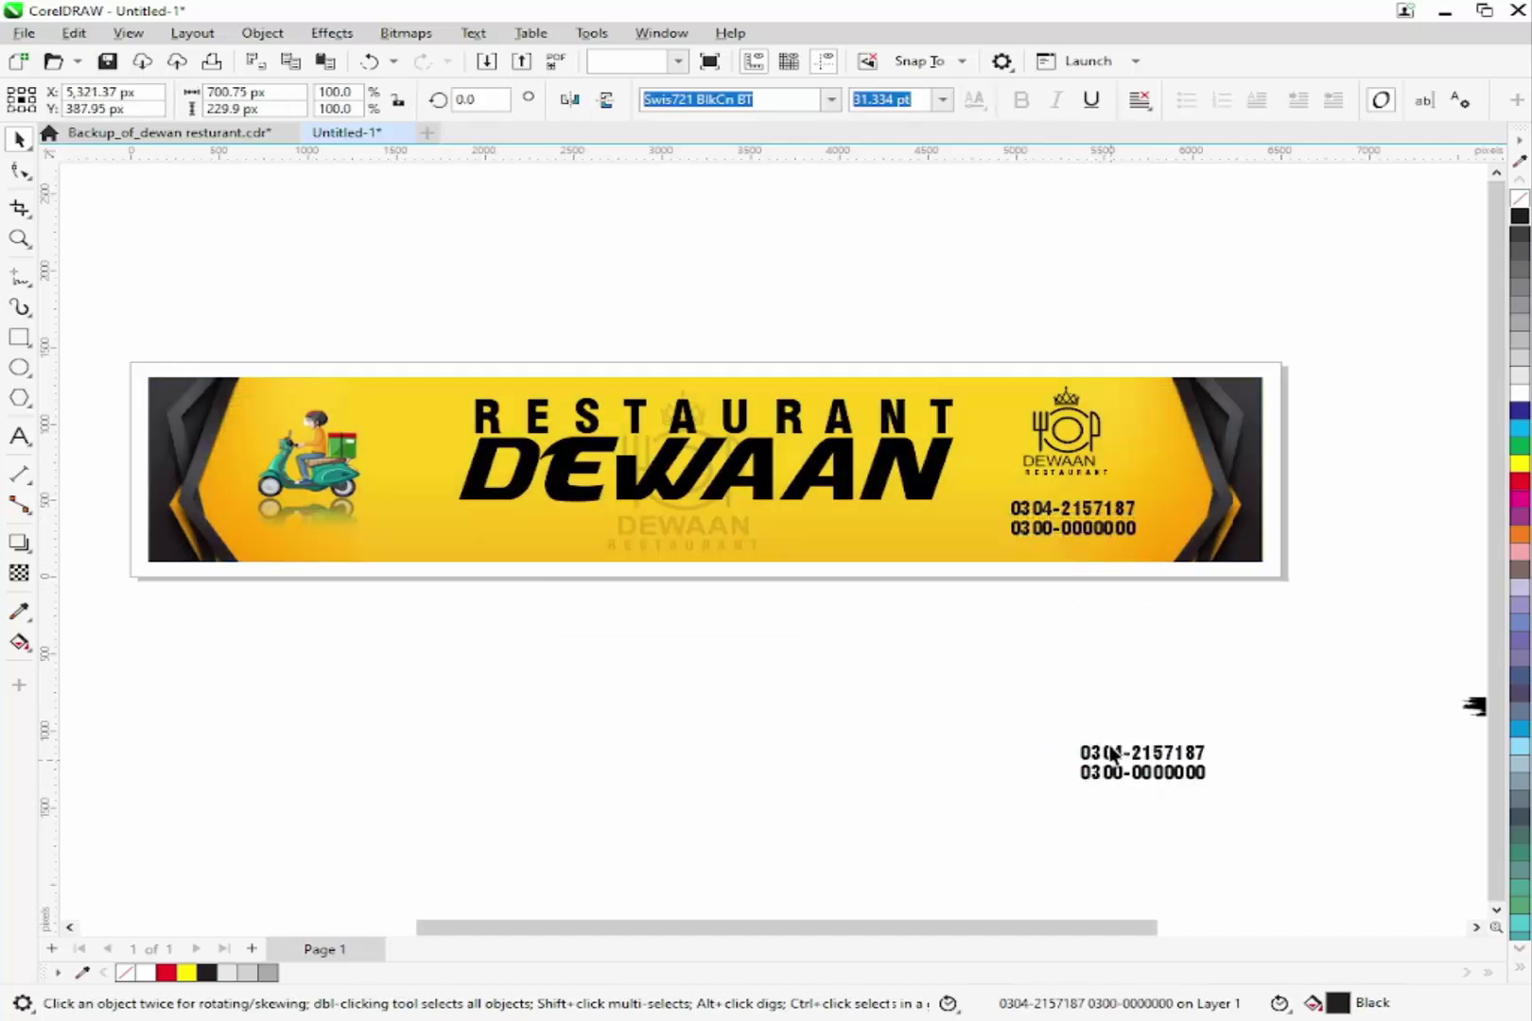
{"action": "key", "text": "Delete"}
- Place a copy of the brush-stroke tagline "a taste of health in every bite." below DEWAAN, close to the banner's lower edge
{"action": "scroll", "coordinate": [1327, 690], "scroll_direction": "down", "scroll_amount": 3}
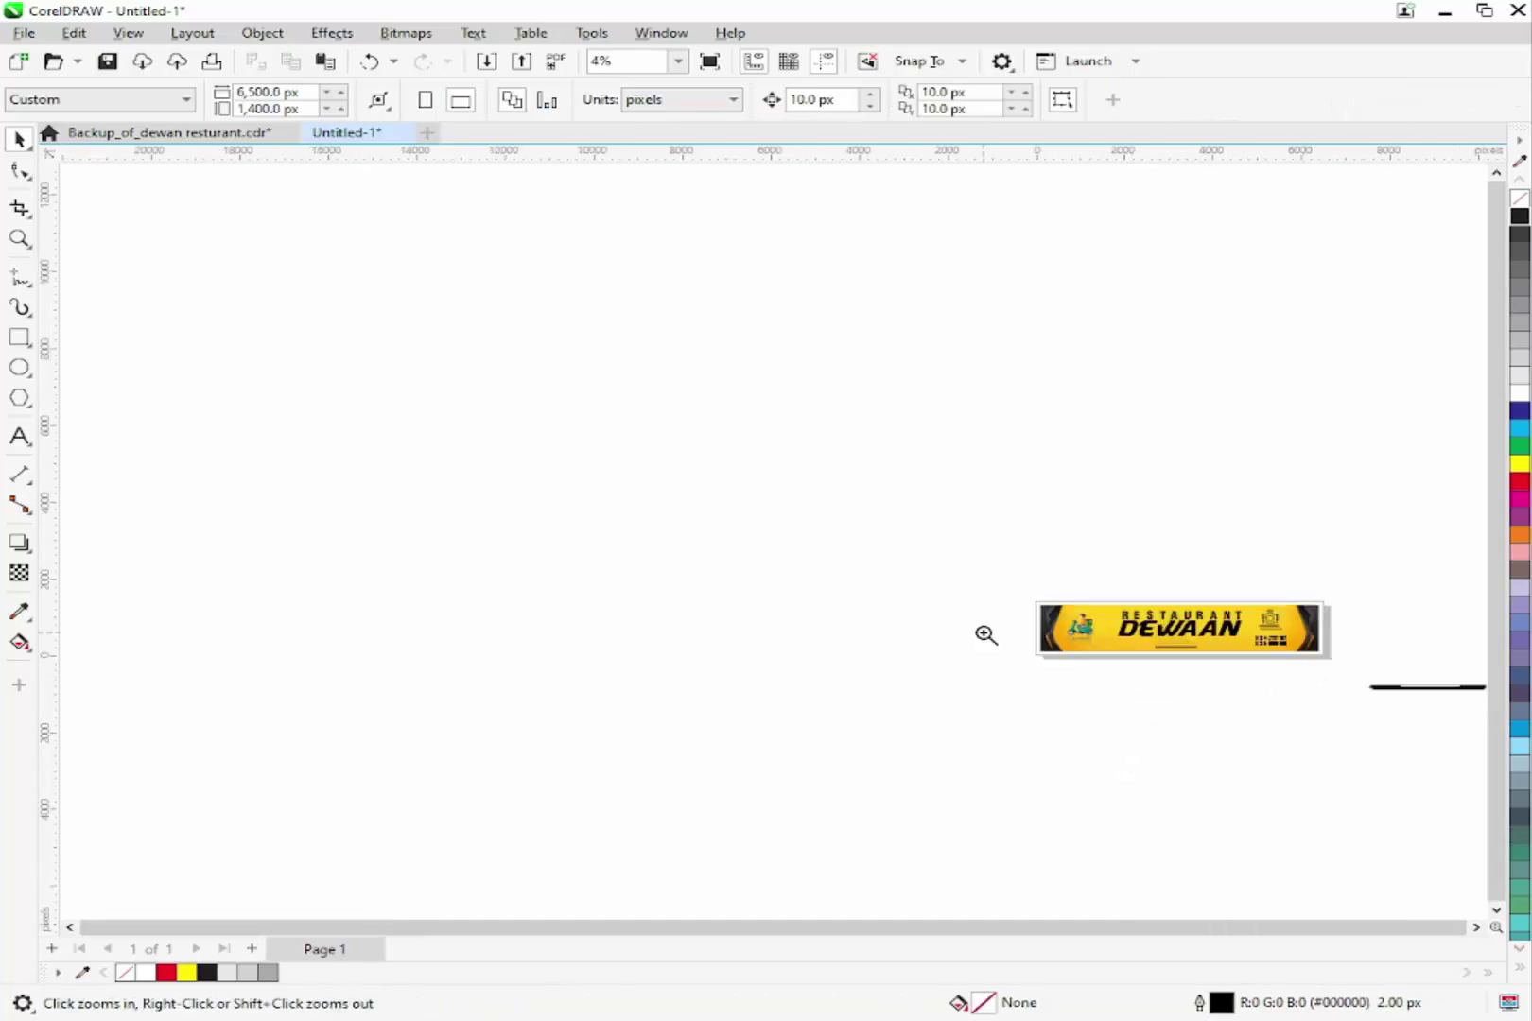
{"action": "left_click_drag", "start_coordinate": [1019, 615], "coordinate": [1456, 748]}
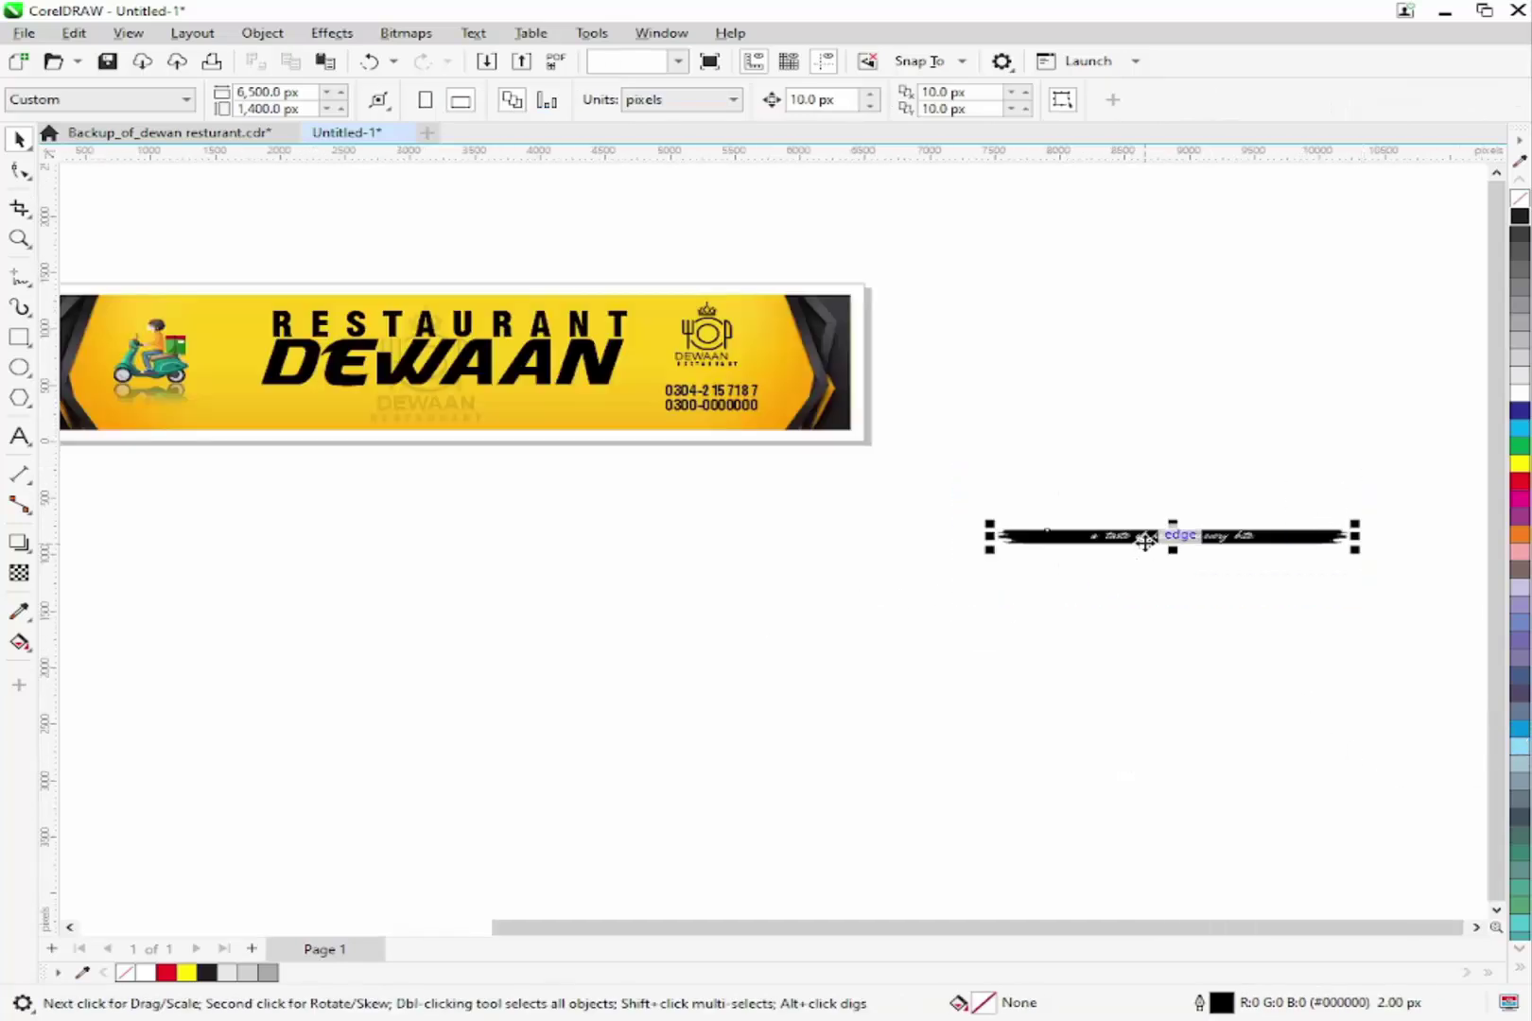
{"action": "left_click_drag", "start_coordinate": [1145, 541], "coordinate": [391, 413]}
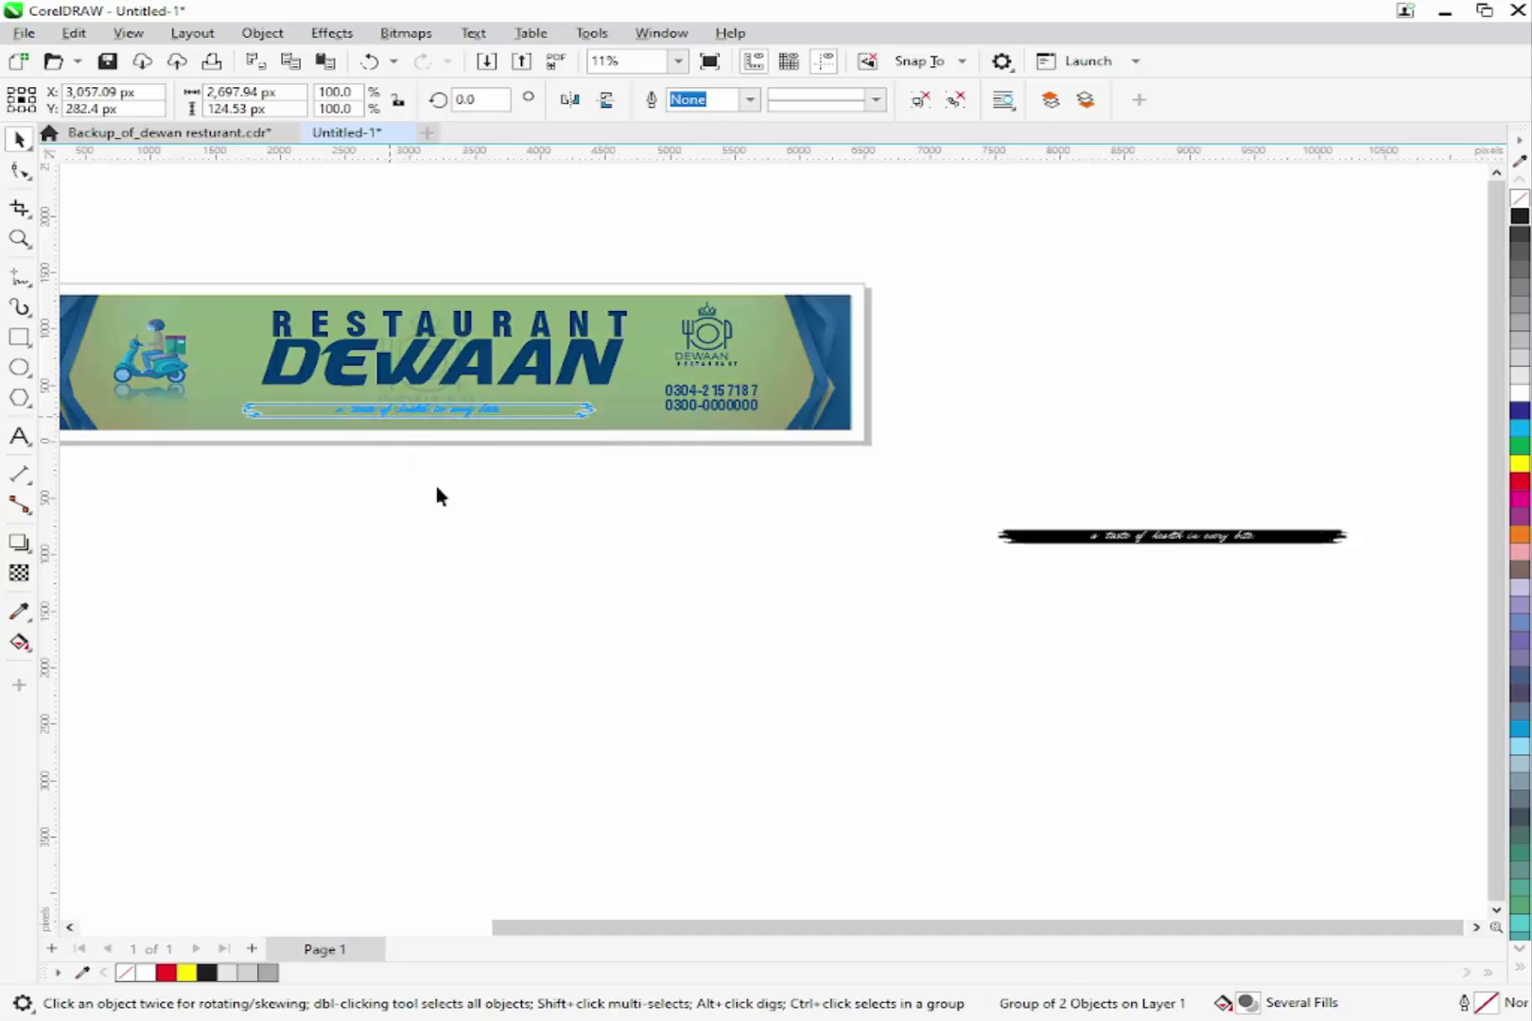
{"action": "key", "text": "z"}
{"action": "left_click_drag", "start_coordinate": [225, 258], "coordinate": [227, 257]}
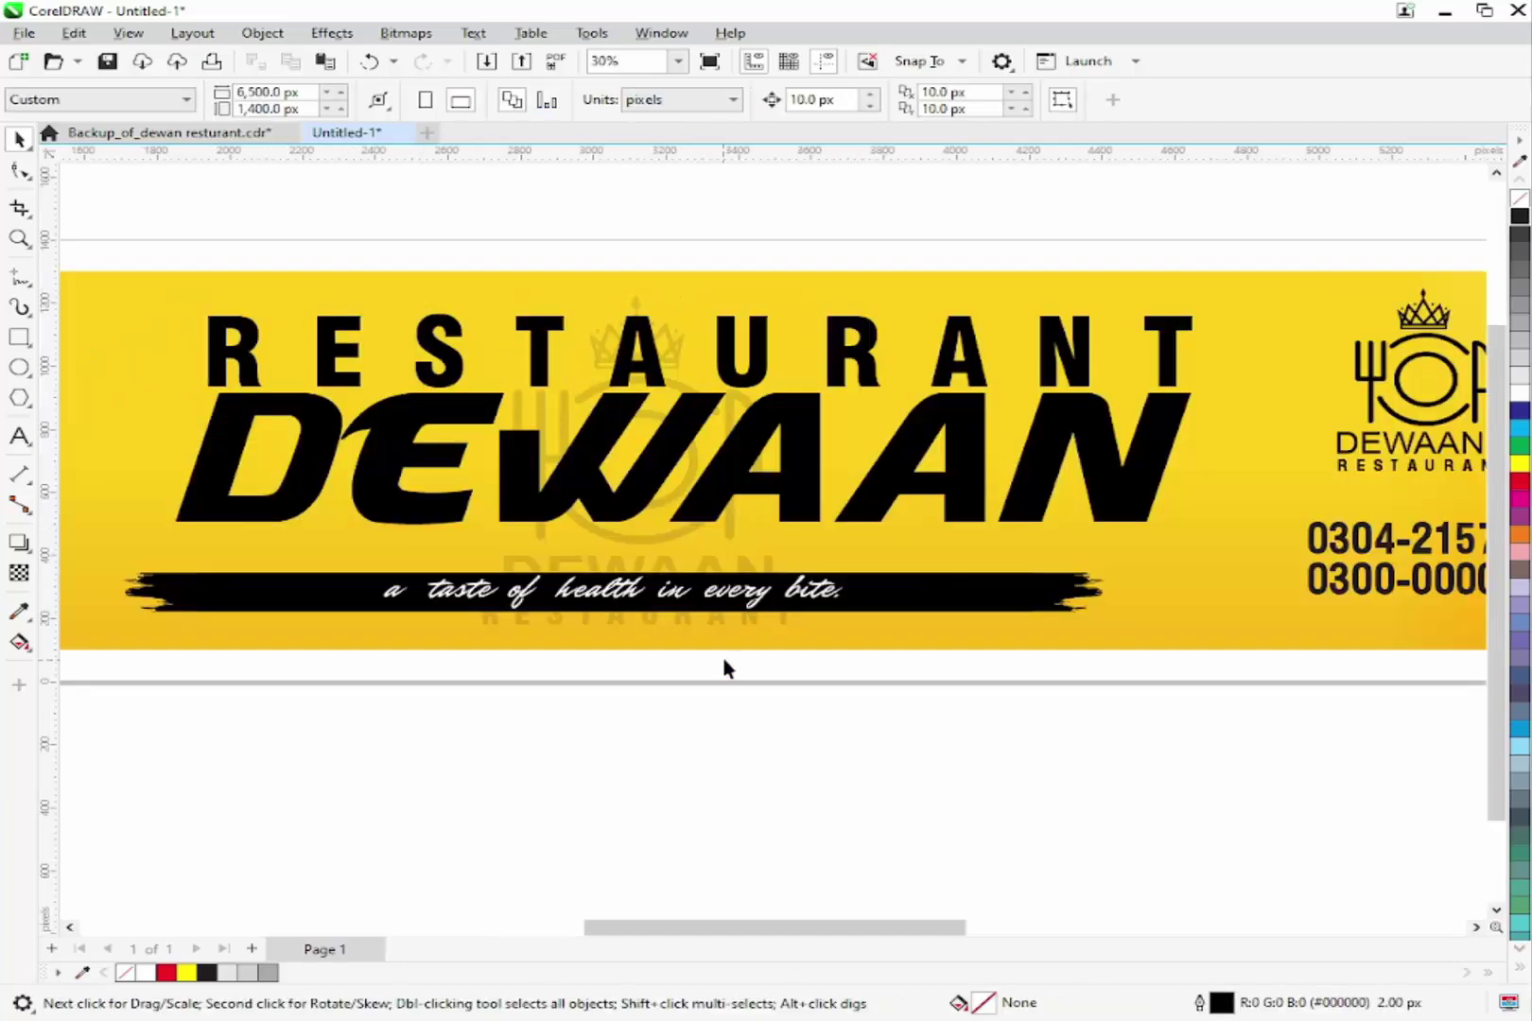
{"action": "left_click_drag", "start_coordinate": [735, 606], "coordinate": [738, 627]}
{"action": "left_click", "coordinate": [805, 697]}
- Move the grouped RESTAURANT DEWAAN title down, closer to the tagline strip
{"action": "left_click_drag", "start_coordinate": [745, 454], "coordinate": [745, 489]}
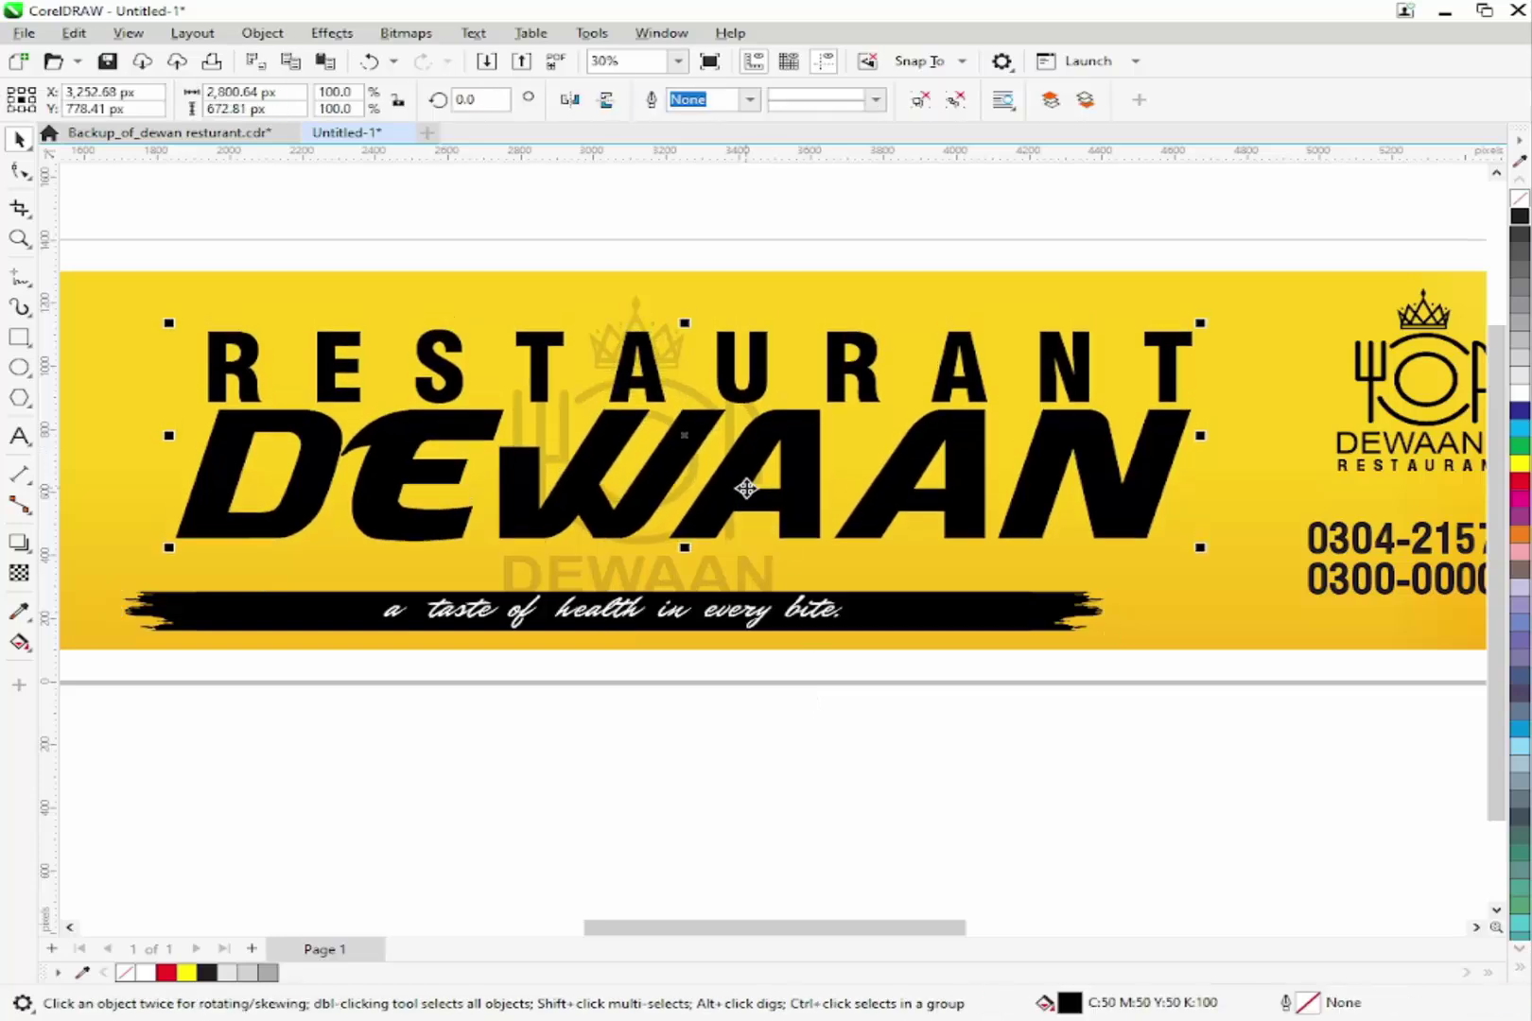
{"action": "scroll", "coordinate": [993, 556], "scroll_direction": "down", "scroll_amount": 2}
{"action": "left_click", "coordinate": [1231, 693]}
- Centre the brush-stroke tagline strip horizontally on the yellow banner
{"action": "key", "text": "F2"}
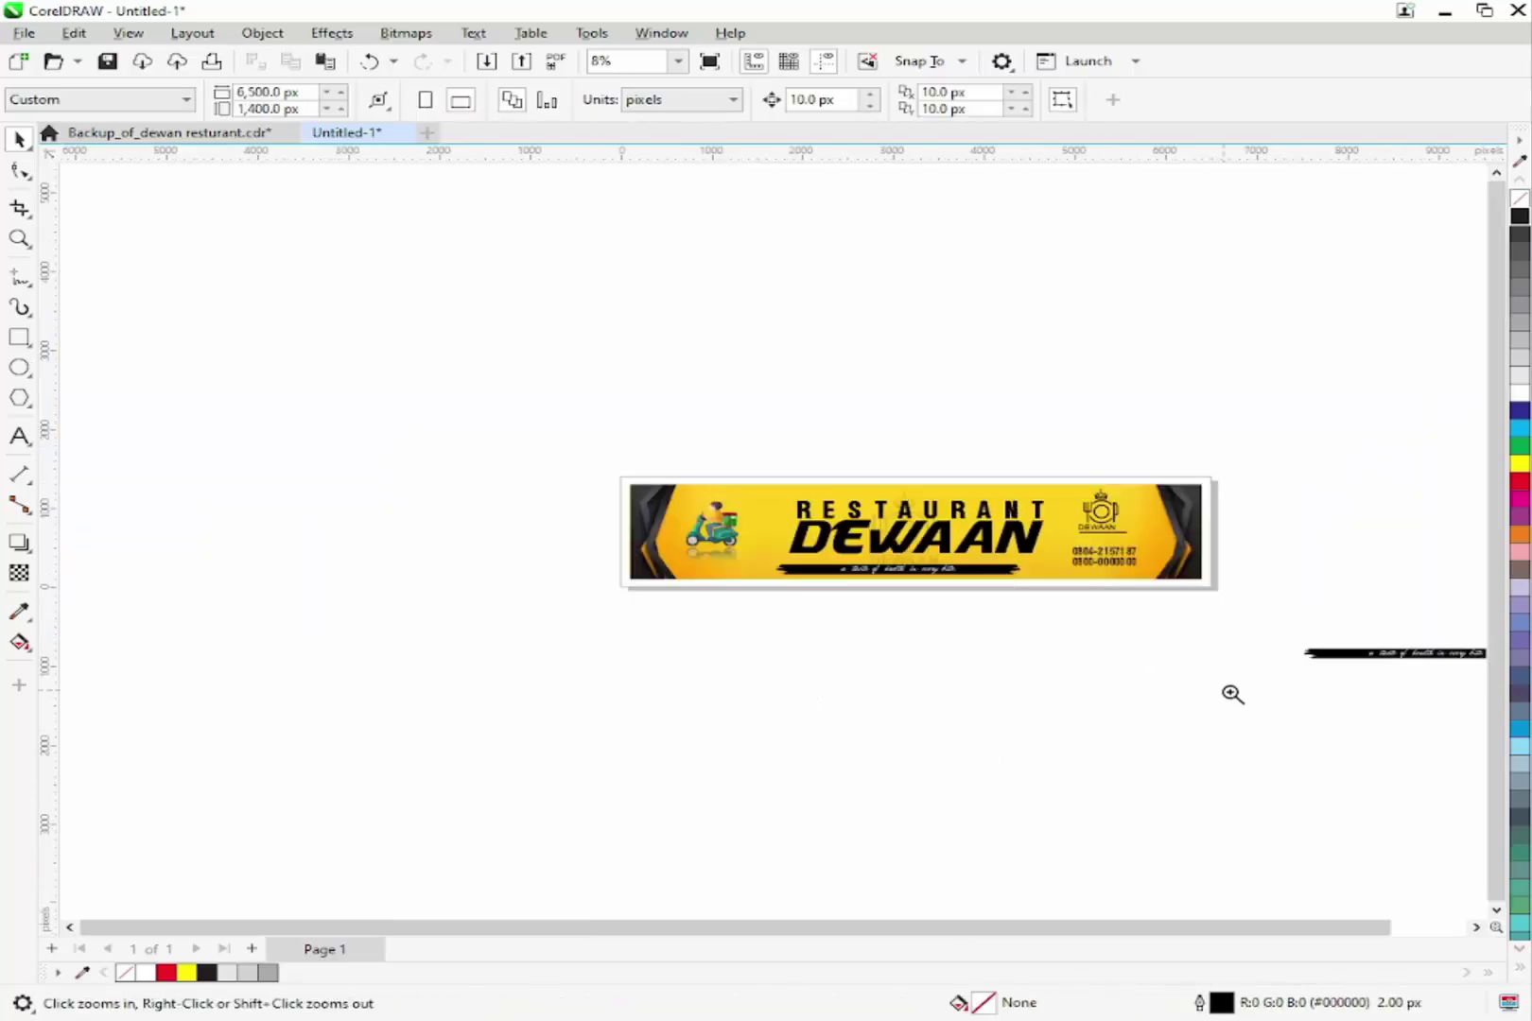
{"action": "left_click_drag", "start_coordinate": [579, 377], "coordinate": [1220, 660]}
{"action": "left_click", "coordinate": [864, 632]}
{"action": "left_click", "coordinate": [856, 651]}
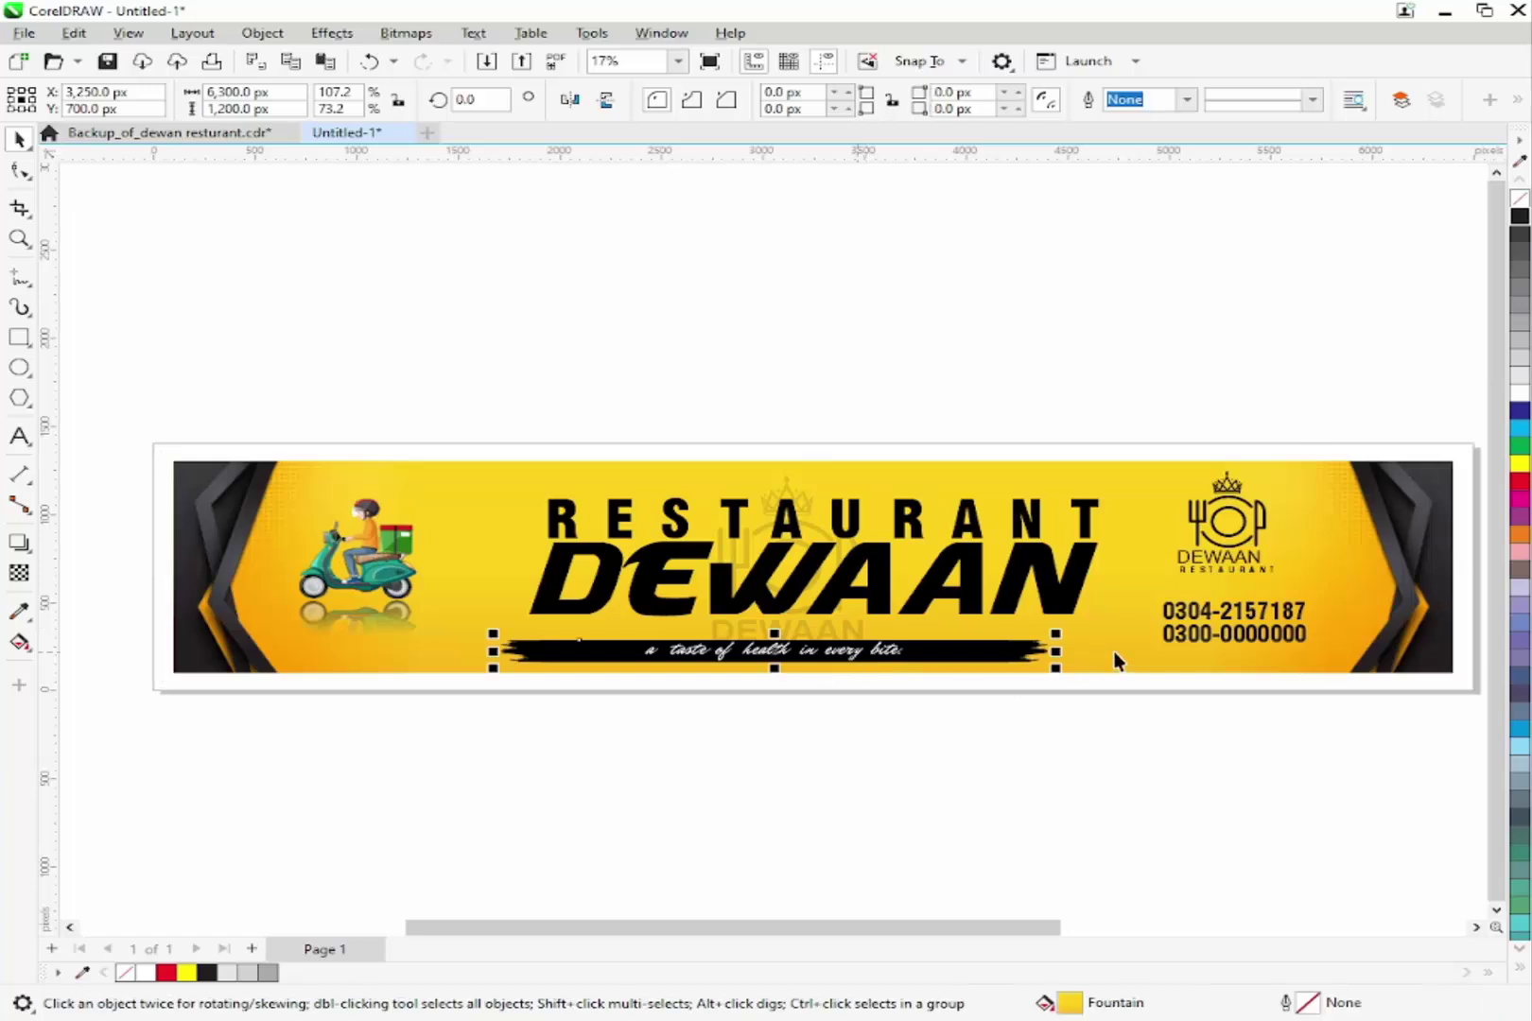
{"action": "left_click", "coordinate": [991, 662], "text": "shift"}
{"action": "key", "text": "c"}
{"action": "left_click", "coordinate": [897, 599]}
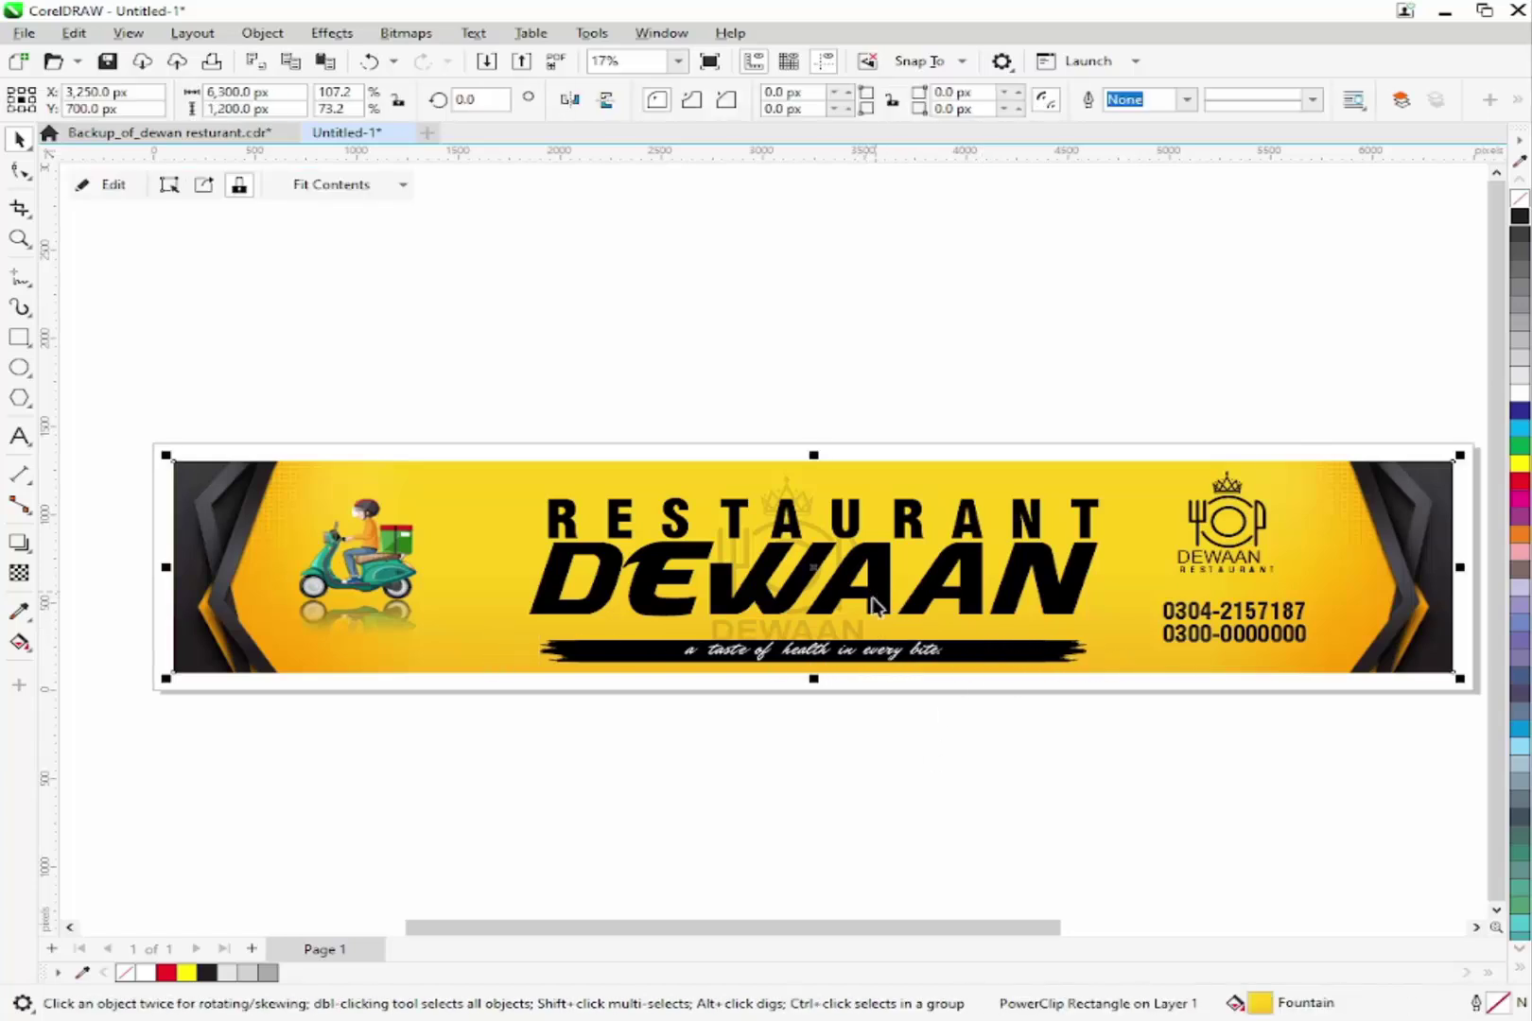
- Centre the RESTAURANT DEWAAN title horizontally on the banner and nudge it down slightly toward the tagline strip
{"action": "left_click", "coordinate": [872, 600]}
{"action": "left_click", "coordinate": [515, 555], "text": "shift"}
{"action": "key", "text": "c"}
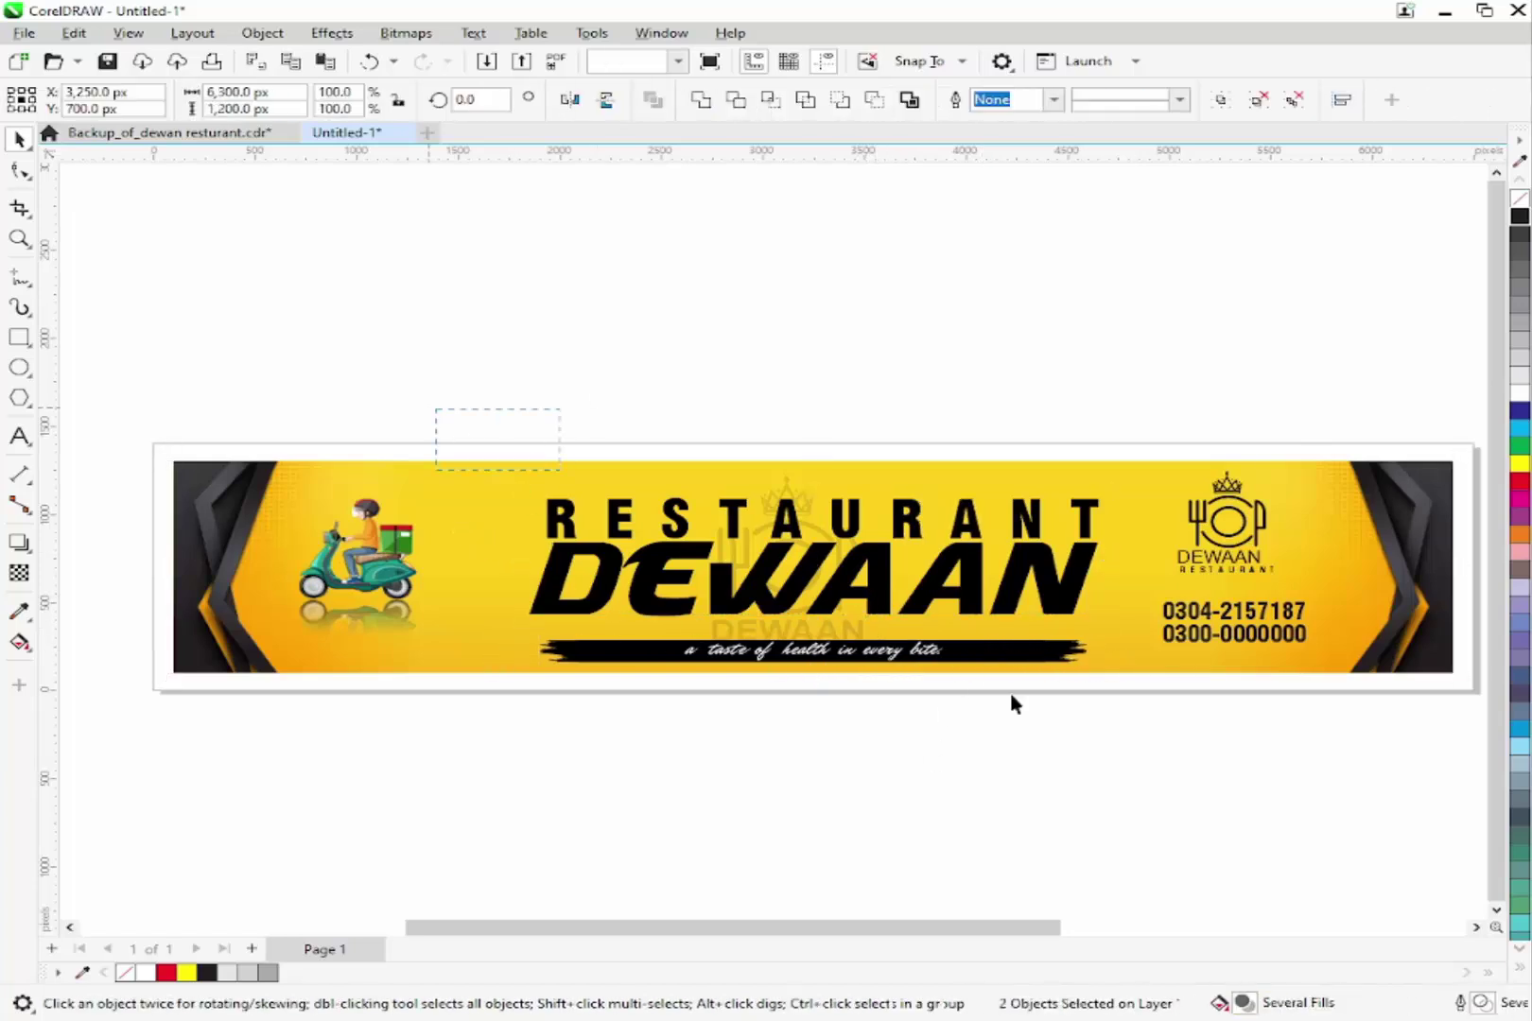
{"action": "left_click", "coordinate": [1010, 700]}
{"action": "left_click", "coordinate": [1021, 636]}
{"action": "left_click", "coordinate": [1120, 427]}
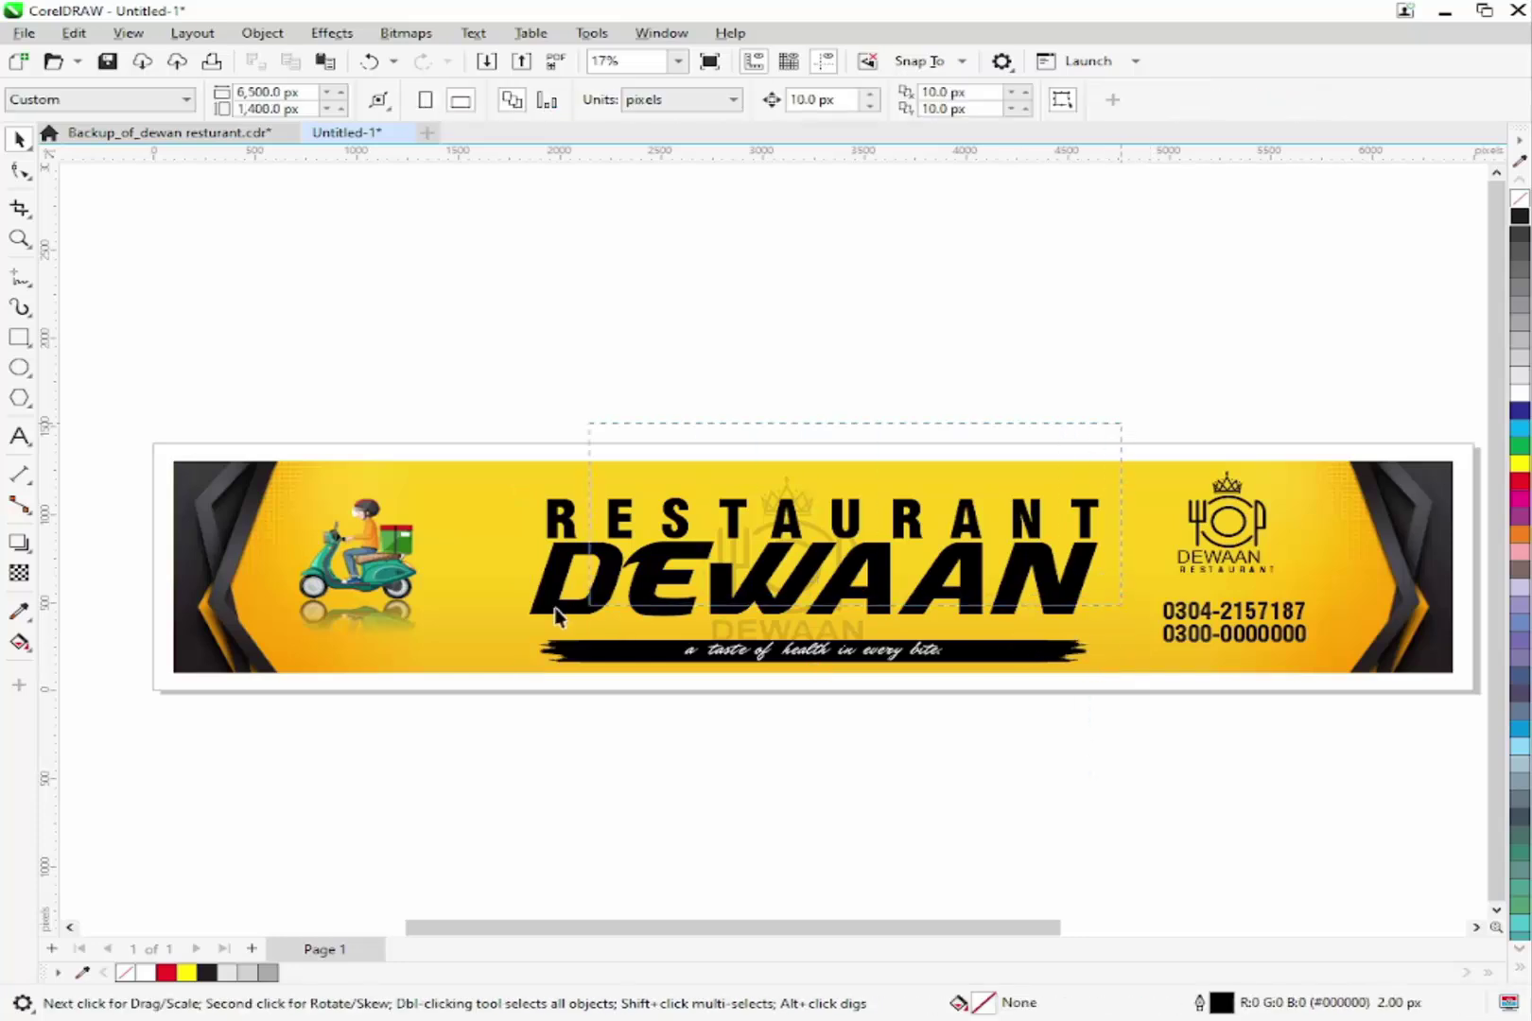
{"action": "key", "text": "Escape"}
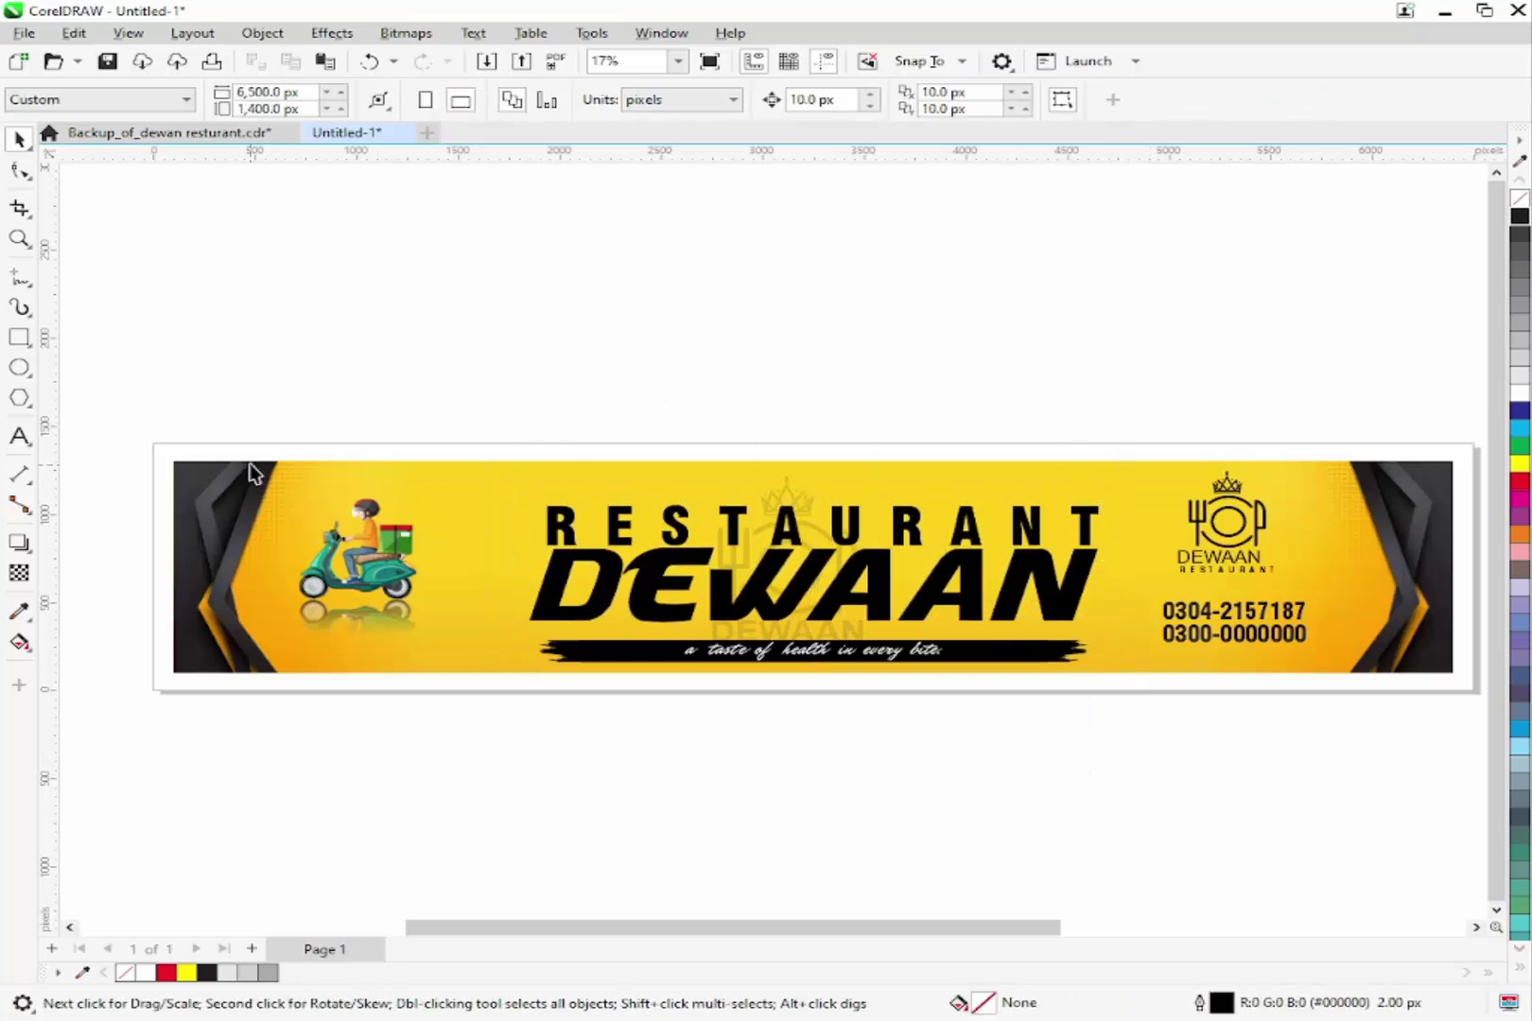
- Group the scooter with its reflection and PowerClip the group inside the banner background
{"action": "left_click_drag", "start_coordinate": [544, 391], "coordinate": [189, 795]}
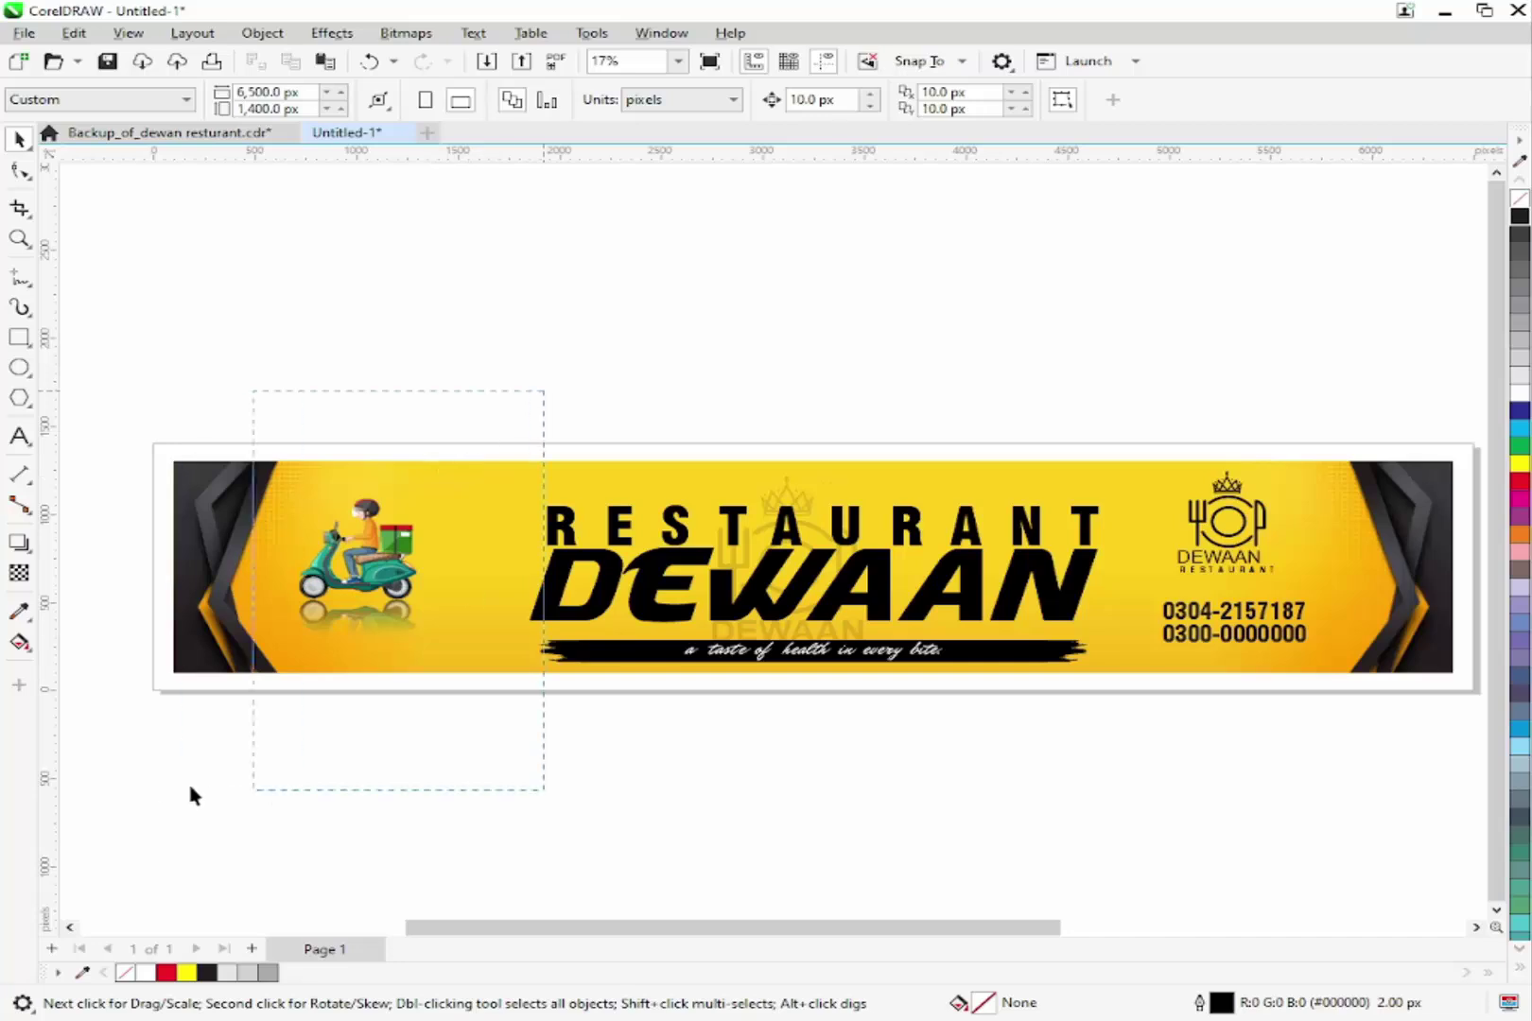
{"action": "key", "text": "ctrl+g"}
{"action": "right_click", "coordinate": [363, 569]}
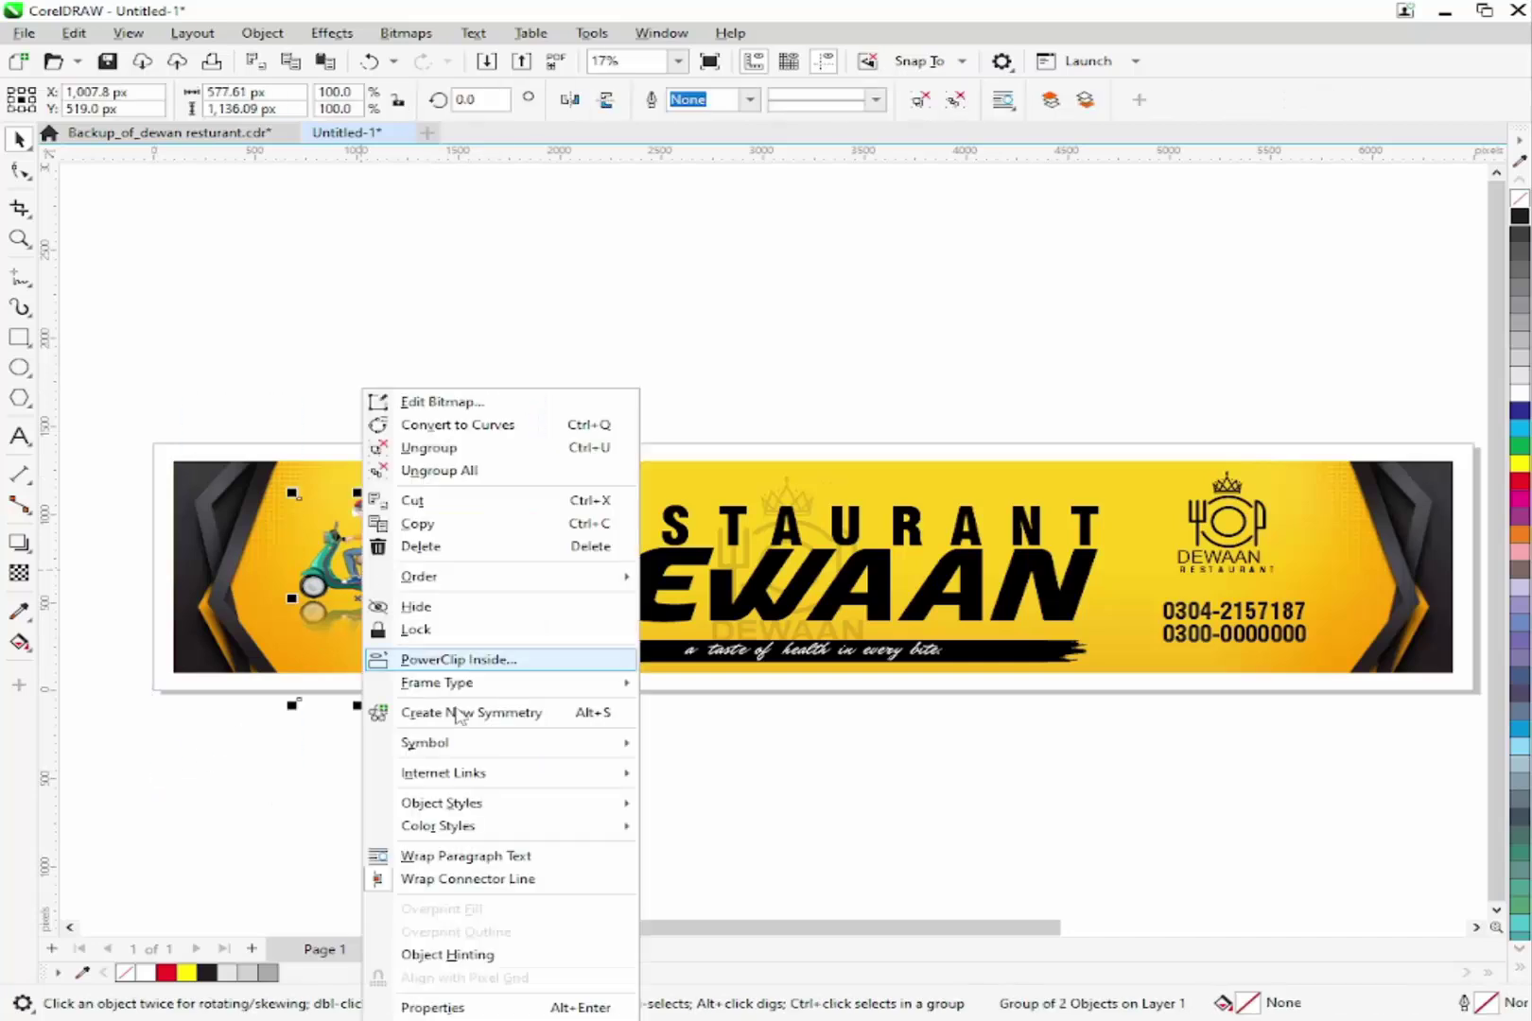
{"action": "left_click", "coordinate": [472, 661]}
{"action": "left_click", "coordinate": [461, 586]}
{"action": "left_click", "coordinate": [517, 505]}
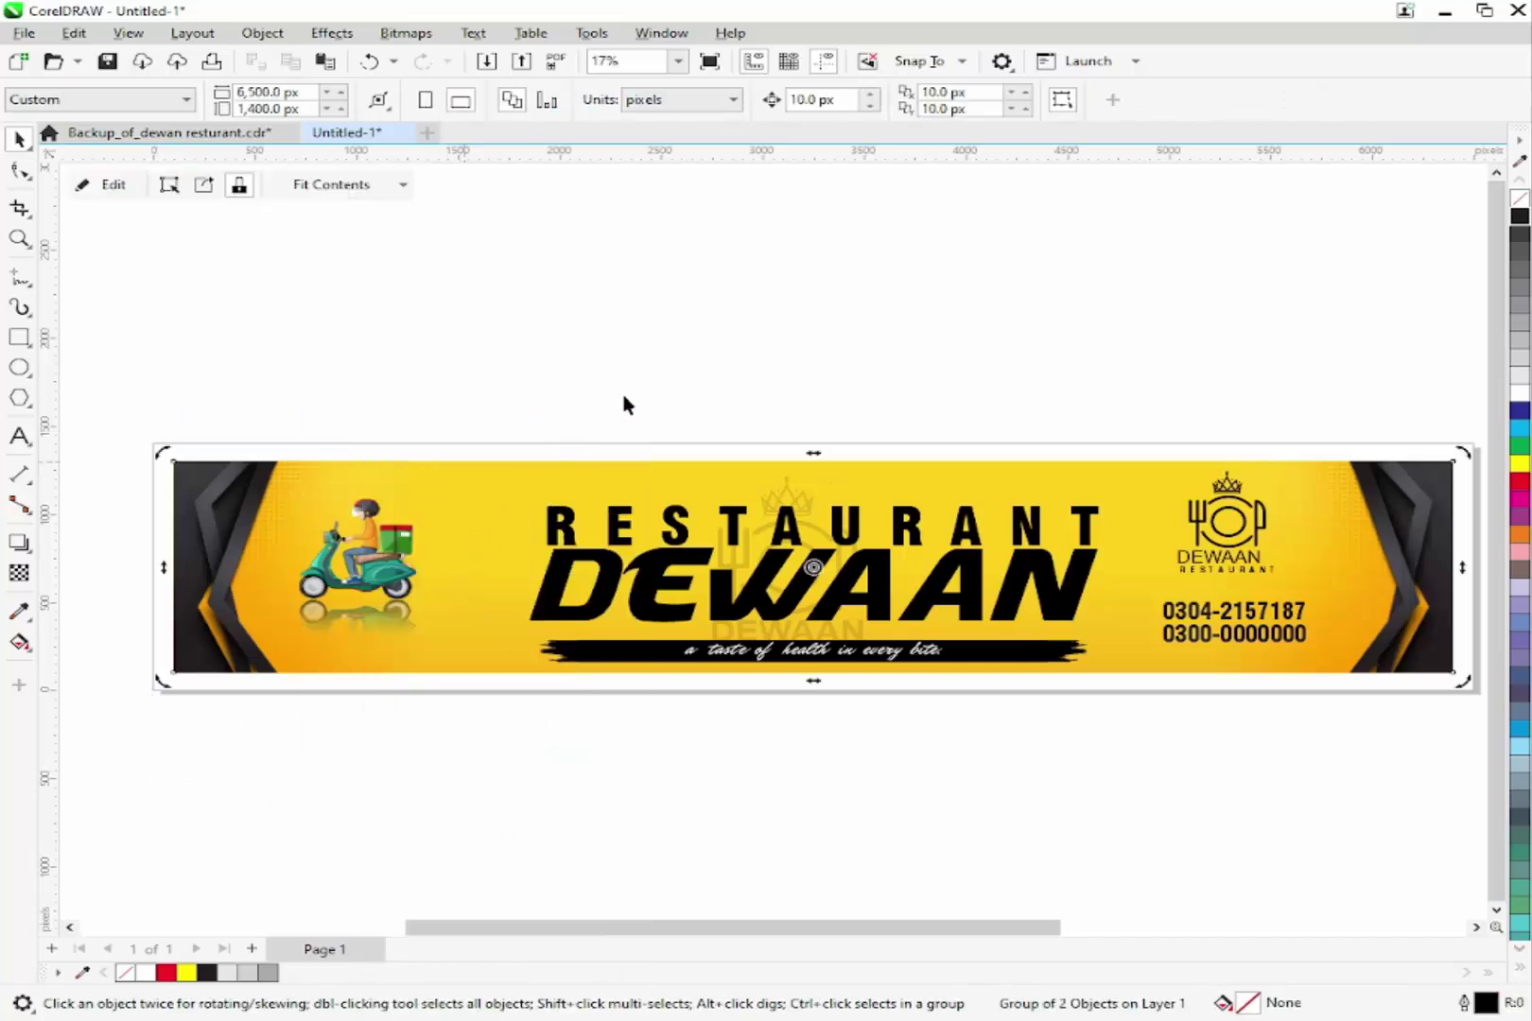
{"action": "left_click", "coordinate": [626, 403]}
- Move the black logo down 40 px, closer to the phone numbers
{"action": "left_click_drag", "start_coordinate": [1060, 404], "coordinate": [1311, 640]}
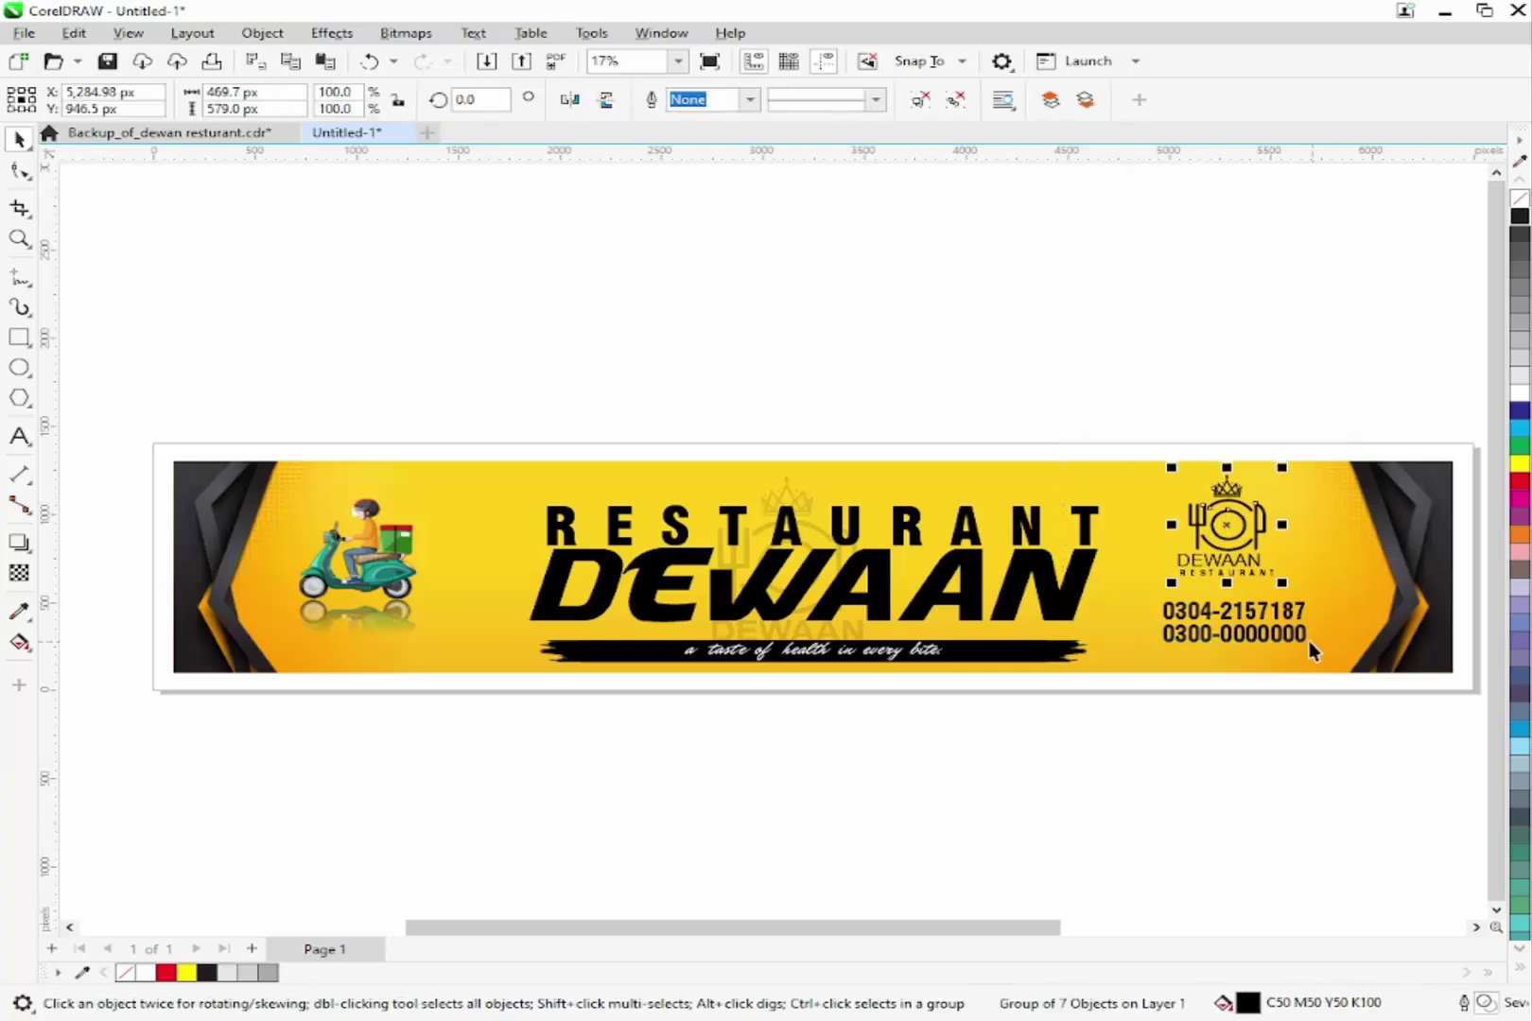
{"action": "left_click", "coordinate": [1210, 717]}
- Delete the leftover brush-stroke tagline lying outside the page
{"action": "scroll", "coordinate": [815, 604], "scroll_direction": "down", "scroll_amount": 1}
{"action": "key", "text": "F2"}
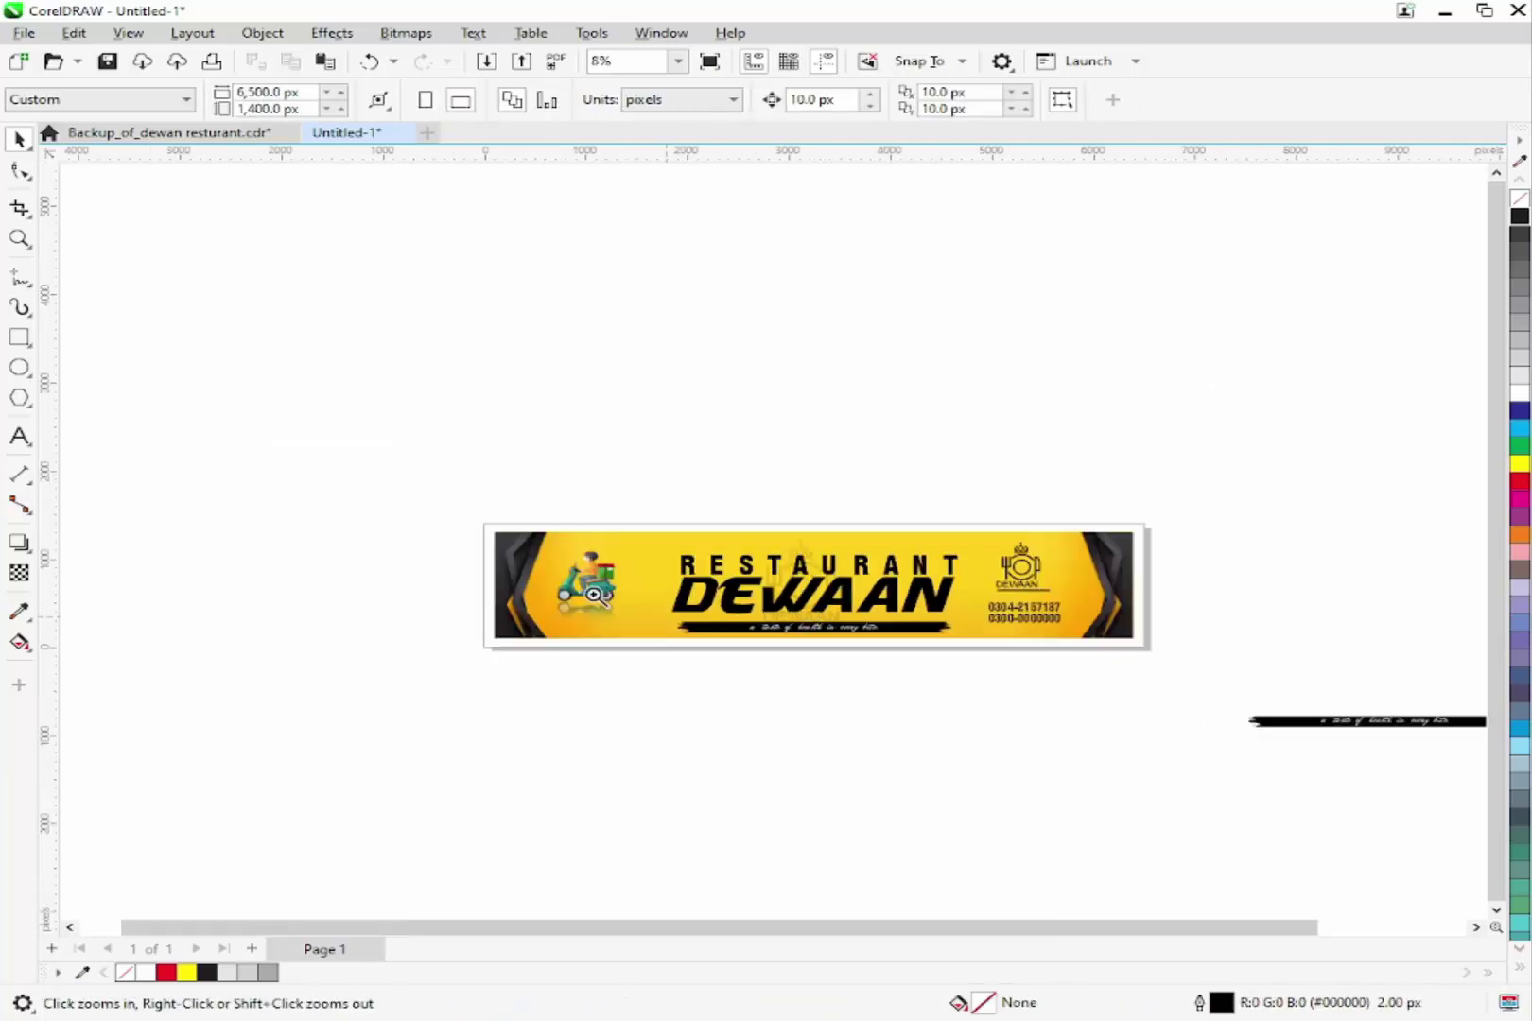
{"action": "left_click_drag", "start_coordinate": [1276, 744], "coordinate": [1465, 806]}
{"action": "left_click", "coordinate": [1306, 640]}
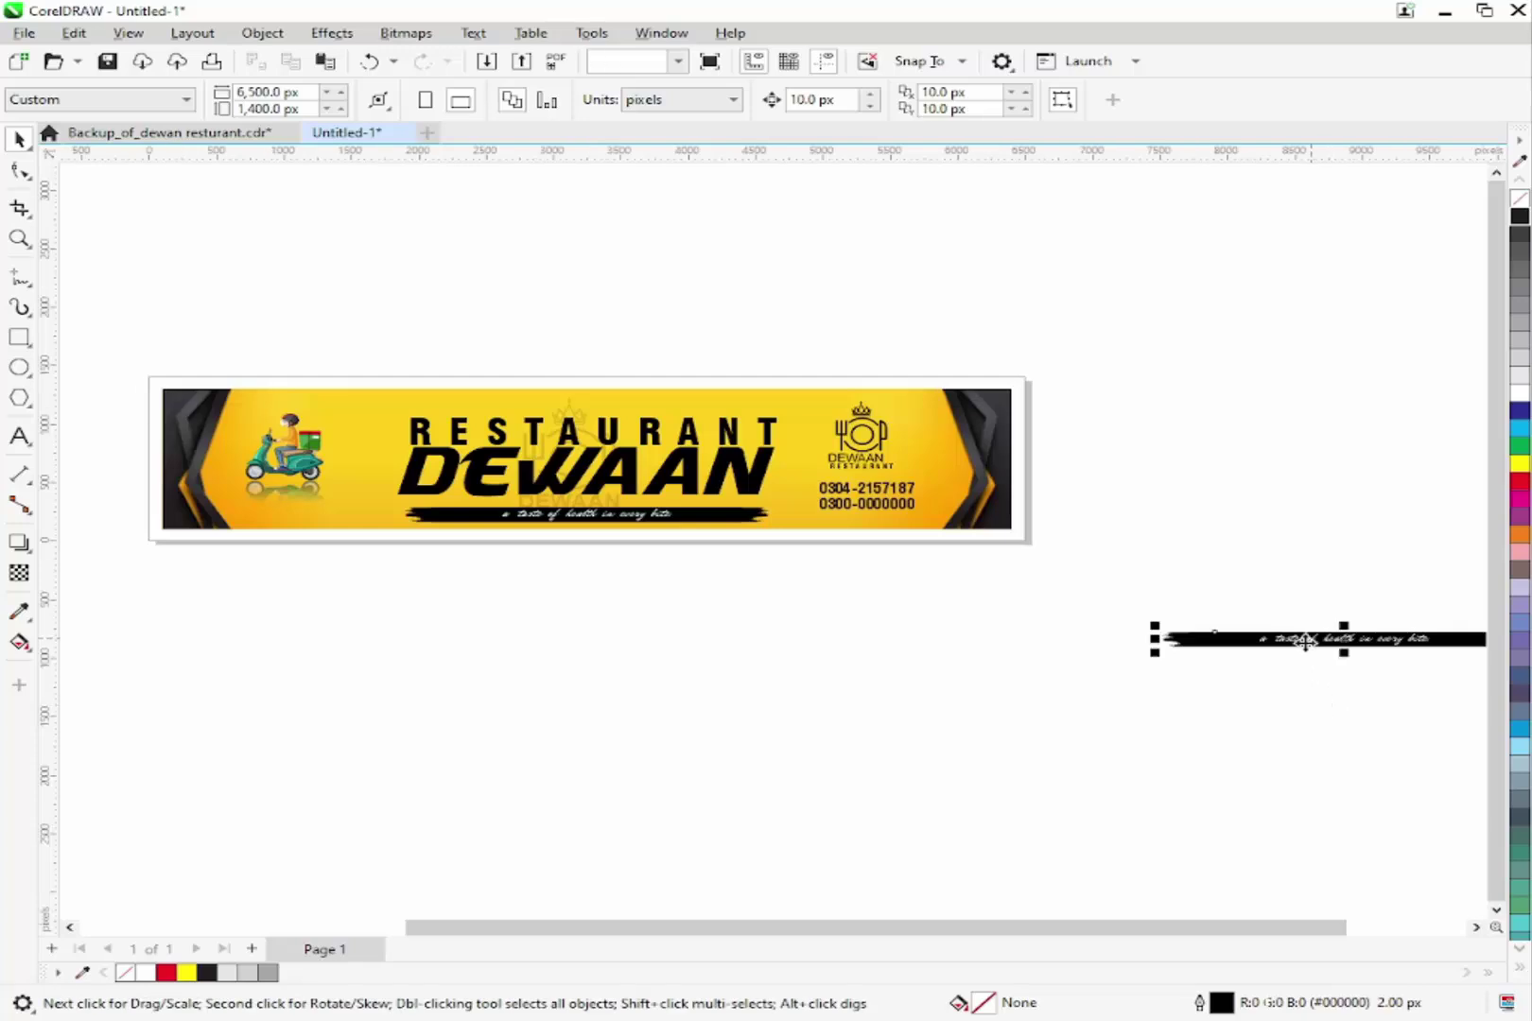
{"action": "key", "text": "Delete"}
{"action": "left_click", "coordinate": [1111, 694]}
- Ungroup the black logo and shrink the plate's outer arcs to about 238 × 276 px around the same centre
{"action": "key", "text": "F2"}
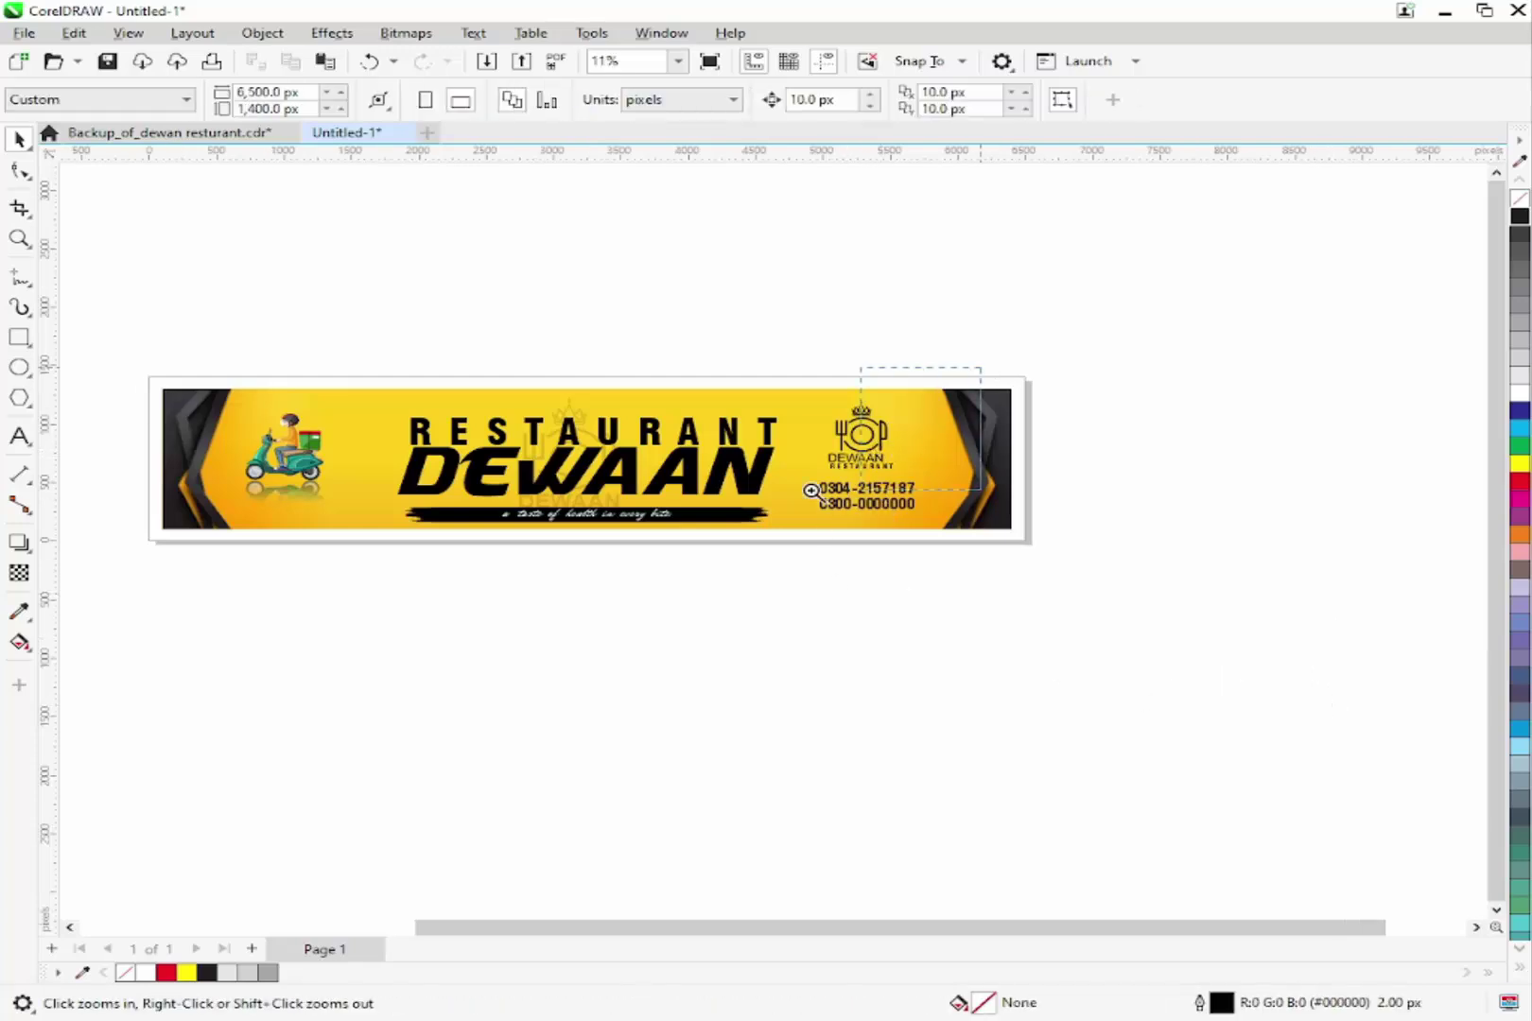
{"action": "left_click_drag", "start_coordinate": [811, 491], "coordinate": [811, 491]}
{"action": "left_click_drag", "start_coordinate": [512, 342], "coordinate": [1088, 888]}
{"action": "key", "text": "space"}
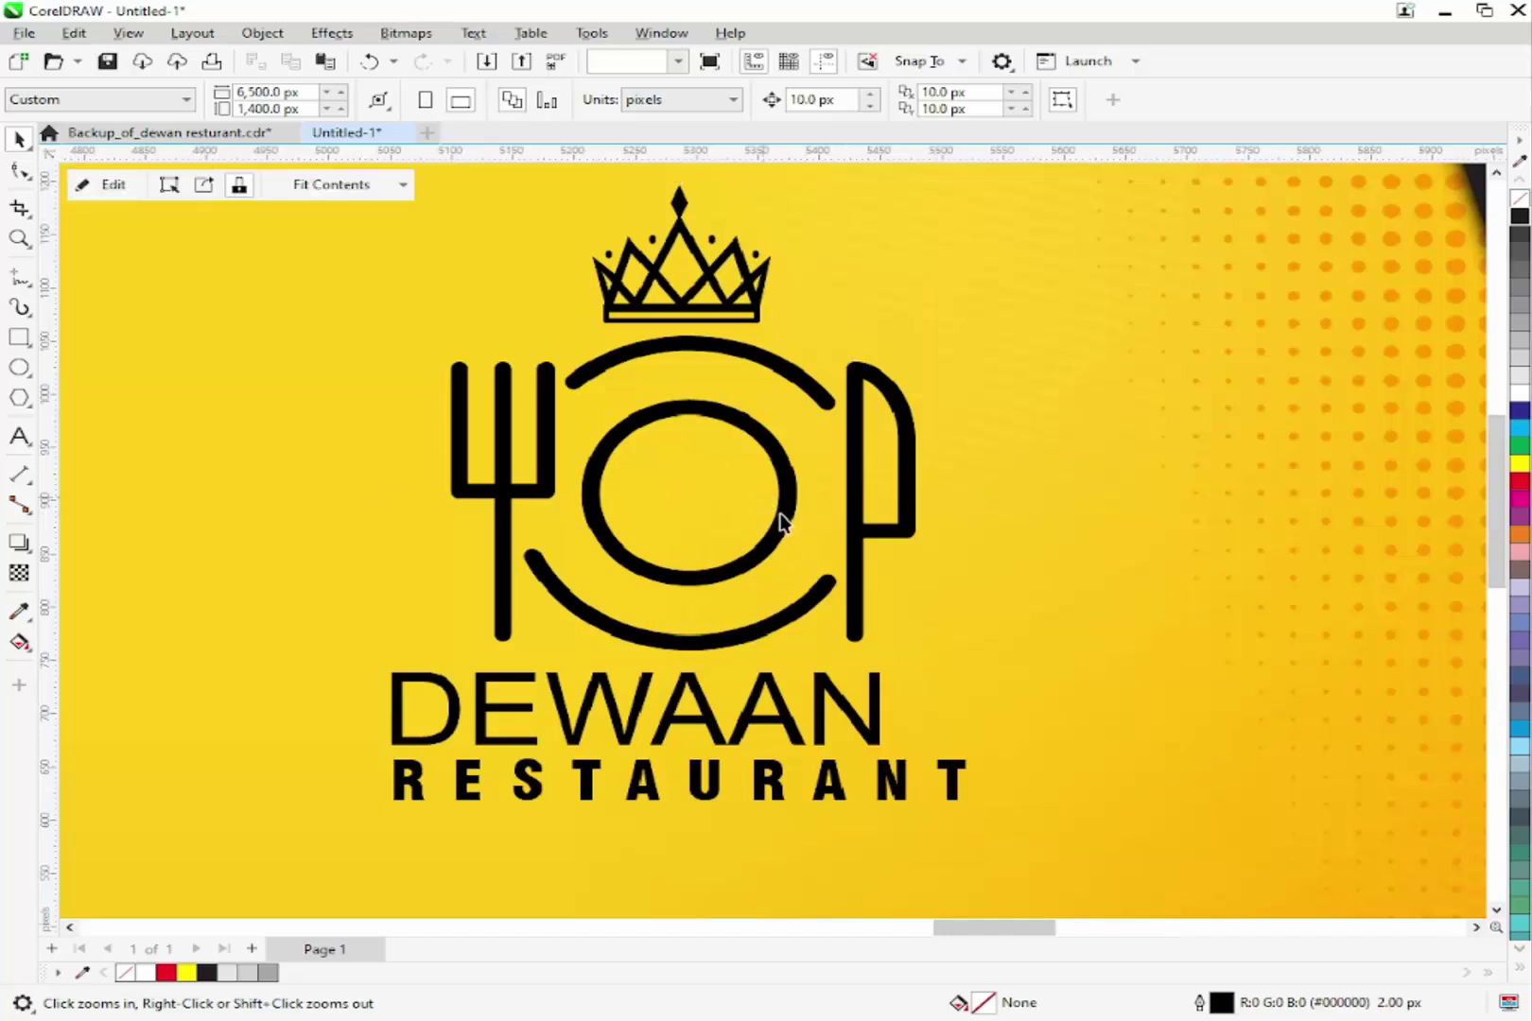
{"action": "left_click", "coordinate": [797, 500]}
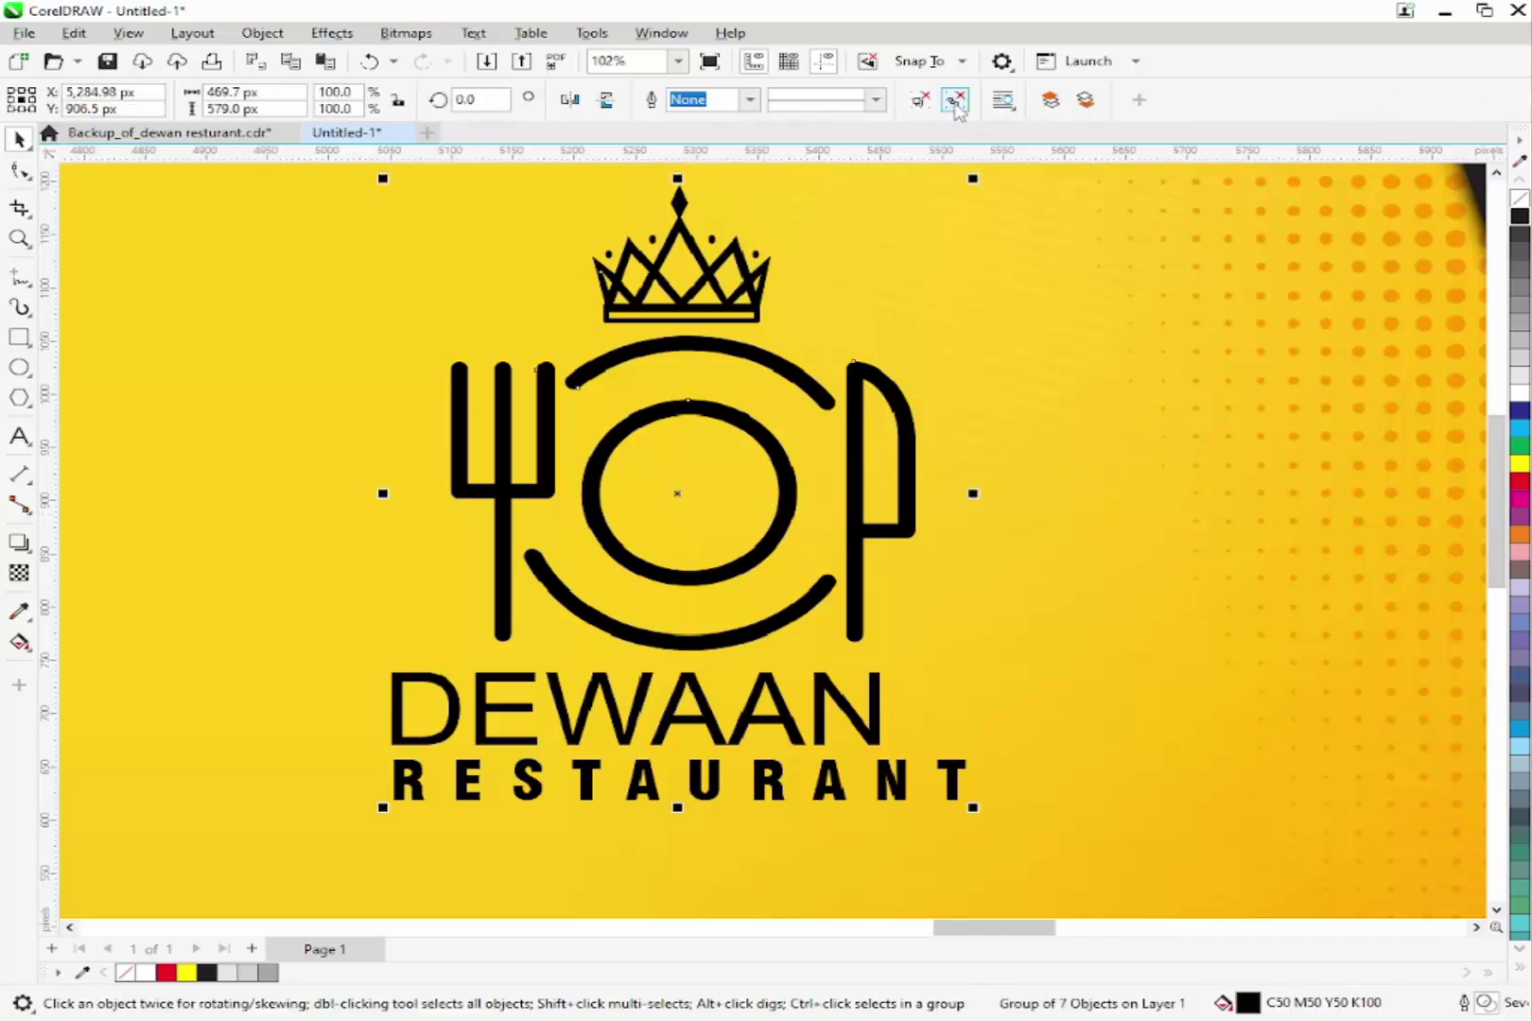
{"action": "left_click", "coordinate": [714, 368]}
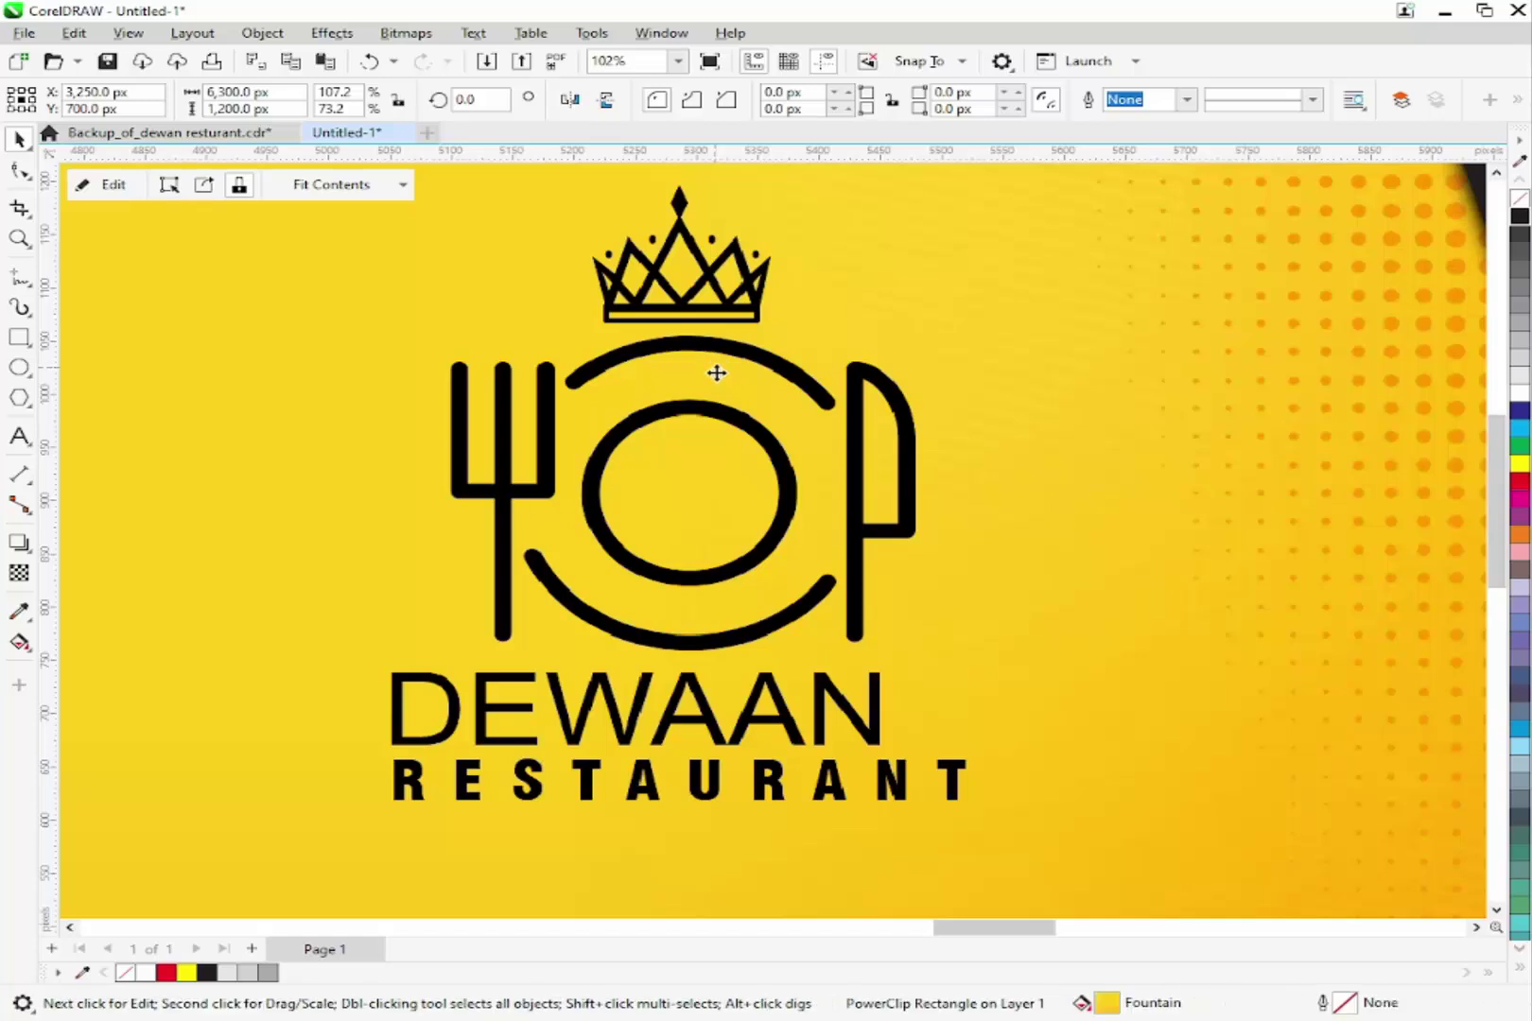
{"action": "left_click", "coordinate": [716, 353]}
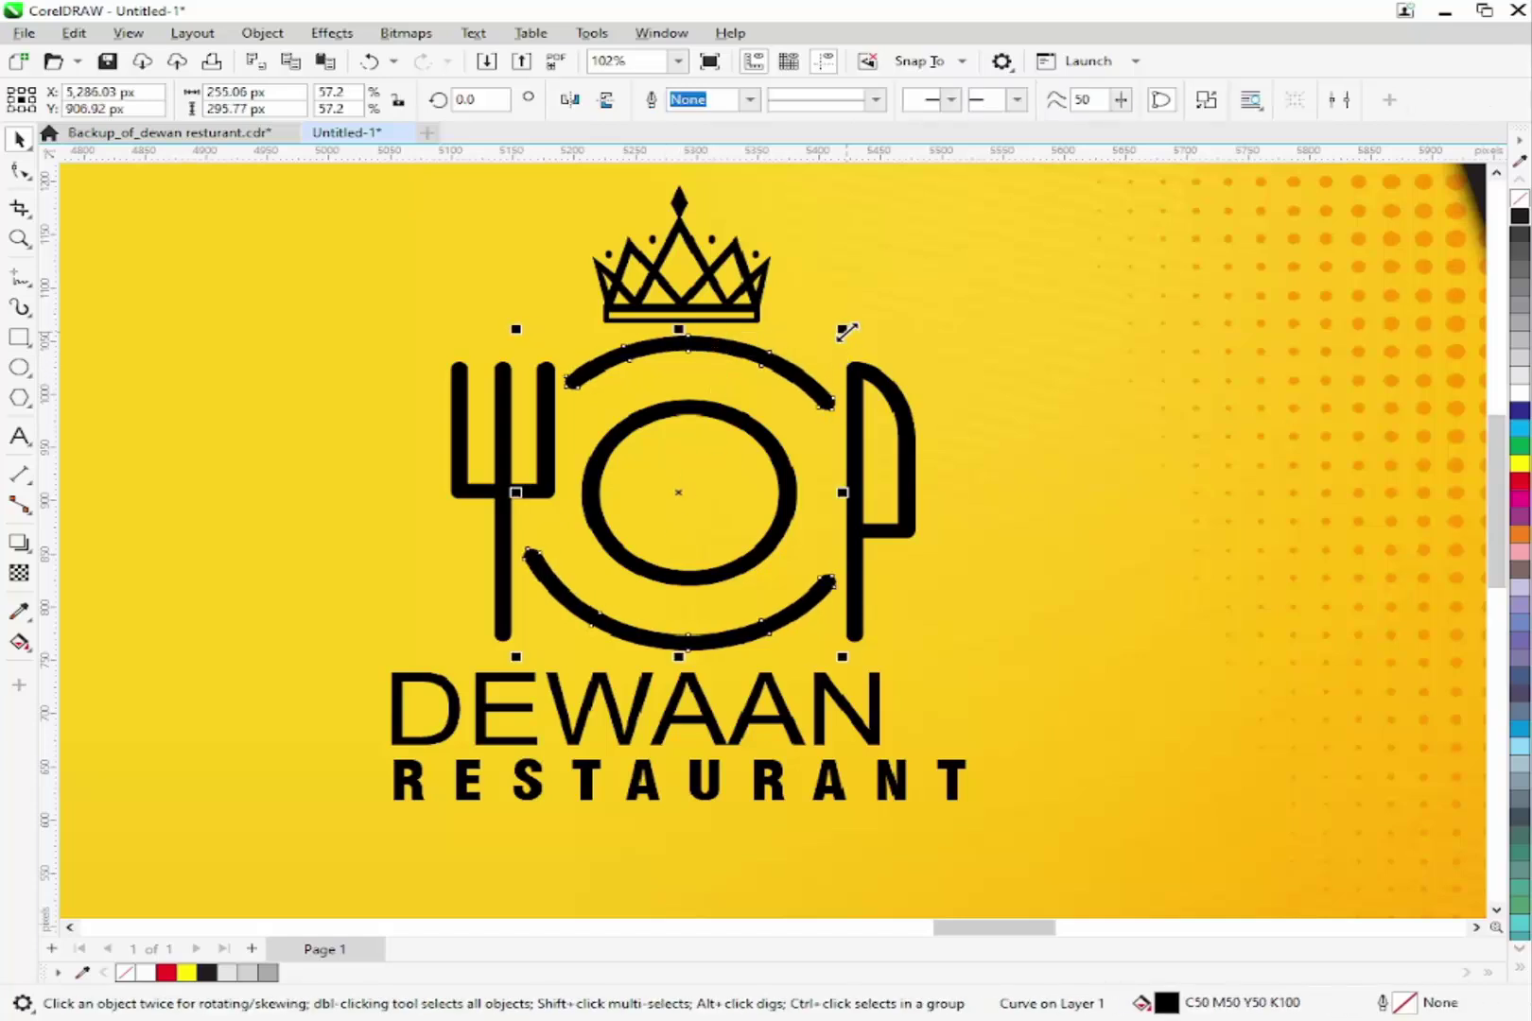
{"action": "left_click_drag", "start_coordinate": [844, 334], "coordinate": [832, 340]}
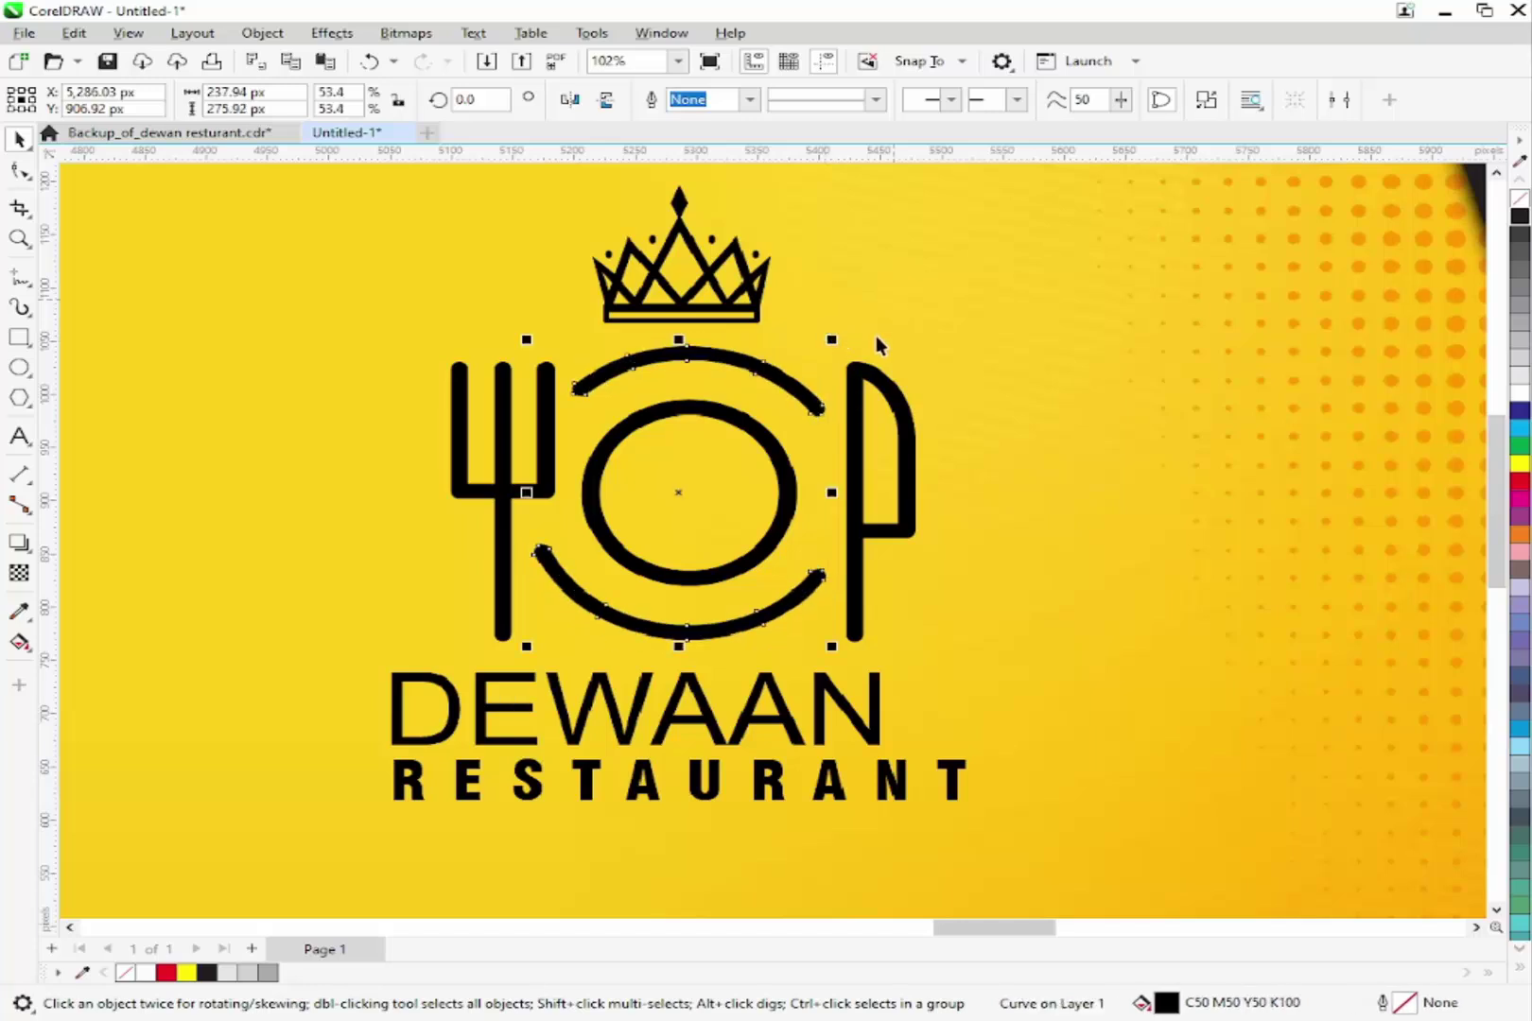
- Enlarge the logo's DEWAAN text slightly to about 404 px wide
{"action": "left_click", "coordinate": [620, 724]}
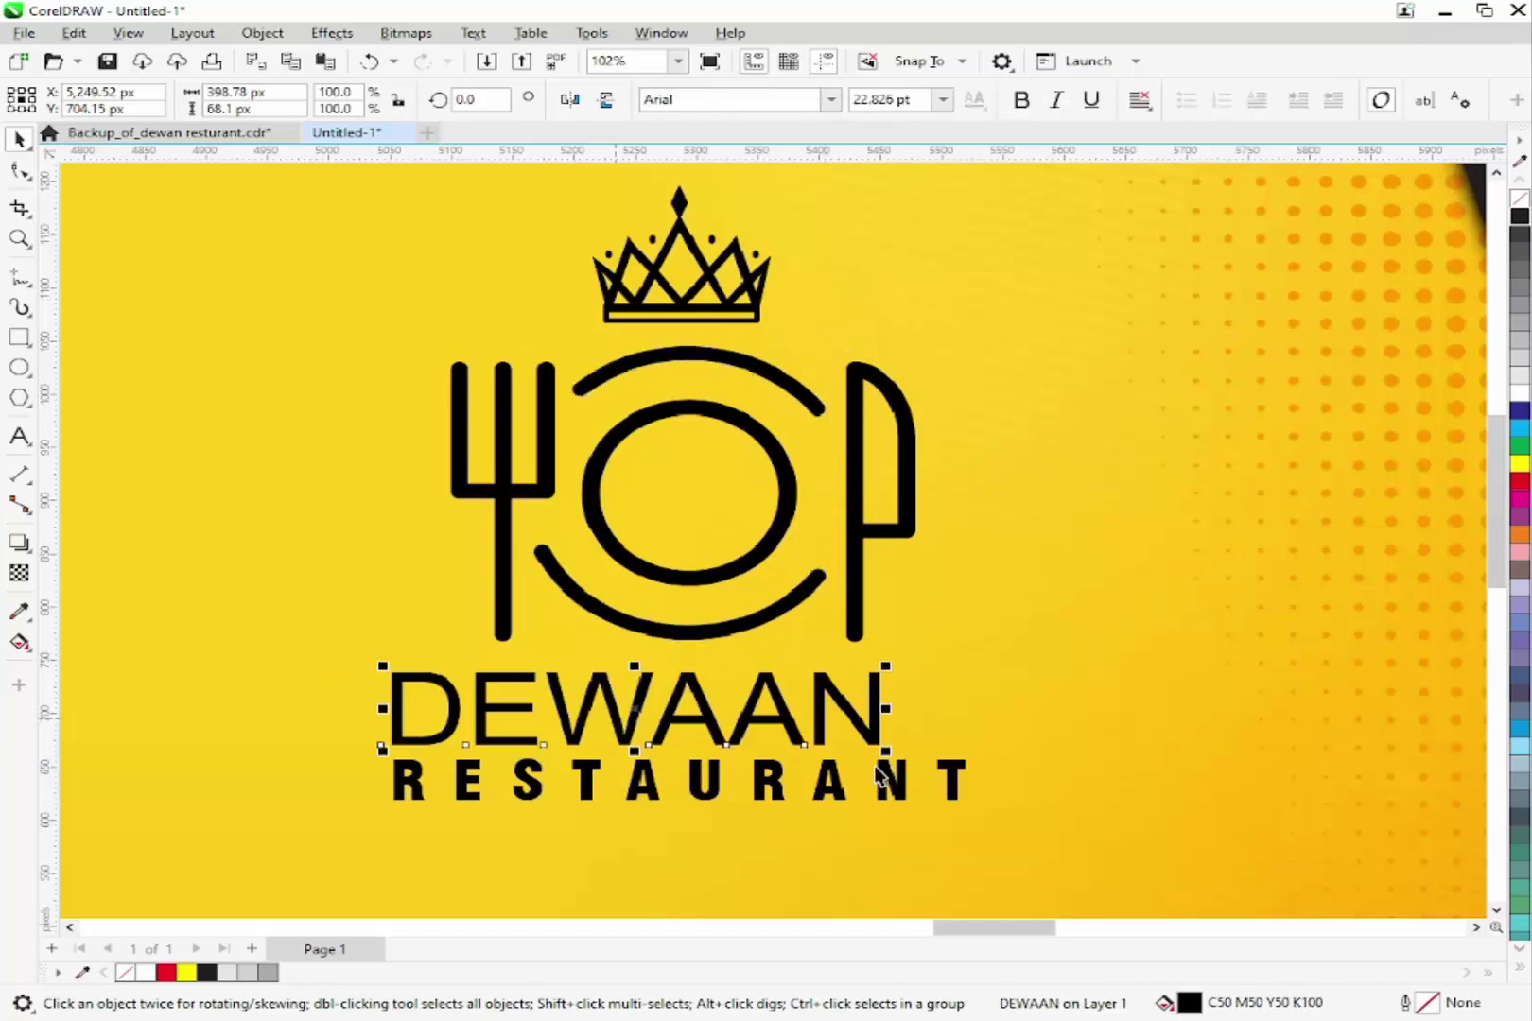
{"action": "left_click_drag", "start_coordinate": [893, 665], "coordinate": [896, 660]}
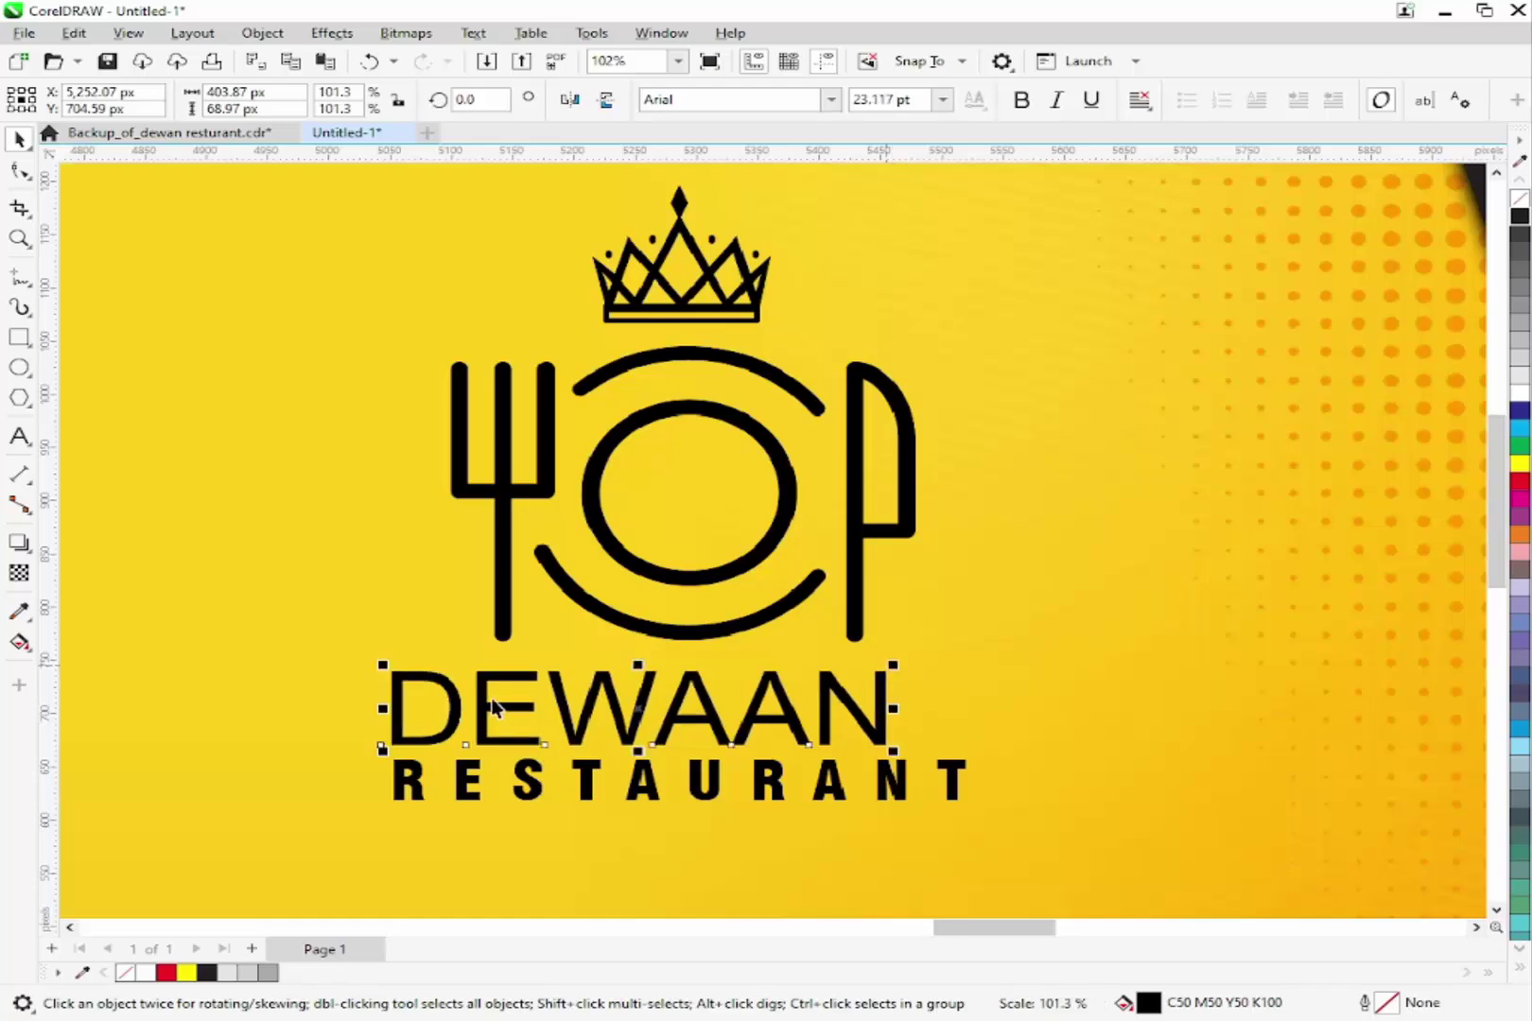
{"action": "left_click", "coordinate": [527, 785]}
{"action": "scroll", "coordinate": [624, 544], "scroll_direction": "down", "scroll_amount": 6}
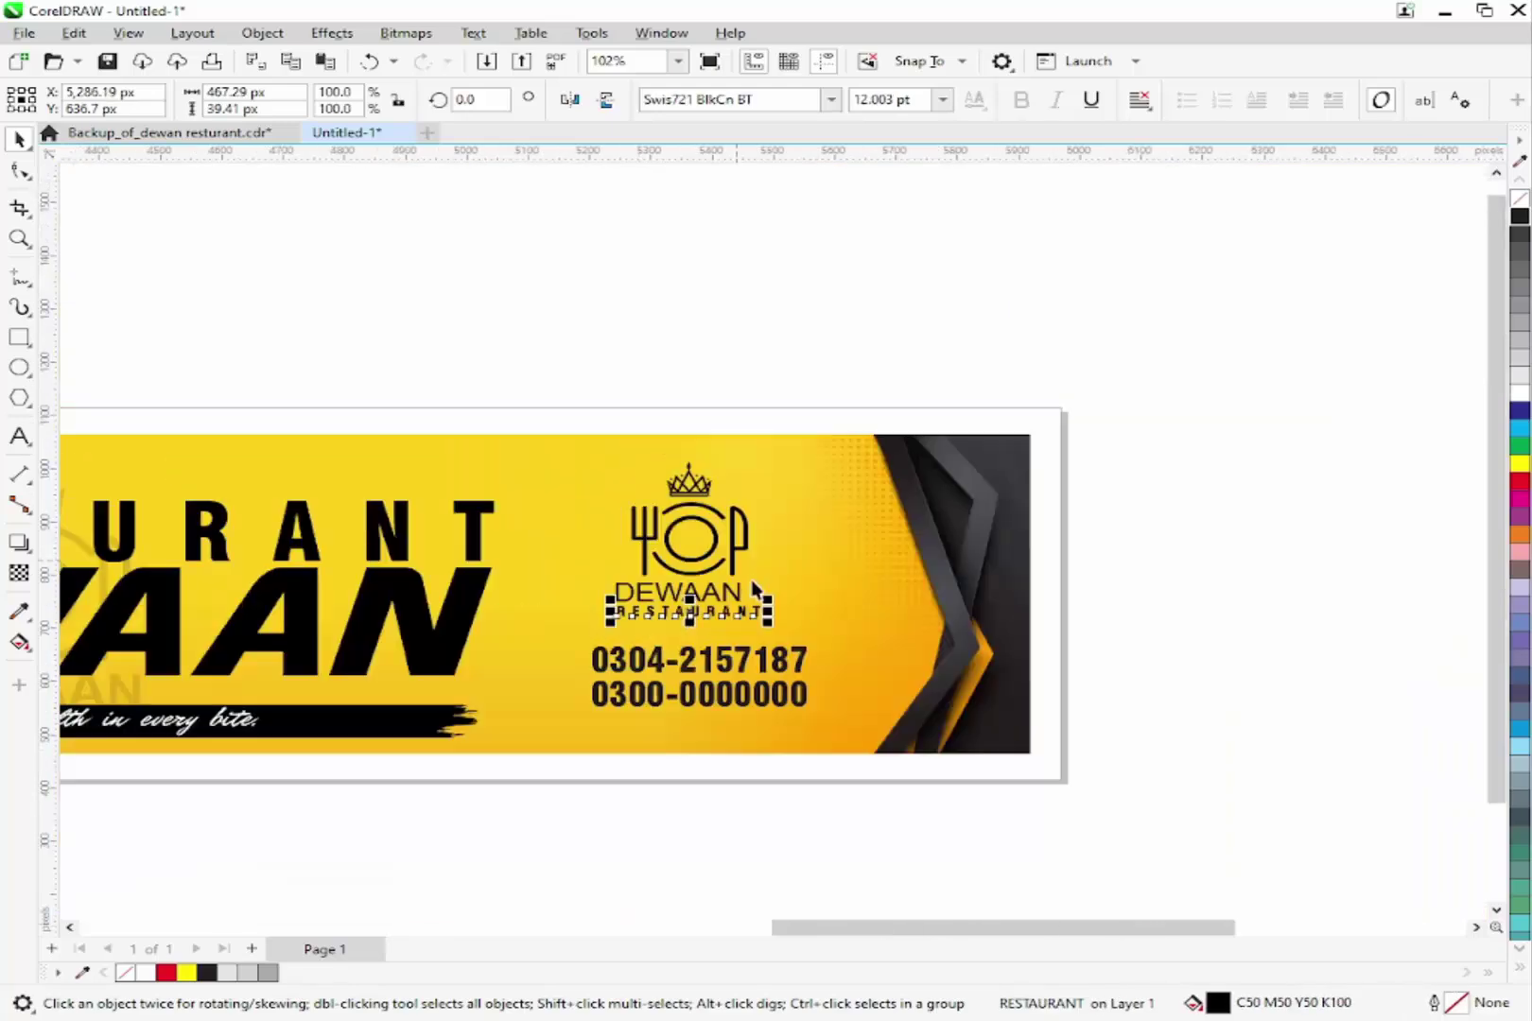
{"action": "left_click", "coordinate": [701, 800]}
- Examine the title, tagline strip and scooter reflection up close across the banner
{"action": "scroll", "coordinate": [826, 787], "scroll_direction": "down", "scroll_amount": 2}
{"action": "left_click_drag", "start_coordinate": [794, 797], "coordinate": [238, 583]}
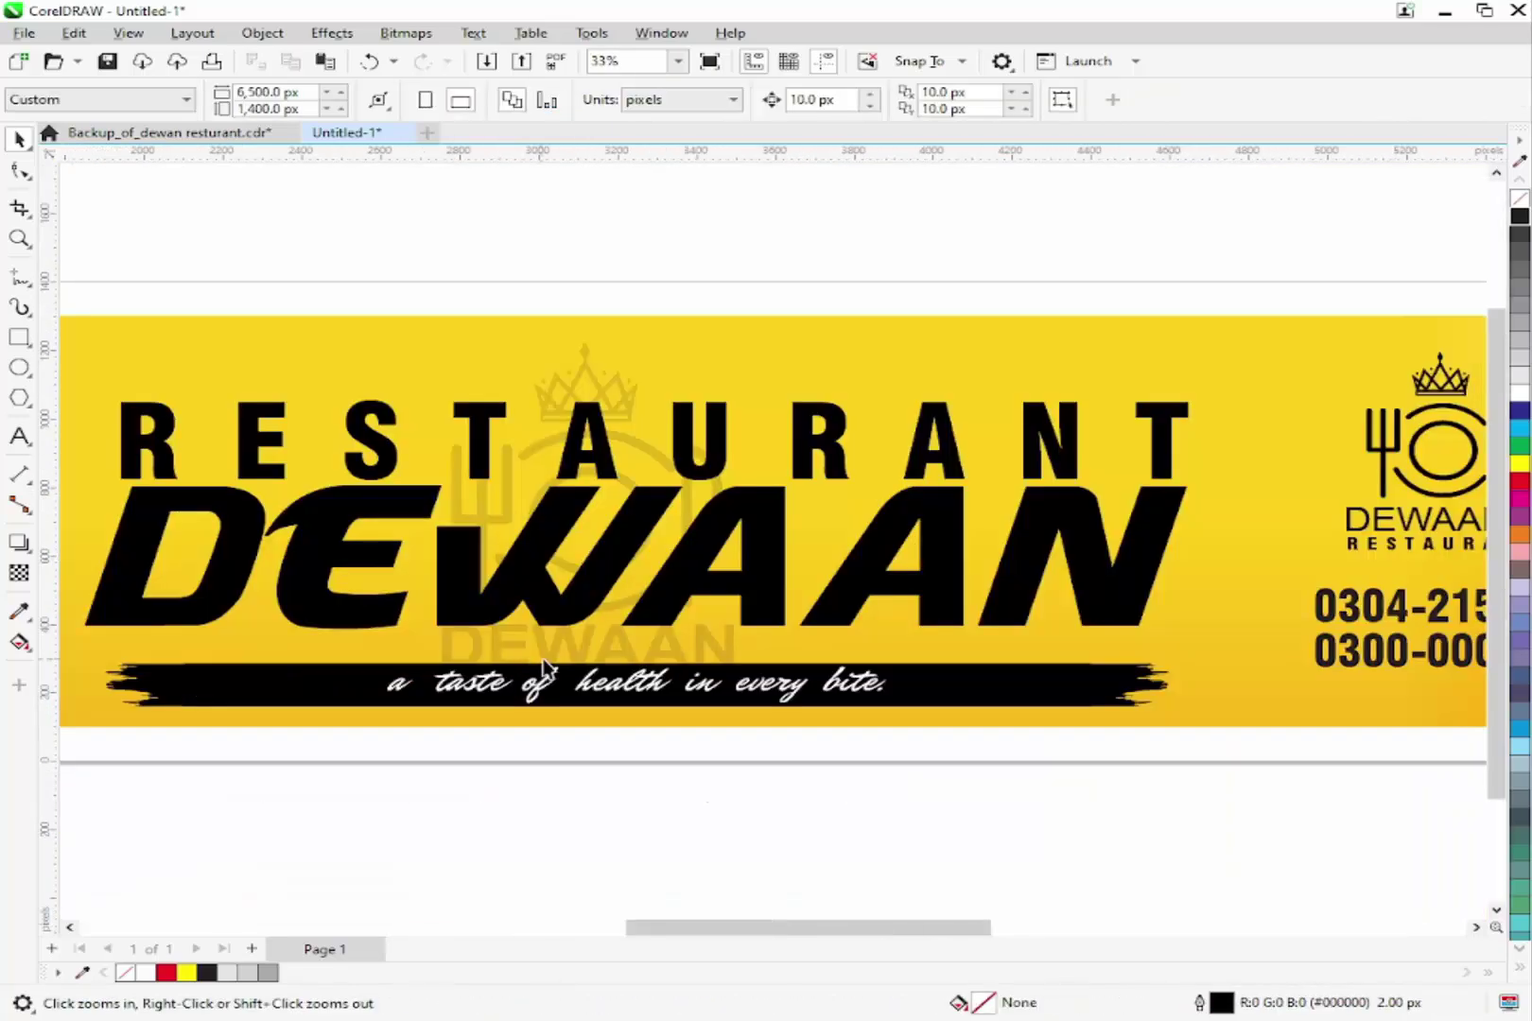
{"action": "scroll", "coordinate": [576, 657], "scroll_direction": "down", "scroll_amount": 2}
{"action": "left_click_drag", "start_coordinate": [251, 656], "coordinate": [254, 655]}
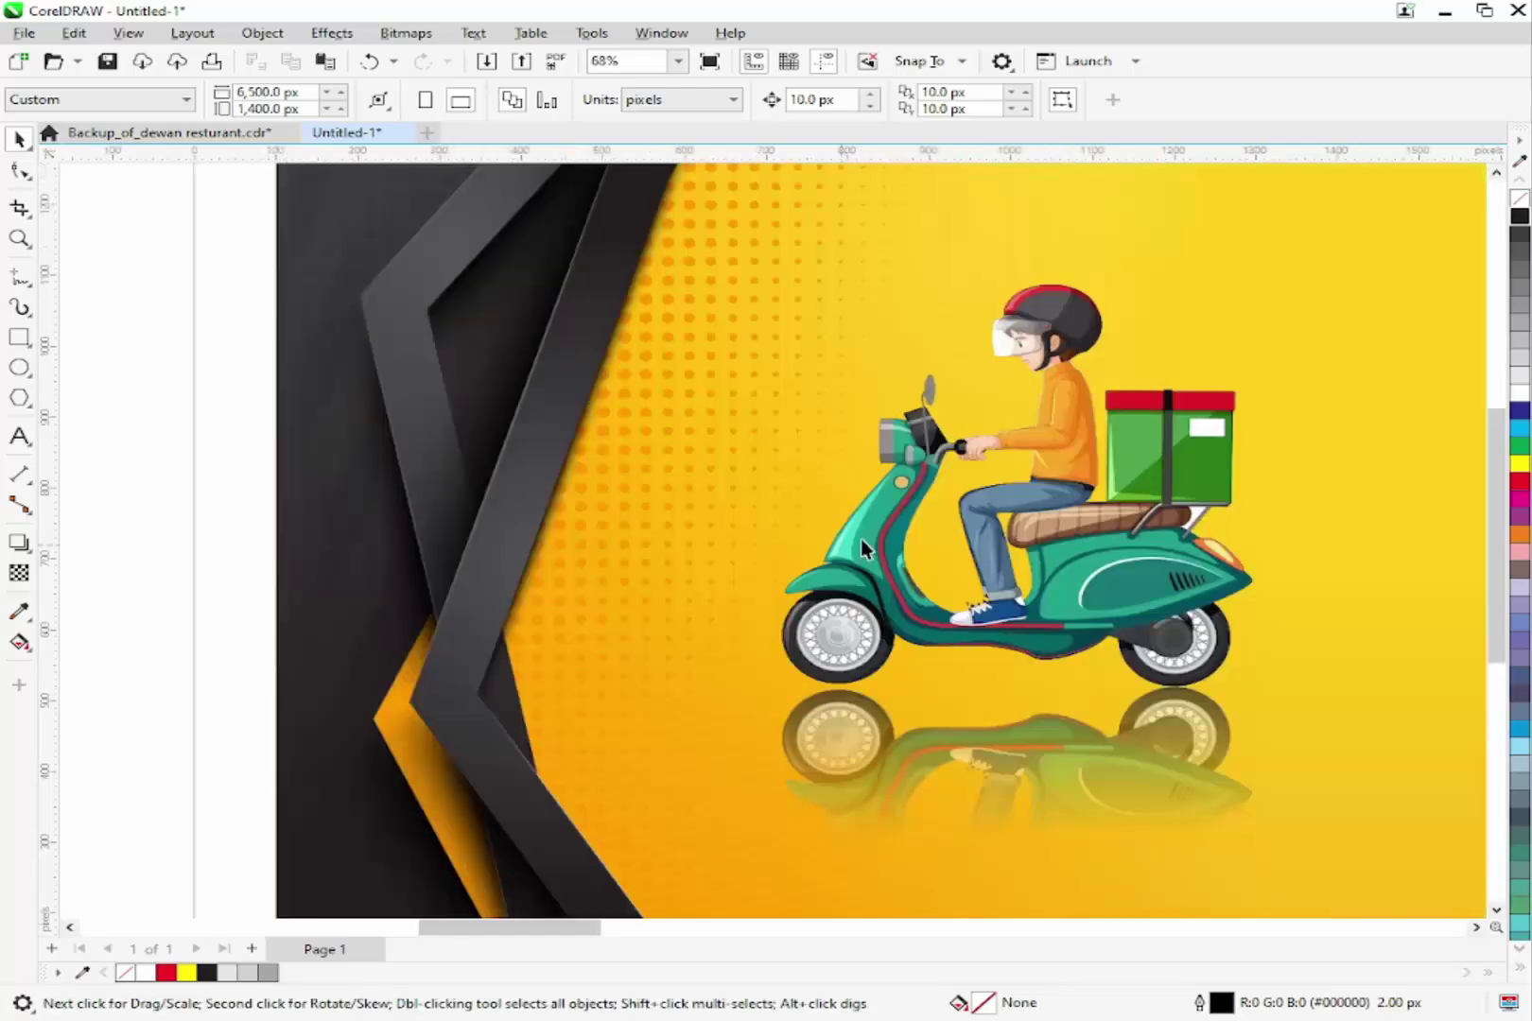
{"action": "left_click", "coordinate": [861, 539]}
{"action": "scroll", "coordinate": [860, 539], "scroll_direction": "down", "scroll_amount": 4}
{"action": "scroll", "coordinate": [834, 564], "scroll_direction": "up", "scroll_amount": 3}
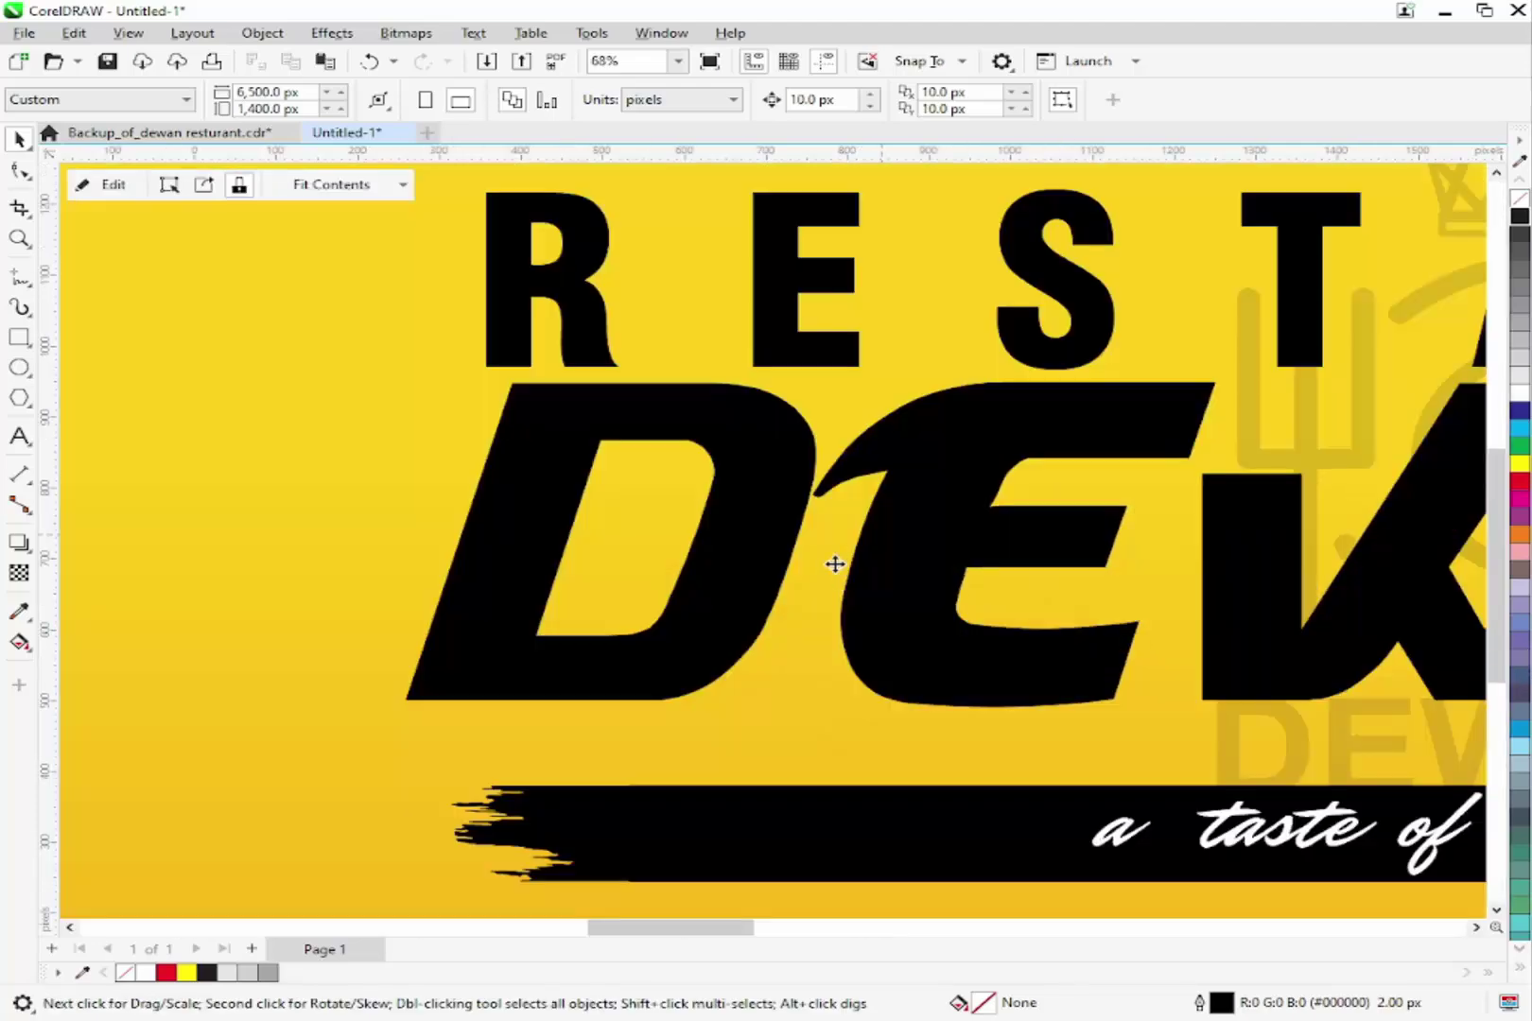
{"action": "scroll", "coordinate": [774, 501], "scroll_direction": "down", "scroll_amount": 3}
- Nudge the grouped RESTAURANT DEWAAN title slightly further down toward the tagline strip
{"action": "left_click_drag", "start_coordinate": [588, 581], "coordinate": [1449, 688]}
{"action": "left_click", "coordinate": [860, 482]}
{"action": "left_click", "coordinate": [799, 518]}
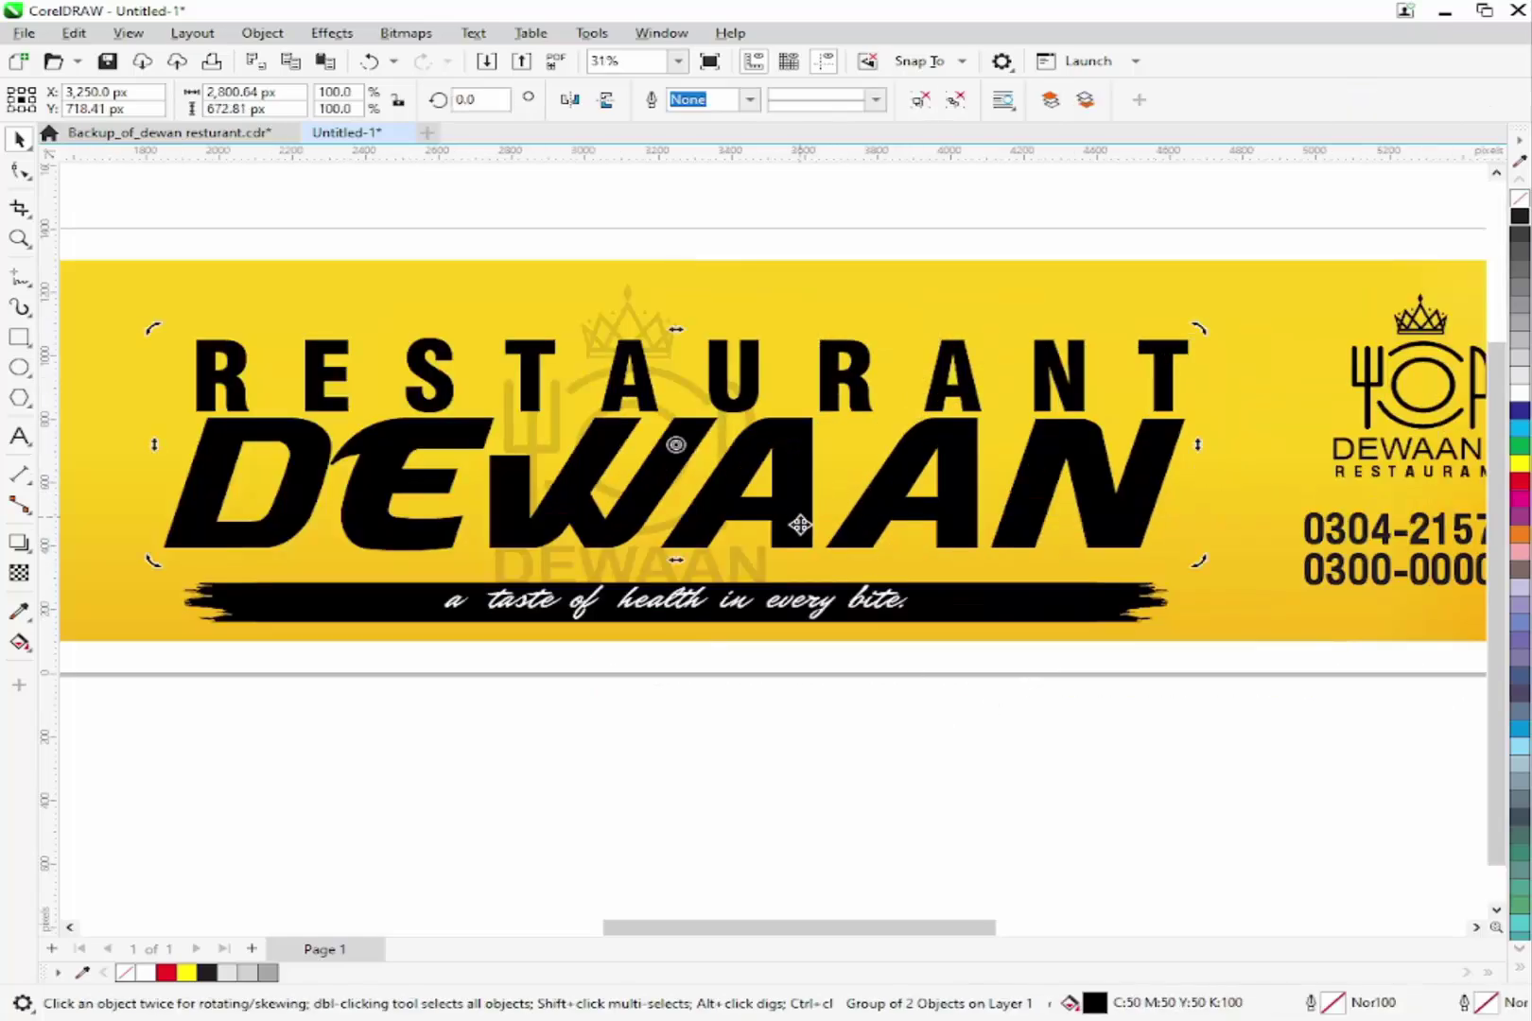
{"action": "left_click", "coordinate": [798, 519]}
{"action": "left_click", "coordinate": [982, 672]}
- Import the Social Media logo collection file from the desktop into the signboard document
{"action": "scroll", "coordinate": [875, 612], "scroll_direction": "down", "scroll_amount": 2}
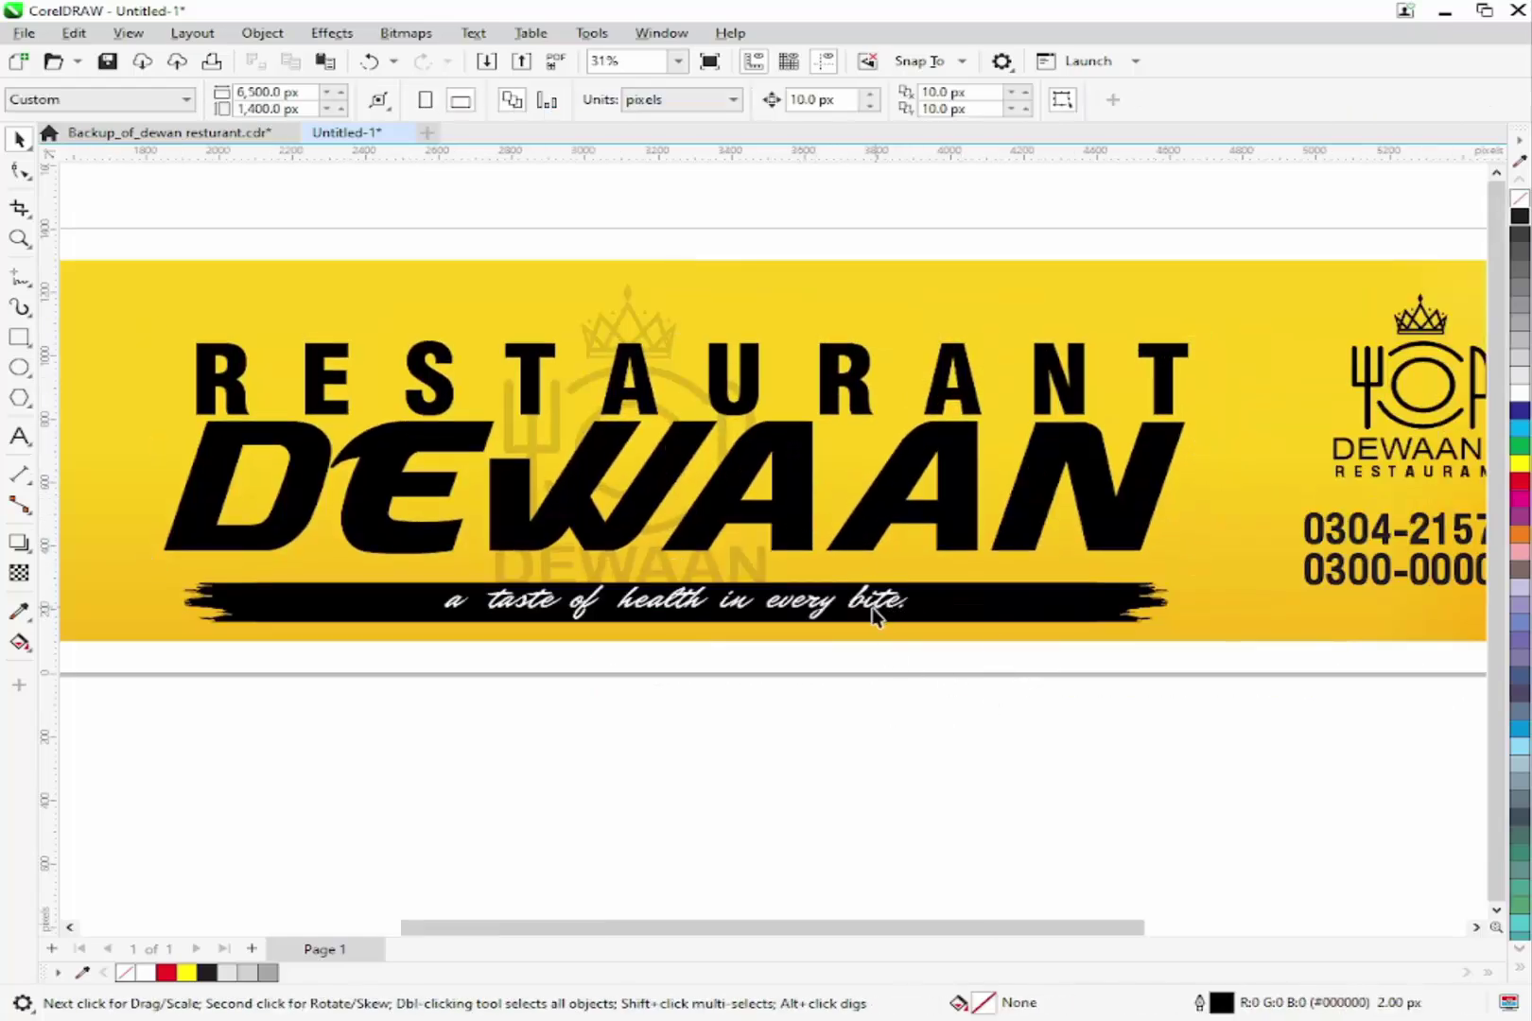
{"action": "key", "text": "F2"}
{"action": "left_click_drag", "start_coordinate": [752, 480], "coordinate": [1145, 643]}
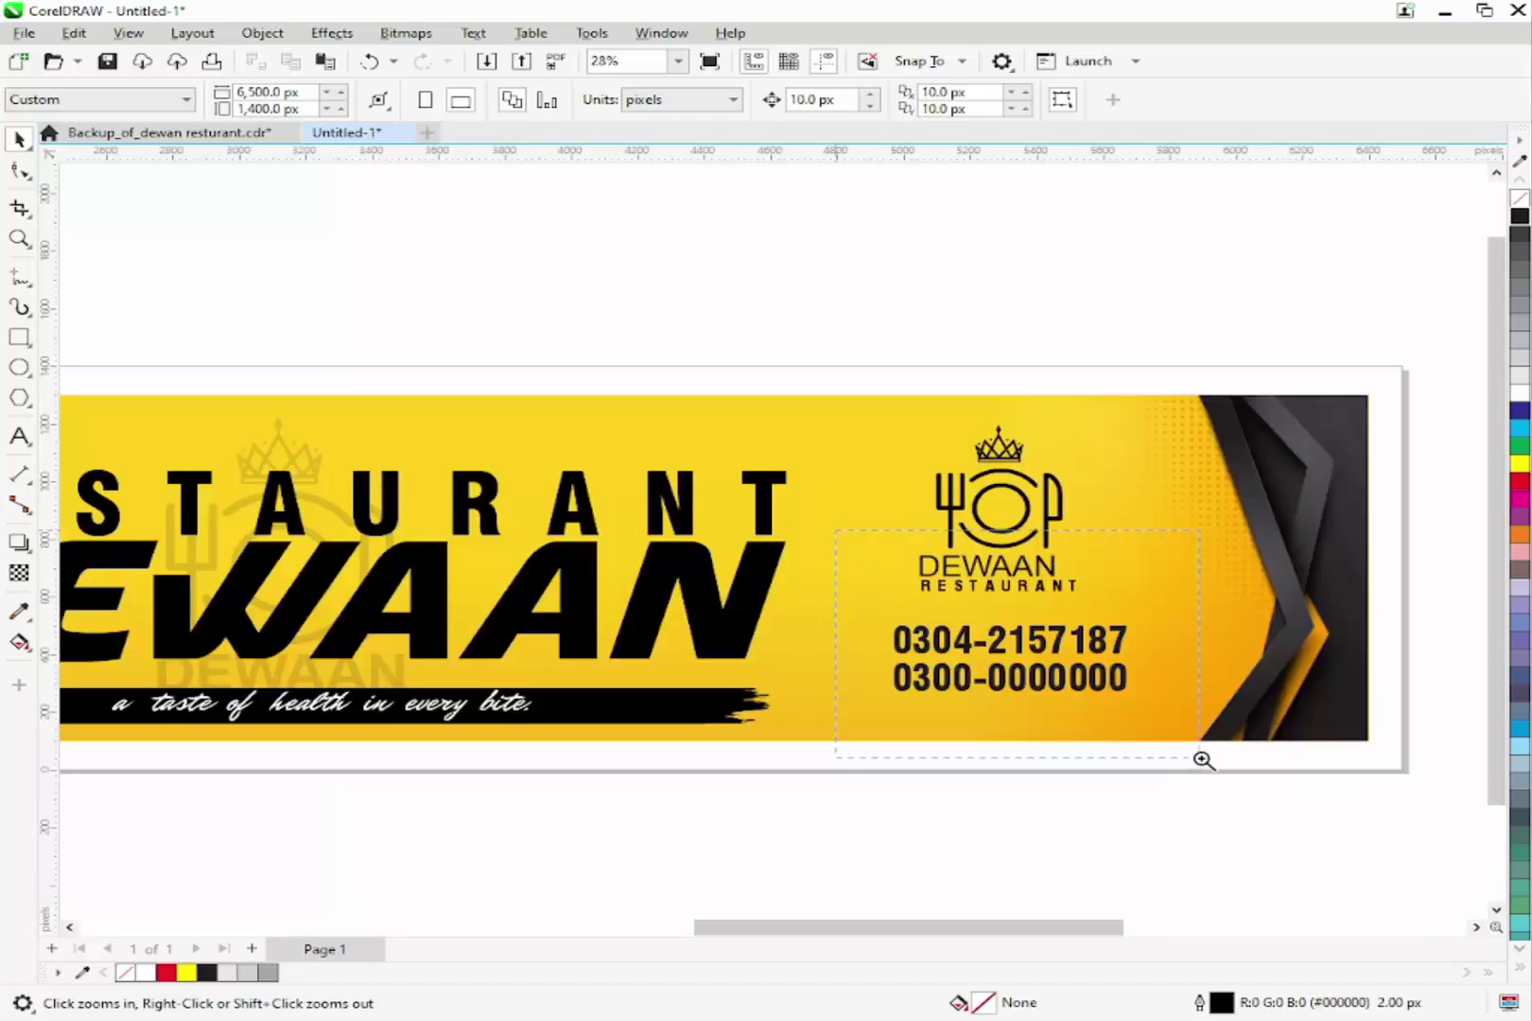
{"action": "left_click_drag", "start_coordinate": [1203, 760], "coordinate": [1201, 758]}
{"action": "scroll", "coordinate": [906, 684], "scroll_direction": "down", "scroll_amount": 2}
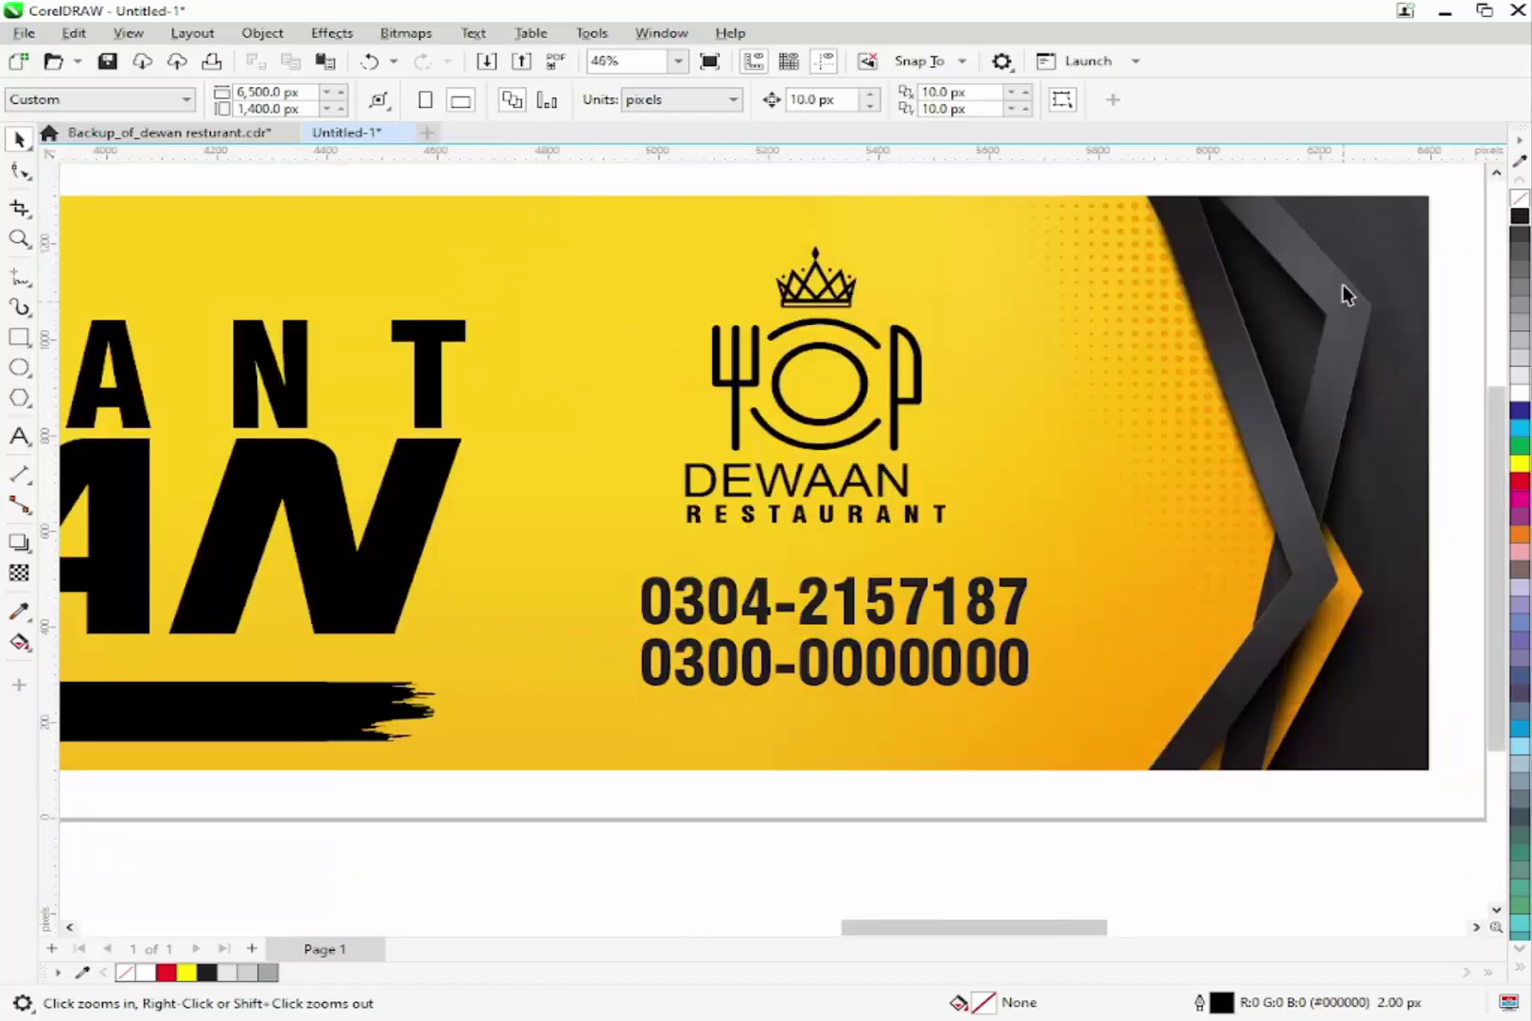
{"action": "left_click", "coordinate": [1482, 11]}
{"action": "left_click_drag", "start_coordinate": [583, 146], "coordinate": [1003, 289]}
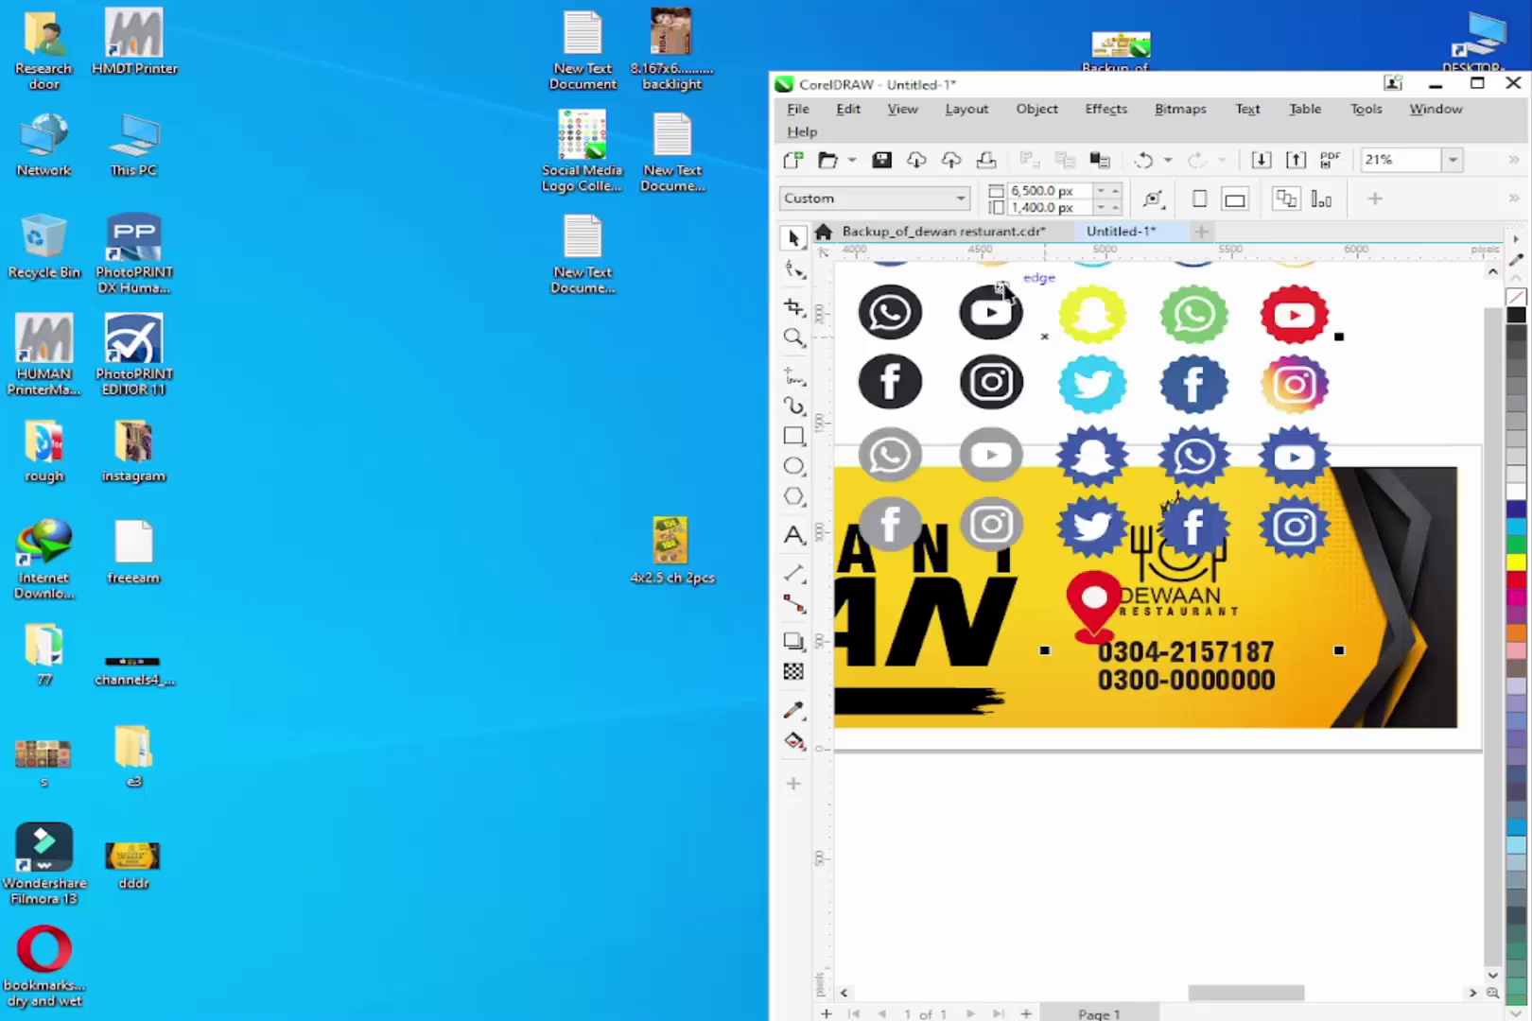
{"action": "left_click", "coordinate": [1477, 84]}
{"action": "scroll", "coordinate": [652, 401], "scroll_direction": "up", "scroll_amount": 2}
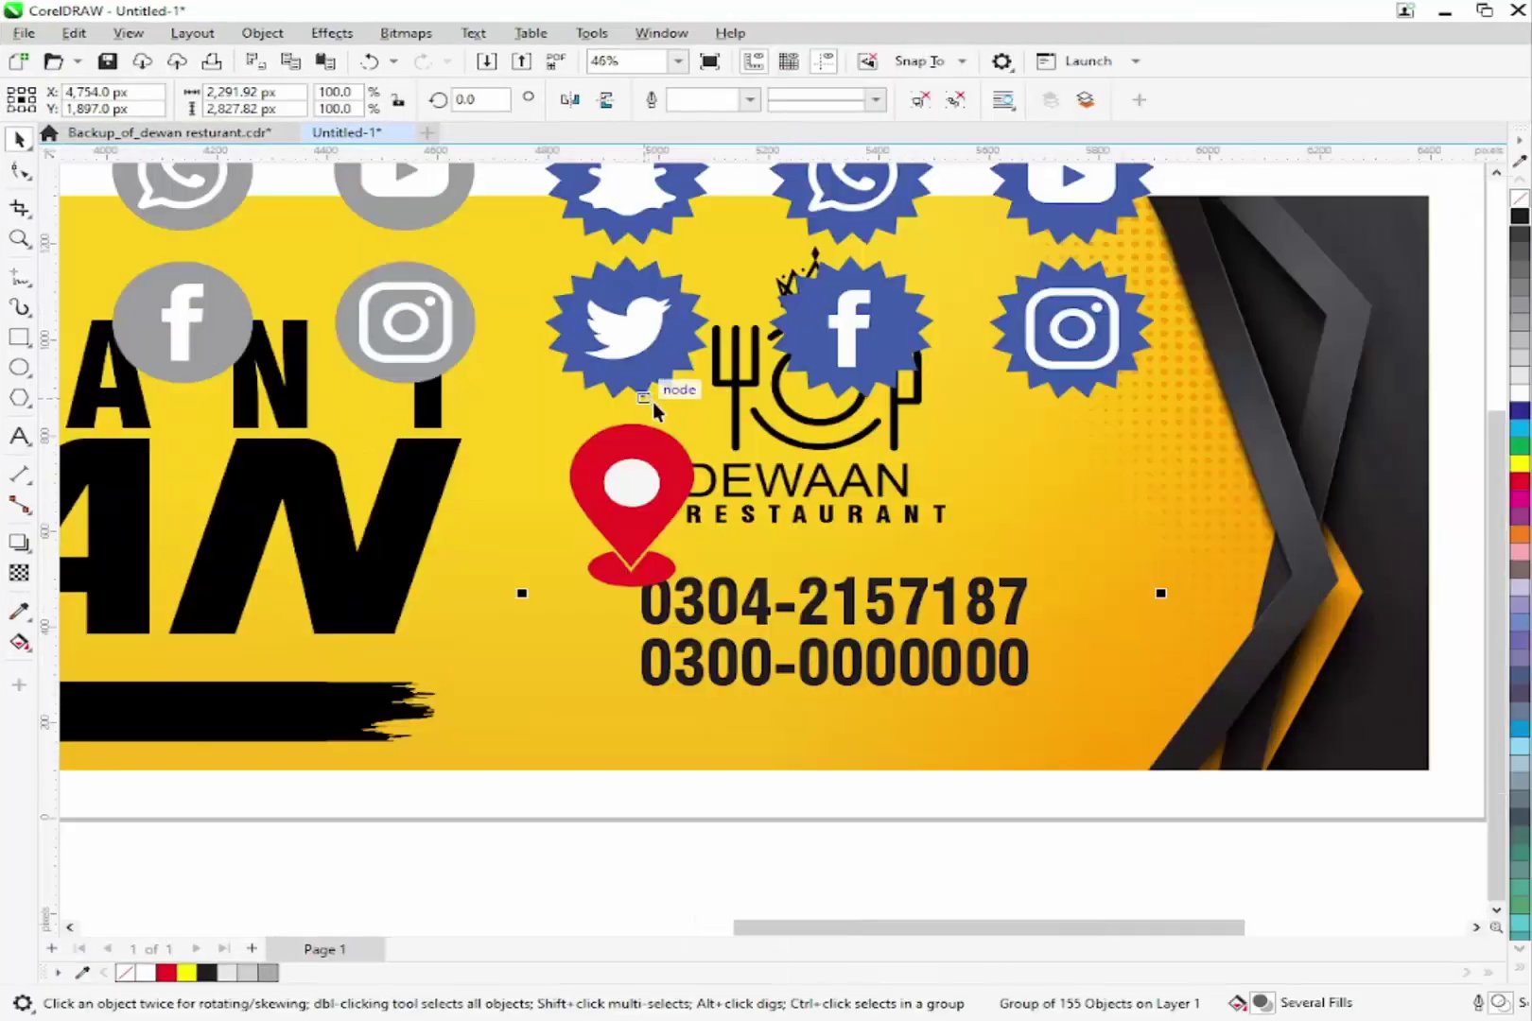
- Move the imported icon collection clear of the banner, to the right of the page, and ungroup it completely
{"action": "scroll", "coordinate": [653, 402], "scroll_direction": "down", "scroll_amount": 3}
{"action": "left_click_drag", "start_coordinate": [311, 136], "coordinate": [317, 137]}
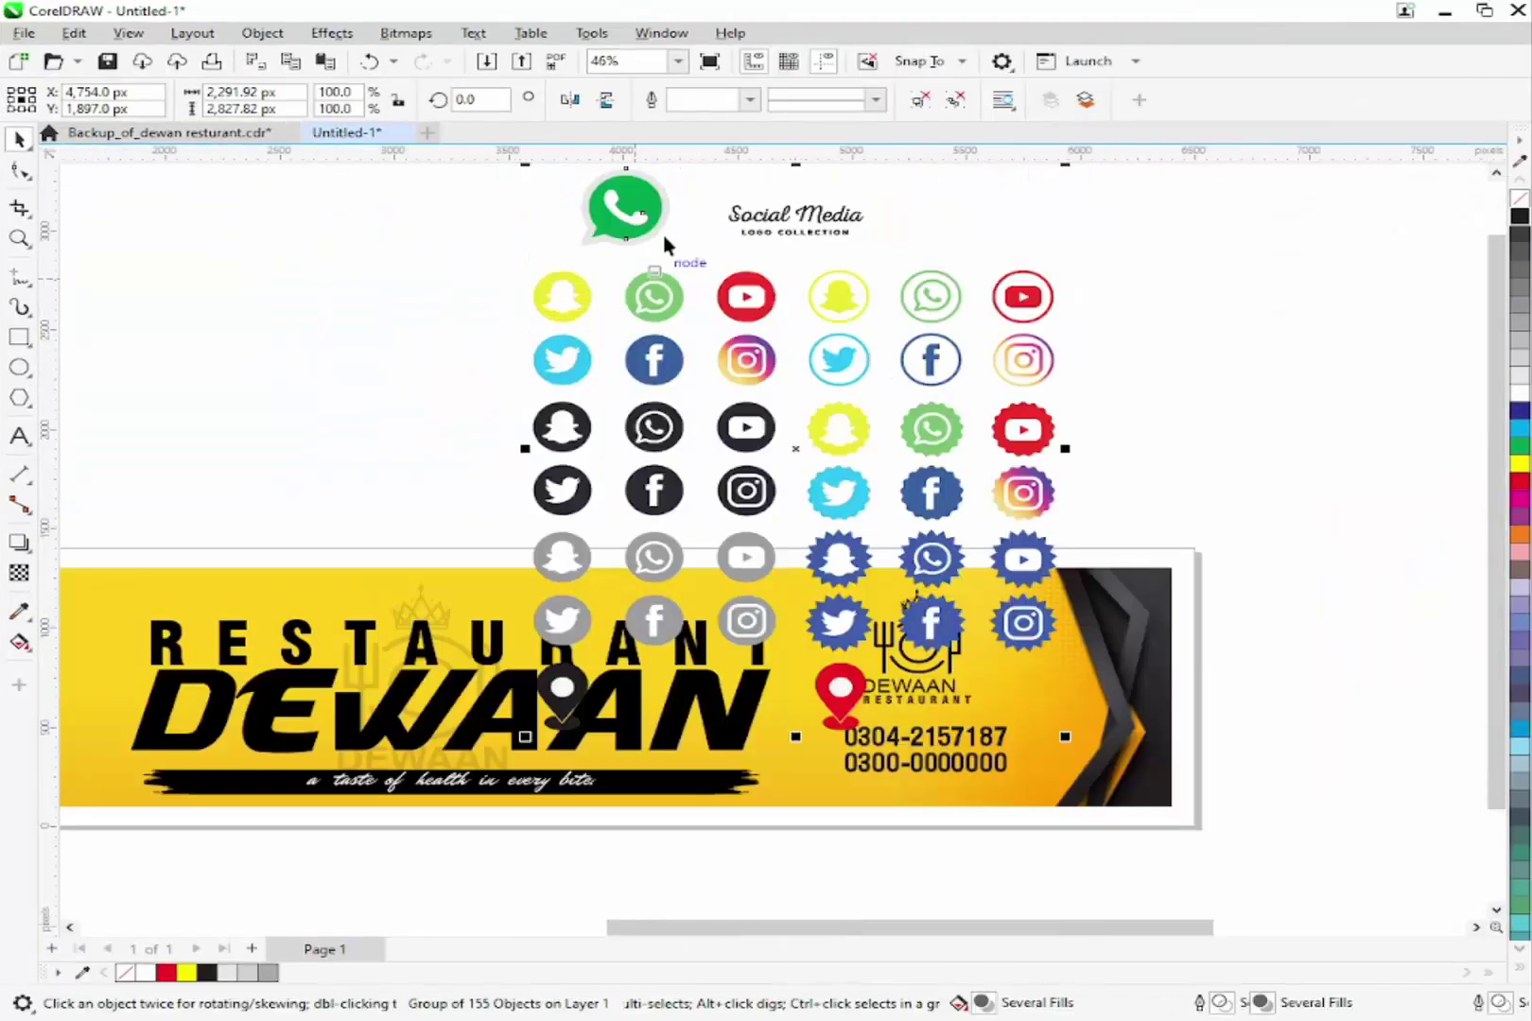
{"action": "scroll", "coordinate": [653, 257], "scroll_direction": "down", "scroll_amount": 1}
{"action": "left_click_drag", "start_coordinate": [607, 266], "coordinate": [1010, 301]}
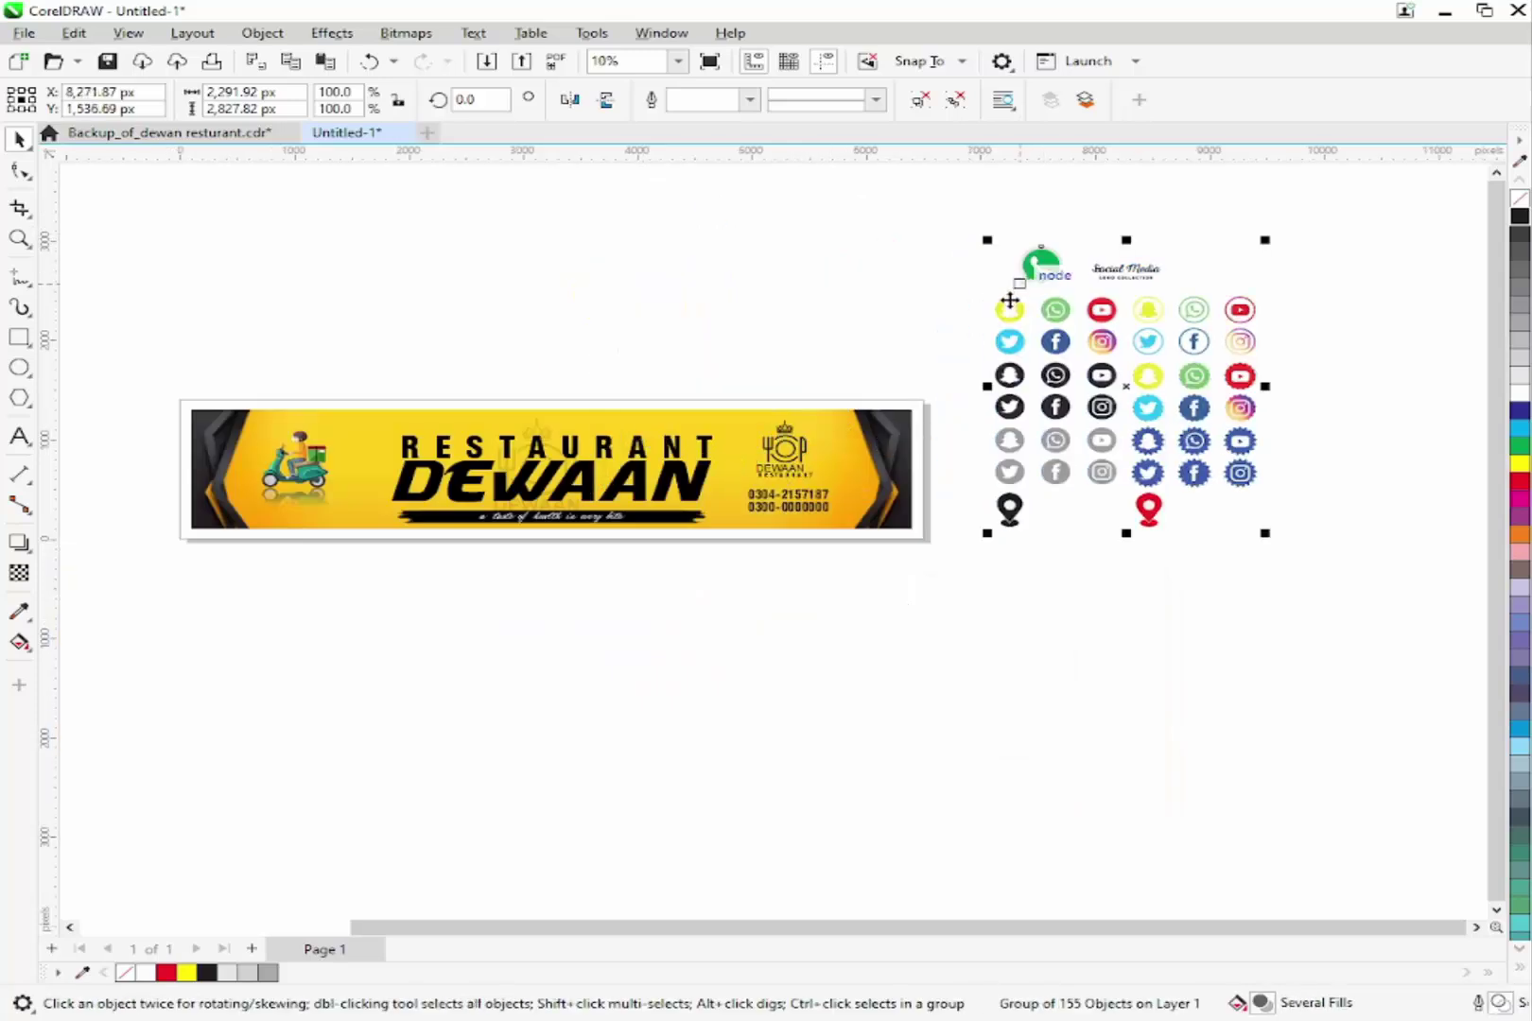
{"action": "left_click", "coordinate": [955, 106]}
- Place a copy of the green WhatsApp speech-bubble icon on the banner beside the phone numbers
{"action": "left_click_drag", "start_coordinate": [972, 207], "coordinate": [733, 507]}
{"action": "key", "text": "F2"}
{"action": "left_click_drag", "start_coordinate": [1332, 613], "coordinate": [696, 143]}
{"action": "right_click", "coordinate": [860, 506]}
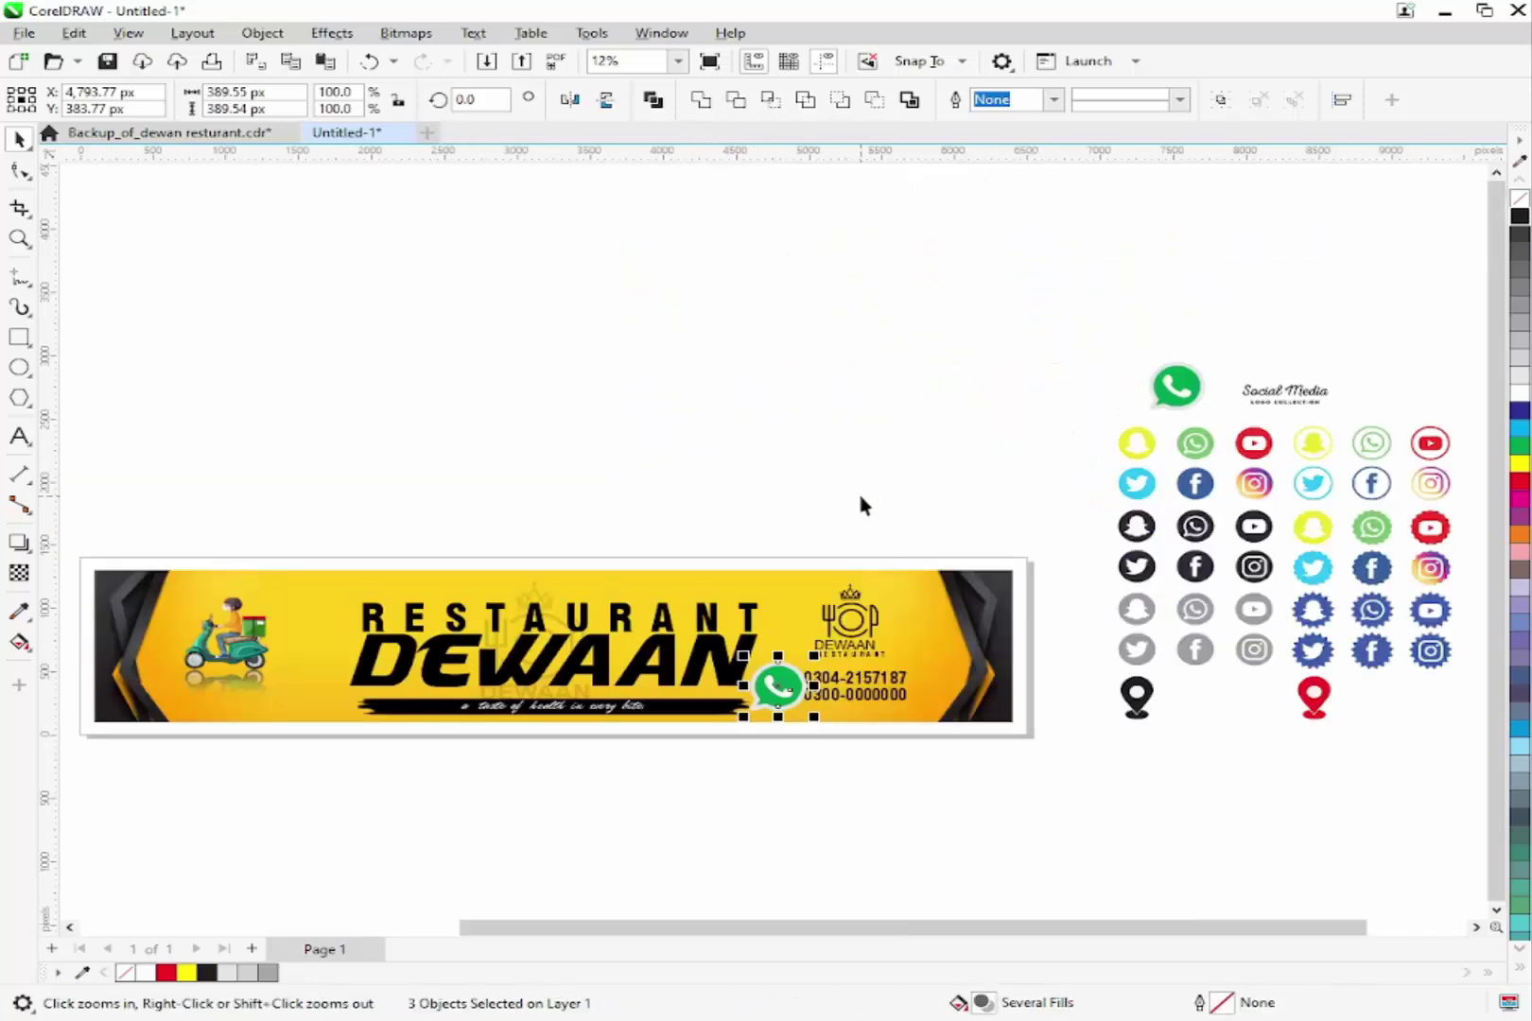
- Delete the social media icon collection lying beside the page
{"action": "scroll", "coordinate": [1062, 463], "scroll_direction": "down", "scroll_amount": 1}
{"action": "key", "text": "F2"}
{"action": "left_click_drag", "start_coordinate": [872, 369], "coordinate": [1470, 694]}
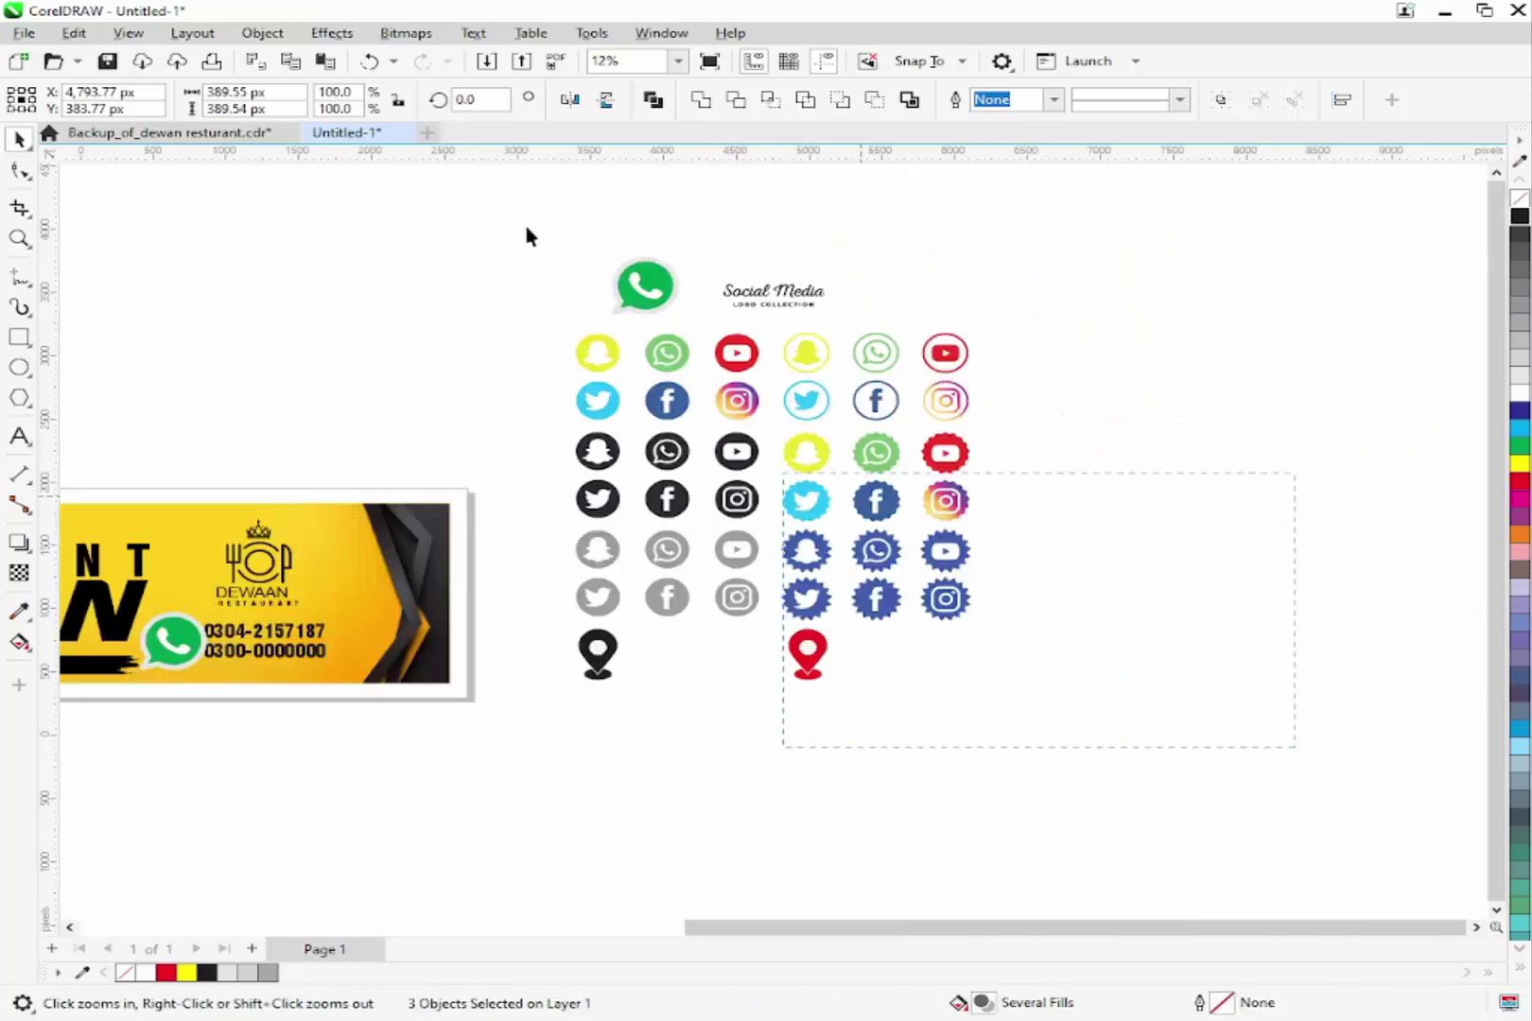
{"action": "key", "text": "Delete"}
- Shrink the WhatsApp icon to 126 × 126 px and position it just left of the two phone numbers, centred on their height
{"action": "scroll", "coordinate": [301, 687], "scroll_direction": "down", "scroll_amount": 1}
{"action": "key", "text": "F2"}
{"action": "left_click_drag", "start_coordinate": [346, 650], "coordinate": [154, 693]}
{"action": "left_click", "coordinate": [622, 501]}
{"action": "left_click_drag", "start_coordinate": [804, 751], "coordinate": [404, 299]}
{"action": "left_click_drag", "start_coordinate": [883, 768], "coordinate": [434, 275]}
{"action": "left_click_drag", "start_coordinate": [724, 397], "coordinate": [708, 490]}
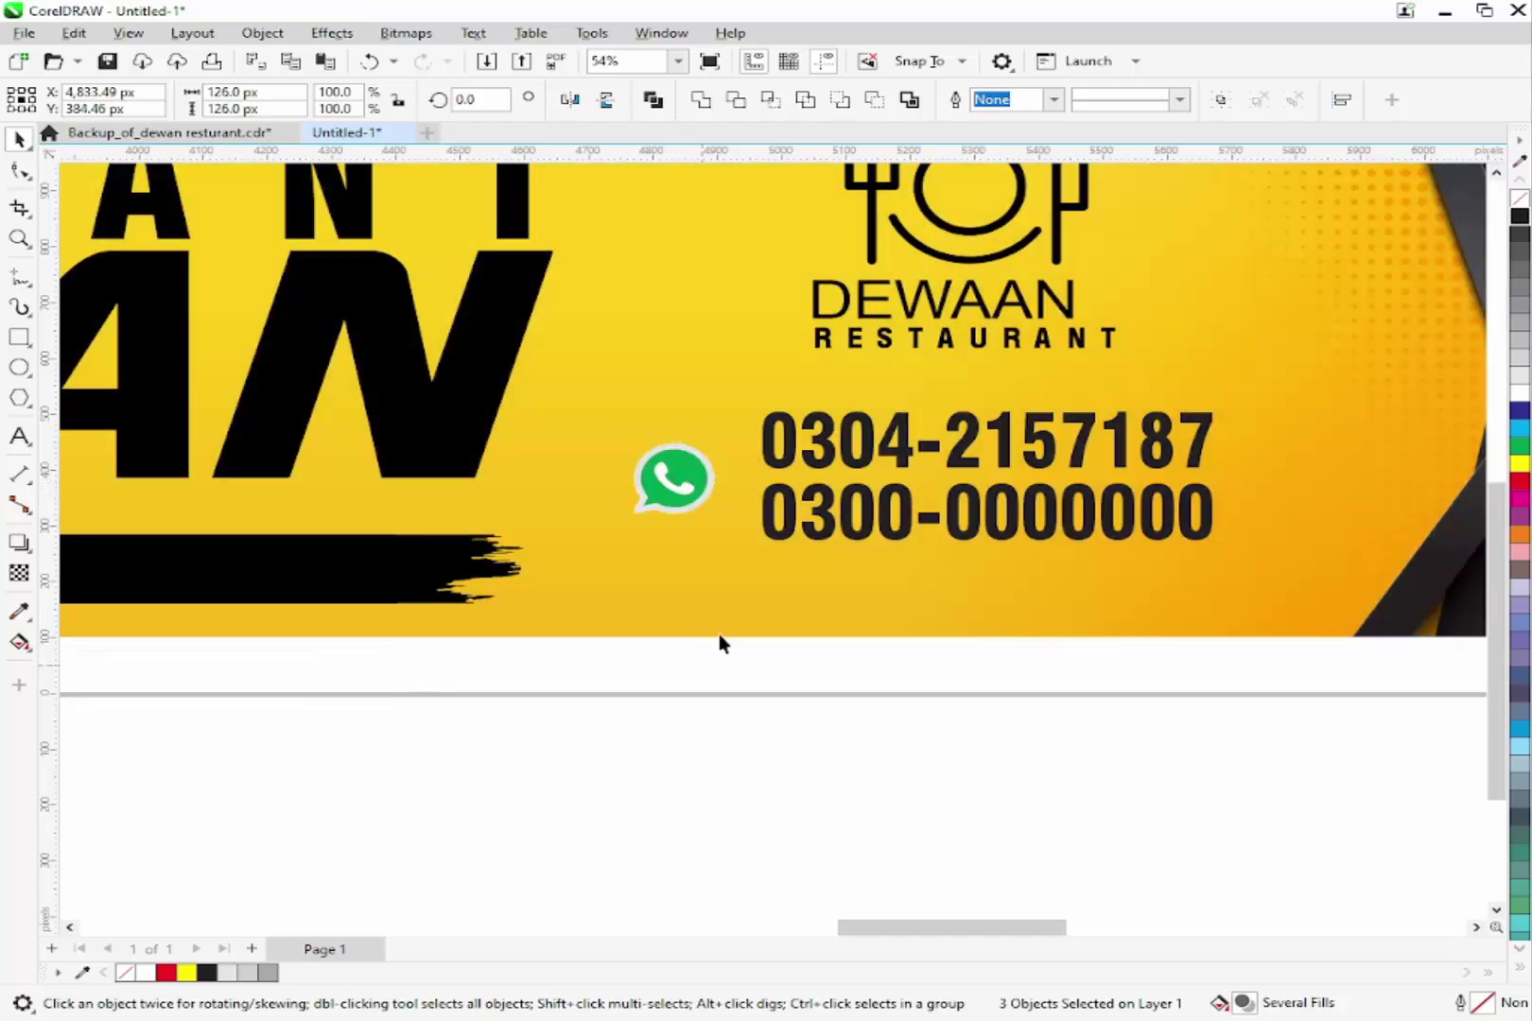
- Recolour both phone numbers with pure black sampled from the artwork using the Color Eyedropper
{"action": "left_click", "coordinate": [721, 642]}
{"action": "scroll", "coordinate": [946, 573], "scroll_direction": "down", "scroll_amount": 2}
{"action": "key", "text": "F2"}
{"action": "left_click_drag", "start_coordinate": [1138, 671], "coordinate": [318, 315]}
{"action": "scroll", "coordinate": [790, 622], "scroll_direction": "down", "scroll_amount": 1}
{"action": "key", "text": "F2"}
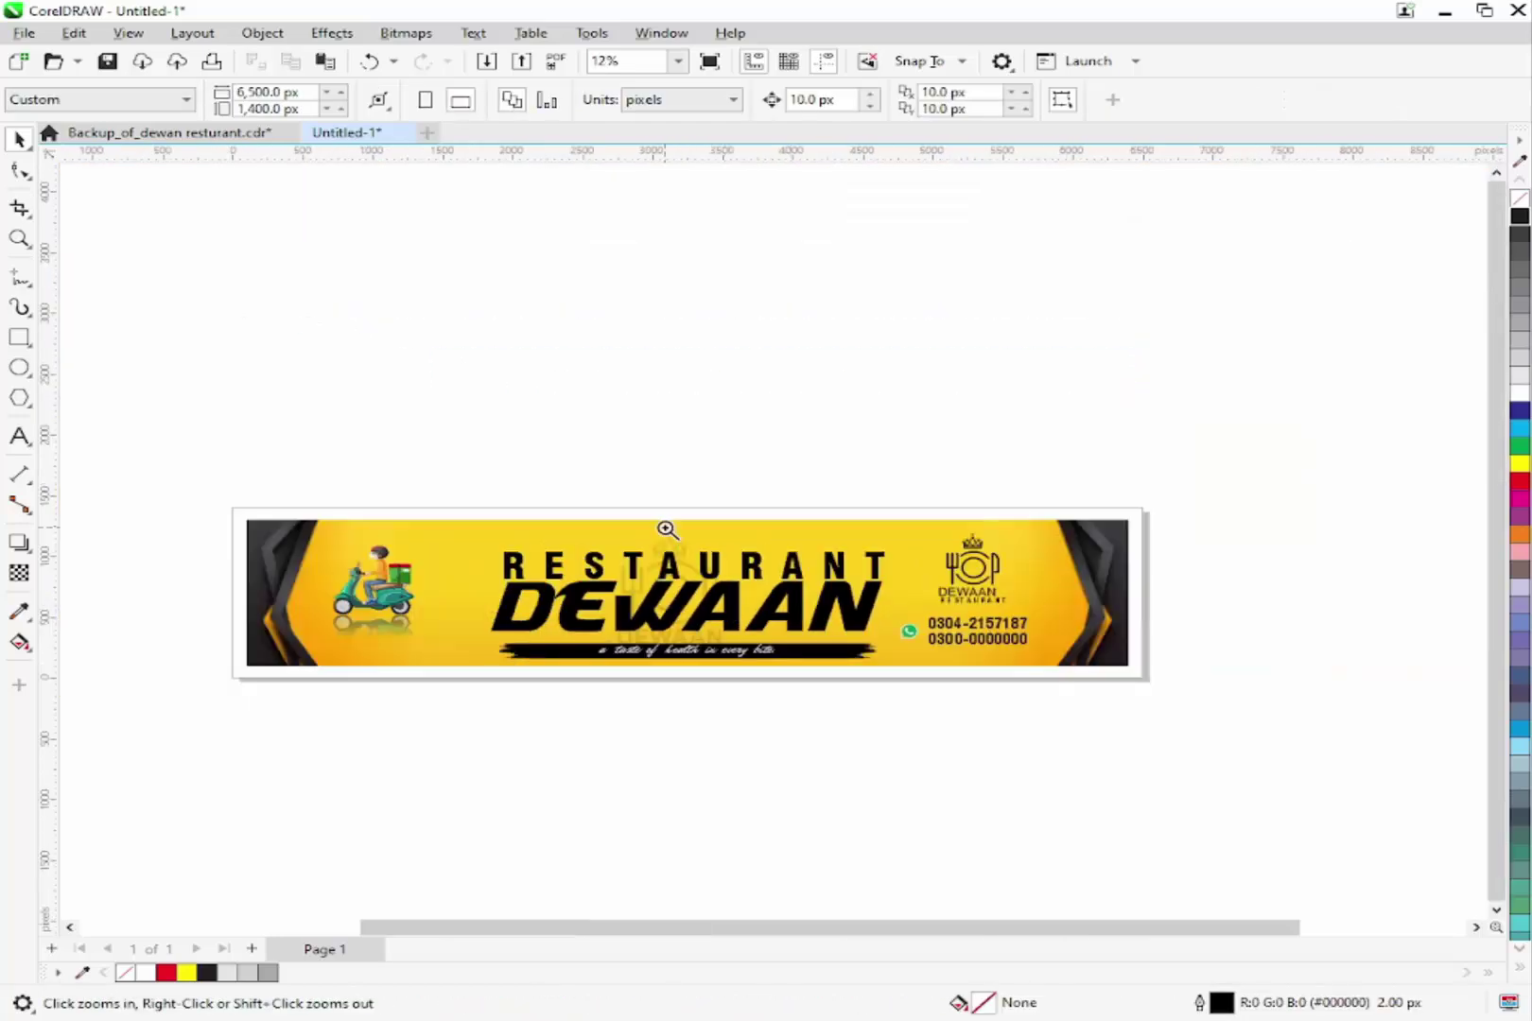
{"action": "left_click_drag", "start_coordinate": [667, 530], "coordinate": [1159, 728]}
{"action": "left_click", "coordinate": [16, 613]}
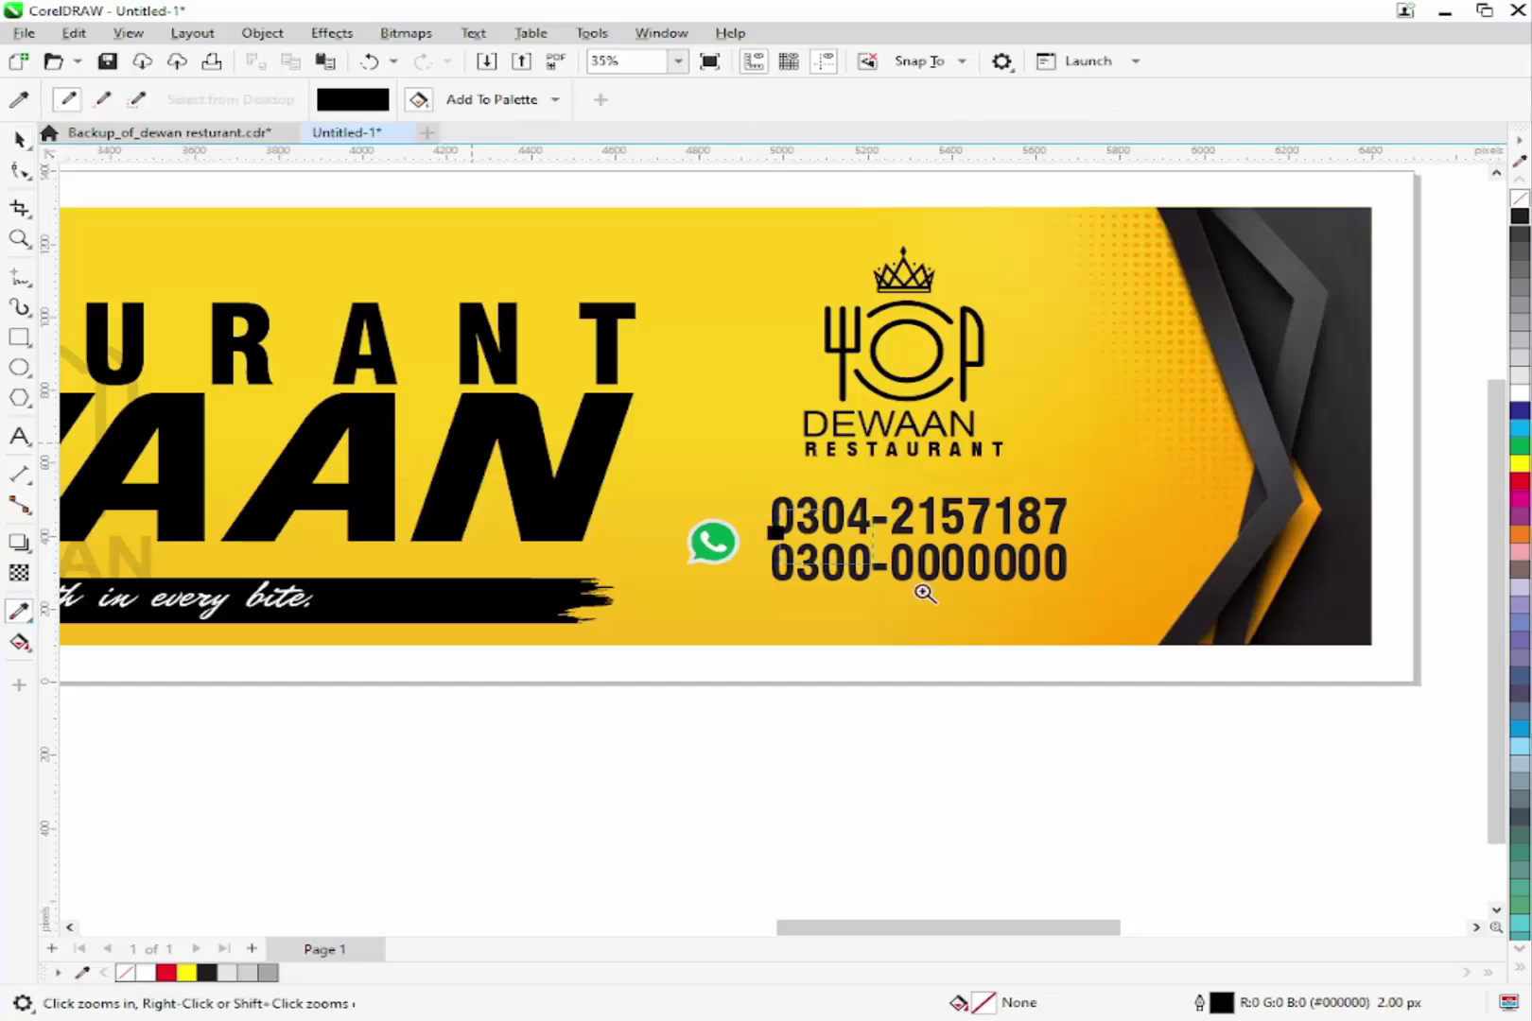
{"action": "scroll", "coordinate": [925, 594], "scroll_direction": "up", "scroll_amount": 3}
{"action": "scroll", "coordinate": [820, 530], "scroll_direction": "down", "scroll_amount": 2}
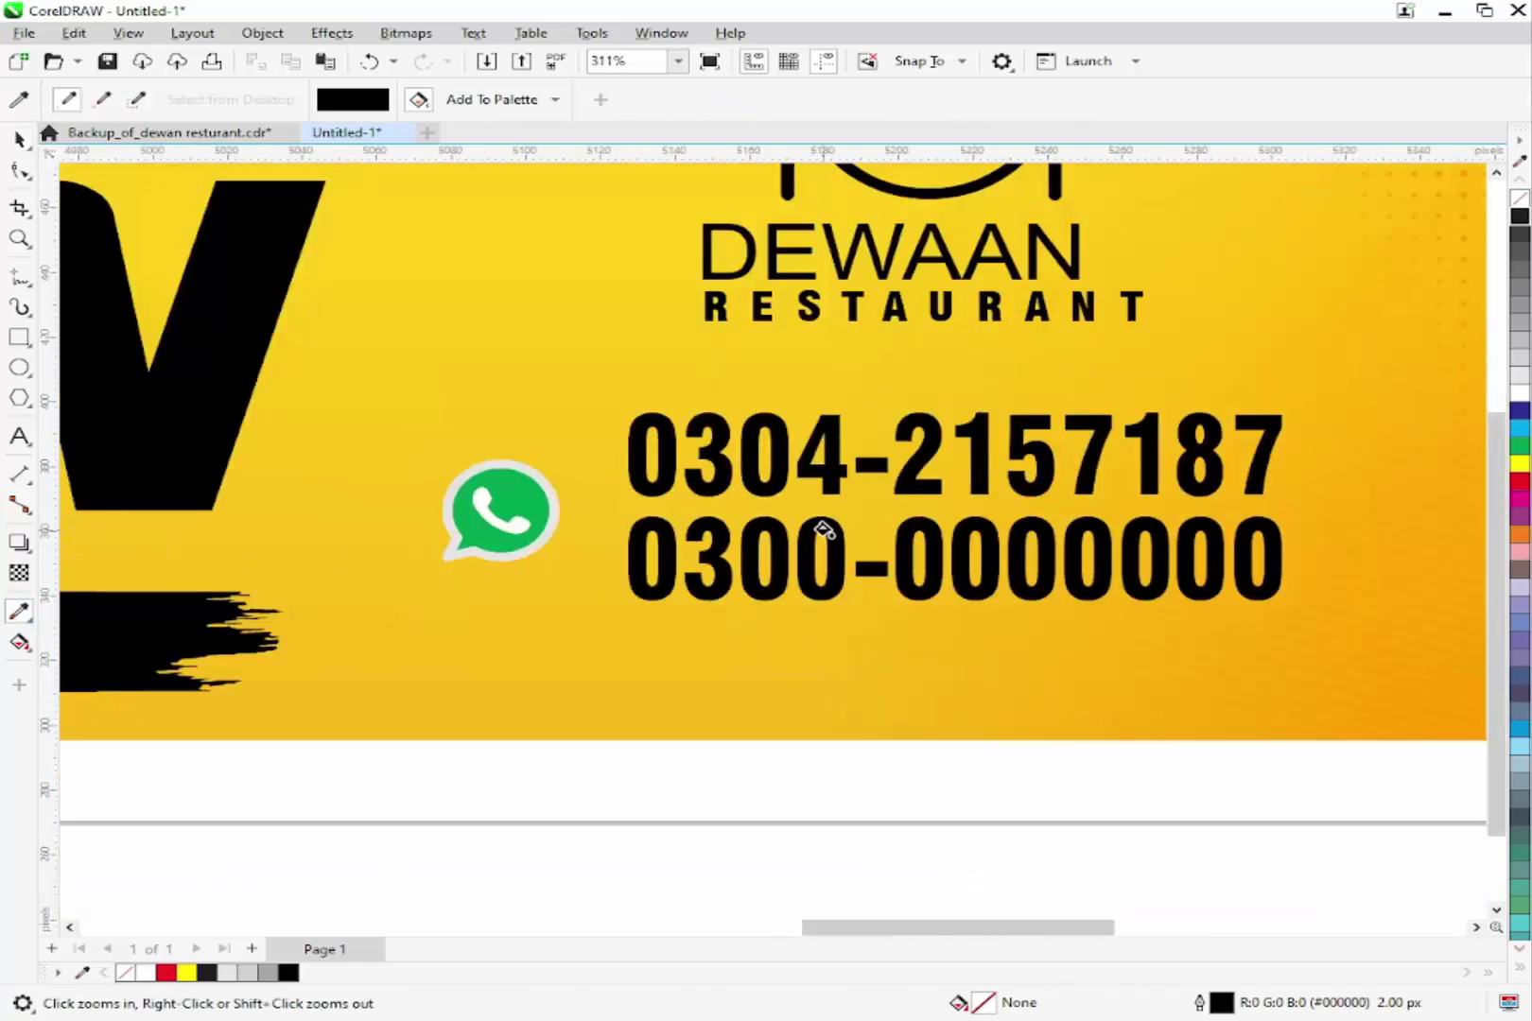
{"action": "scroll", "coordinate": [823, 530], "scroll_direction": "down", "scroll_amount": 5}
{"action": "left_click_drag", "start_coordinate": [1139, 683], "coordinate": [318, 300]}
{"action": "key", "text": "space"}
{"action": "scroll", "coordinate": [677, 288], "scroll_direction": "down", "scroll_amount": 1}
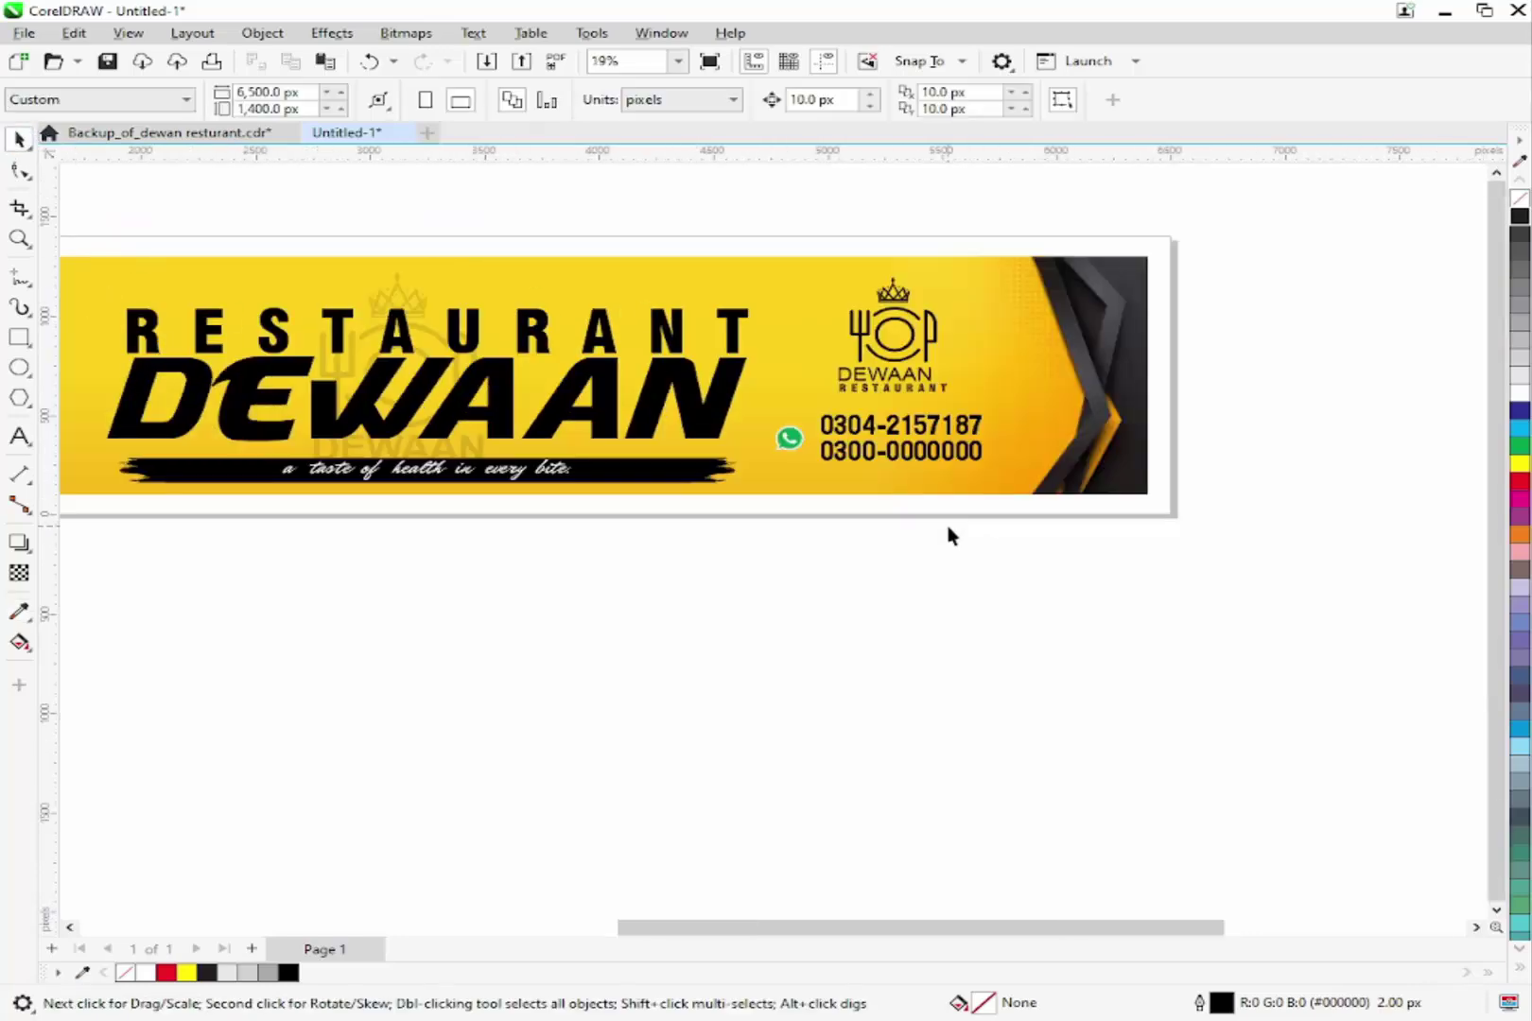
- Move the two phone numbers together with the WhatsApp icon 40 px down
{"action": "key", "text": "space"}
{"action": "left_click_drag", "start_coordinate": [1129, 589], "coordinate": [560, 264]}
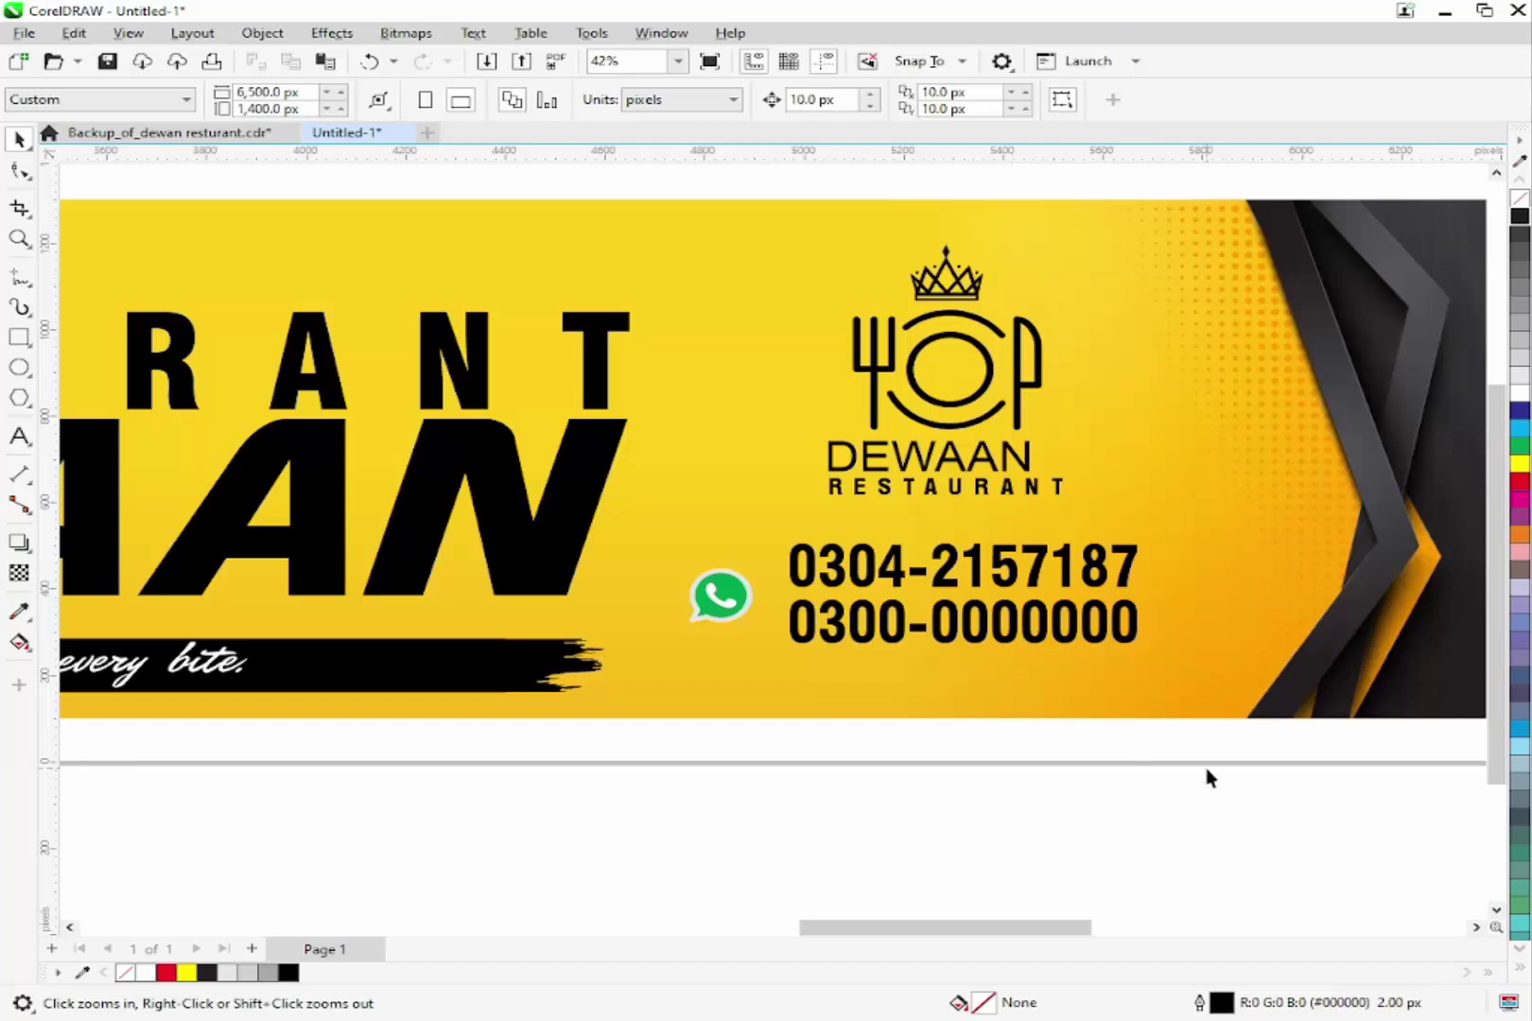
{"action": "left_click_drag", "start_coordinate": [650, 526], "coordinate": [649, 527]}
{"action": "key", "text": "Down"}
{"action": "key", "text": "Down"}
{"action": "key", "text": "Down"}
{"action": "key", "text": "Down"}
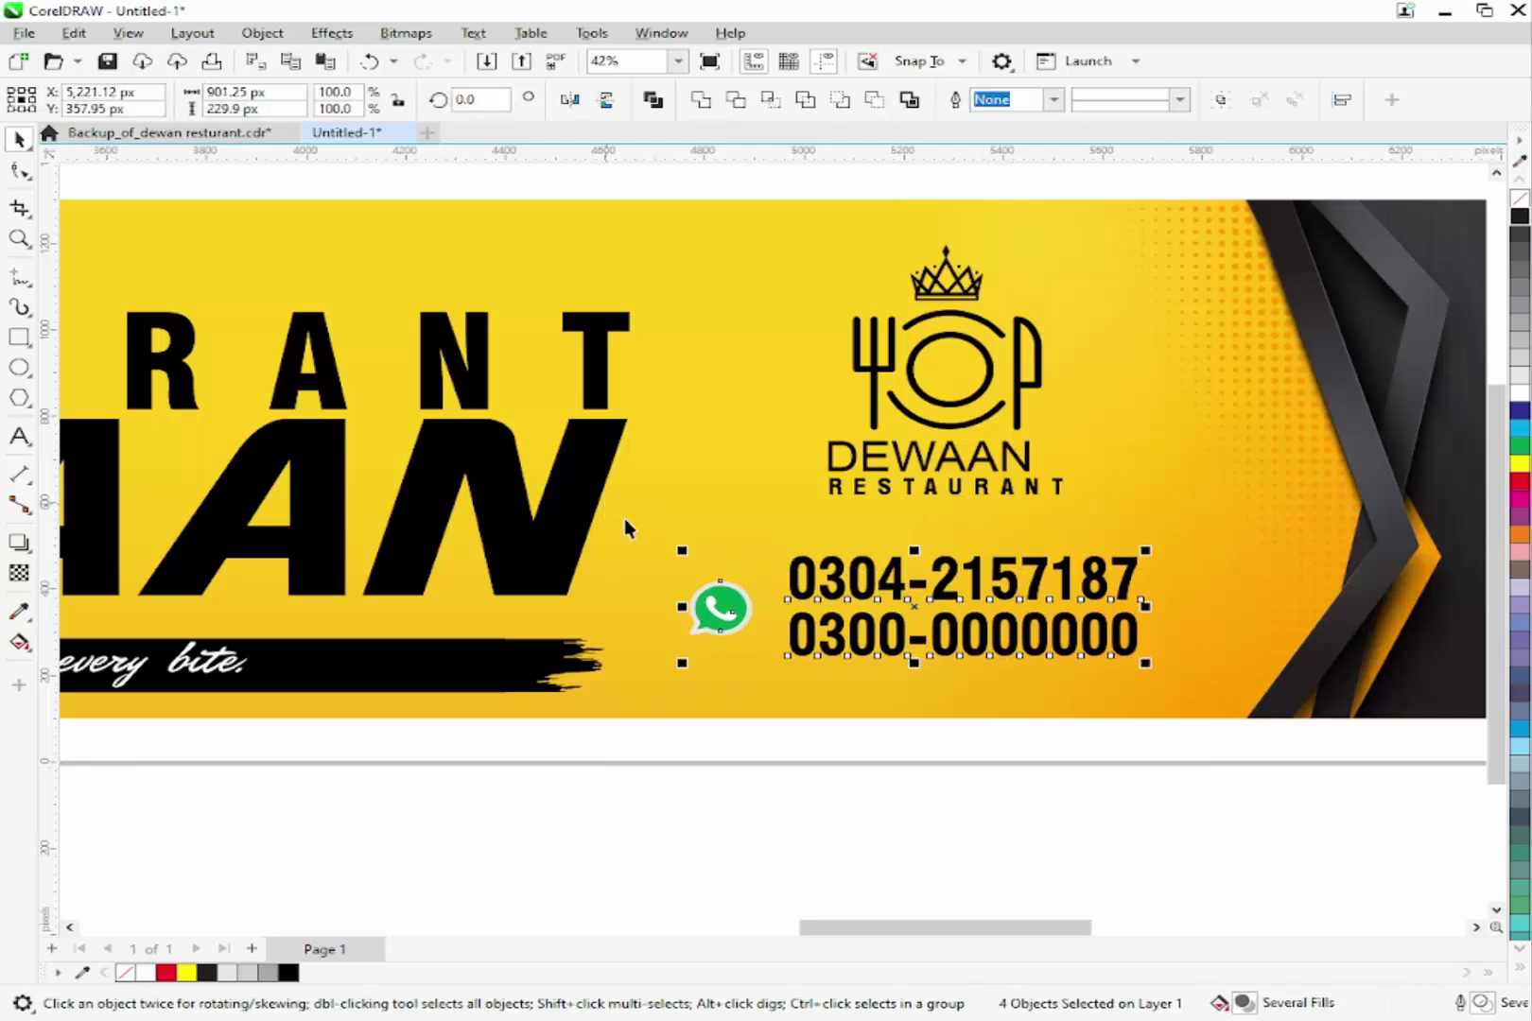
- Shift the WhatsApp icon alone 30 px to the right, closer to the phone numbers
{"action": "left_click_drag", "start_coordinate": [819, 797], "coordinate": [616, 564]}
{"action": "key", "text": "Right"}
{"action": "key", "text": "Right"}
{"action": "key", "text": "Right"}
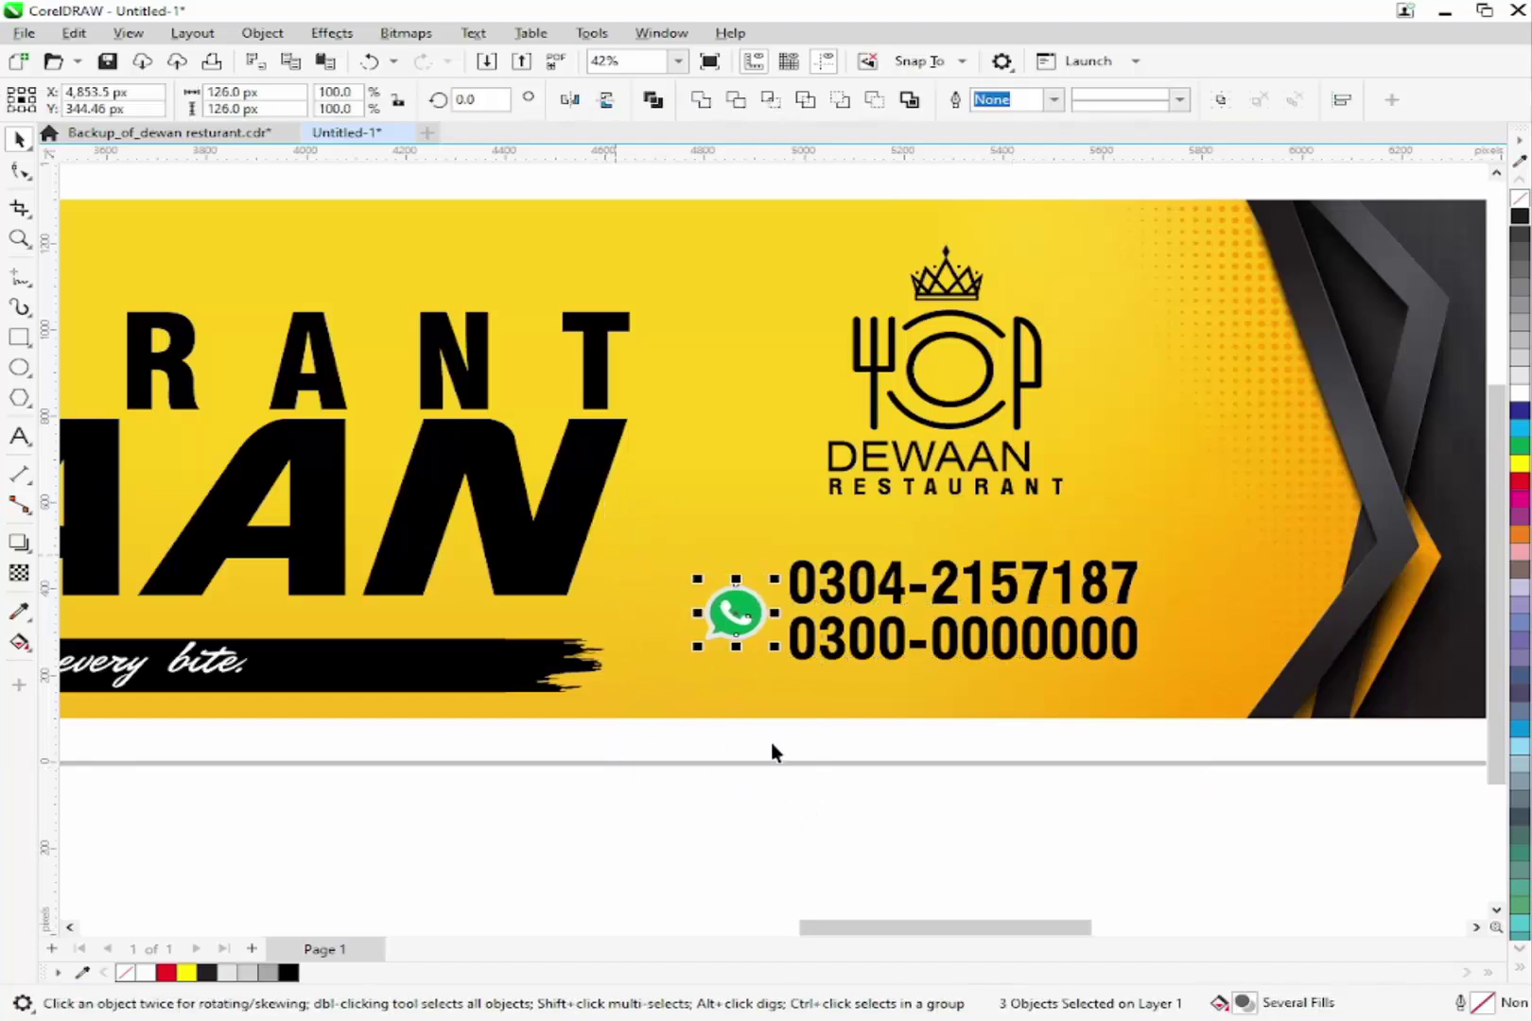
{"action": "left_click", "coordinate": [790, 762]}
- Look over the whole banner to check the balance of scooter, title, logo and contact details
{"action": "scroll", "coordinate": [790, 763], "scroll_direction": "down", "scroll_amount": 3}
{"action": "key", "text": "F2"}
{"action": "left_click_drag", "start_coordinate": [1015, 646], "coordinate": [547, 779]}
{"action": "left_click_drag", "start_coordinate": [400, 705], "coordinate": [8, 508]}
{"action": "scroll", "coordinate": [281, 558], "scroll_direction": "down", "scroll_amount": 1}
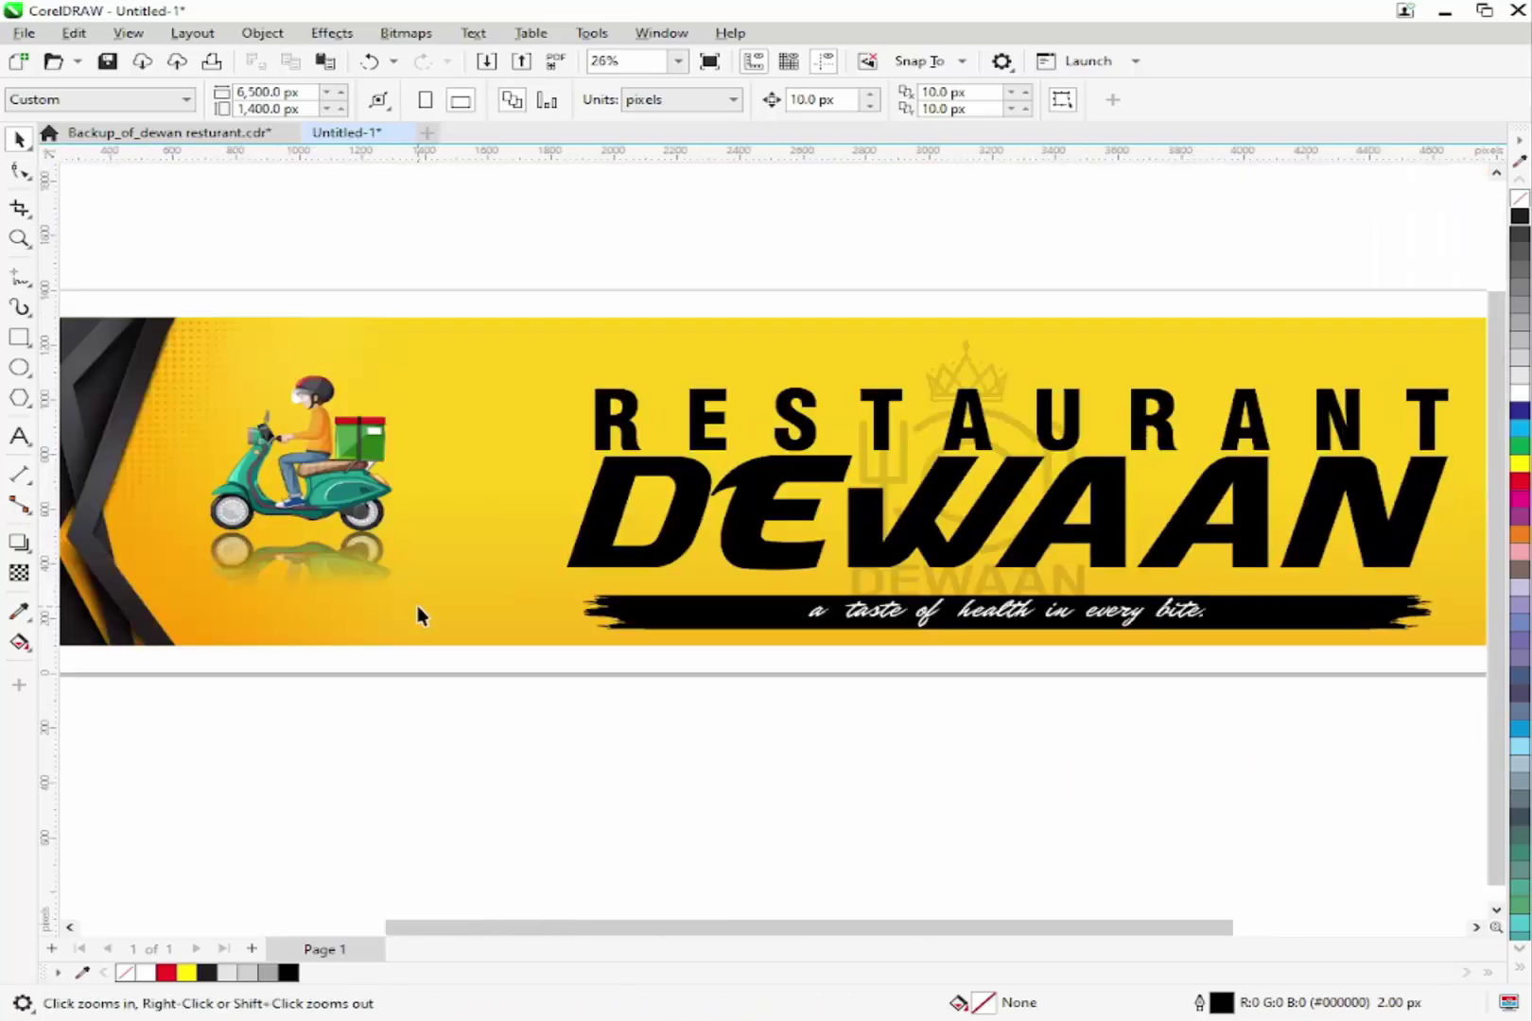
{"action": "scroll", "coordinate": [416, 607], "scroll_direction": "down", "scroll_amount": 1}
{"action": "key", "text": "F2"}
{"action": "left_click_drag", "start_coordinate": [1262, 783], "coordinate": [1261, 782]}
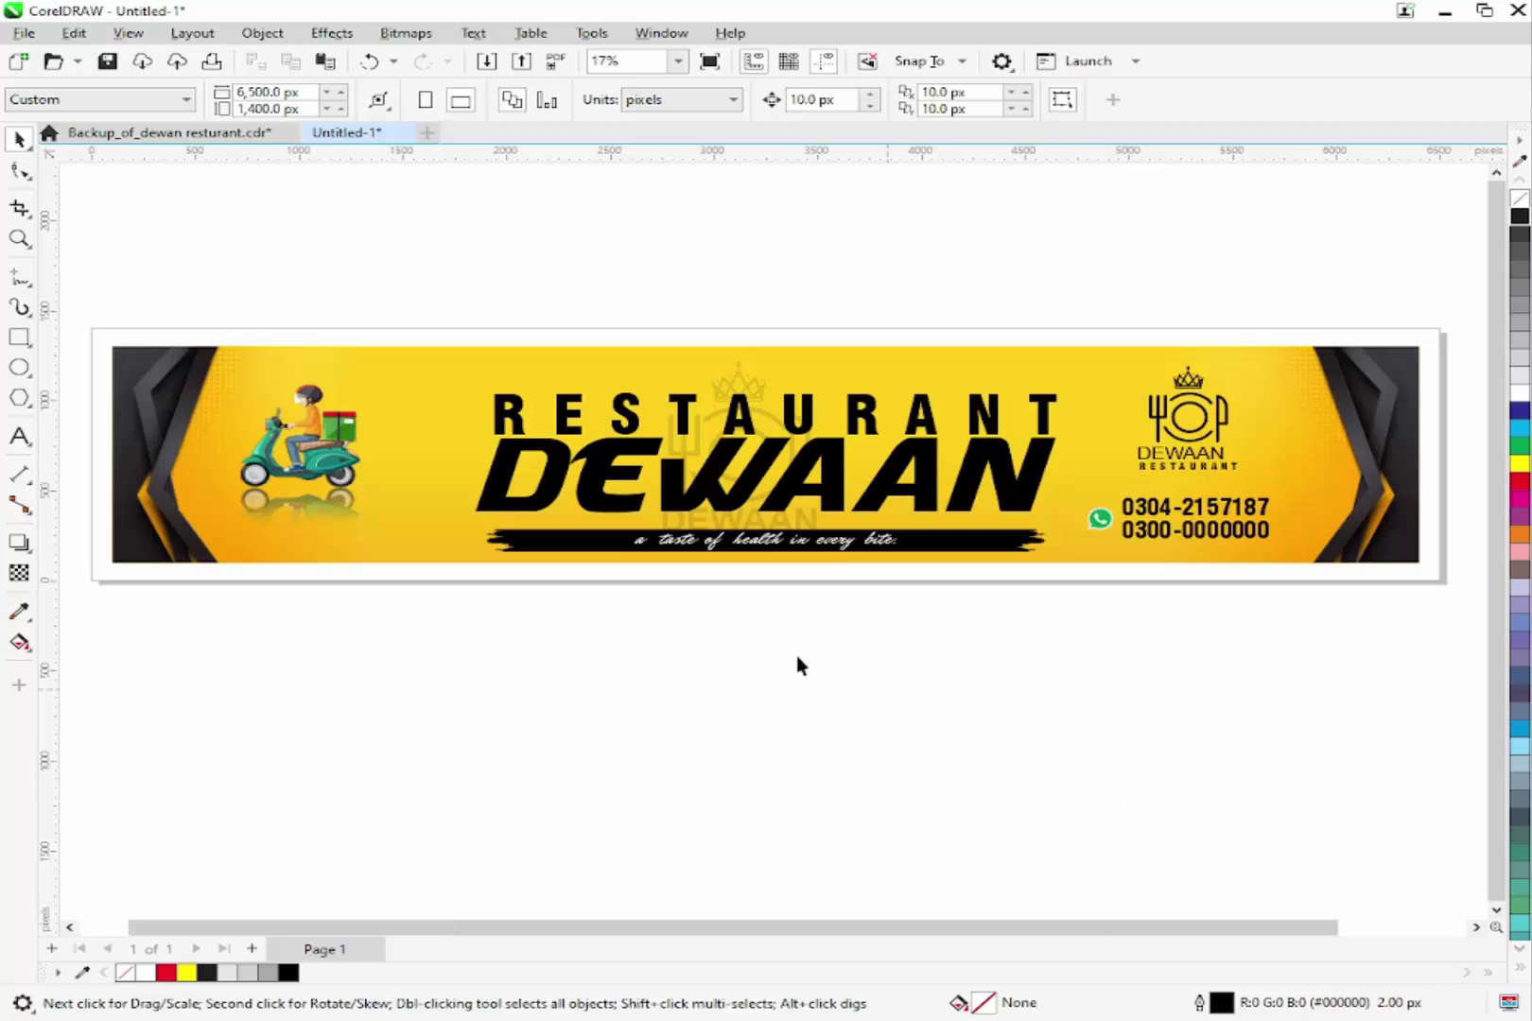
{"action": "scroll", "coordinate": [866, 691], "scroll_direction": "down", "scroll_amount": 1}
{"action": "key", "text": "F2"}
{"action": "left_click_drag", "start_coordinate": [1176, 744], "coordinate": [441, 424]}
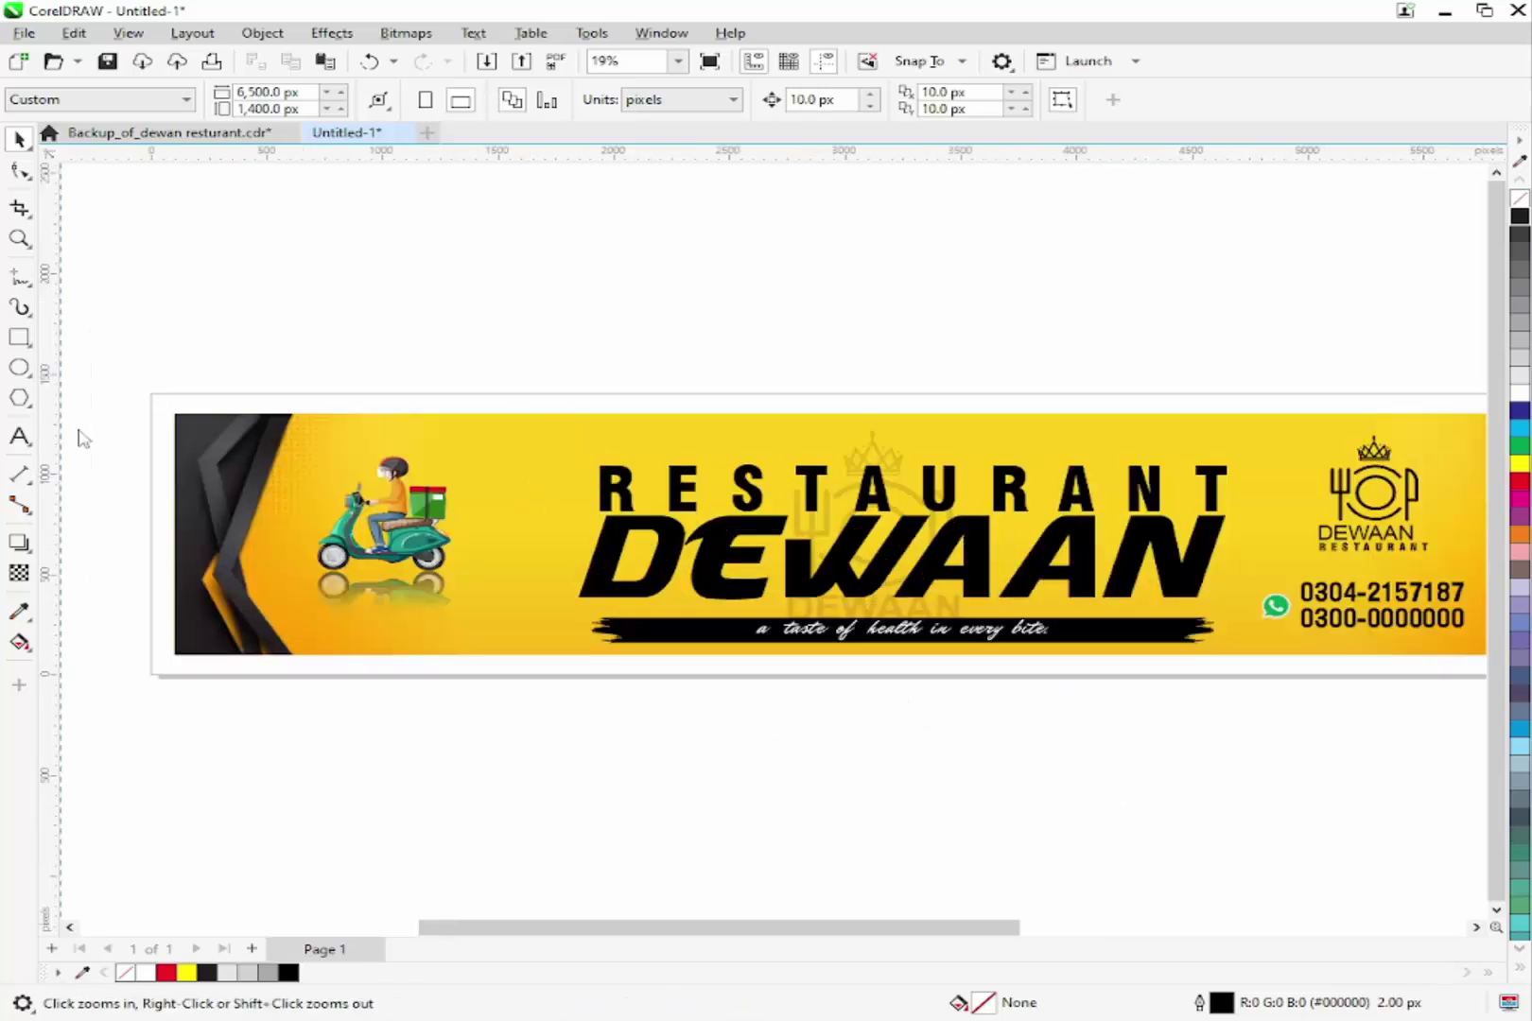
- Place vertical guidelines at the title's left and right edges, at about 1,856 px and 4,650 px
{"action": "right_click", "coordinate": [581, 546]}
{"action": "left_click", "coordinate": [579, 394]}
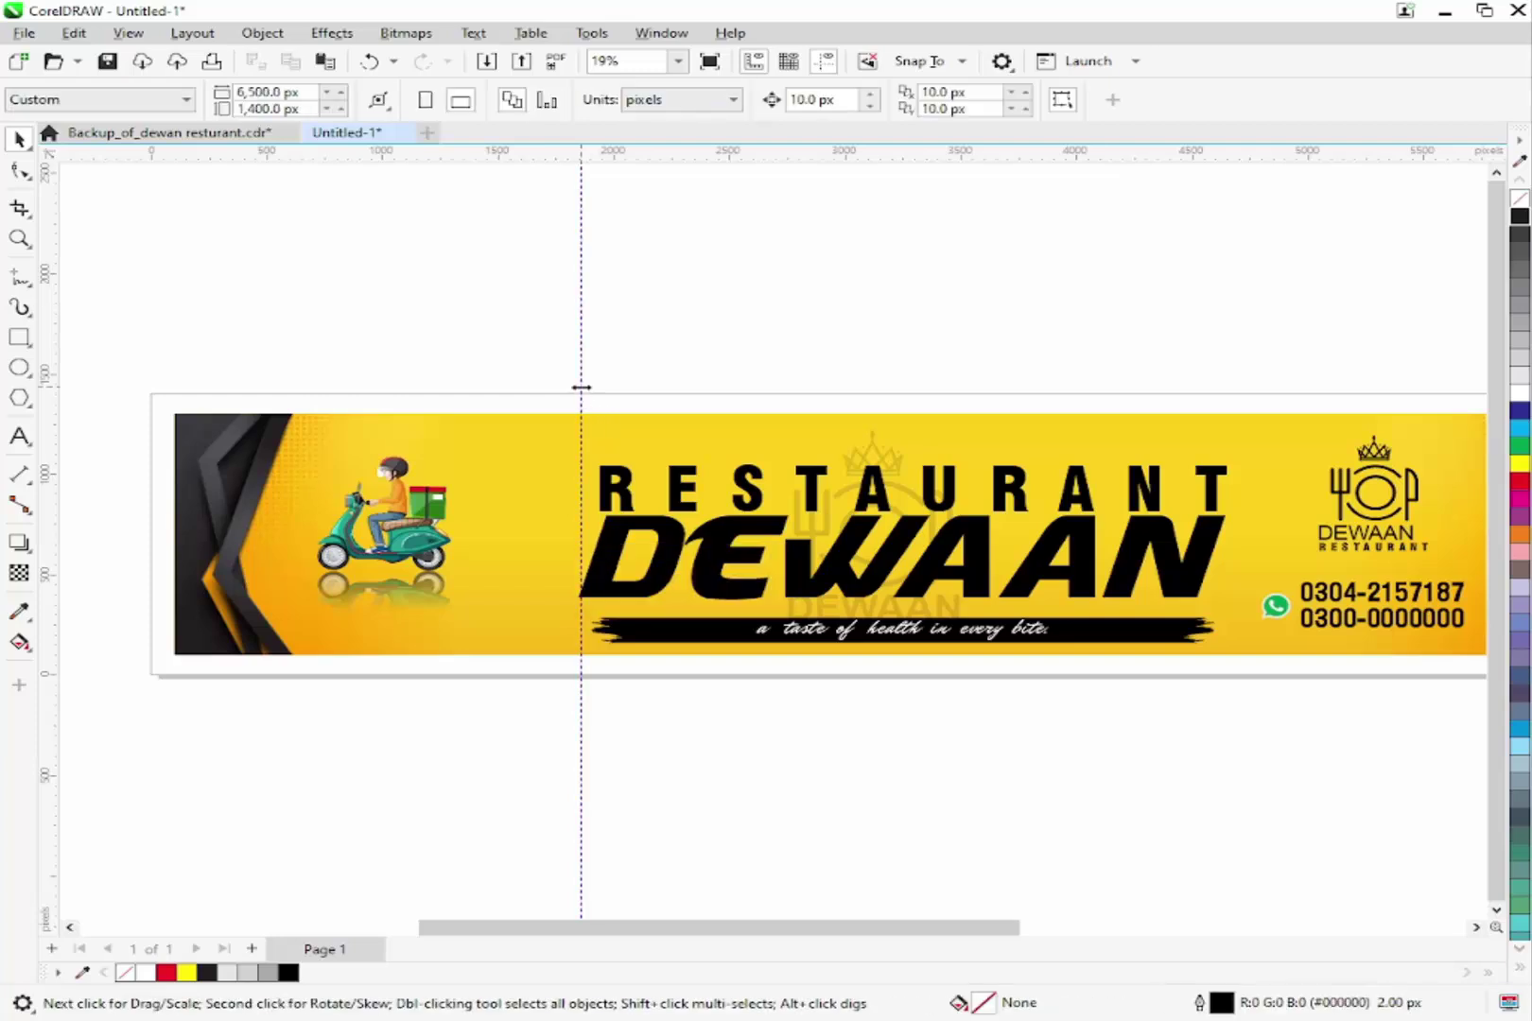
{"action": "left_click_drag", "start_coordinate": [580, 388], "coordinate": [977, 413]}
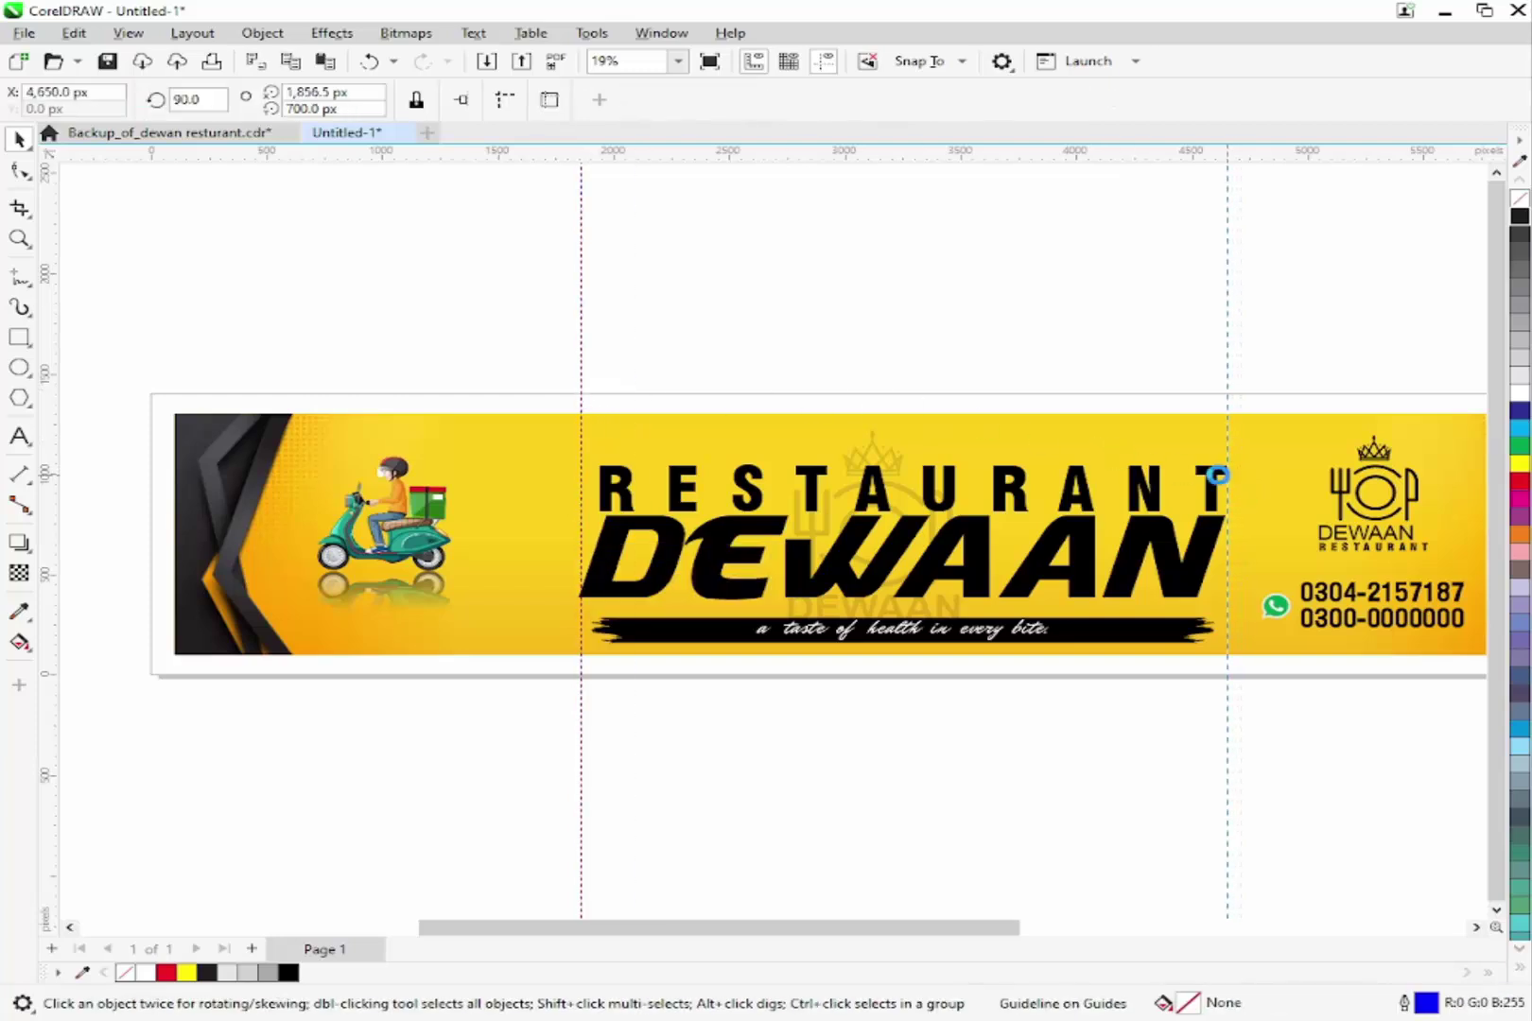
{"action": "left_click_drag", "start_coordinate": [1218, 476], "coordinate": [1218, 476]}
- Place horizontal guidelines just above the word RESTAURANT at about 1,063 px and along the banner's bottom edge
{"action": "left_click", "coordinate": [905, 396]}
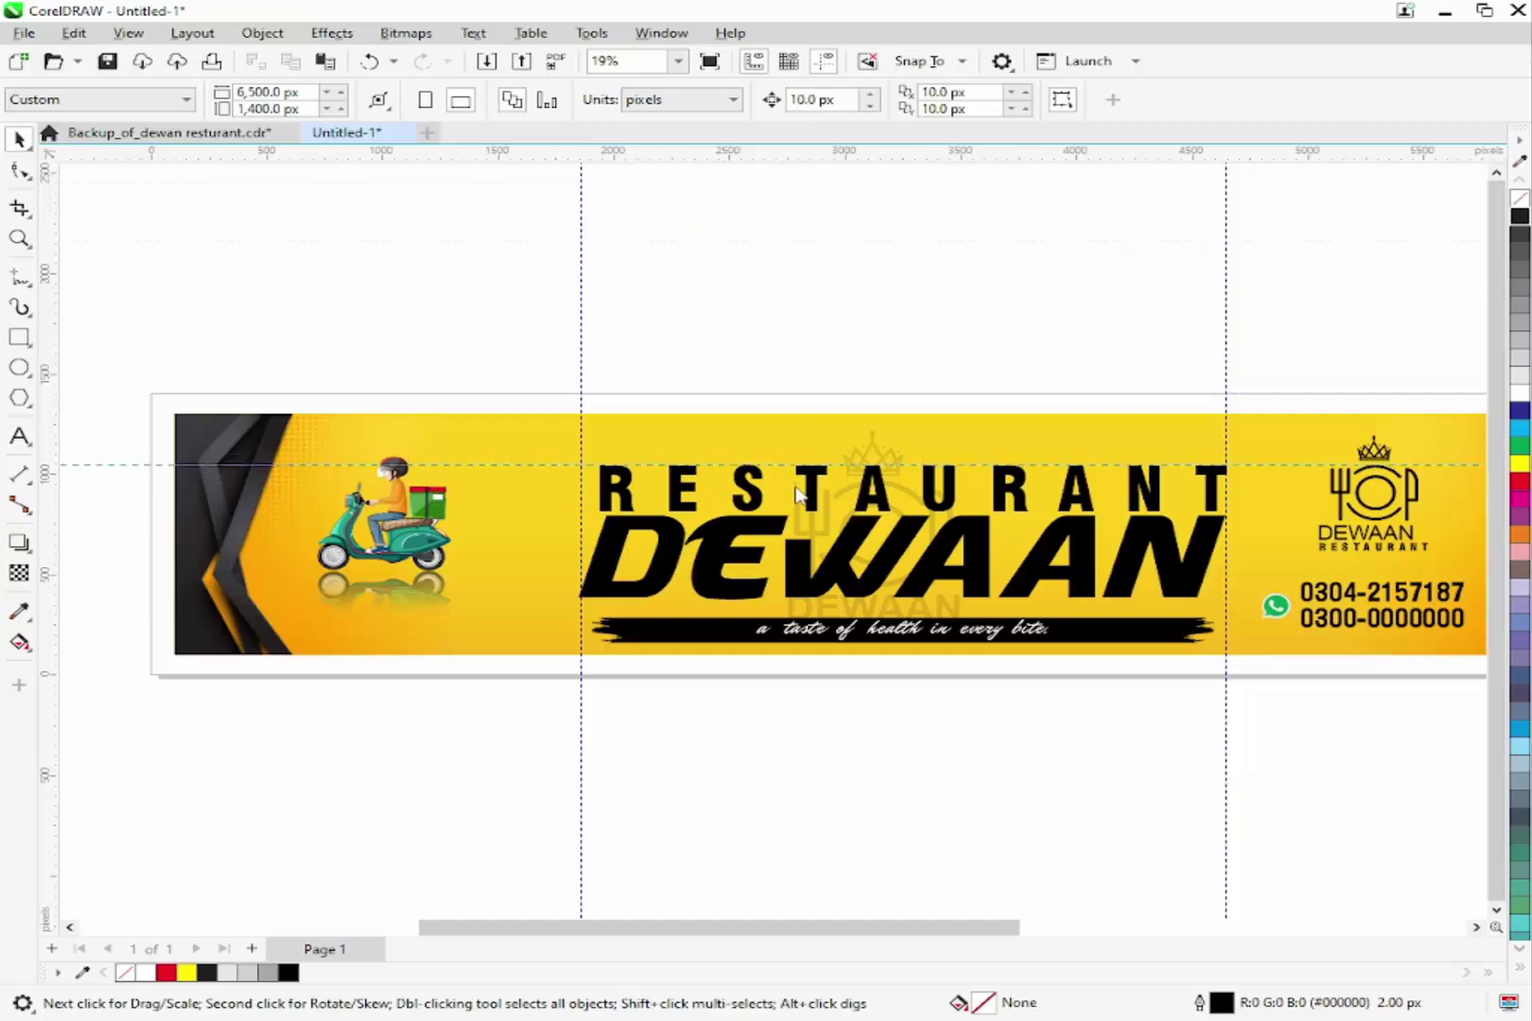
{"action": "left_click_drag", "start_coordinate": [797, 493], "coordinate": [806, 477]}
{"action": "right_click", "coordinate": [806, 470]}
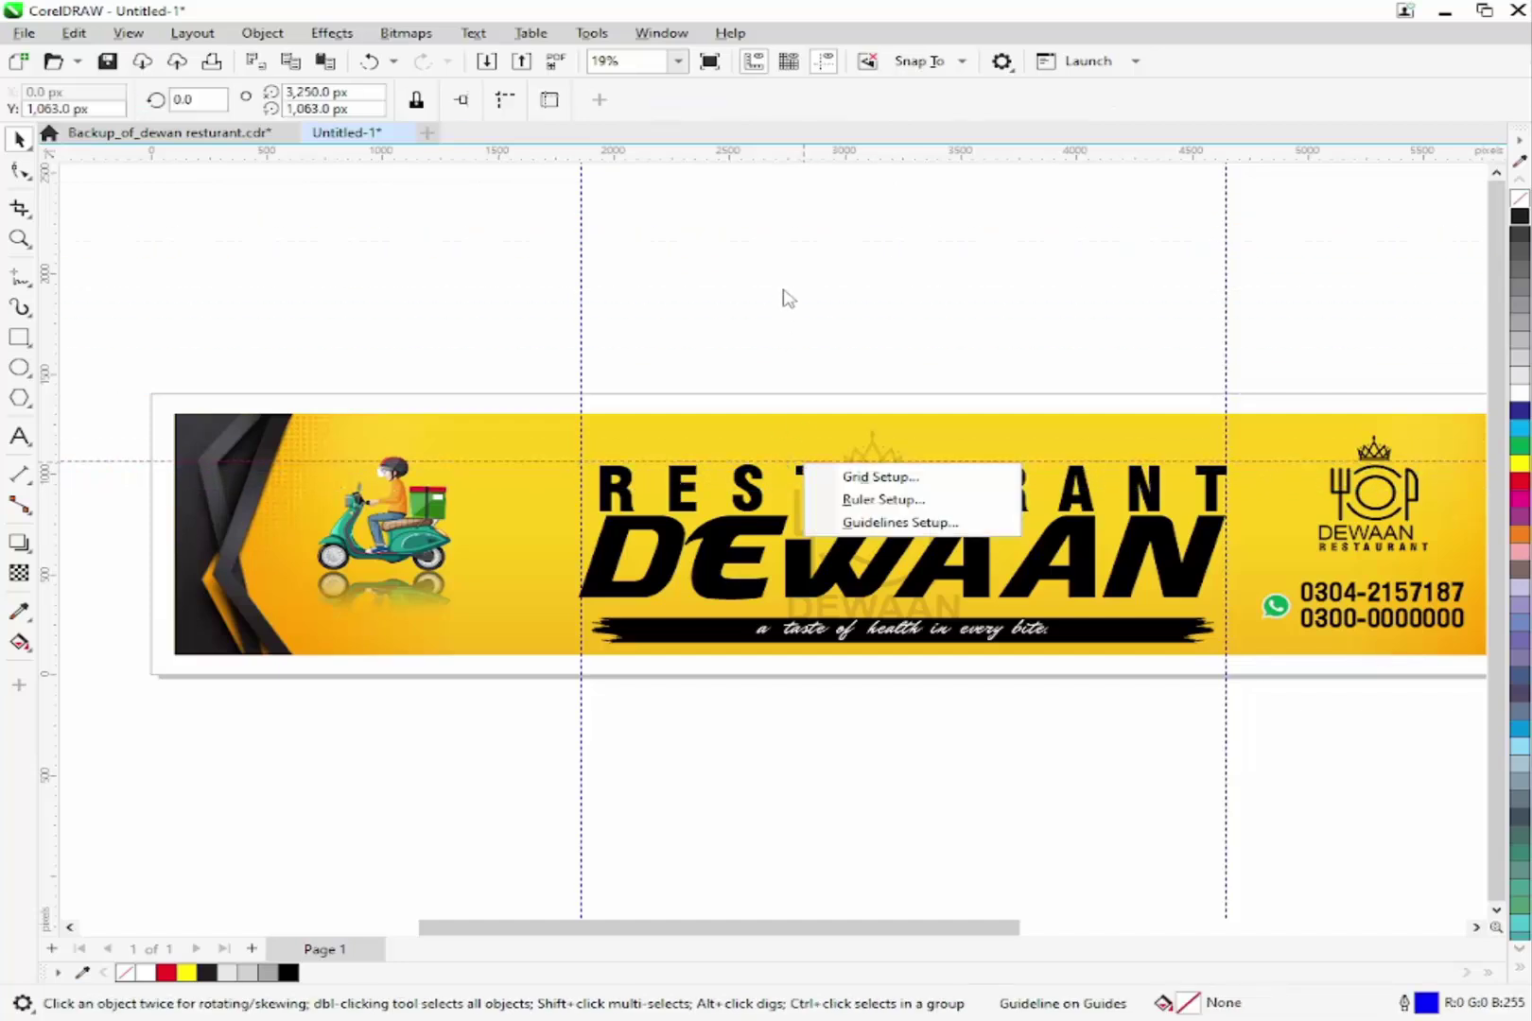
{"action": "left_click", "coordinate": [783, 298]}
{"action": "left_click_drag", "start_coordinate": [771, 462], "coordinate": [772, 654]}
- Move the scooter with its reflection 20 px down so the helmet's top meets the upper guideline
{"action": "left_click", "coordinate": [486, 523]}
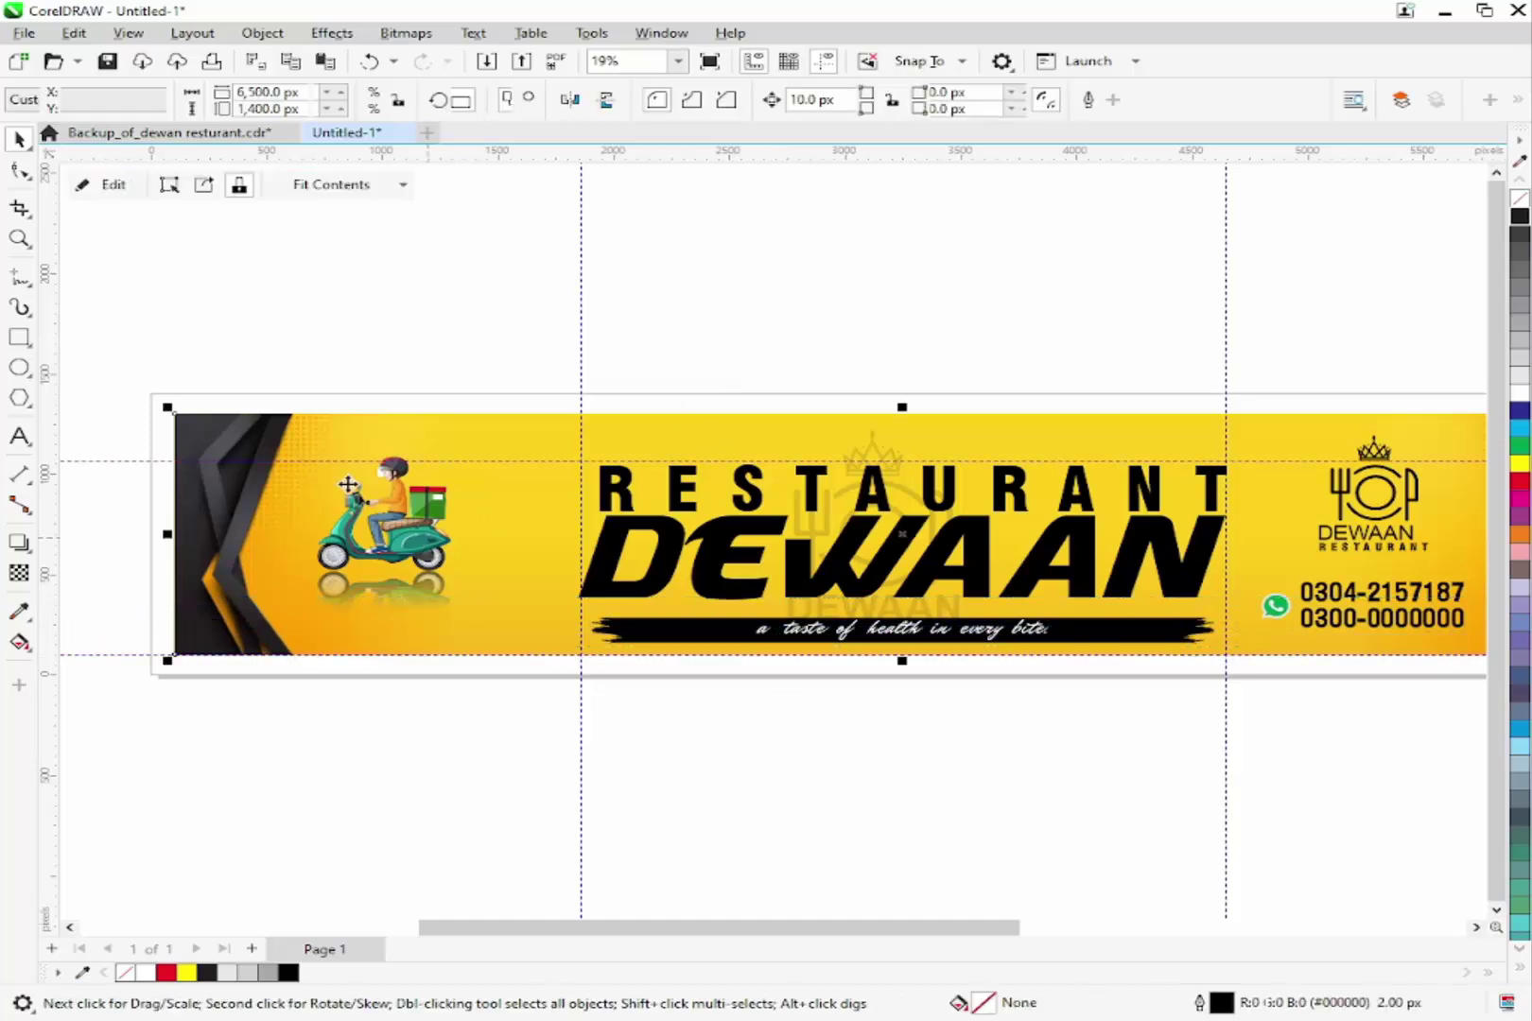
{"action": "left_click", "coordinate": [513, 693]}
{"action": "left_click", "coordinate": [444, 560]}
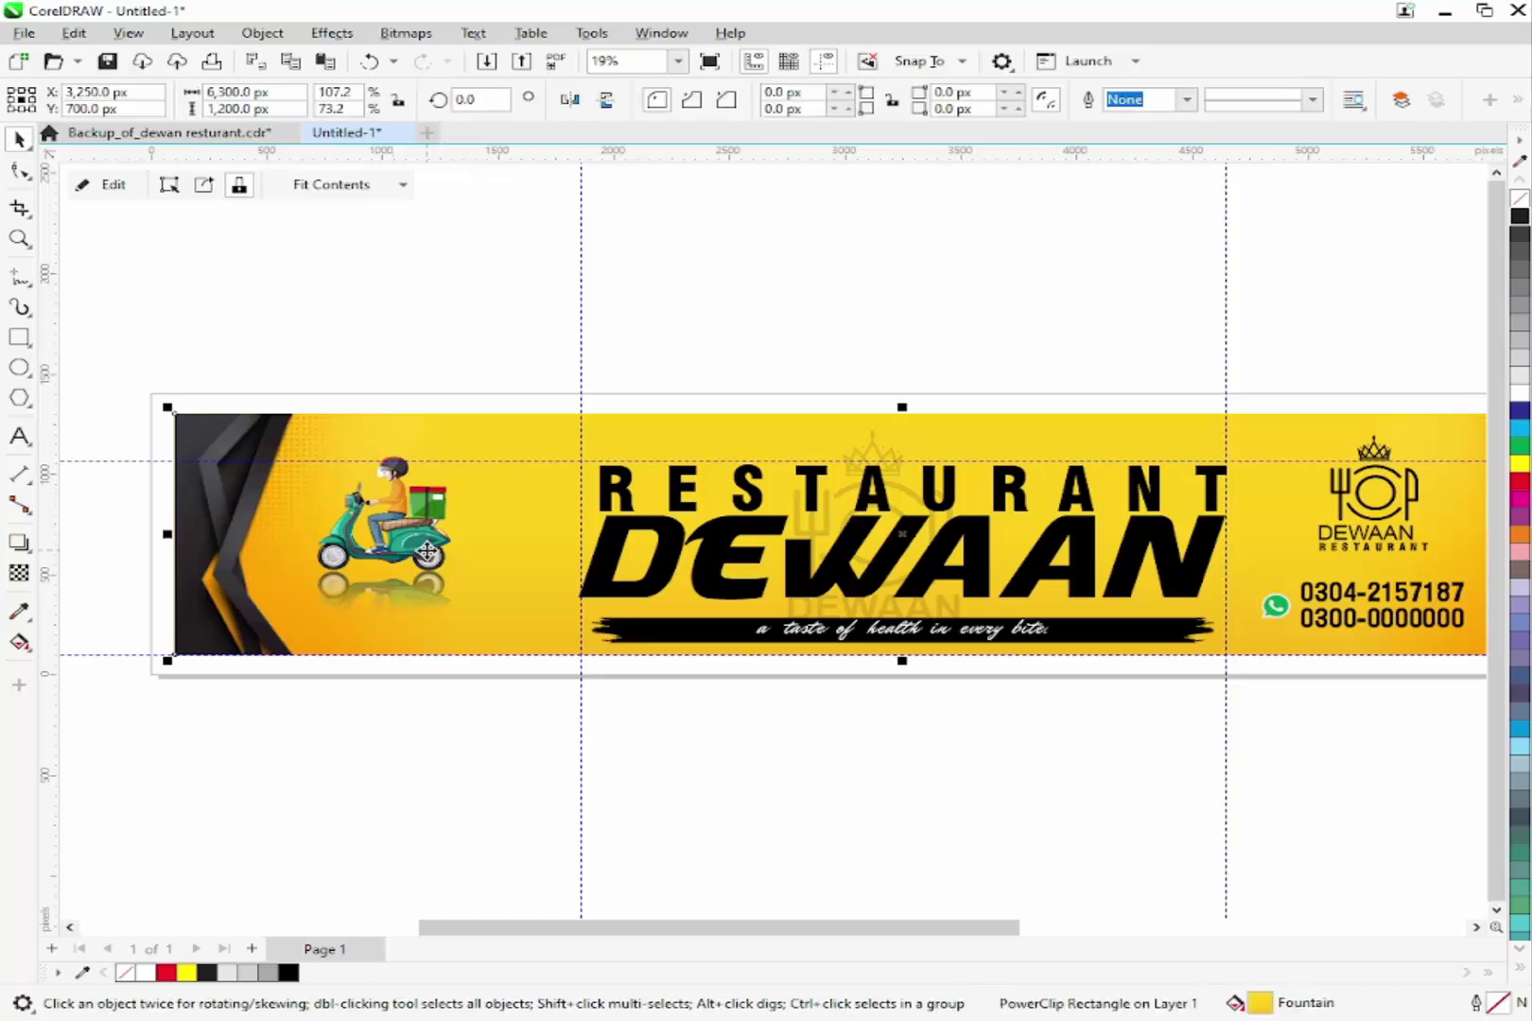
{"action": "left_click", "coordinate": [449, 453]}
{"action": "left_click", "coordinate": [440, 347]}
{"action": "left_click", "coordinate": [401, 511]}
{"action": "left_click", "coordinate": [401, 510], "text": "ctrl"}
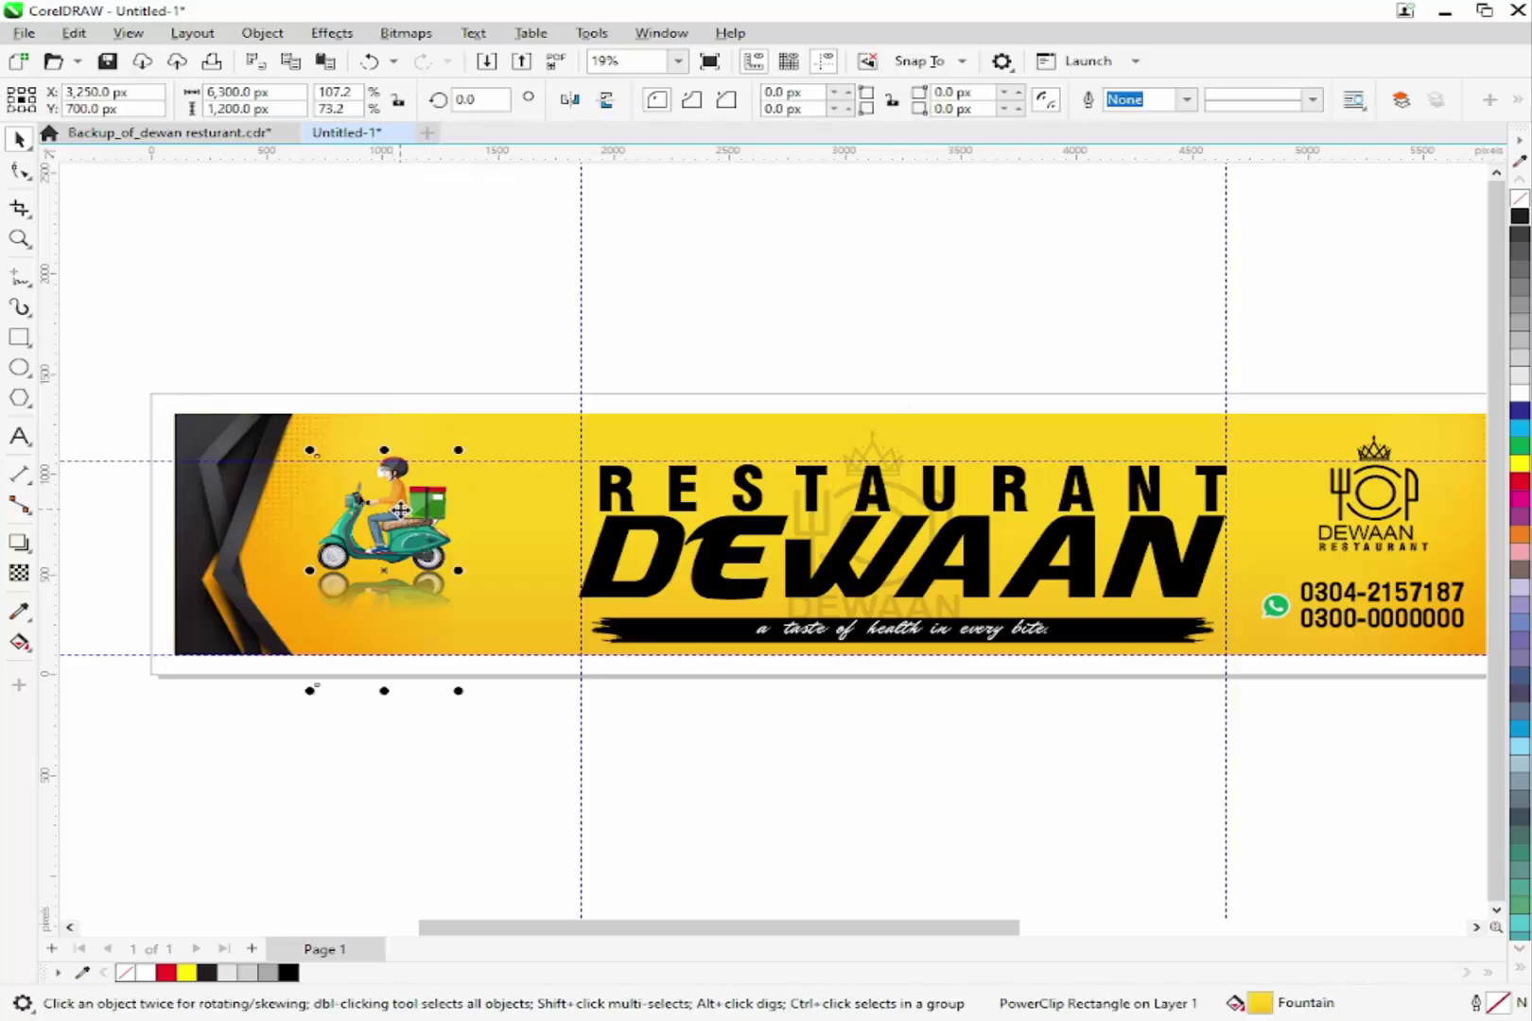
{"action": "key", "text": "Down"}
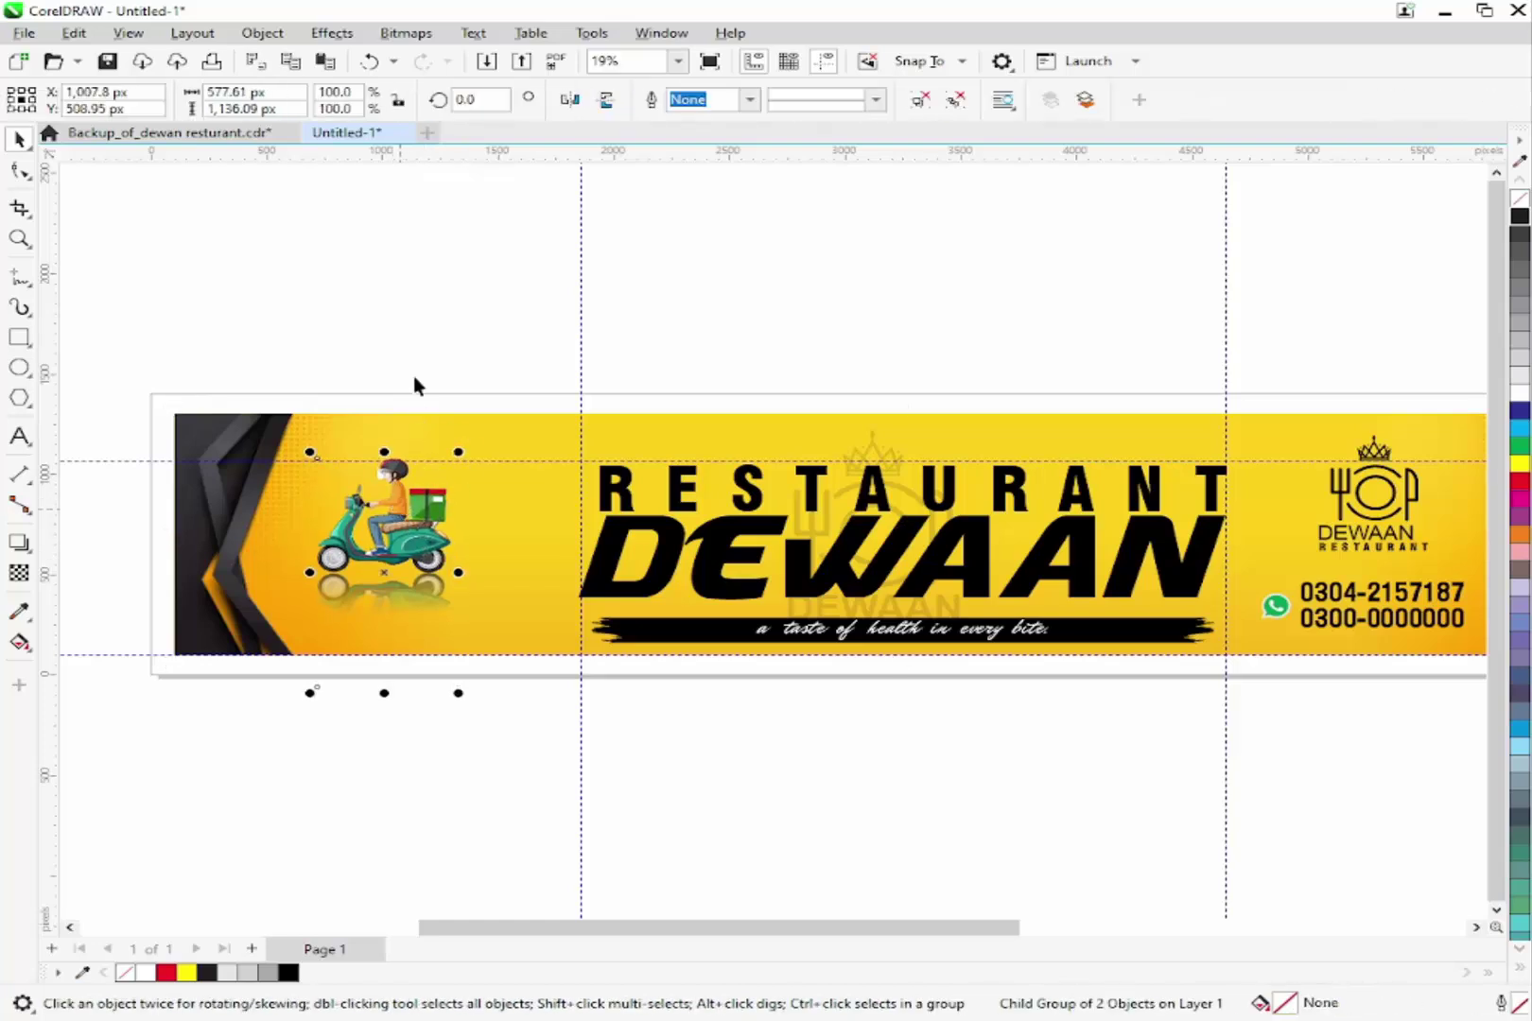
{"action": "left_click_drag", "start_coordinate": [266, 403], "coordinate": [593, 647]}
{"action": "left_click", "coordinate": [632, 424]}
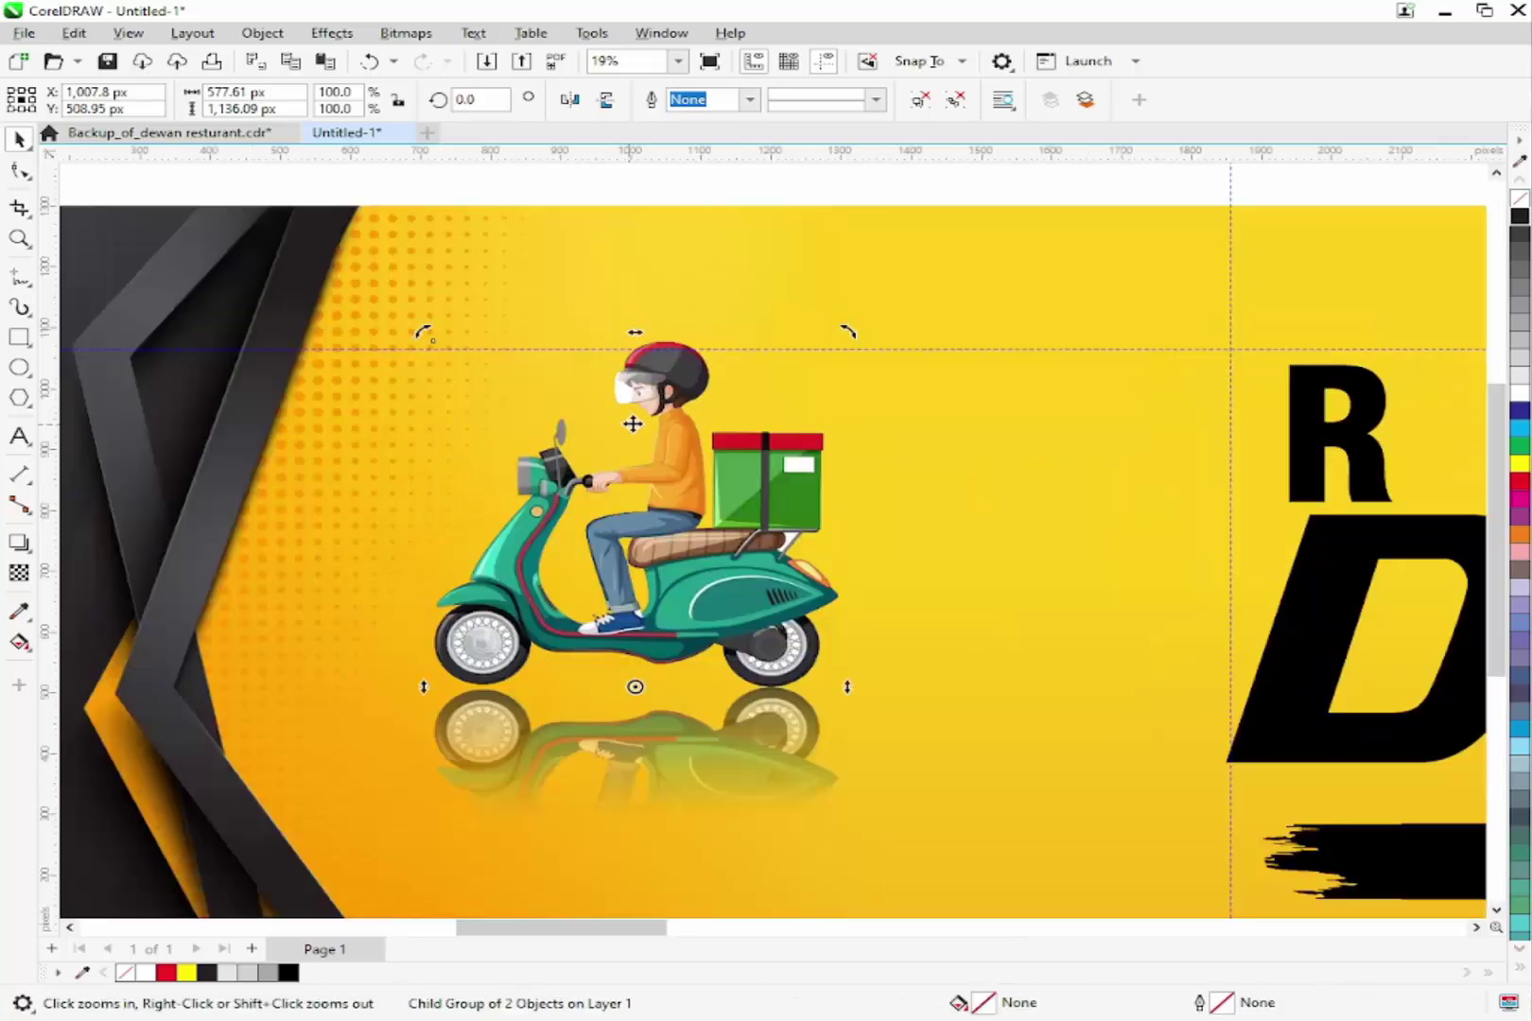
{"action": "key", "text": "Down"}
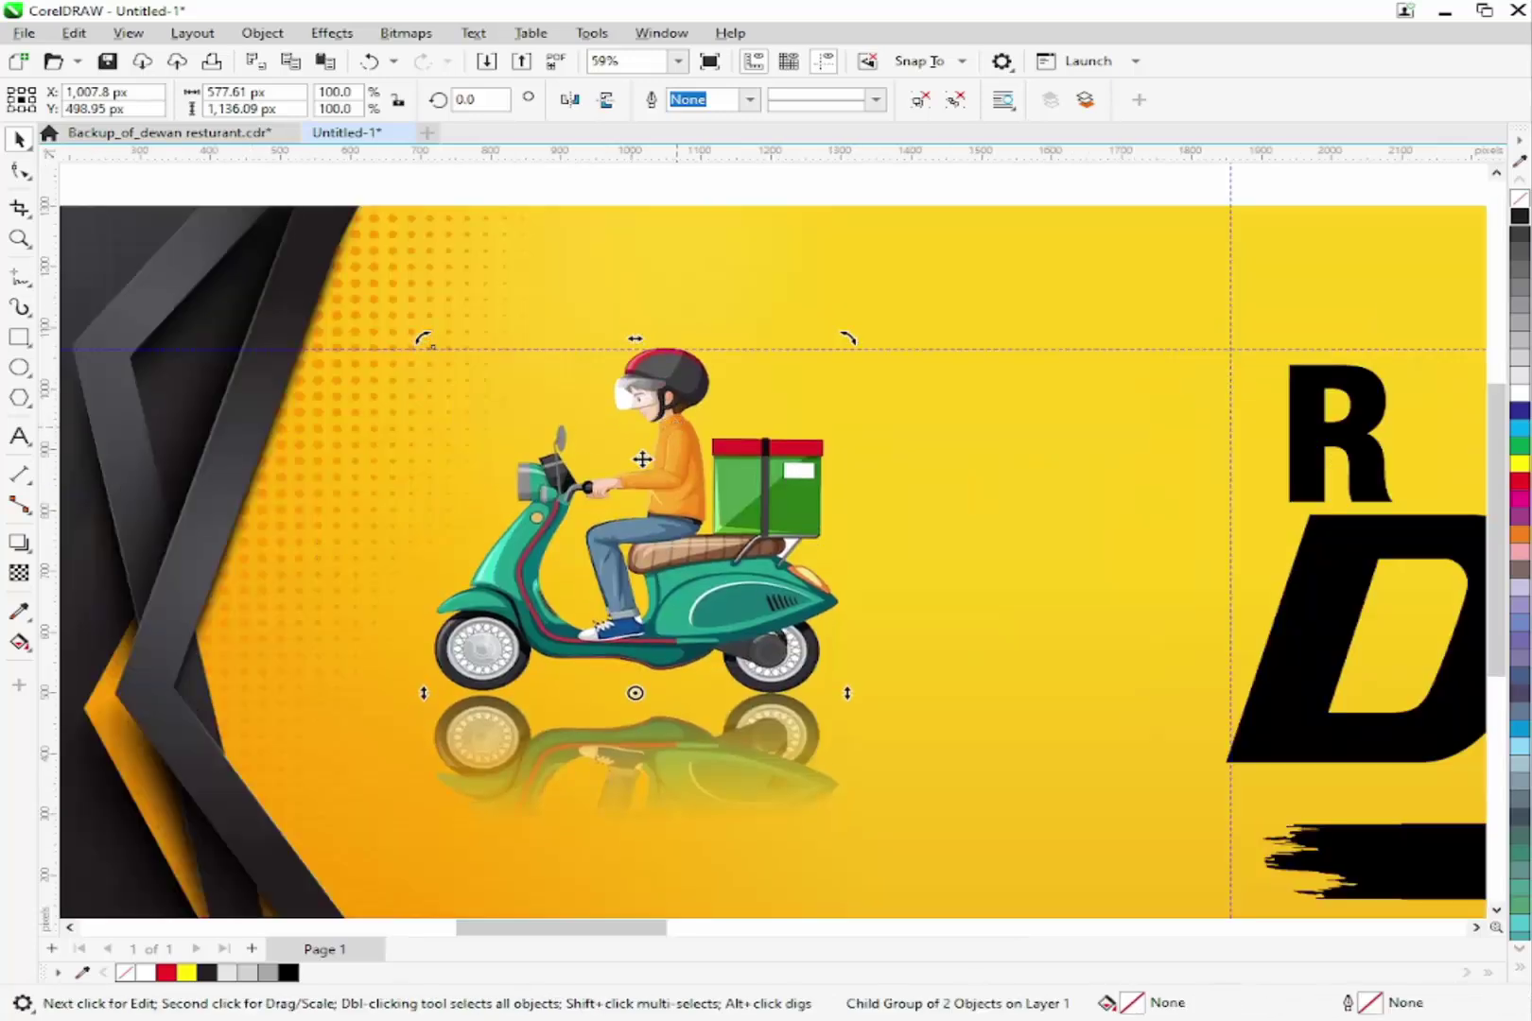
- Scale the Dewaan logo above the phone numbers down to about 416 × 513 px, bringing its crown near the upper guideline
{"action": "scroll", "coordinate": [629, 472], "scroll_direction": "down", "scroll_amount": 3}
{"action": "scroll", "coordinate": [690, 477], "scroll_direction": "down", "scroll_amount": 2}
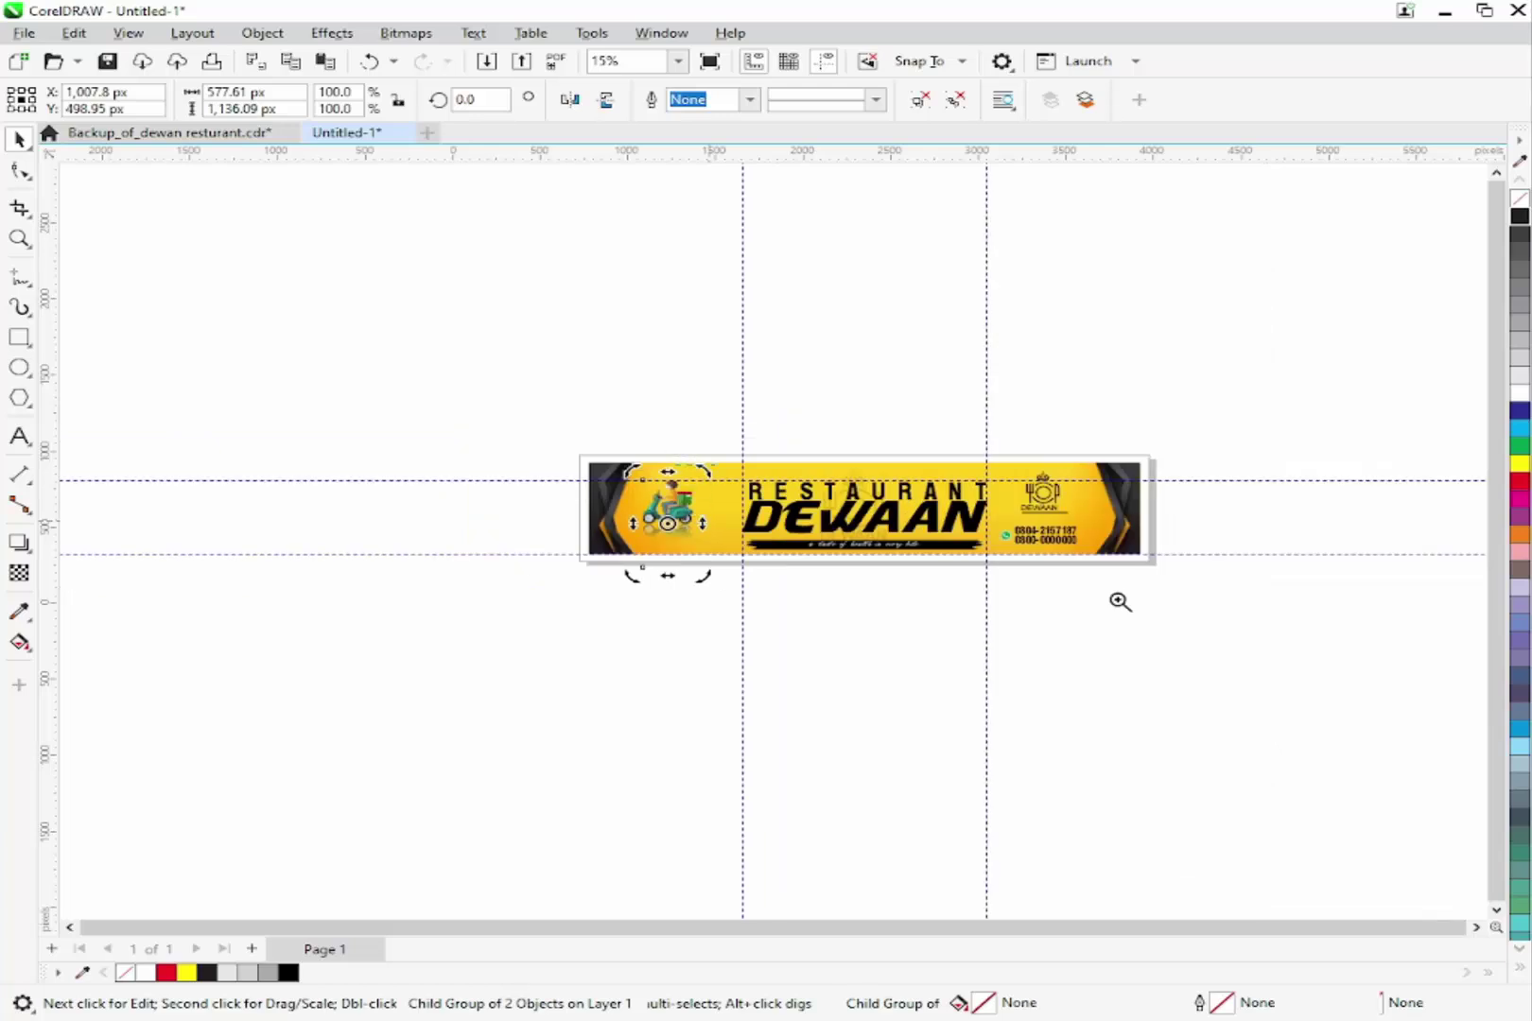
{"action": "scroll", "coordinate": [1118, 602], "scroll_direction": "up", "scroll_amount": 2}
{"action": "left_click_drag", "start_coordinate": [1057, 274], "coordinate": [762, 506]}
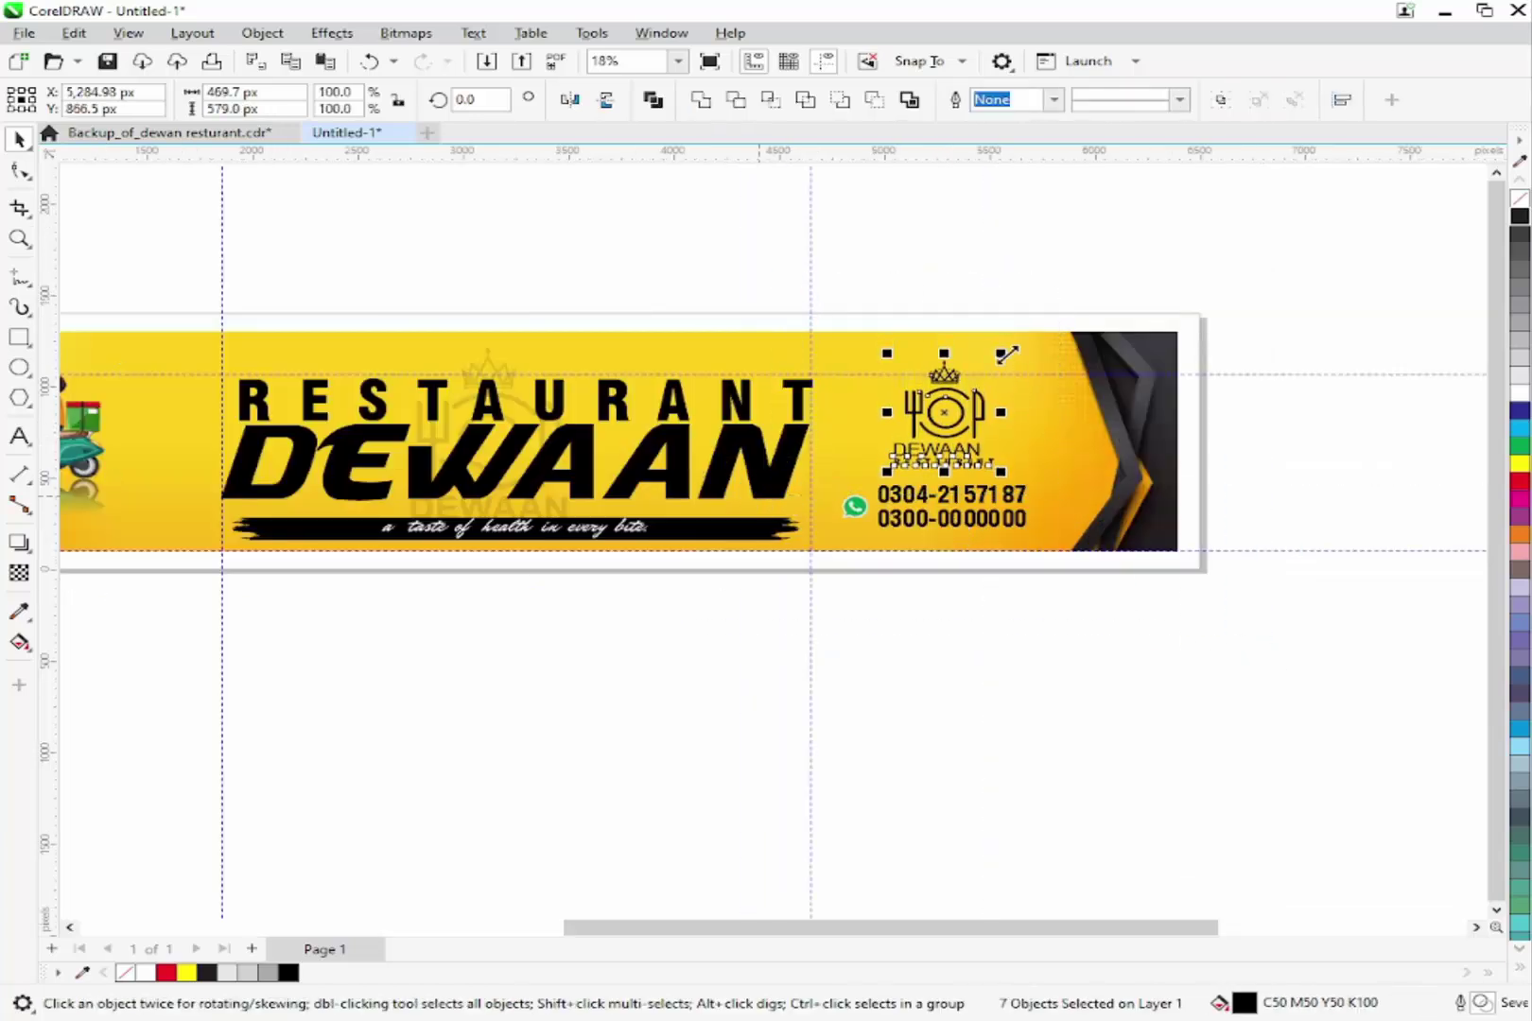
{"action": "left_click_drag", "start_coordinate": [1000, 345], "coordinate": [992, 364]}
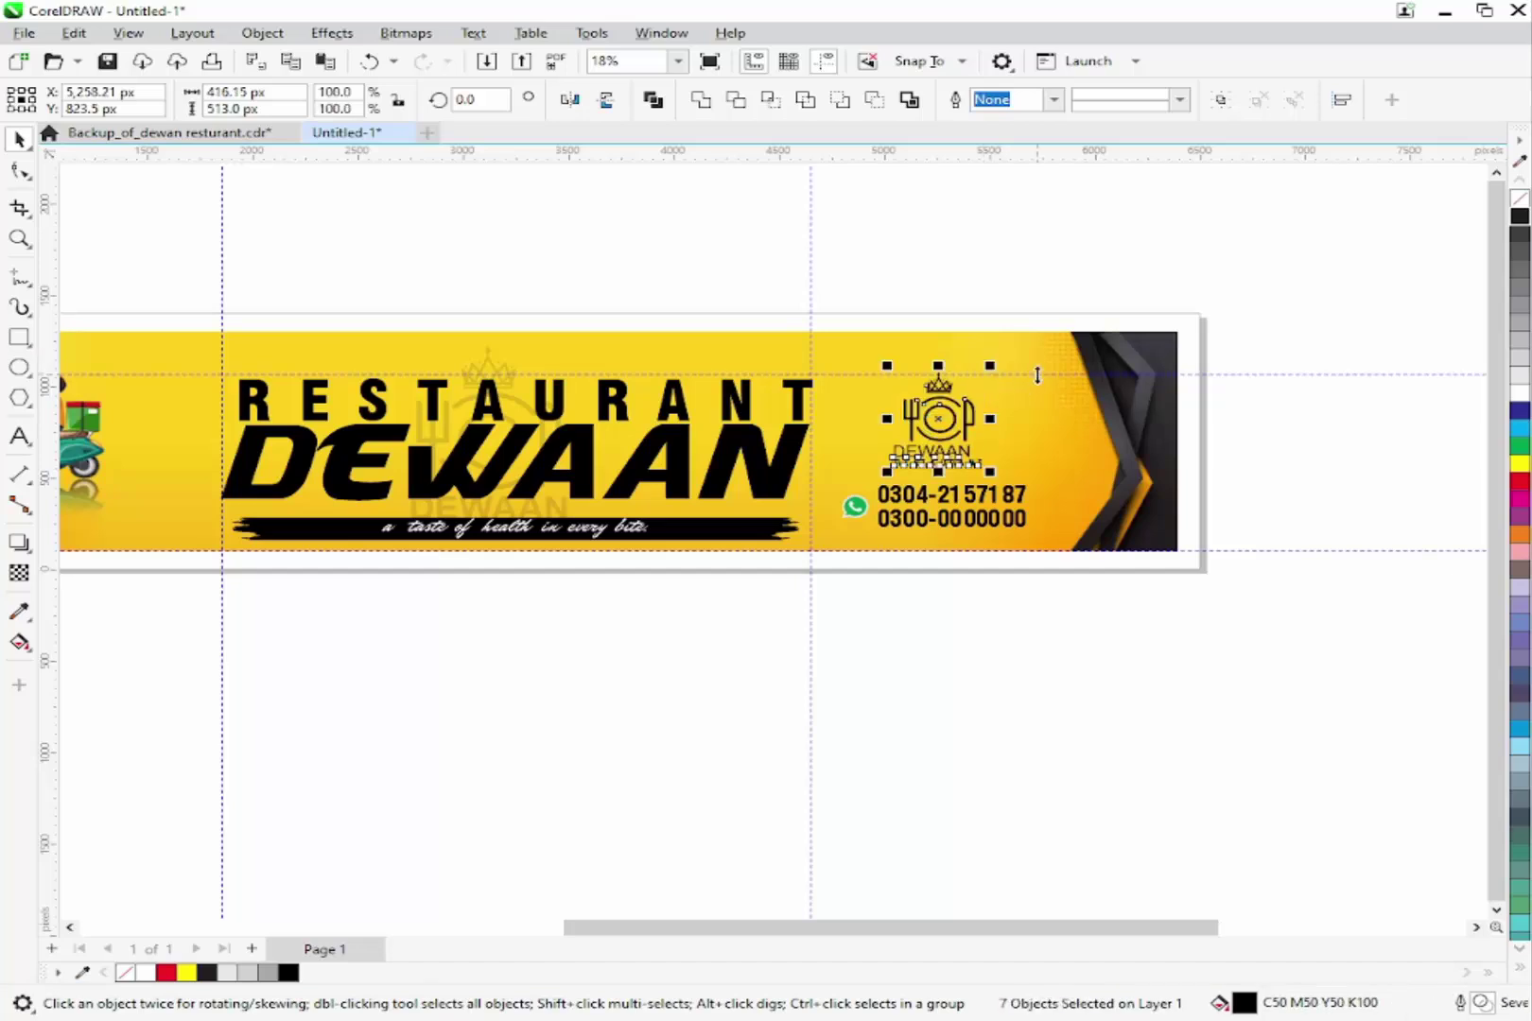
{"action": "left_click", "coordinate": [972, 253]}
- Examine how the scooter, title and logo line up with the guidelines across the full banner
{"action": "scroll", "coordinate": [881, 519], "scroll_direction": "down", "scroll_amount": 1}
{"action": "left_click_drag", "start_coordinate": [1105, 624], "coordinate": [416, 423]}
{"action": "scroll", "coordinate": [1005, 393], "scroll_direction": "down", "scroll_amount": 1}
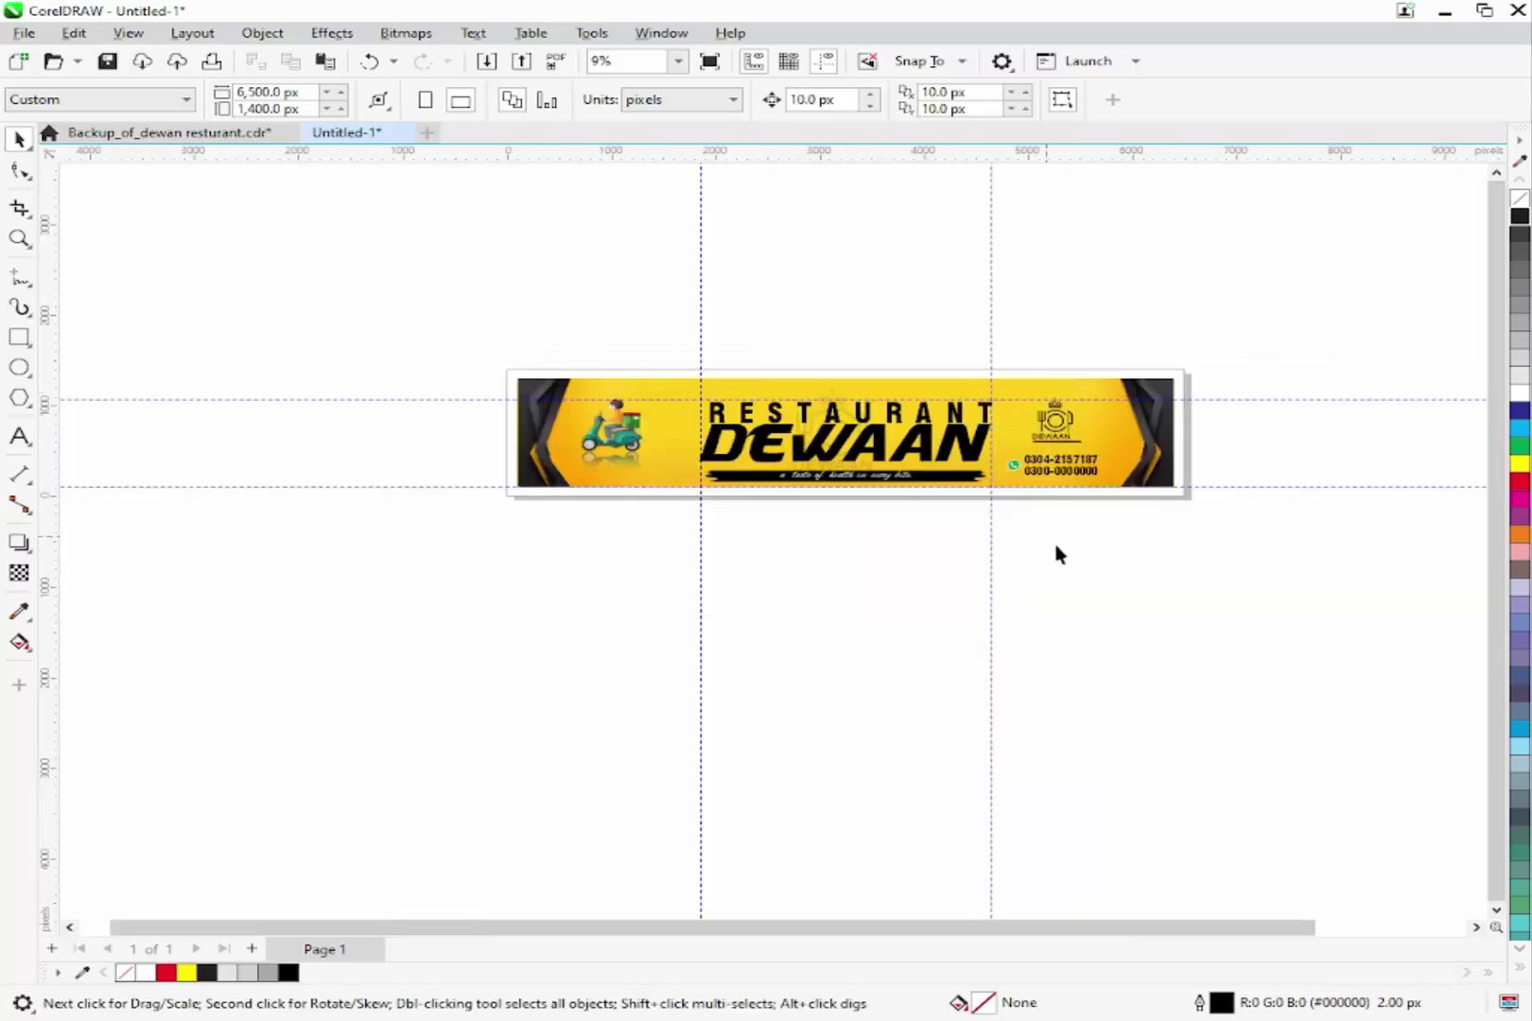
{"action": "key", "text": "F2"}
{"action": "left_click_drag", "start_coordinate": [1214, 599], "coordinate": [322, 330]}
{"action": "scroll", "coordinate": [573, 451], "scroll_direction": "down", "scroll_amount": 1}
{"action": "key", "text": "F2"}
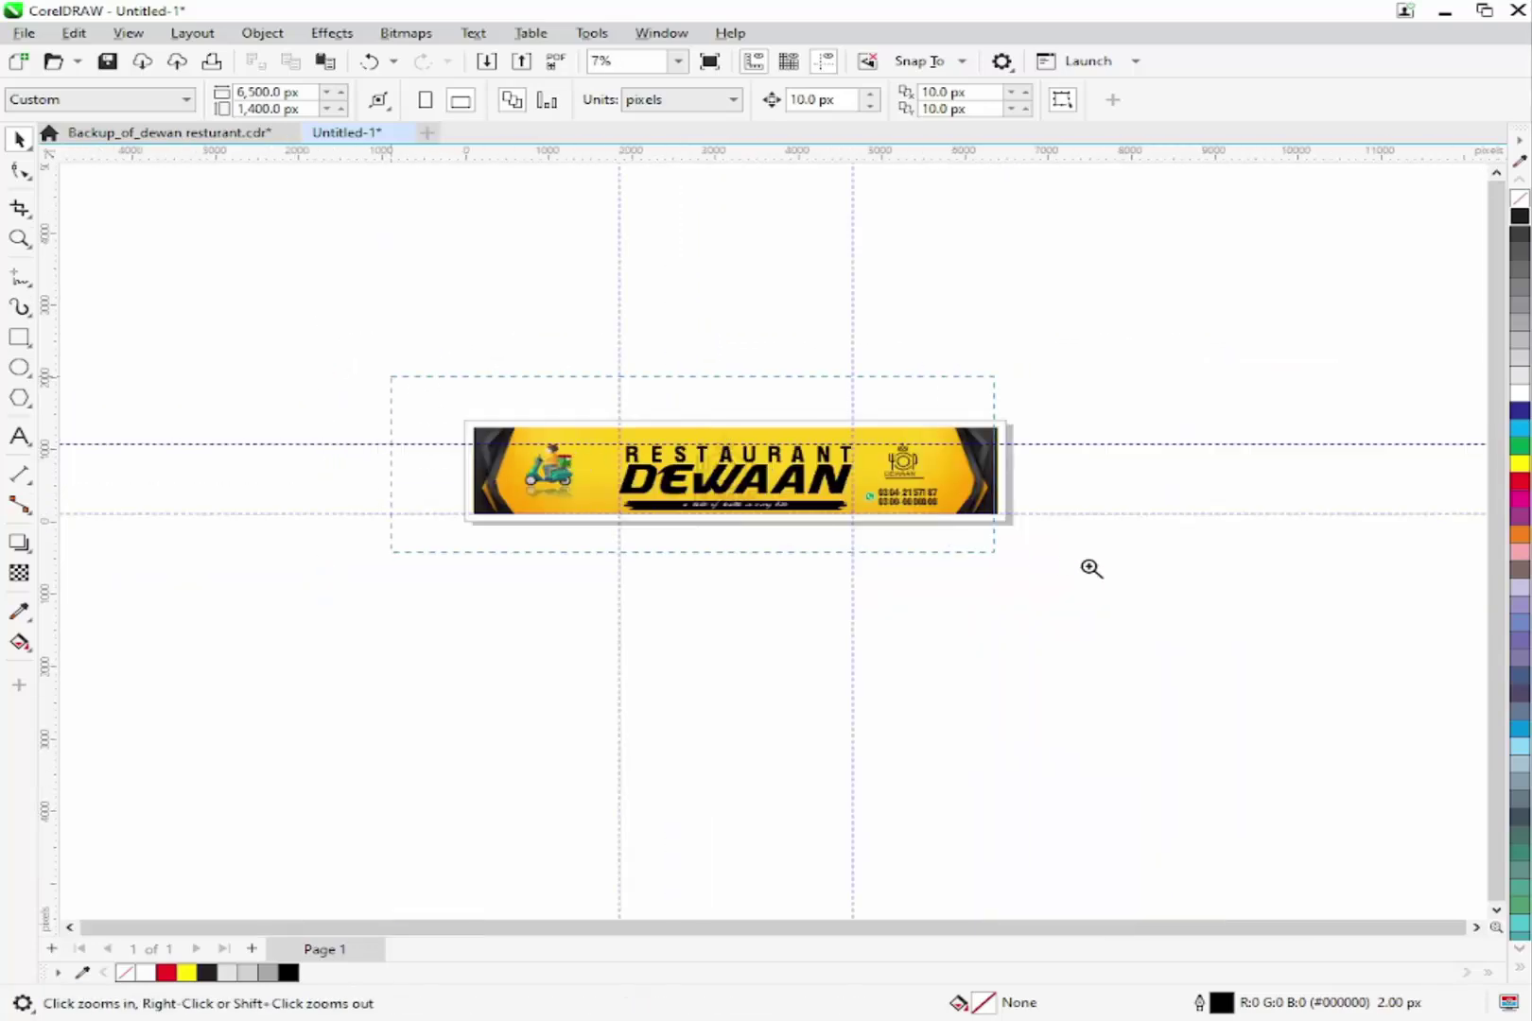
{"action": "left_click", "coordinate": [740, 470]}
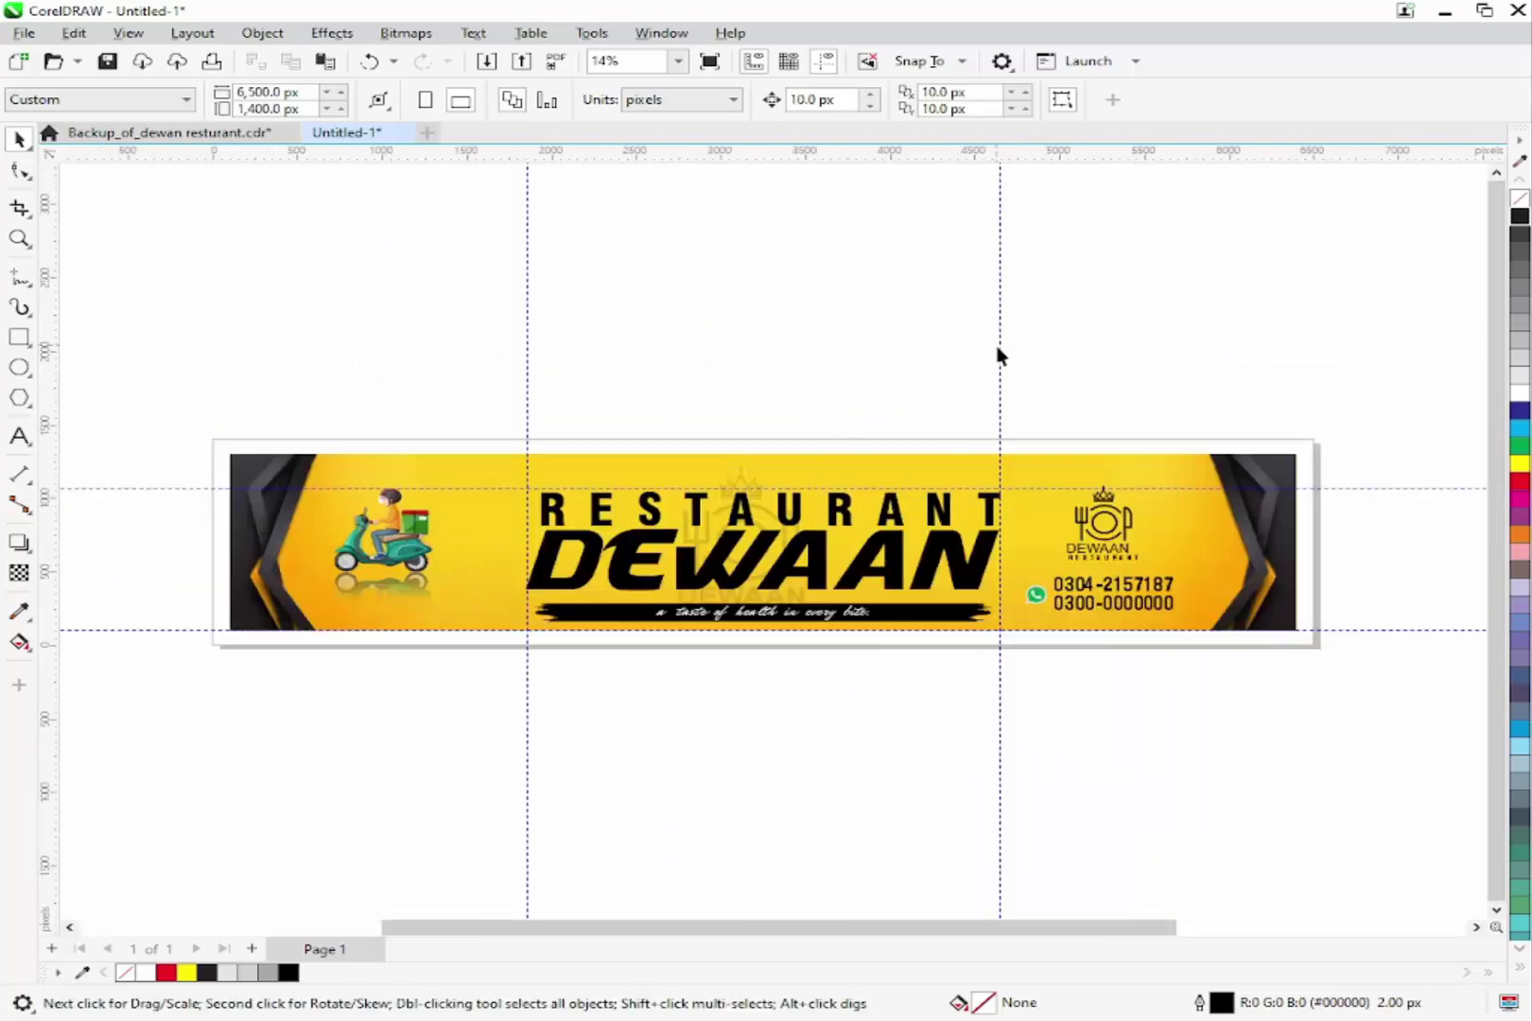
- Delete the two vertical and two horizontal guidelines
{"action": "left_click", "coordinate": [1000, 388]}
{"action": "key", "text": "Delete"}
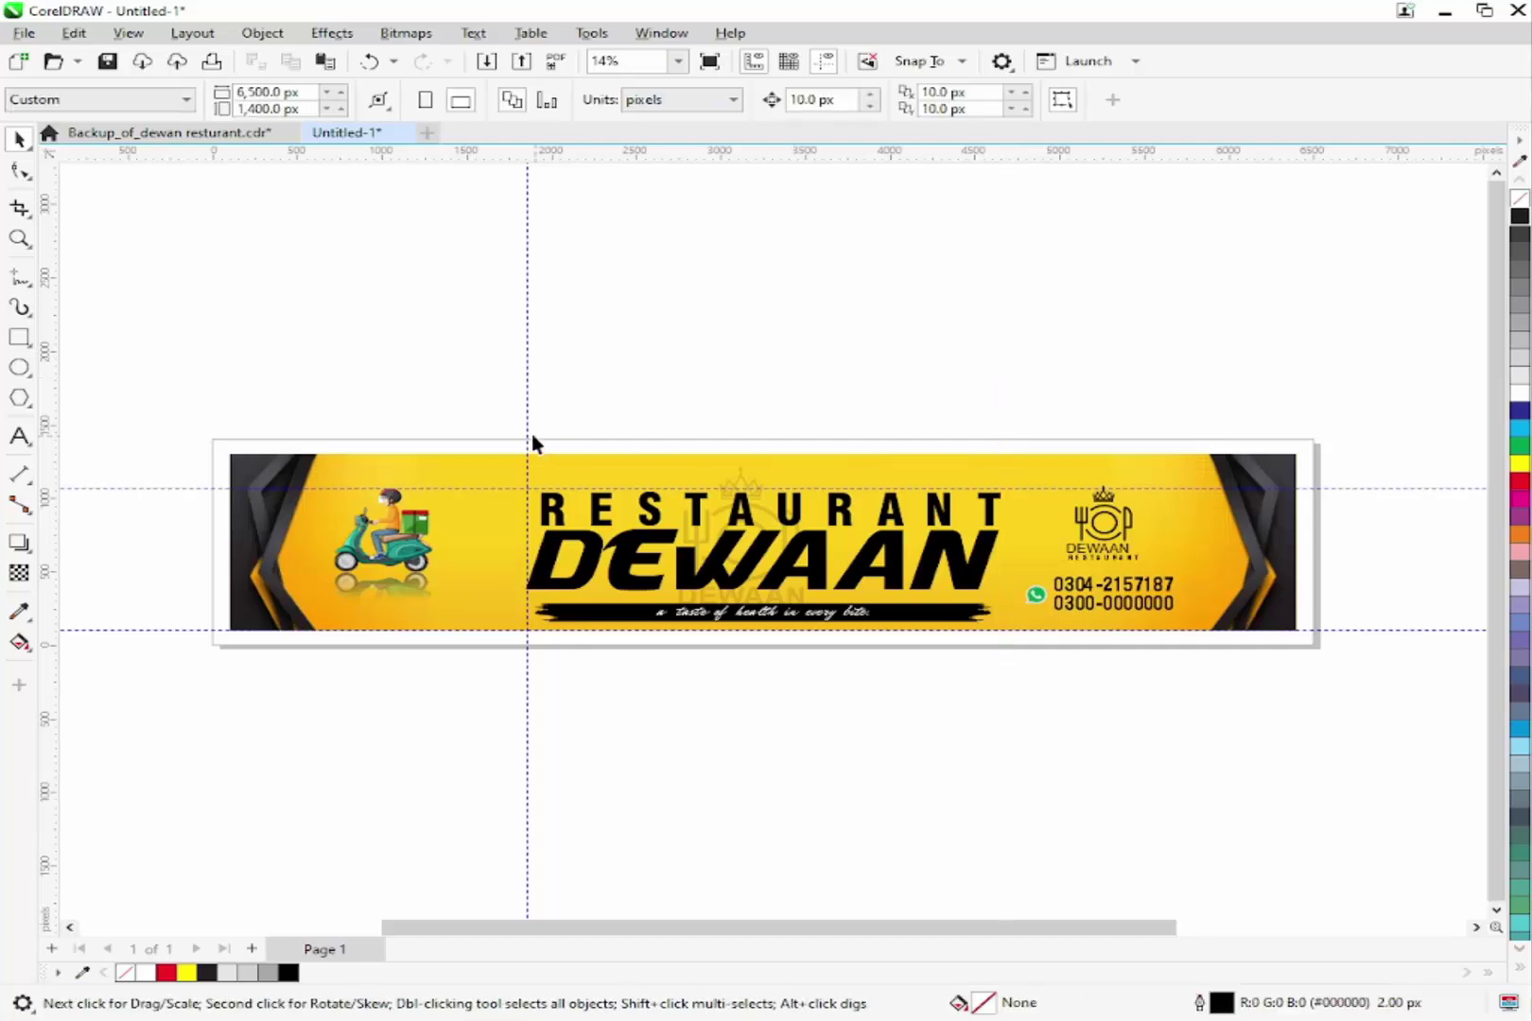
{"action": "left_click", "coordinate": [528, 432]}
{"action": "key", "text": "Delete"}
{"action": "left_click", "coordinate": [528, 489]}
{"action": "key", "text": "Delete"}
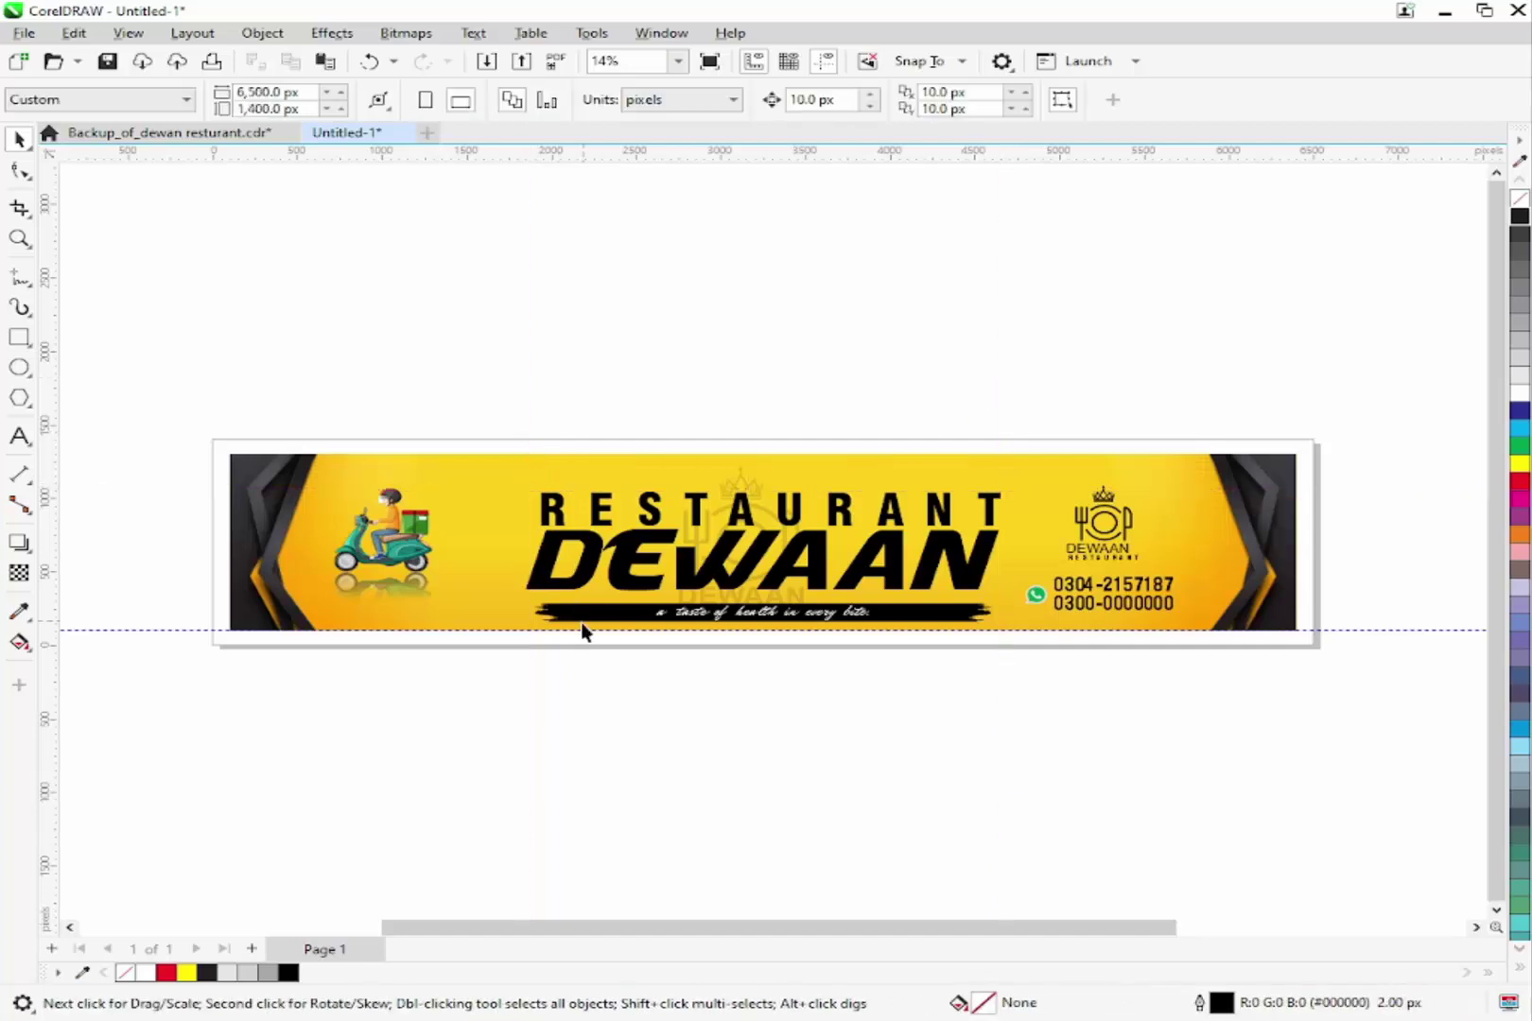
{"action": "left_click", "coordinate": [570, 630]}
{"action": "key", "text": "Delete"}
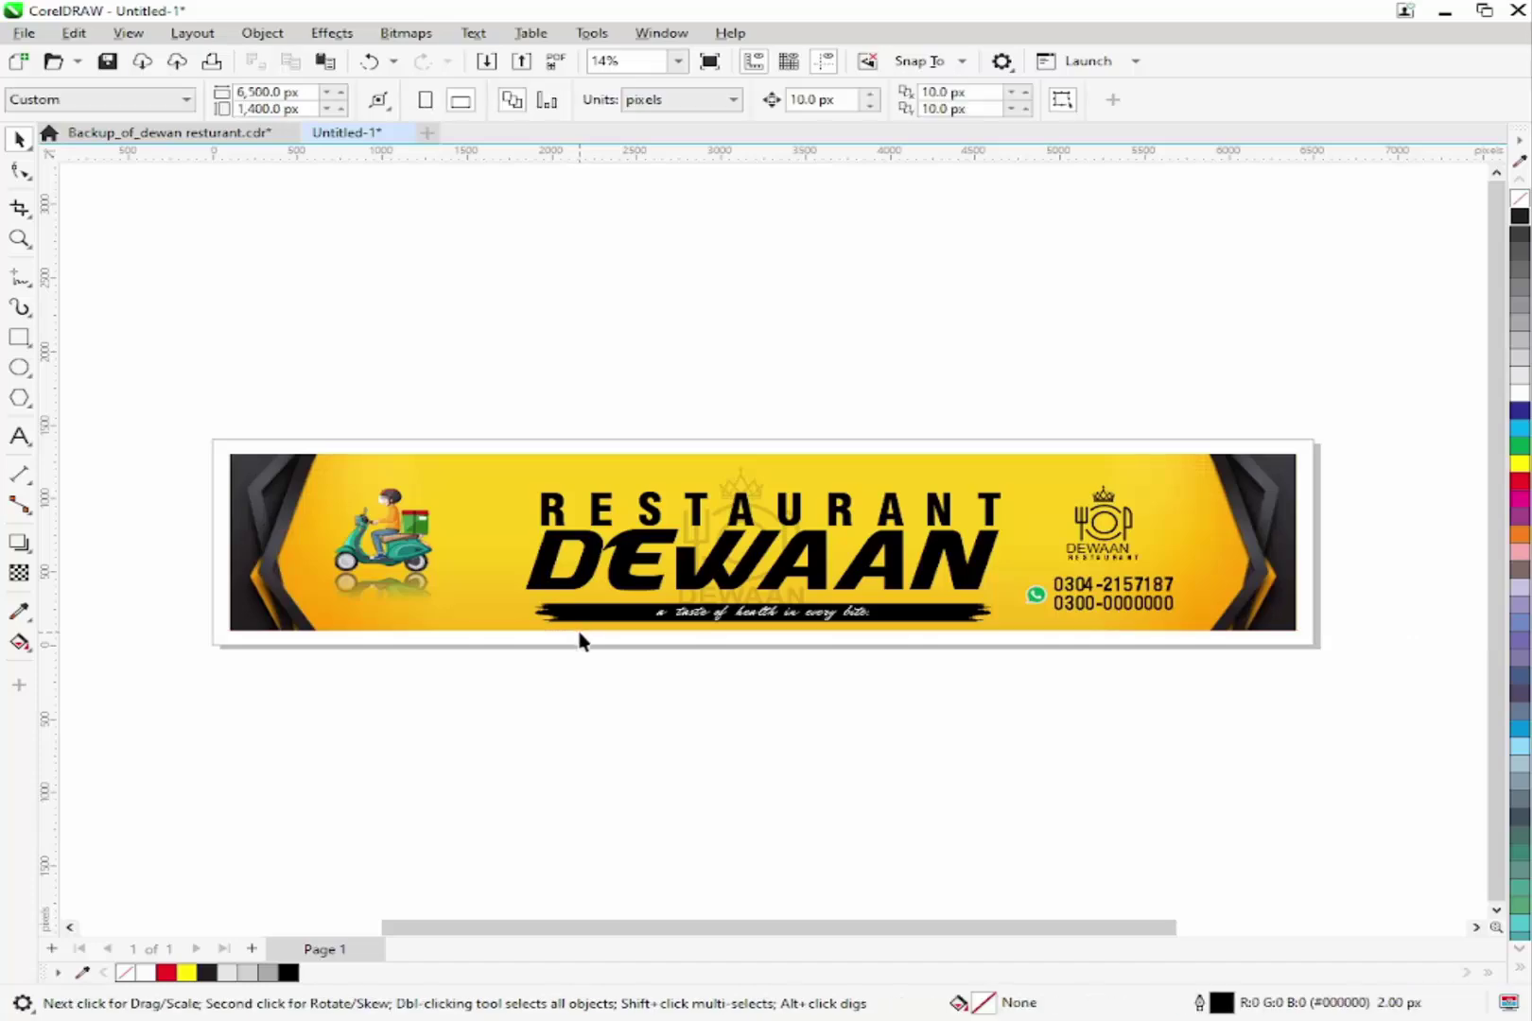
- Draw a rectangle of about 7,379 × 2,408 px surrounding the whole banner and page
{"action": "scroll", "coordinate": [584, 633], "scroll_direction": "up", "scroll_amount": 1}
{"action": "scroll", "coordinate": [588, 613], "scroll_direction": "down", "scroll_amount": 3}
{"action": "key", "text": "z"}
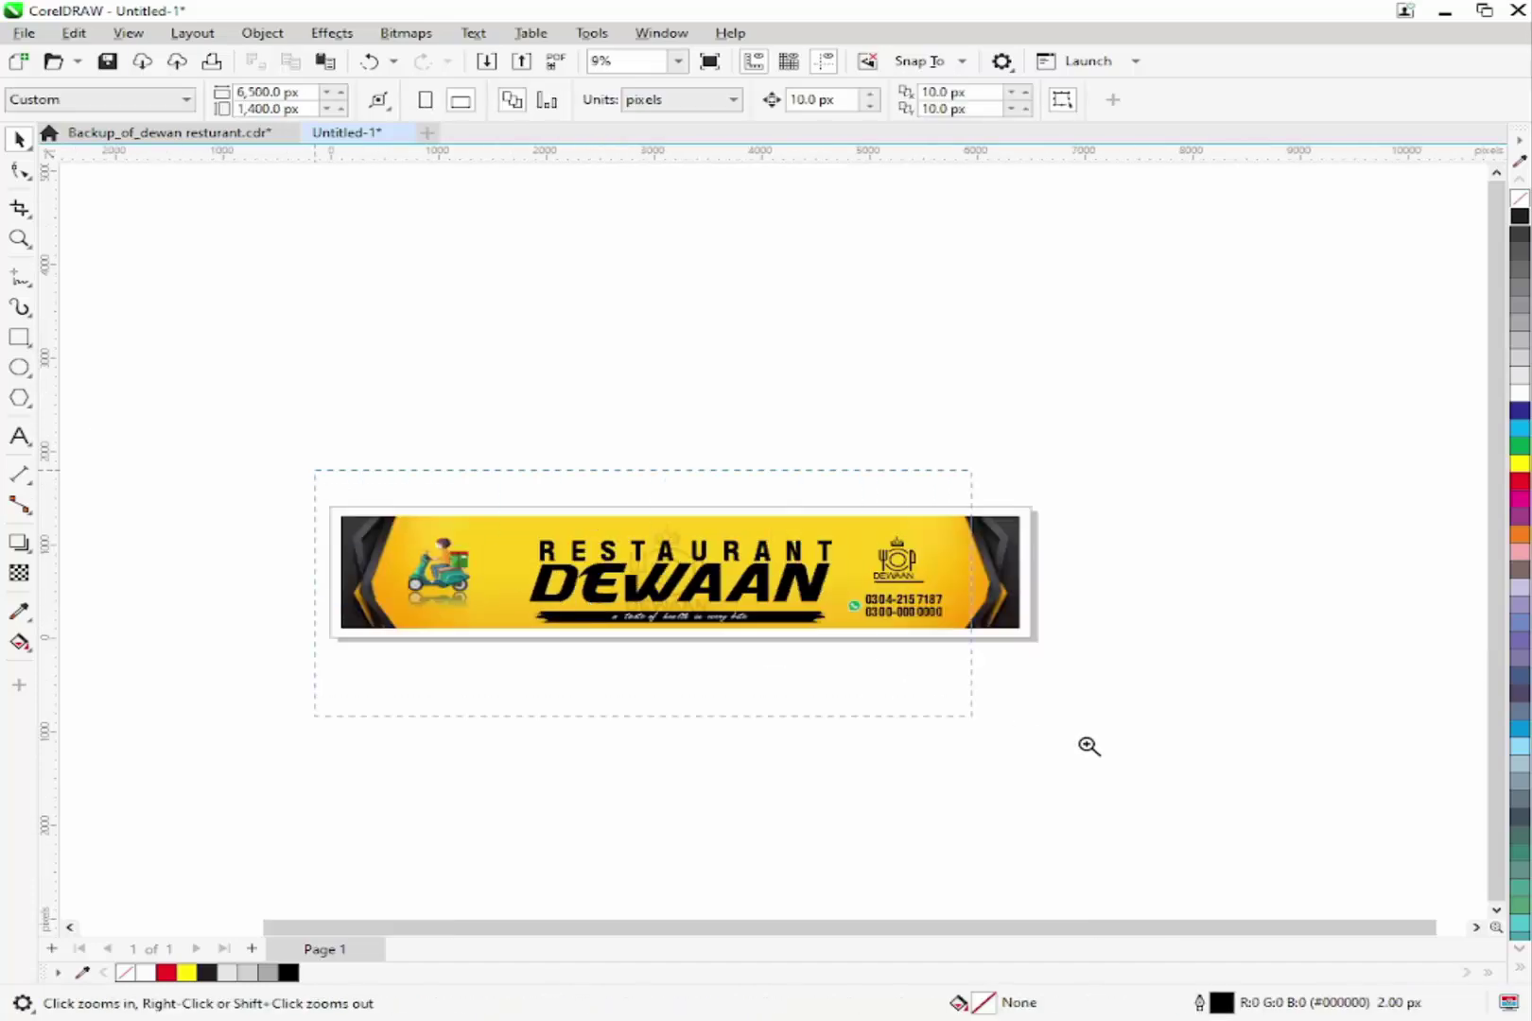
{"action": "scroll", "coordinate": [923, 708], "scroll_direction": "up", "scroll_amount": 3}
{"action": "scroll", "coordinate": [862, 669], "scroll_direction": "down", "scroll_amount": 5}
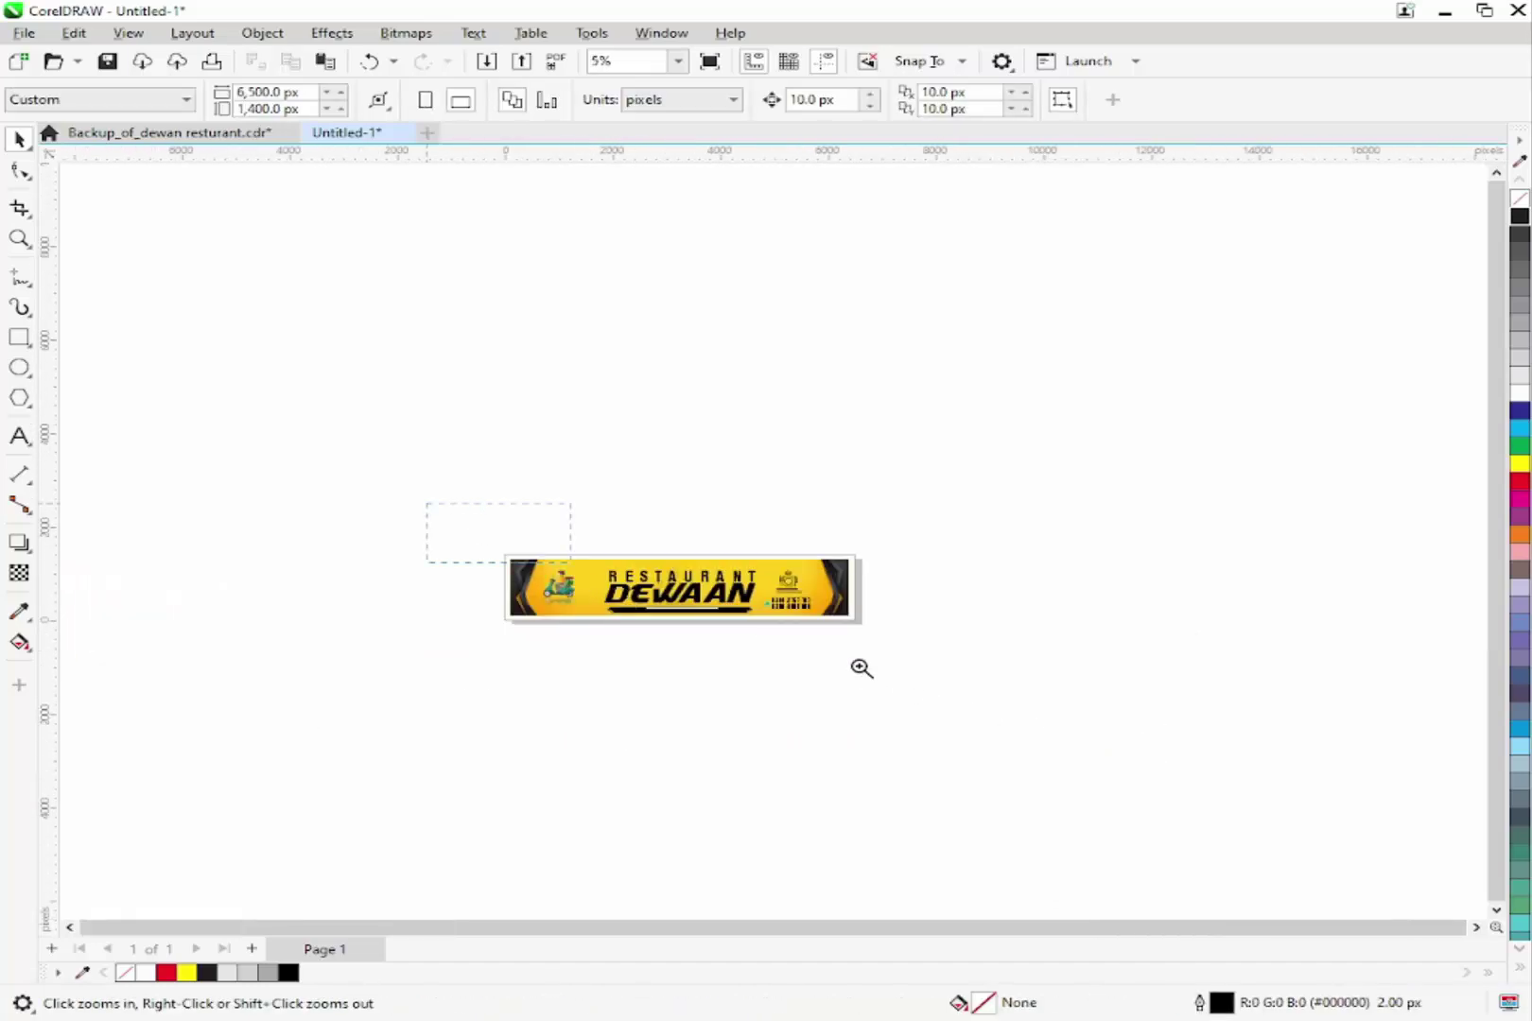
{"action": "left_click_drag", "start_coordinate": [861, 669], "coordinate": [1043, 711]}
{"action": "left_click_drag", "start_coordinate": [201, 372], "coordinate": [1114, 630]}
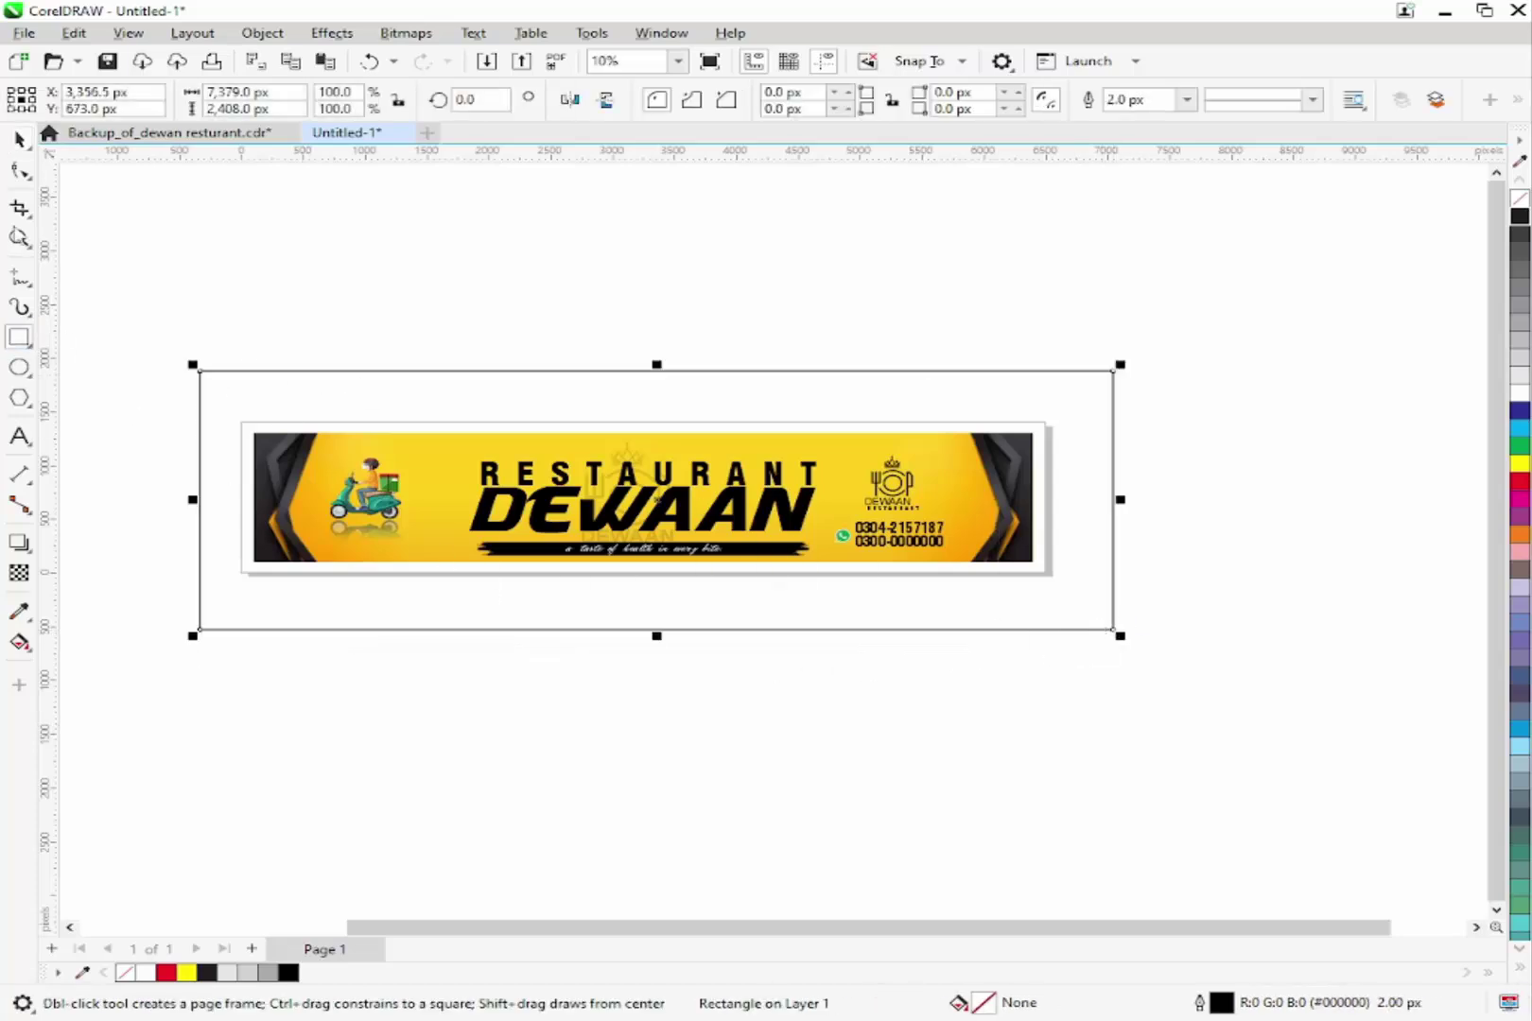
- Fill the large rectangle with 10% black and remove its outline
{"action": "key", "text": "space"}
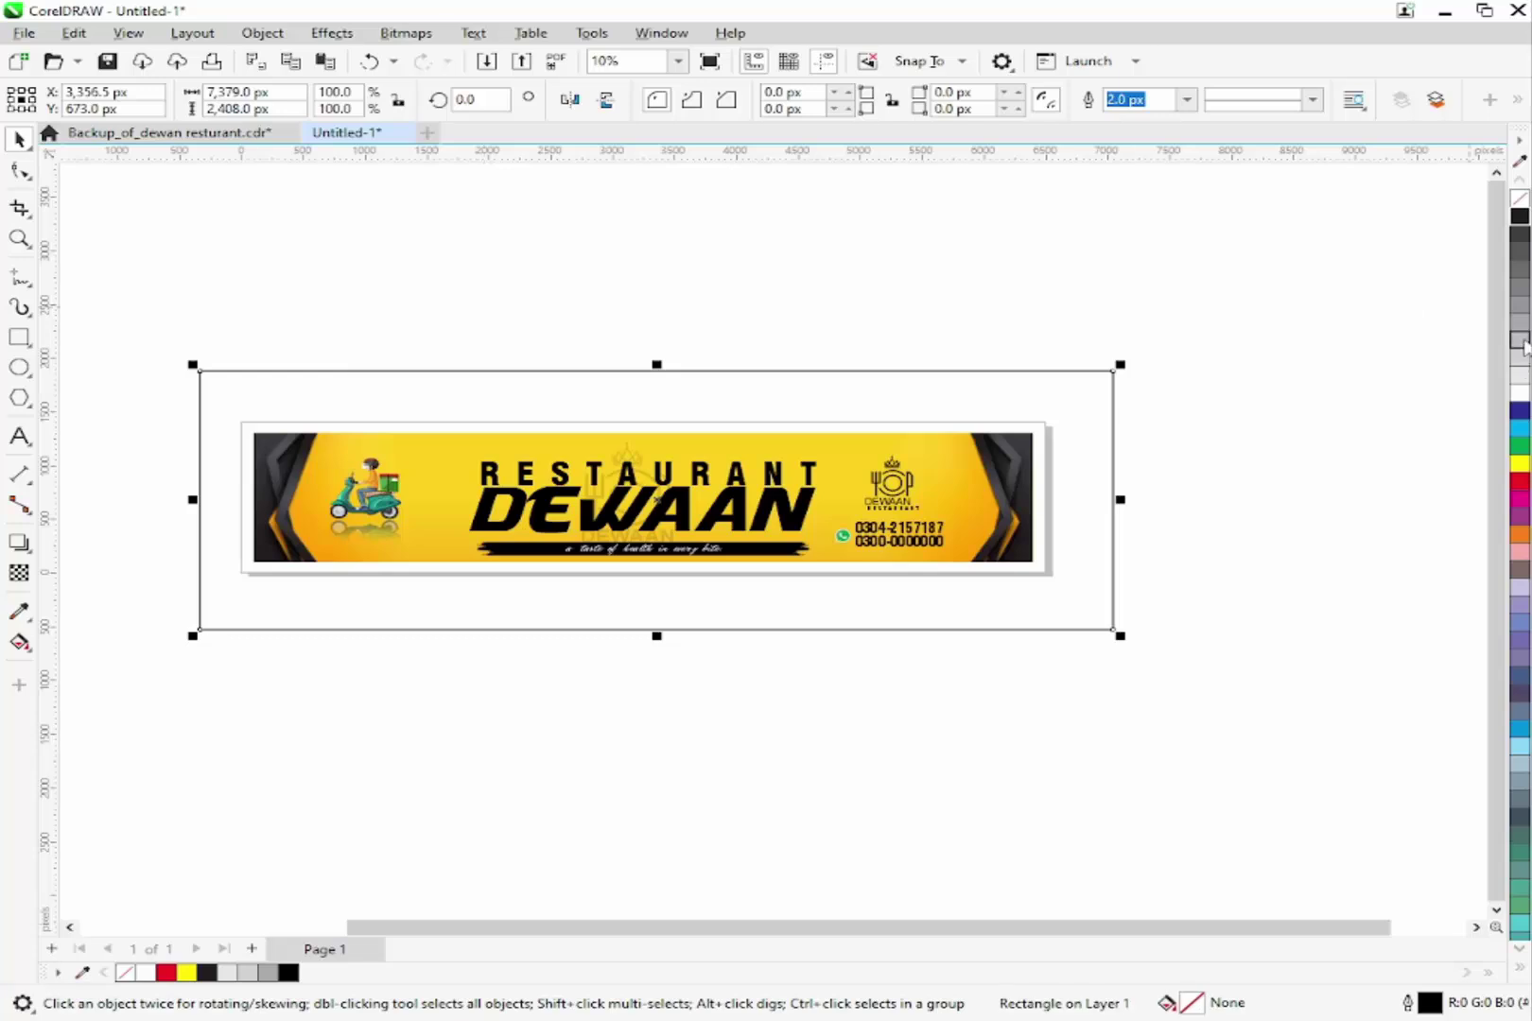
{"action": "left_click", "coordinate": [1521, 376]}
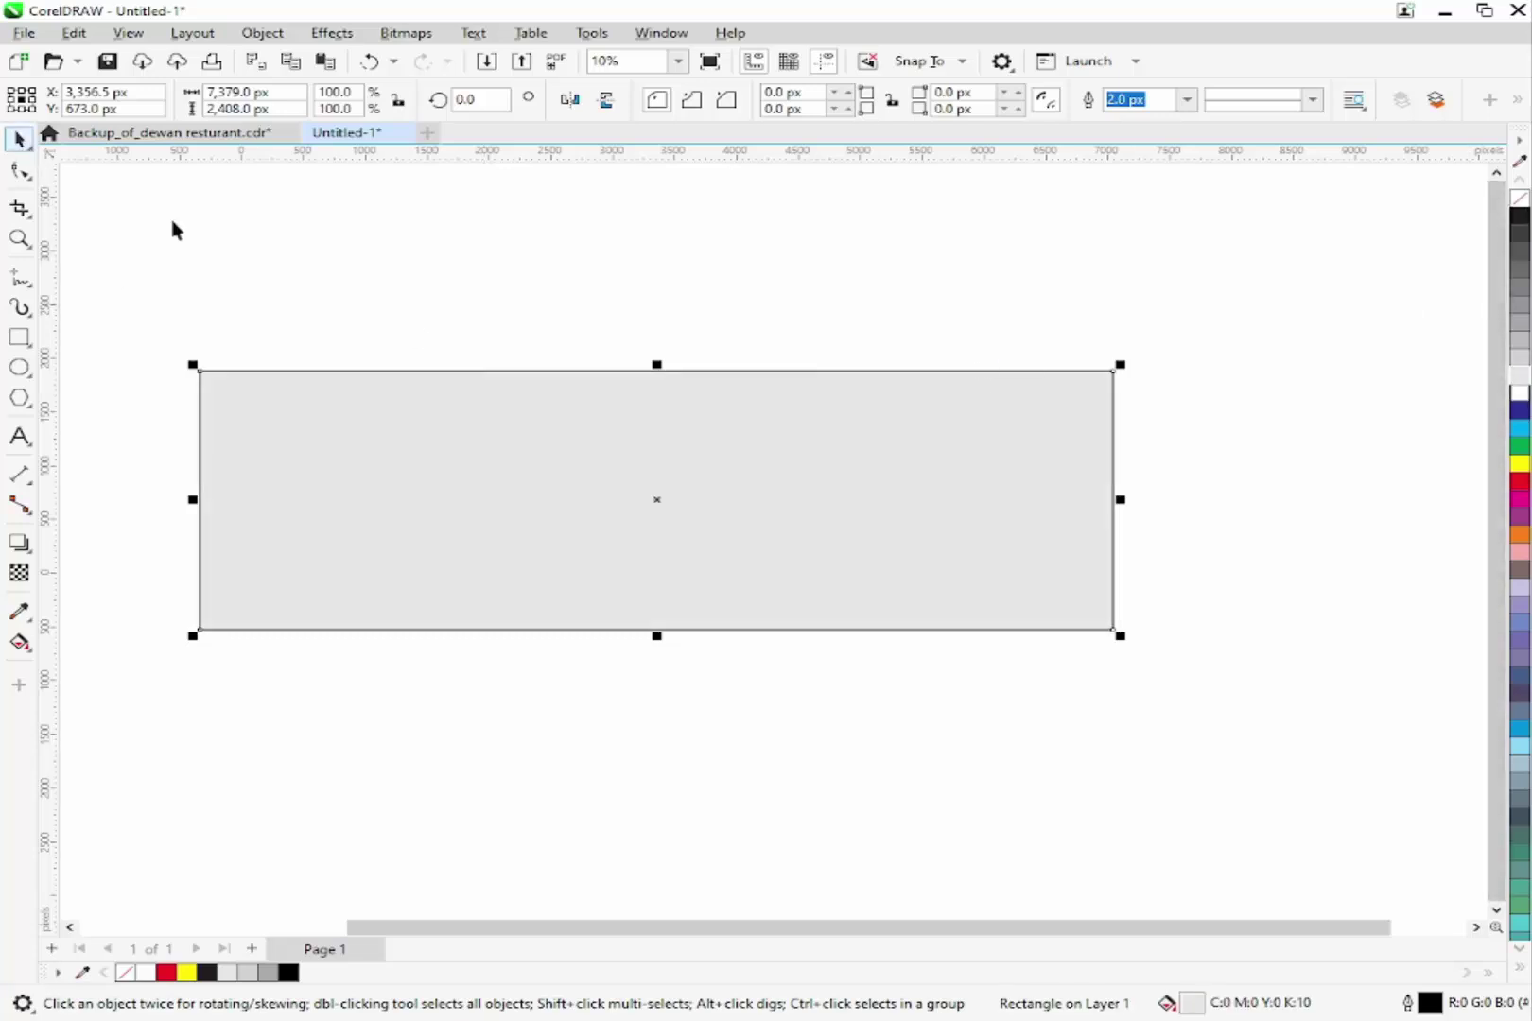
{"action": "right_click", "coordinate": [1520, 198]}
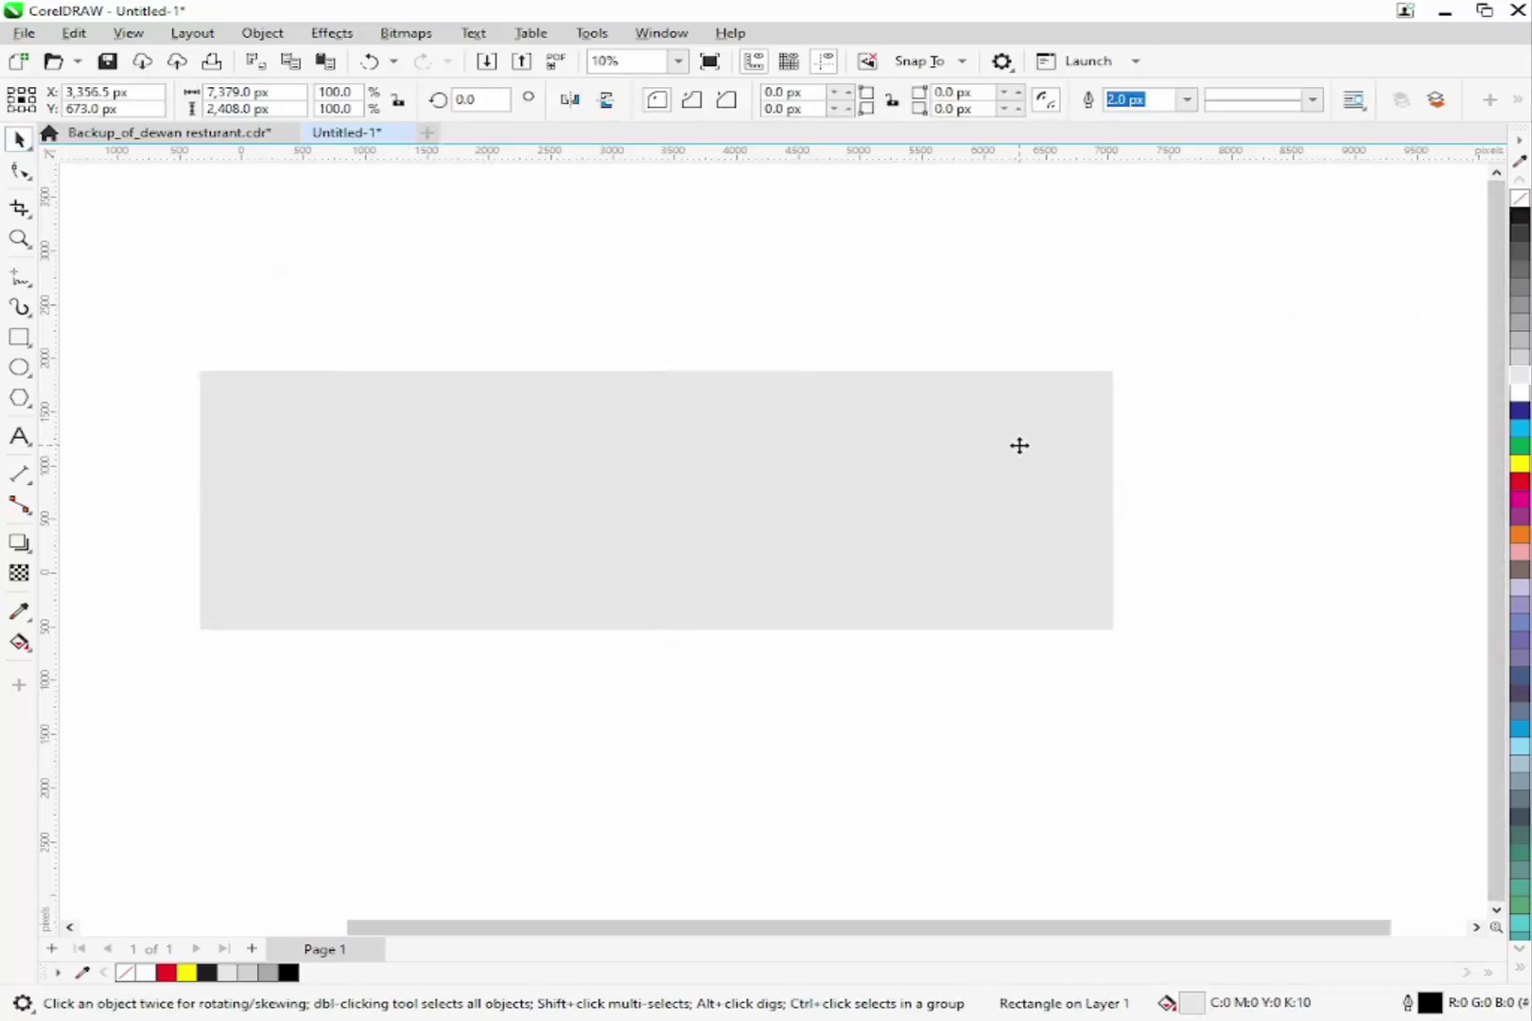
- Send the large grey rectangle behind the banner artwork
{"action": "left_click", "coordinate": [1016, 448]}
{"action": "key", "text": "shift+Page_Down"}
{"action": "left_click", "coordinate": [1151, 304]}
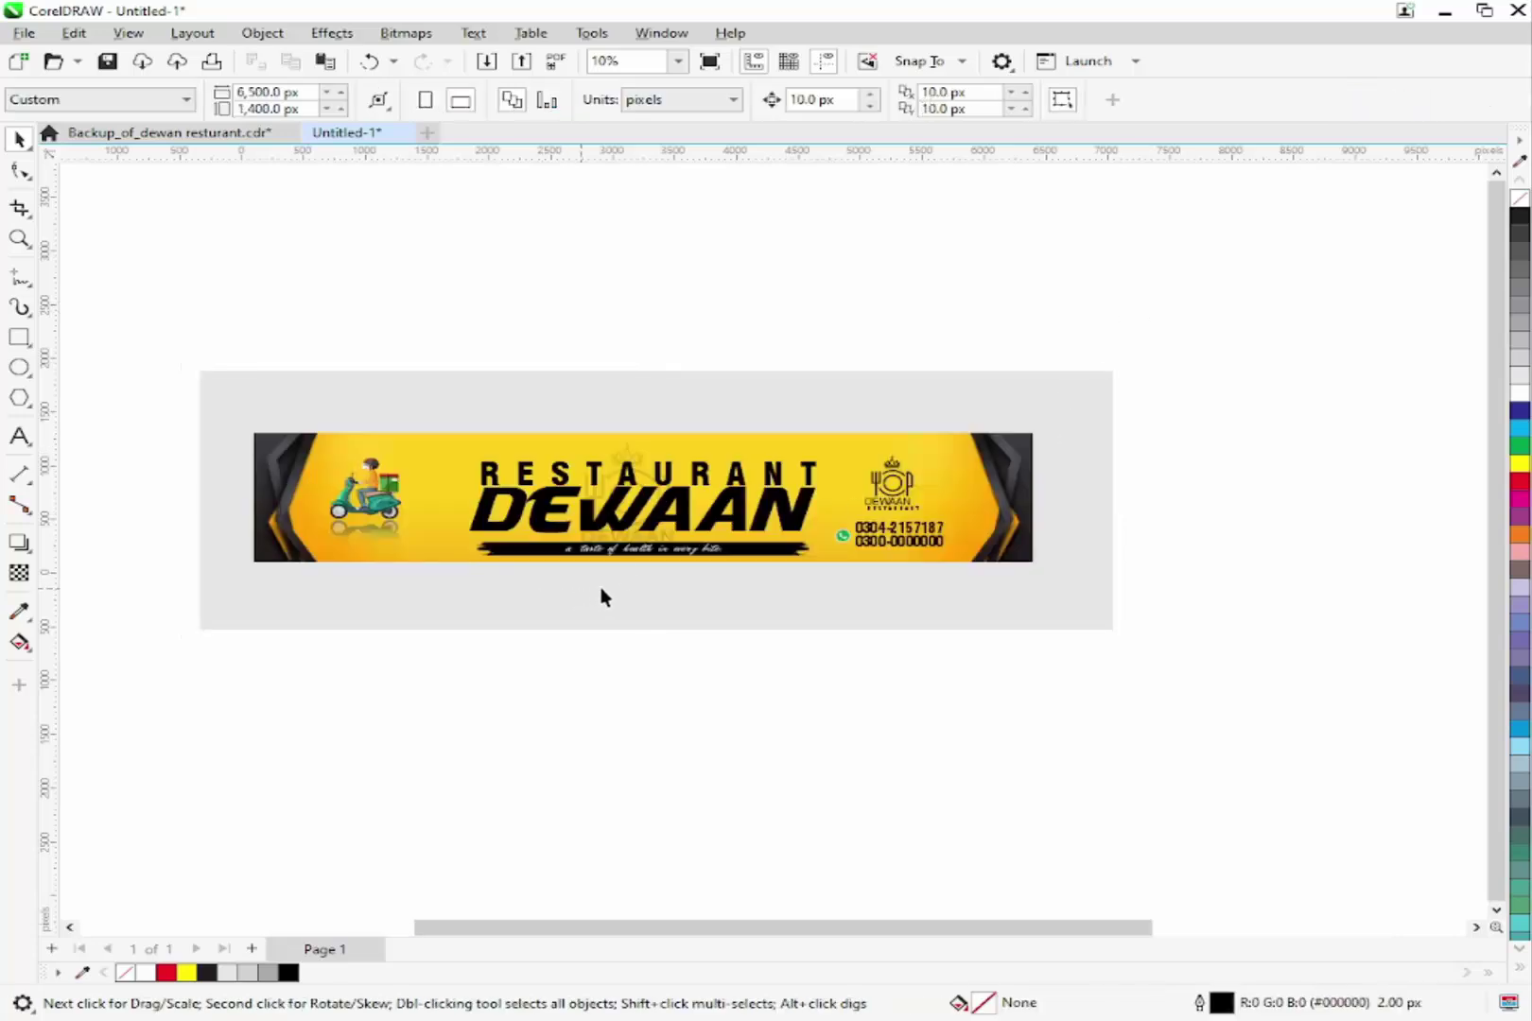
- Narrow the grey backdrop rectangle to about 6,505 px from both sides and centre it horizontally on the banner
{"action": "key", "text": "F4"}
{"action": "scroll", "coordinate": [775, 463], "scroll_direction": "down", "scroll_amount": 1}
{"action": "key", "text": "z"}
{"action": "left_click_drag", "start_coordinate": [417, 404], "coordinate": [1097, 614]}
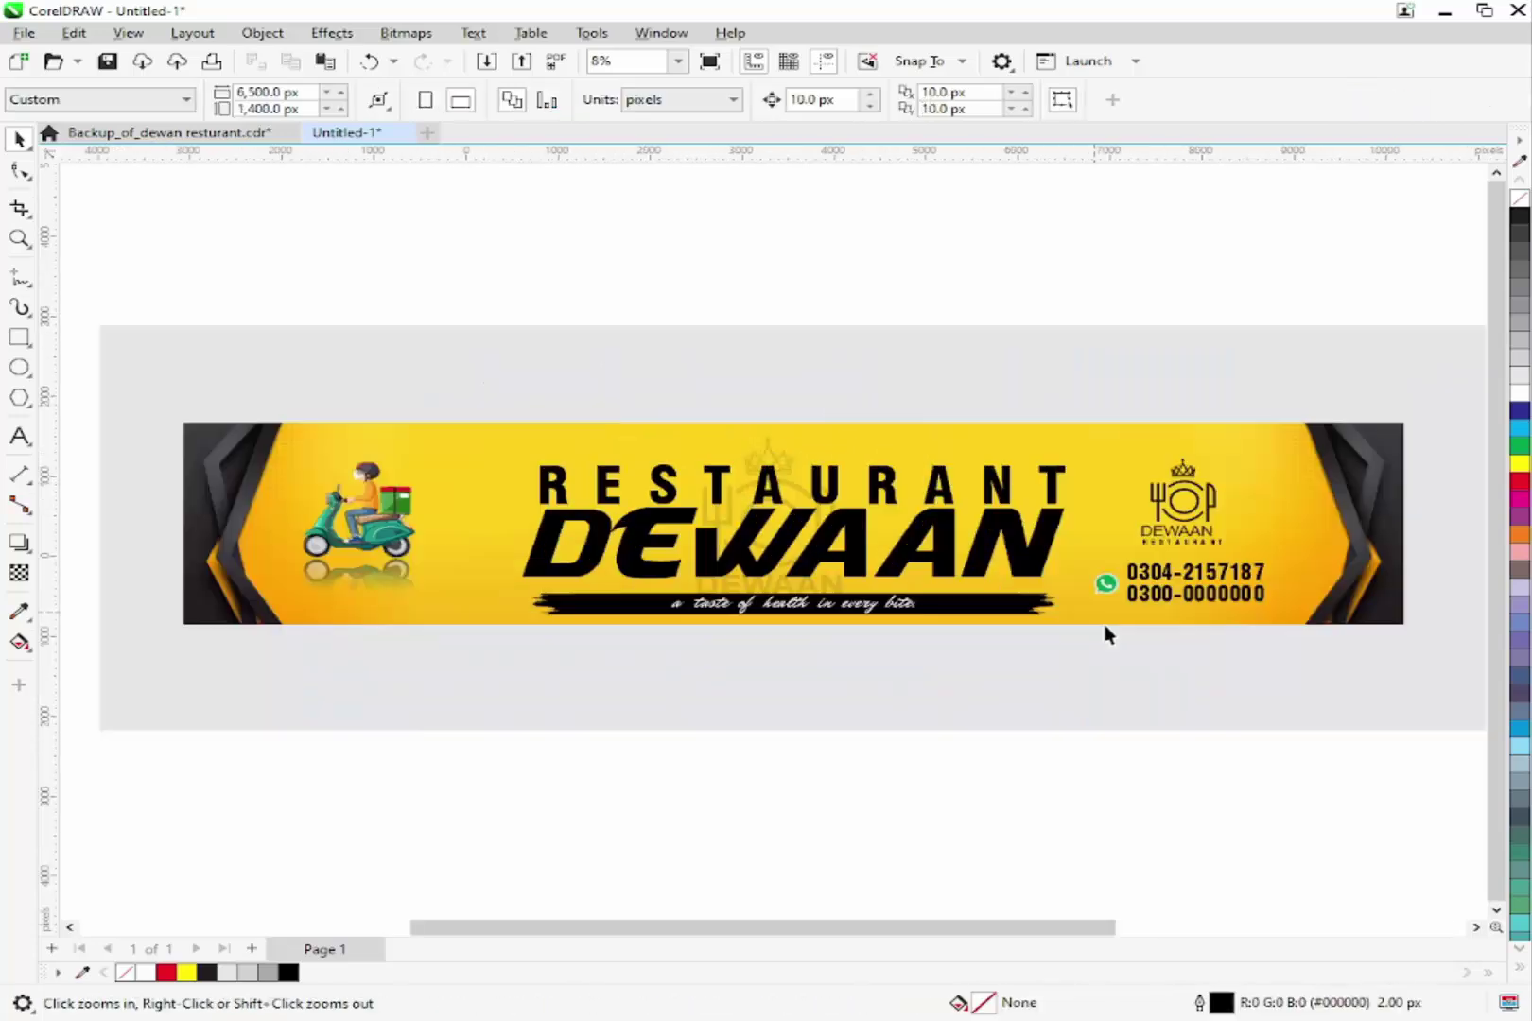
{"action": "right_click", "coordinate": [687, 675]}
{"action": "left_click_drag", "start_coordinate": [883, 727], "coordinate": [1187, 797]}
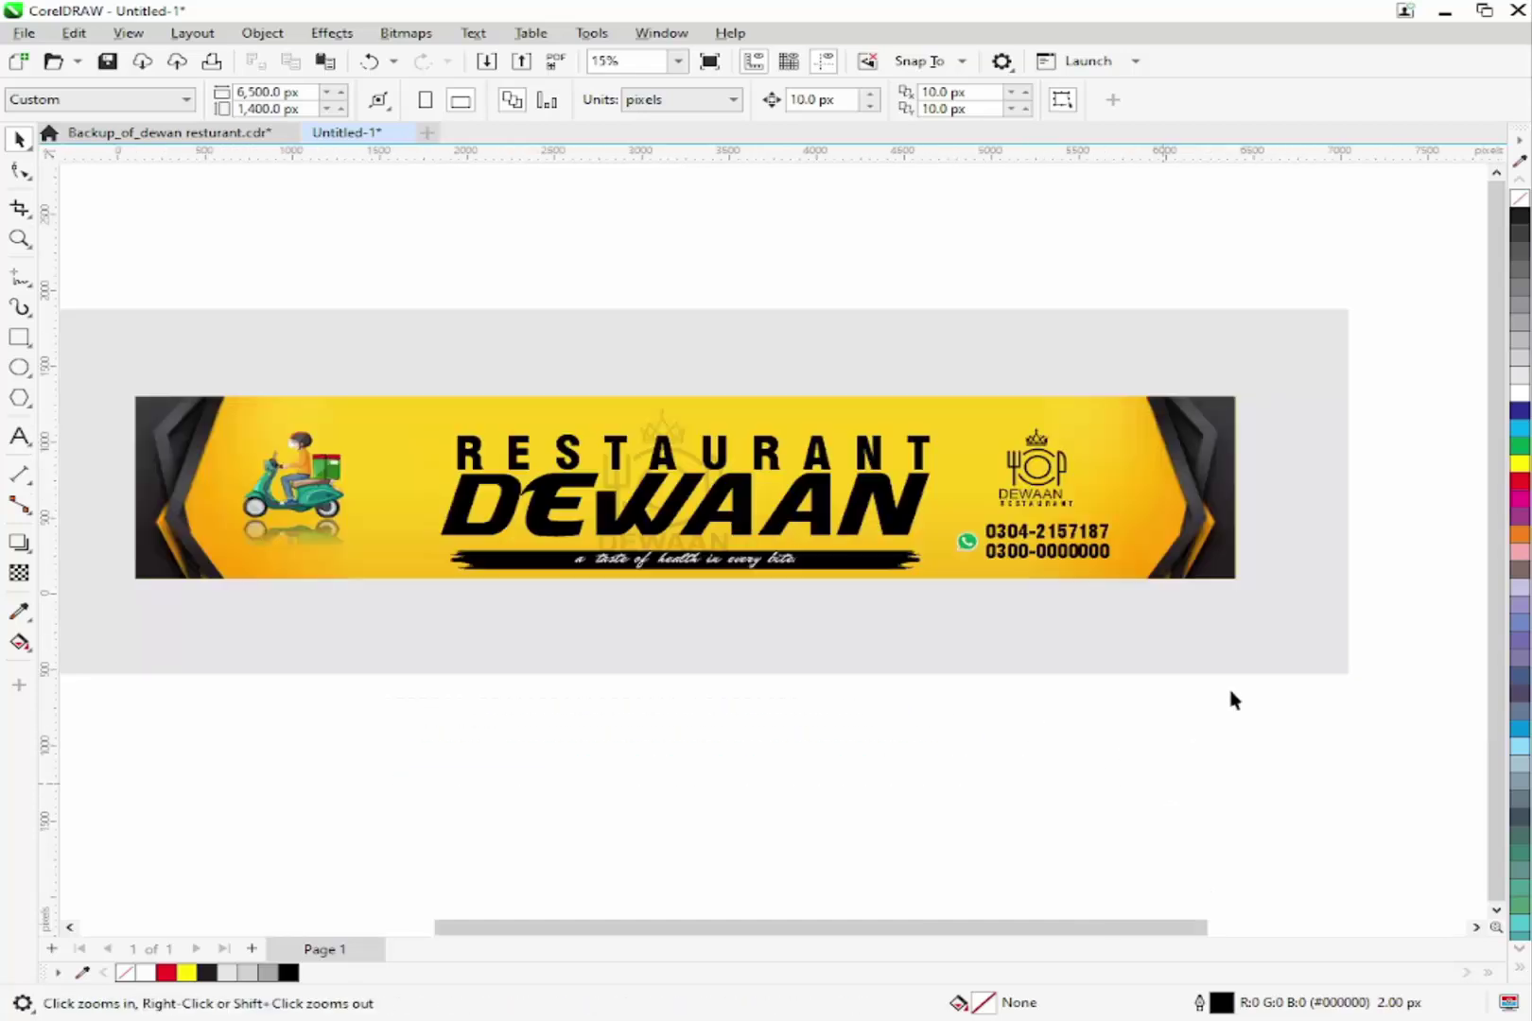
{"action": "key", "text": "space"}
{"action": "left_click", "coordinate": [1323, 533]}
{"action": "left_click_drag", "start_coordinate": [1352, 494], "coordinate": [1278, 492]}
{"action": "left_click", "coordinate": [1104, 435], "text": "shift"}
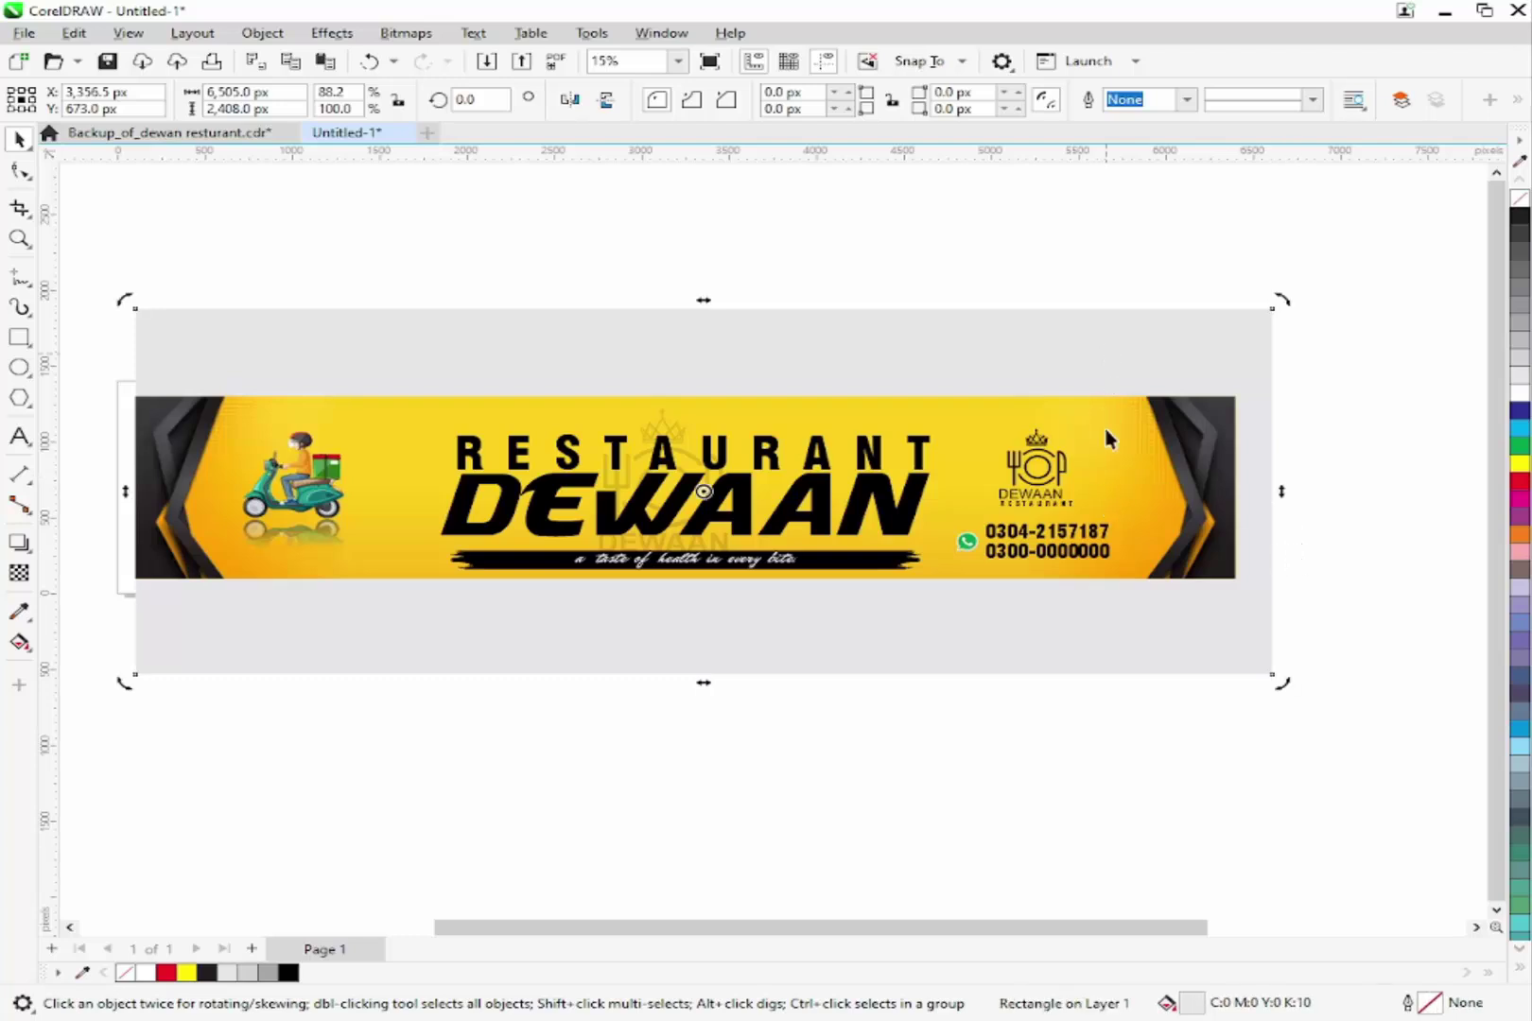
{"action": "left_click", "coordinate": [992, 267]}
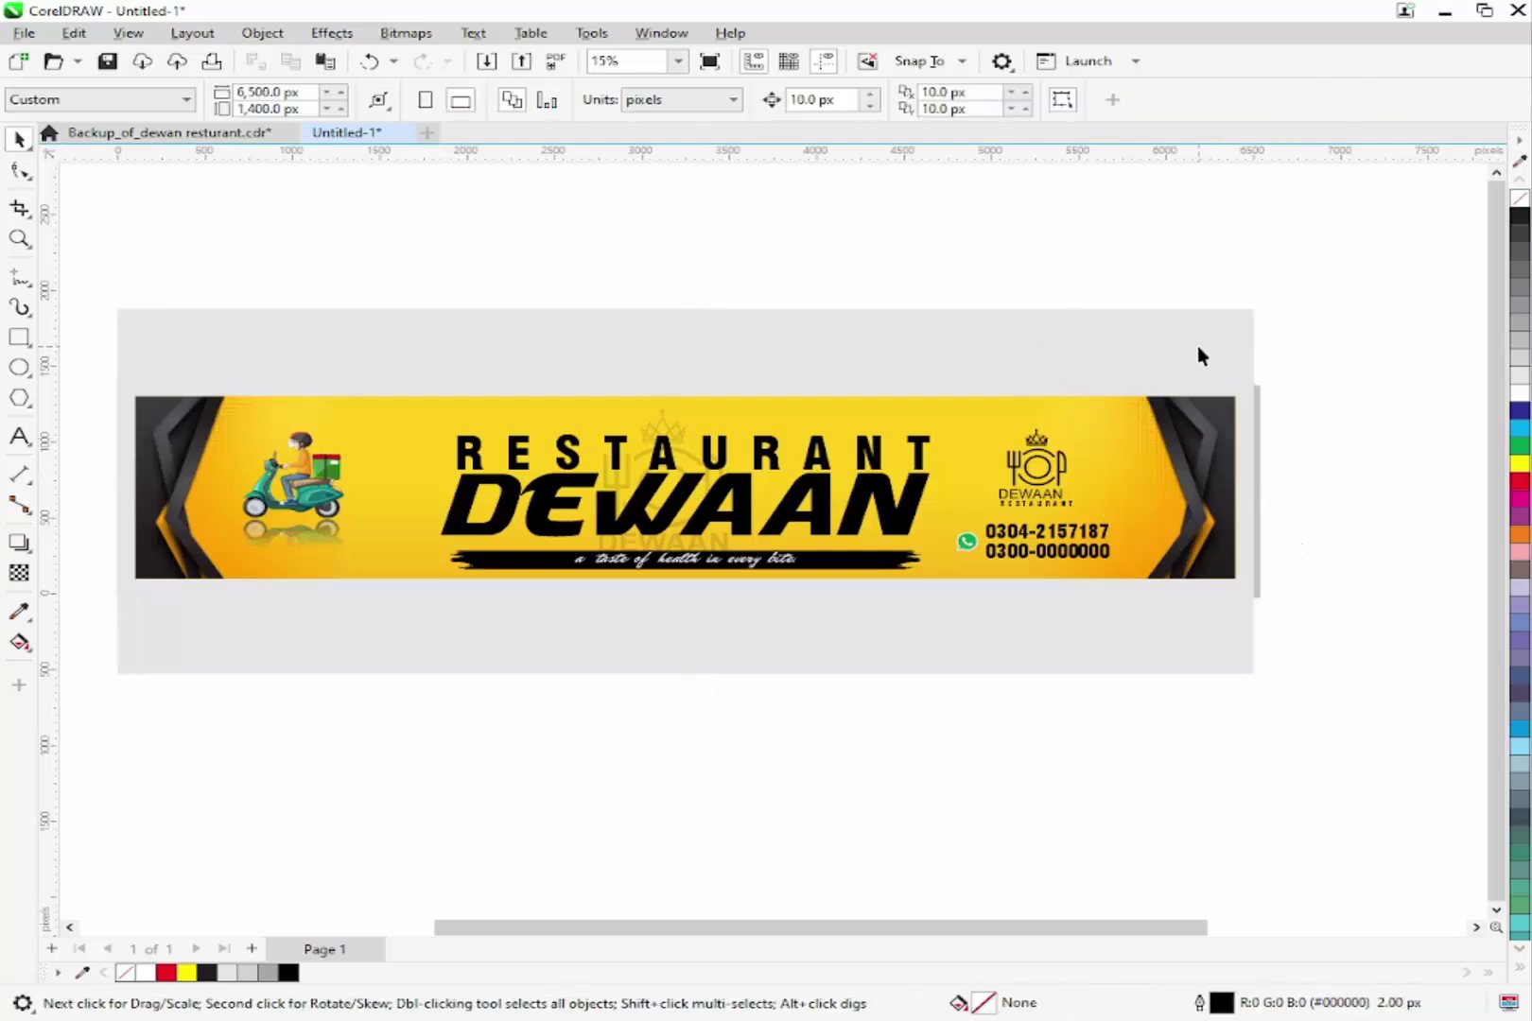
- Apply a linear fountain fill to the grey backdrop, running diagonally from its centre toward its lower-right part
{"action": "key", "text": "F4"}
{"action": "key", "text": "z"}
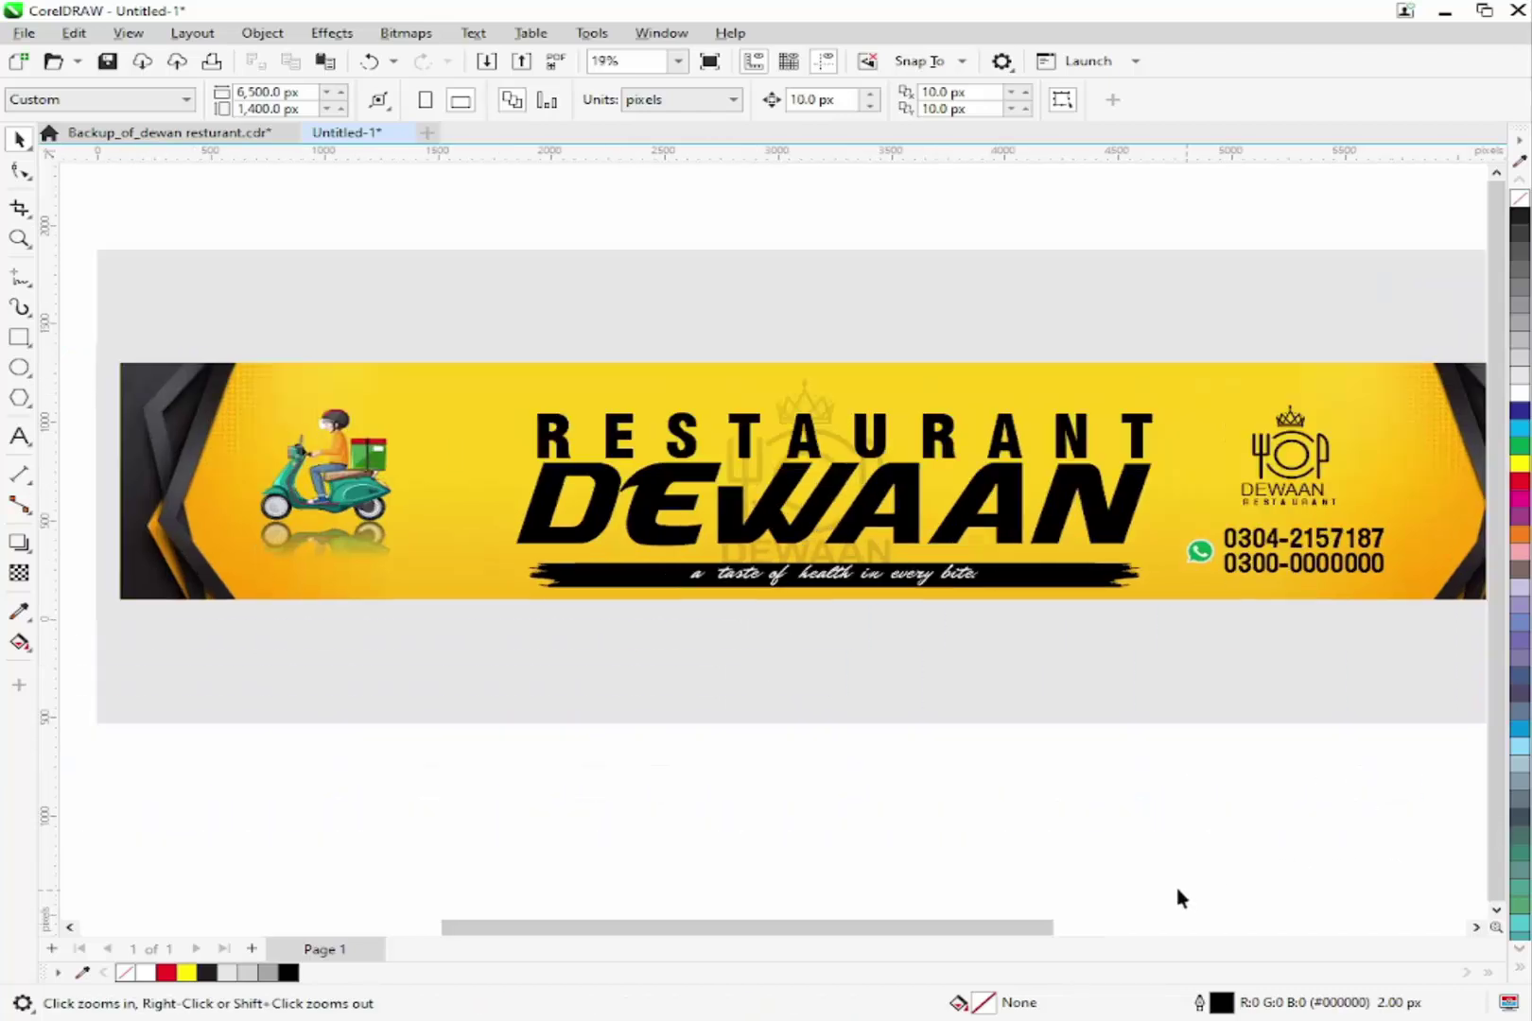
{"action": "right_click", "coordinate": [898, 629]}
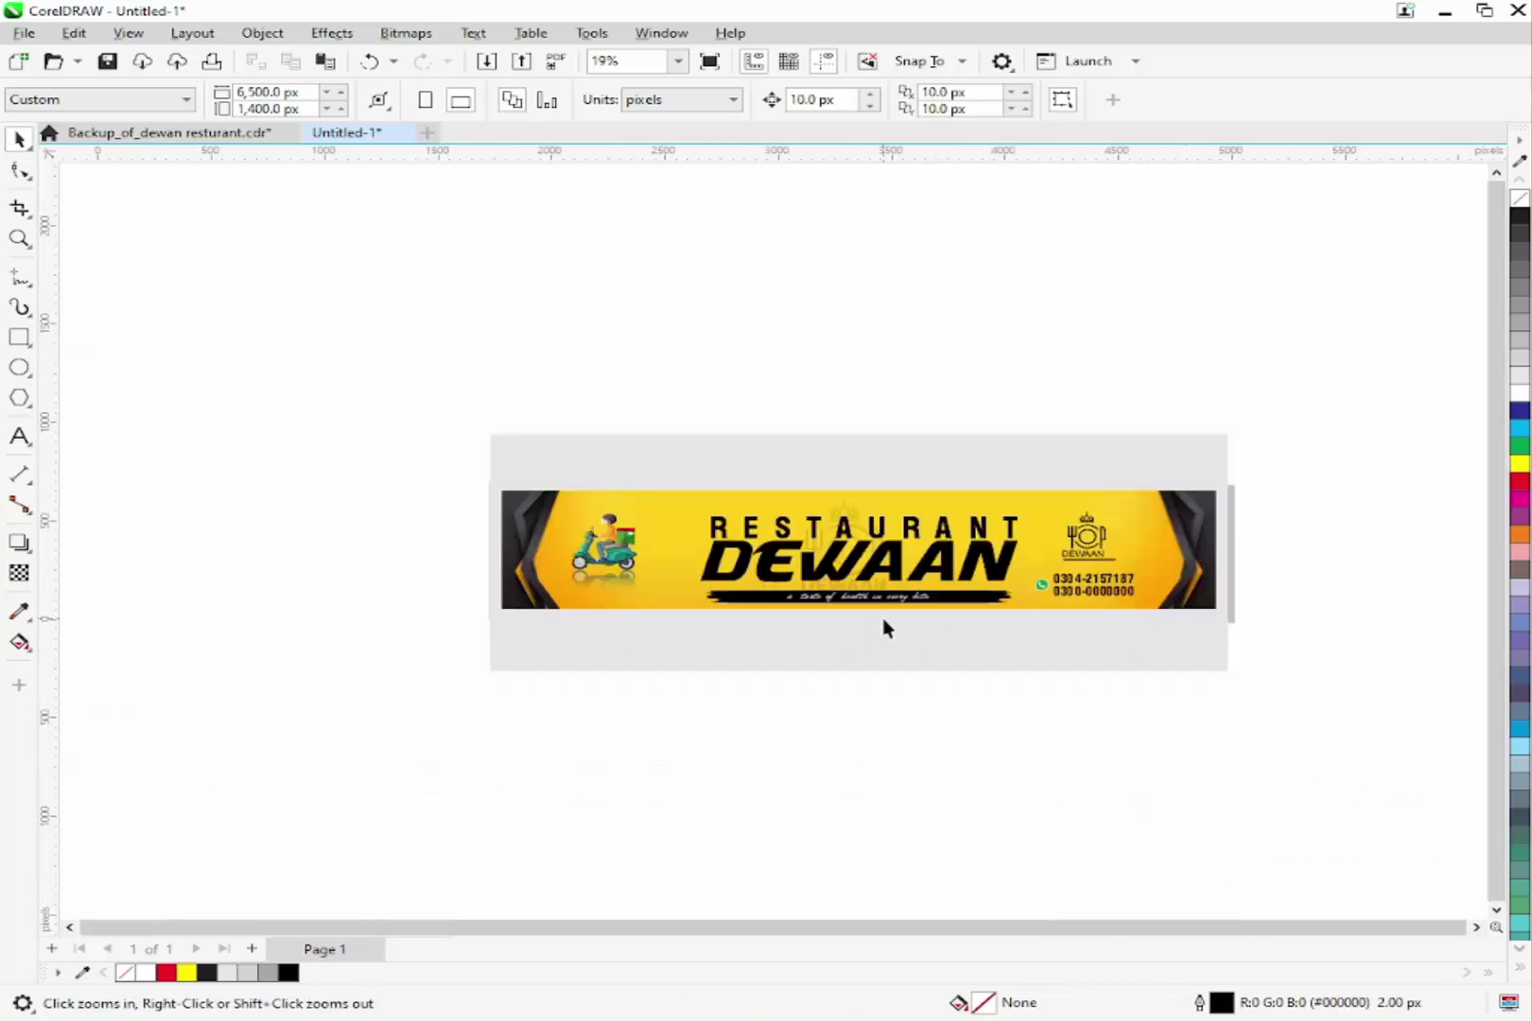
{"action": "right_click", "coordinate": [882, 626]}
{"action": "left_click", "coordinate": [999, 640]}
{"action": "key", "text": "space"}
{"action": "left_click", "coordinate": [969, 455]}
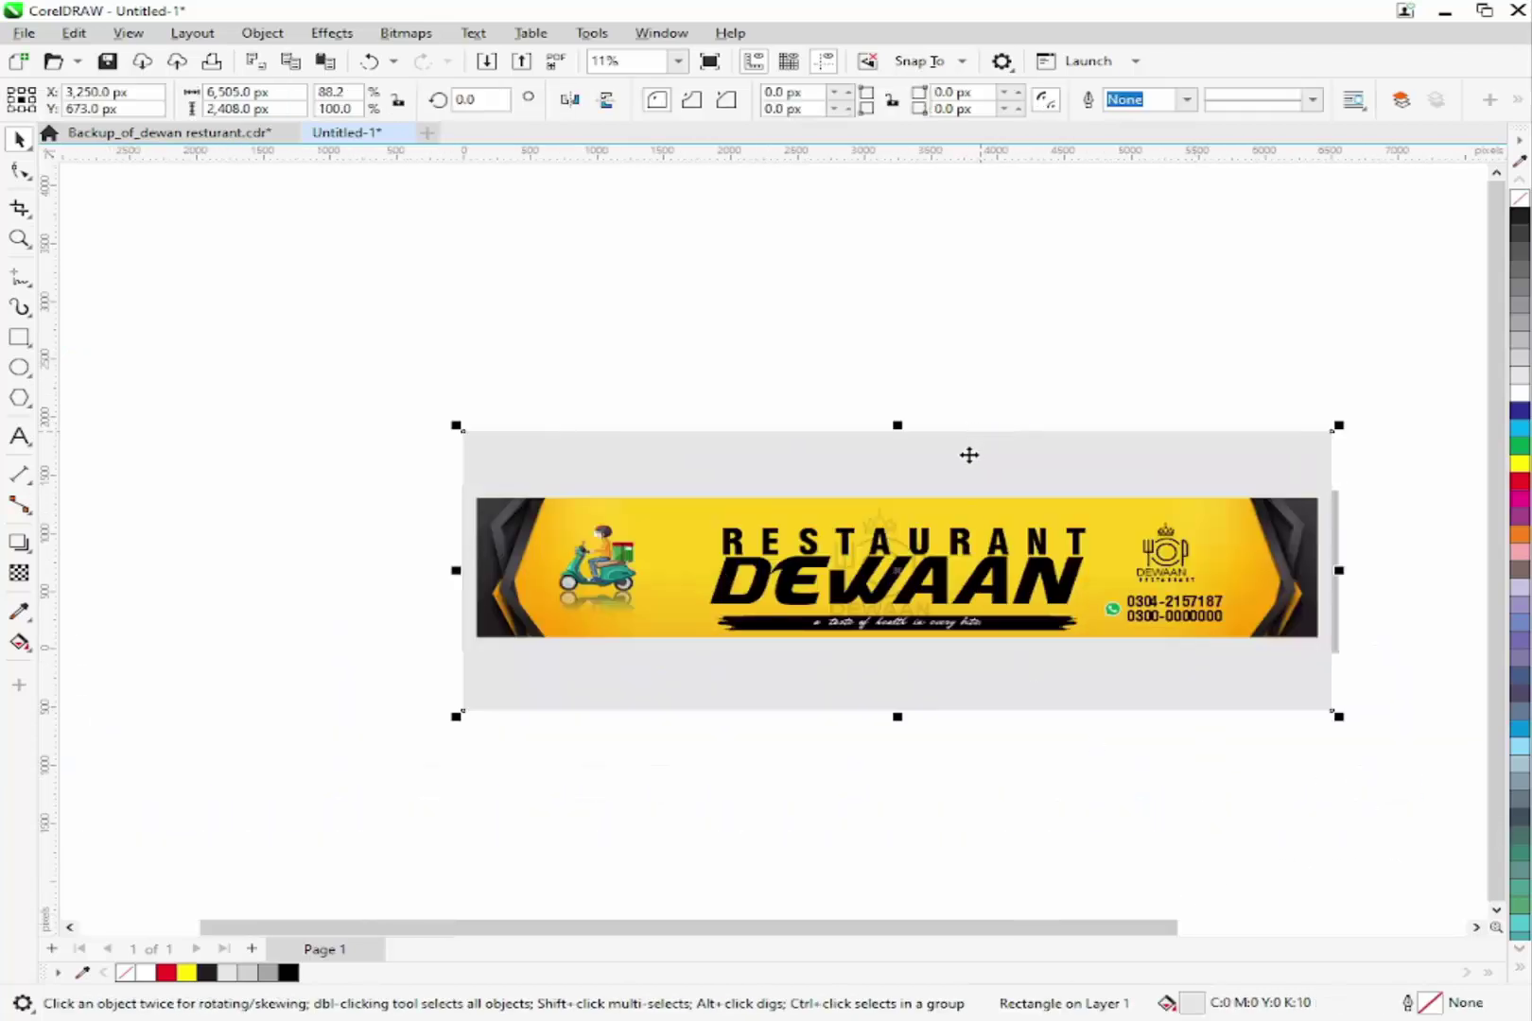
{"action": "key", "text": "g"}
{"action": "mouse_move", "coordinate": [859, 488]}
{"action": "left_mouse_down"}
{"action": "mouse_move", "coordinate": [1081, 671]}
{"action": "mouse_move", "coordinate": [1178, 702]}
{"action": "left_mouse_up"}
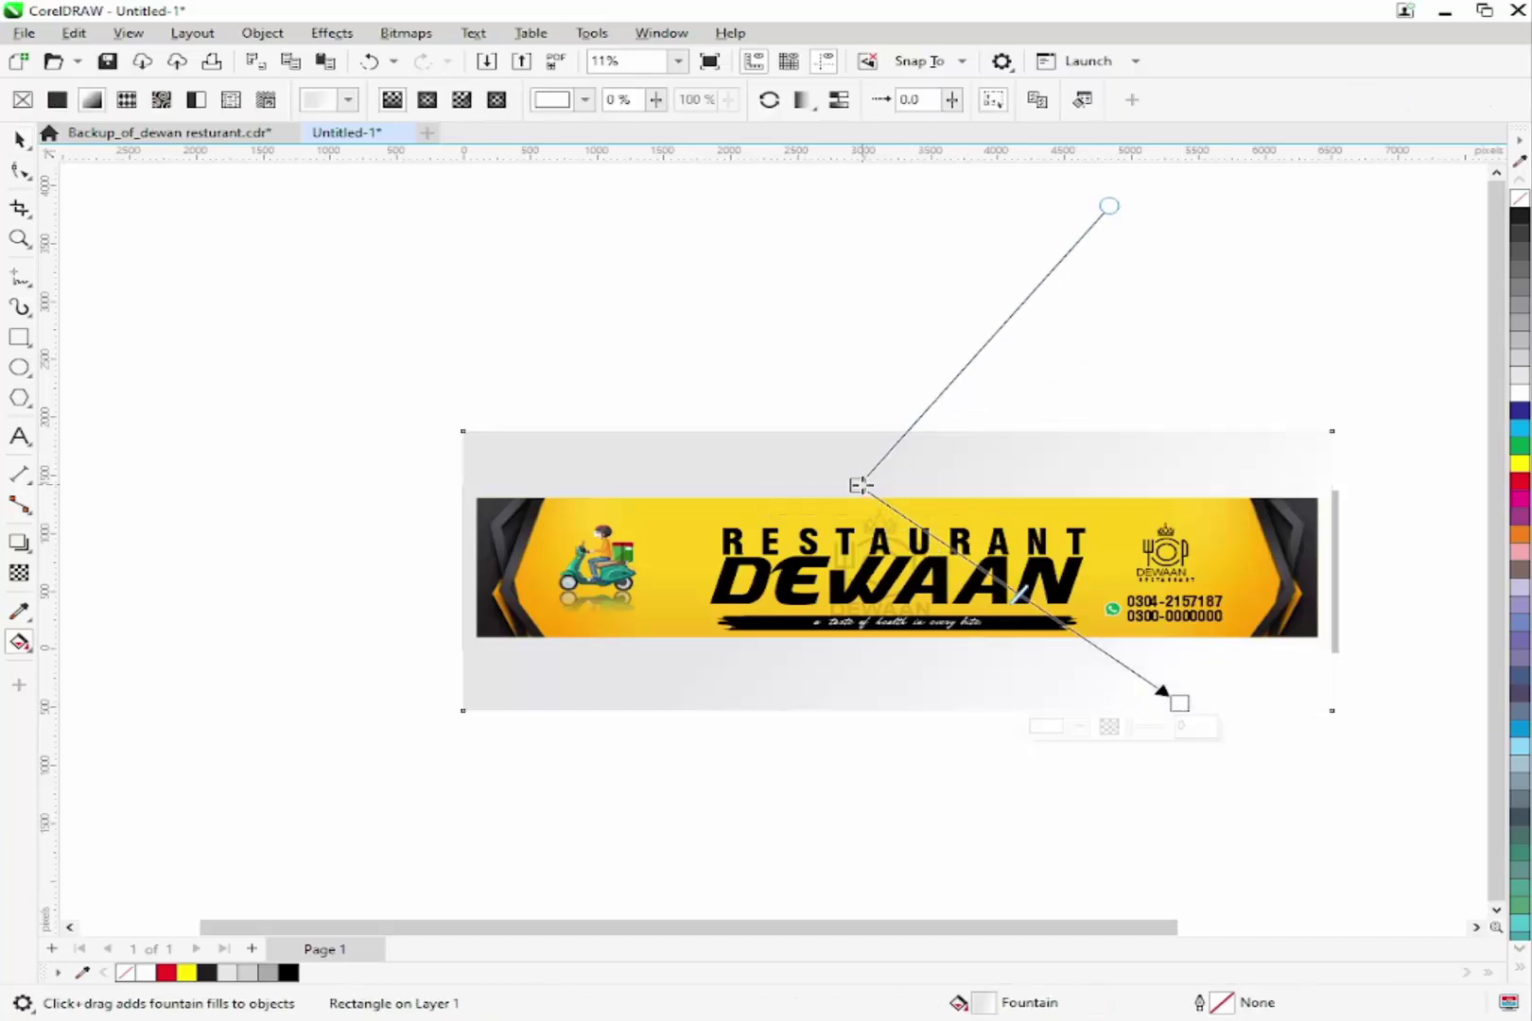
{"action": "left_click_drag", "start_coordinate": [859, 488], "coordinate": [897, 570]}
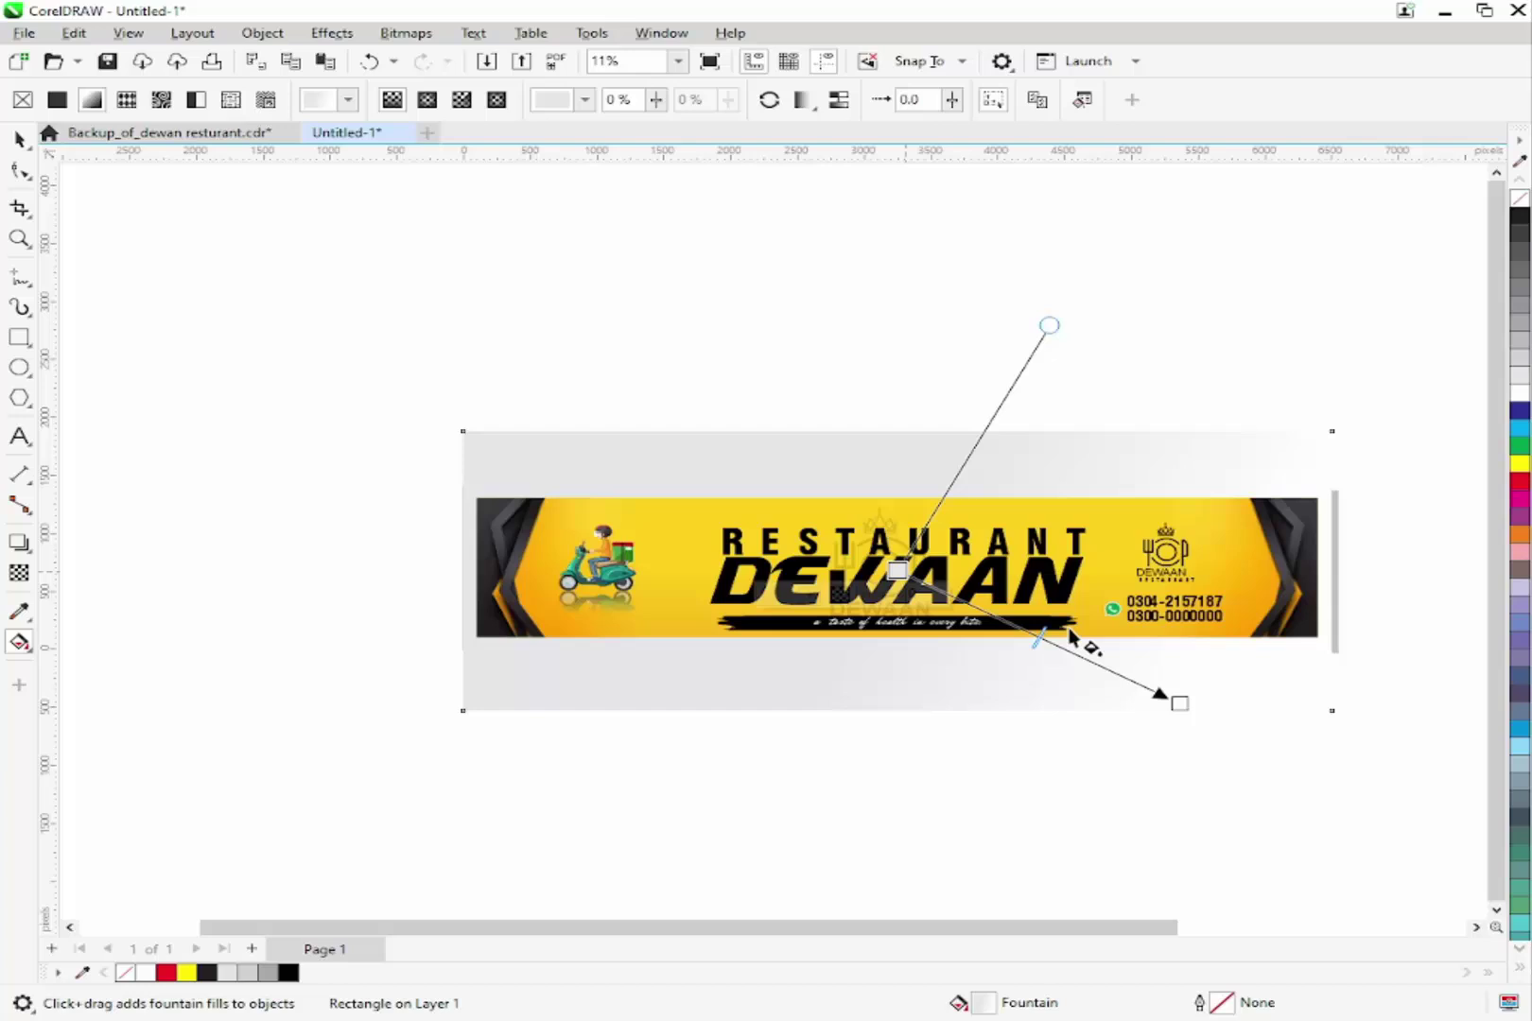
- Set the backdrop gradient to run from white to 10% black and change the slant of its blend
{"action": "left_click", "coordinate": [1178, 702]}
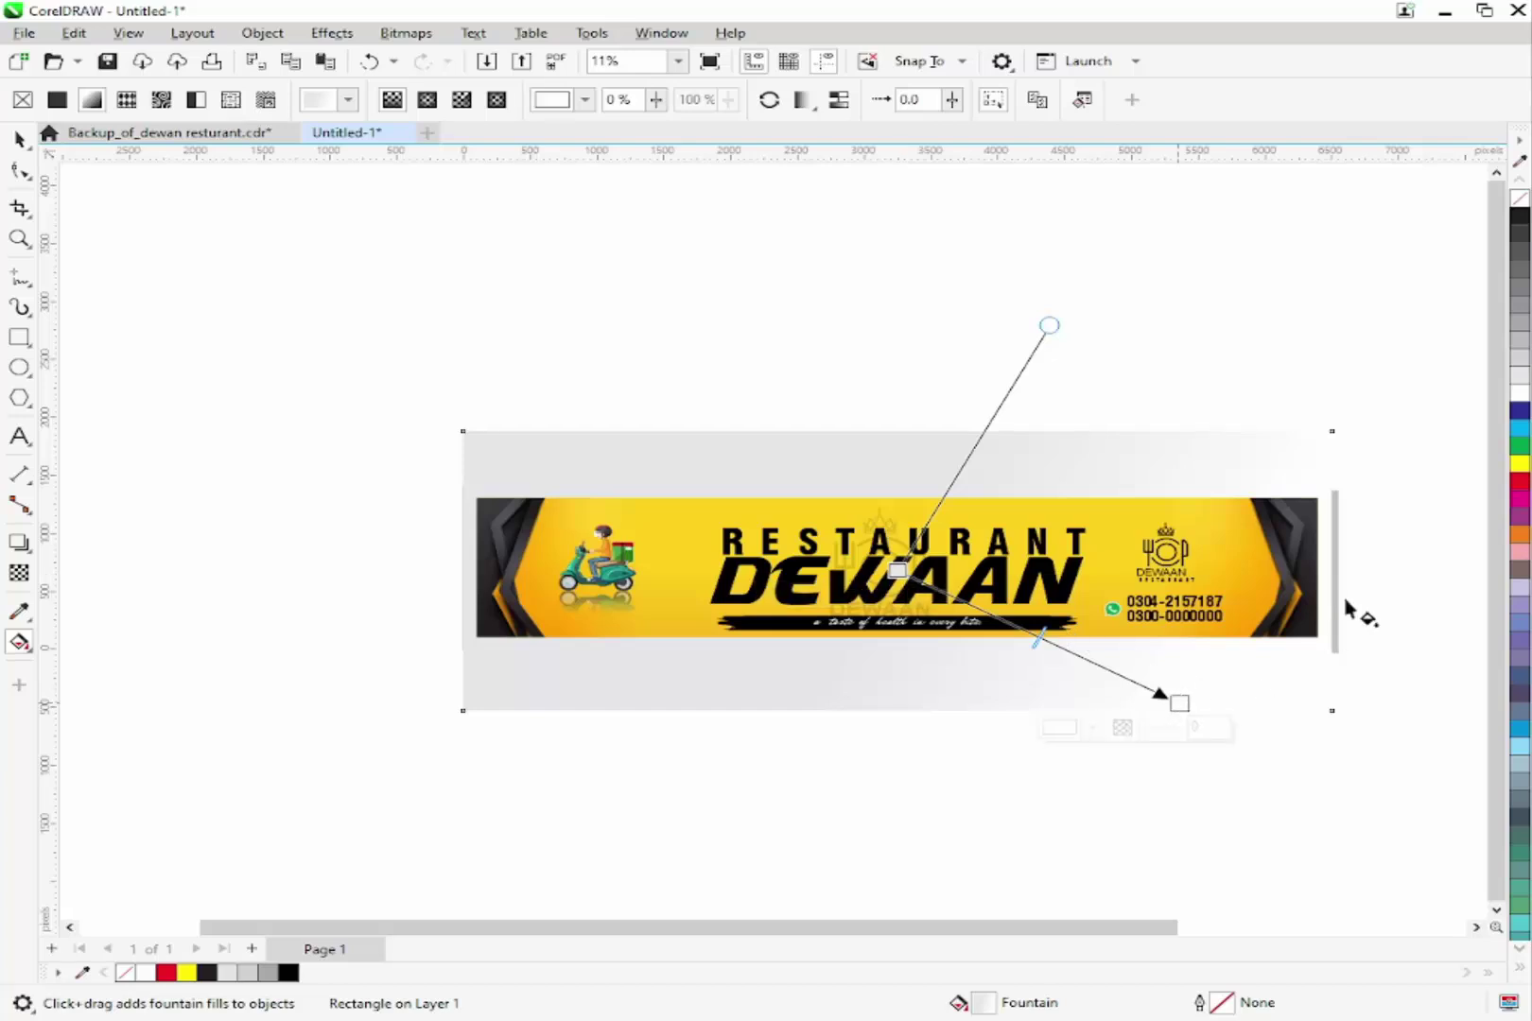
{"action": "left_click", "coordinate": [1520, 376]}
{"action": "left_click_drag", "start_coordinate": [897, 570], "coordinate": [879, 563]}
{"action": "left_click", "coordinate": [1520, 398]}
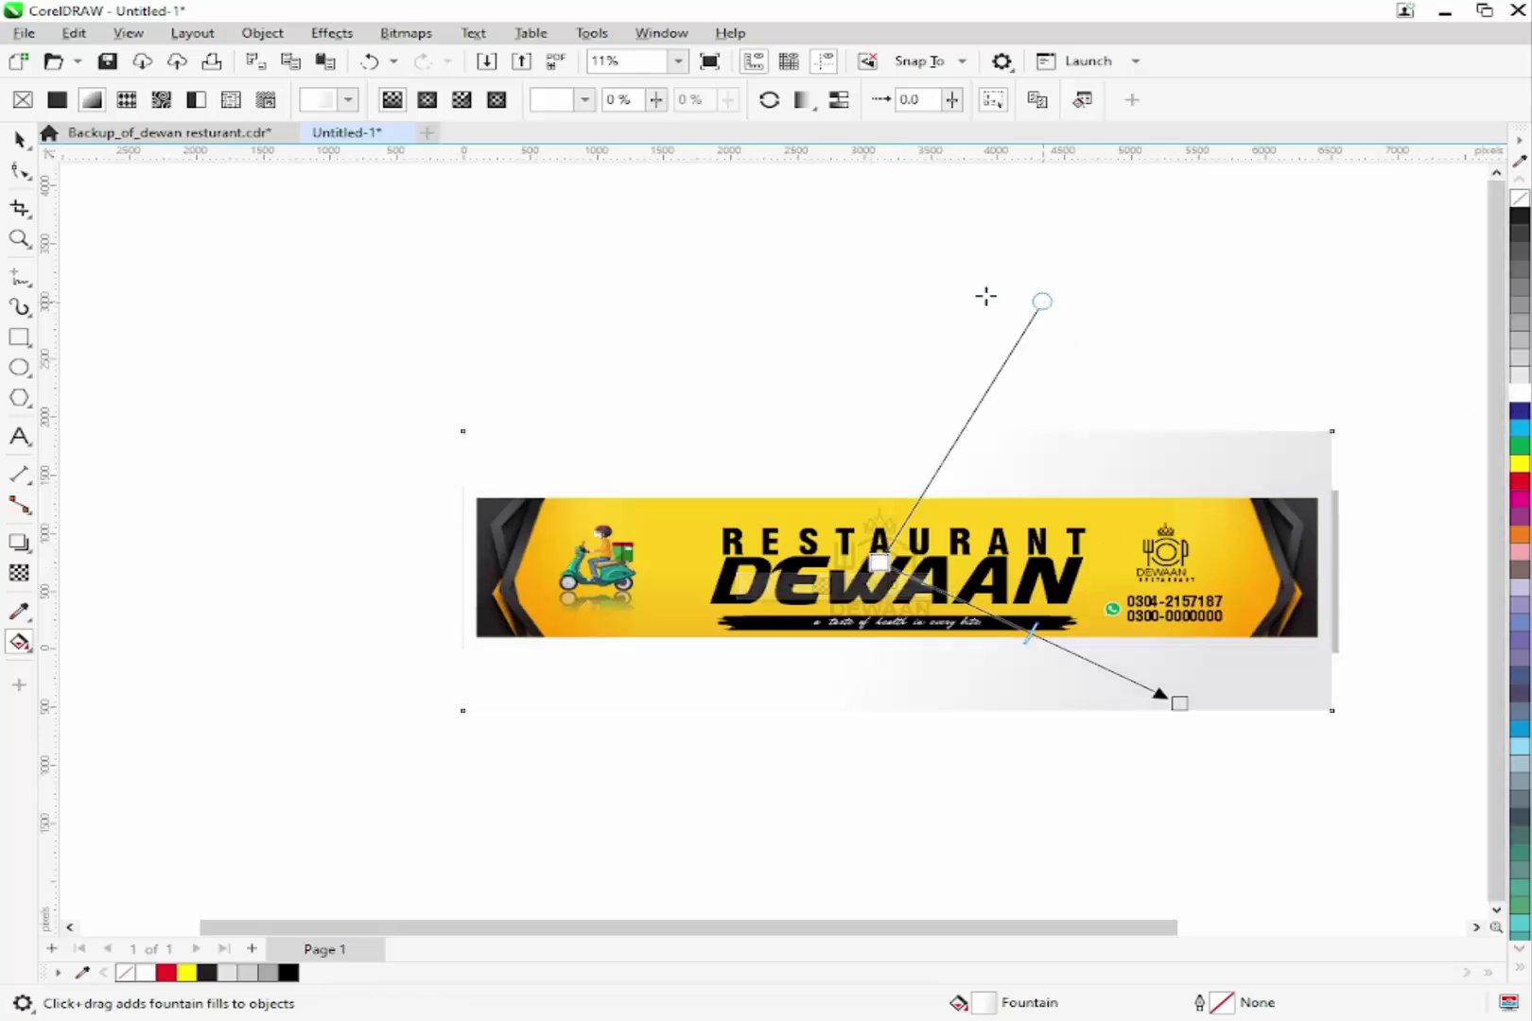
{"action": "left_click_drag", "start_coordinate": [986, 296], "coordinate": [783, 298]}
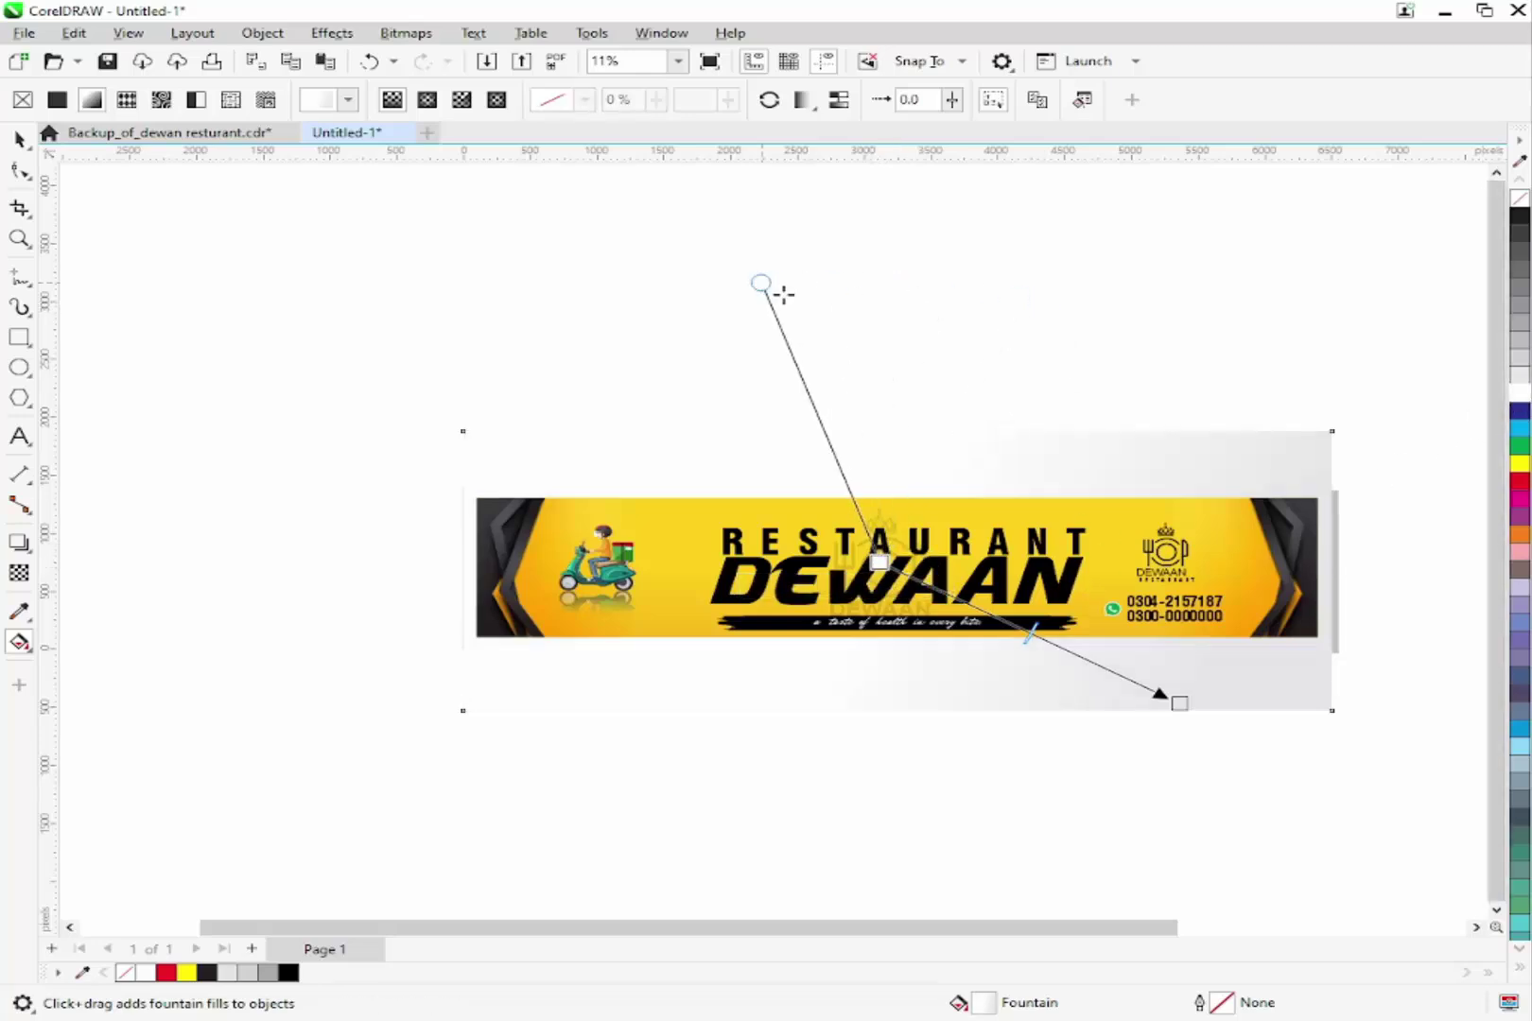
- Duplicate the gradient backdrop rotated by 180° and fill the copy with 30% black
{"action": "left_click", "coordinate": [19, 139]}
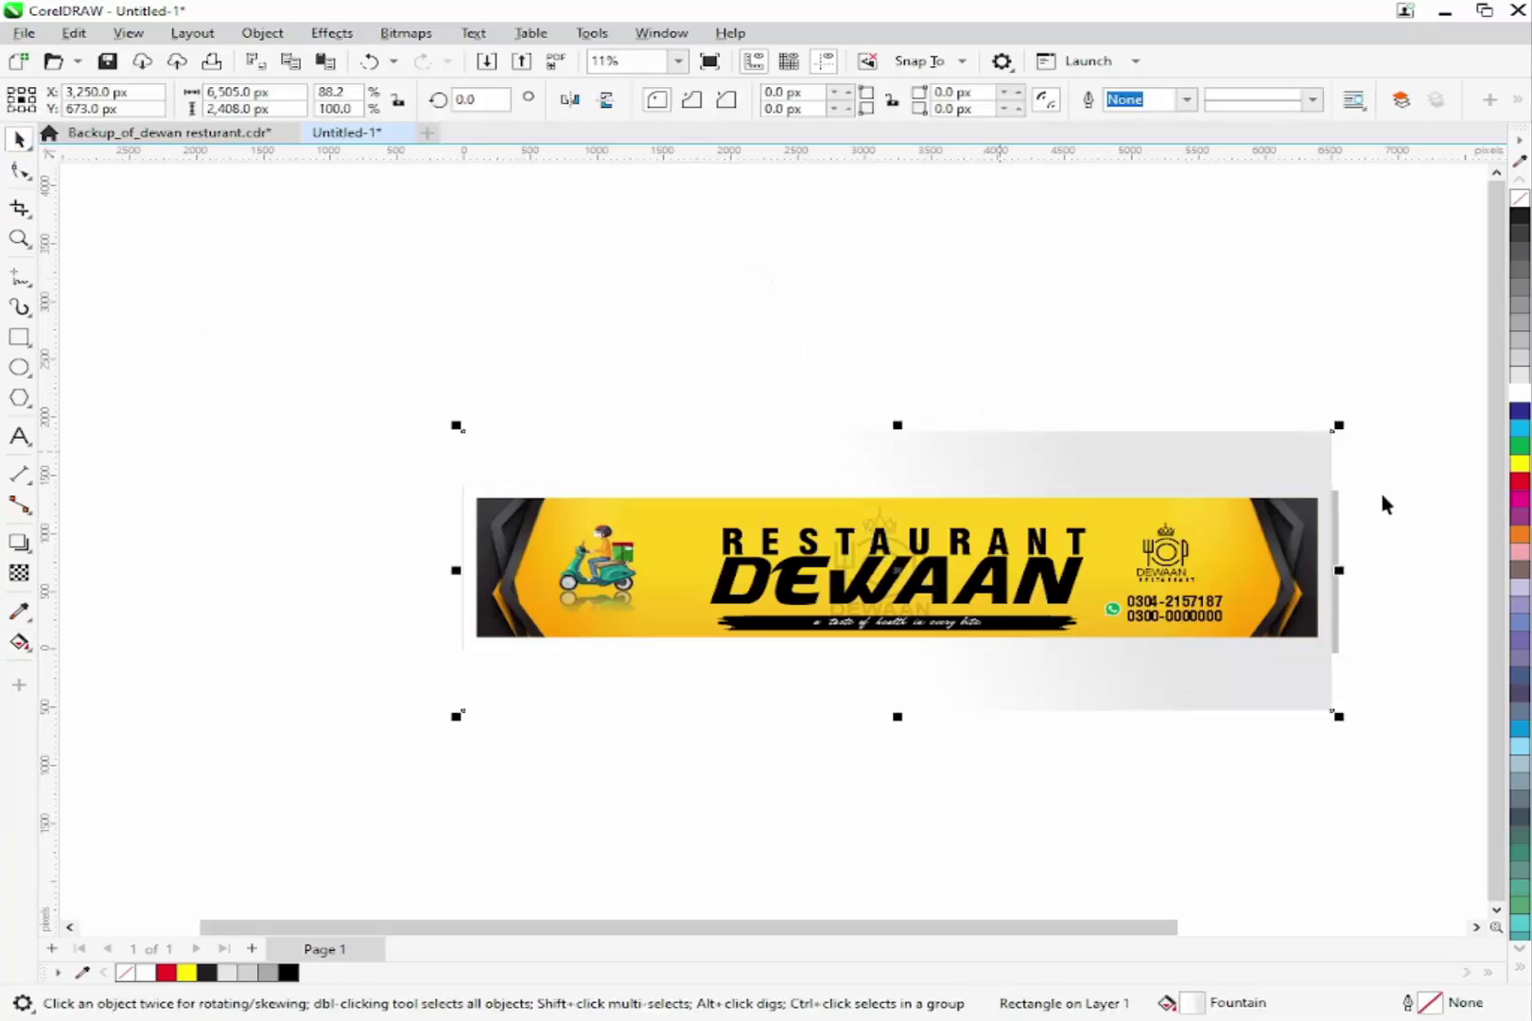
{"action": "left_click_drag", "start_coordinate": [1242, 405], "coordinate": [1214, 354]}
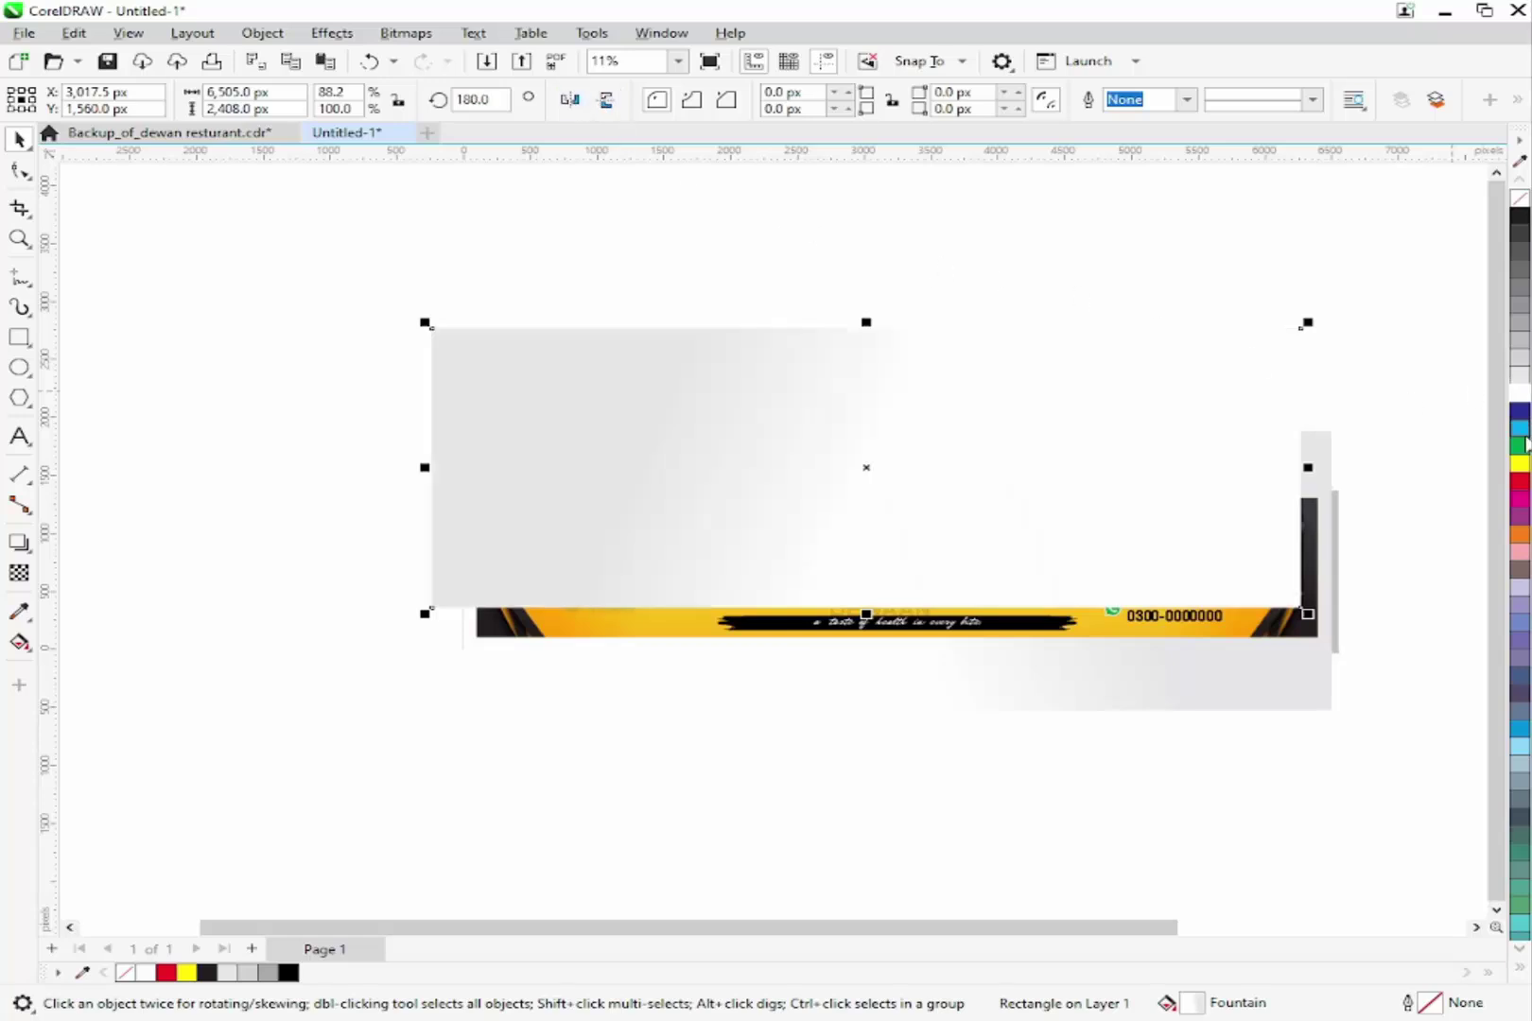
{"action": "left_click", "coordinate": [1515, 354]}
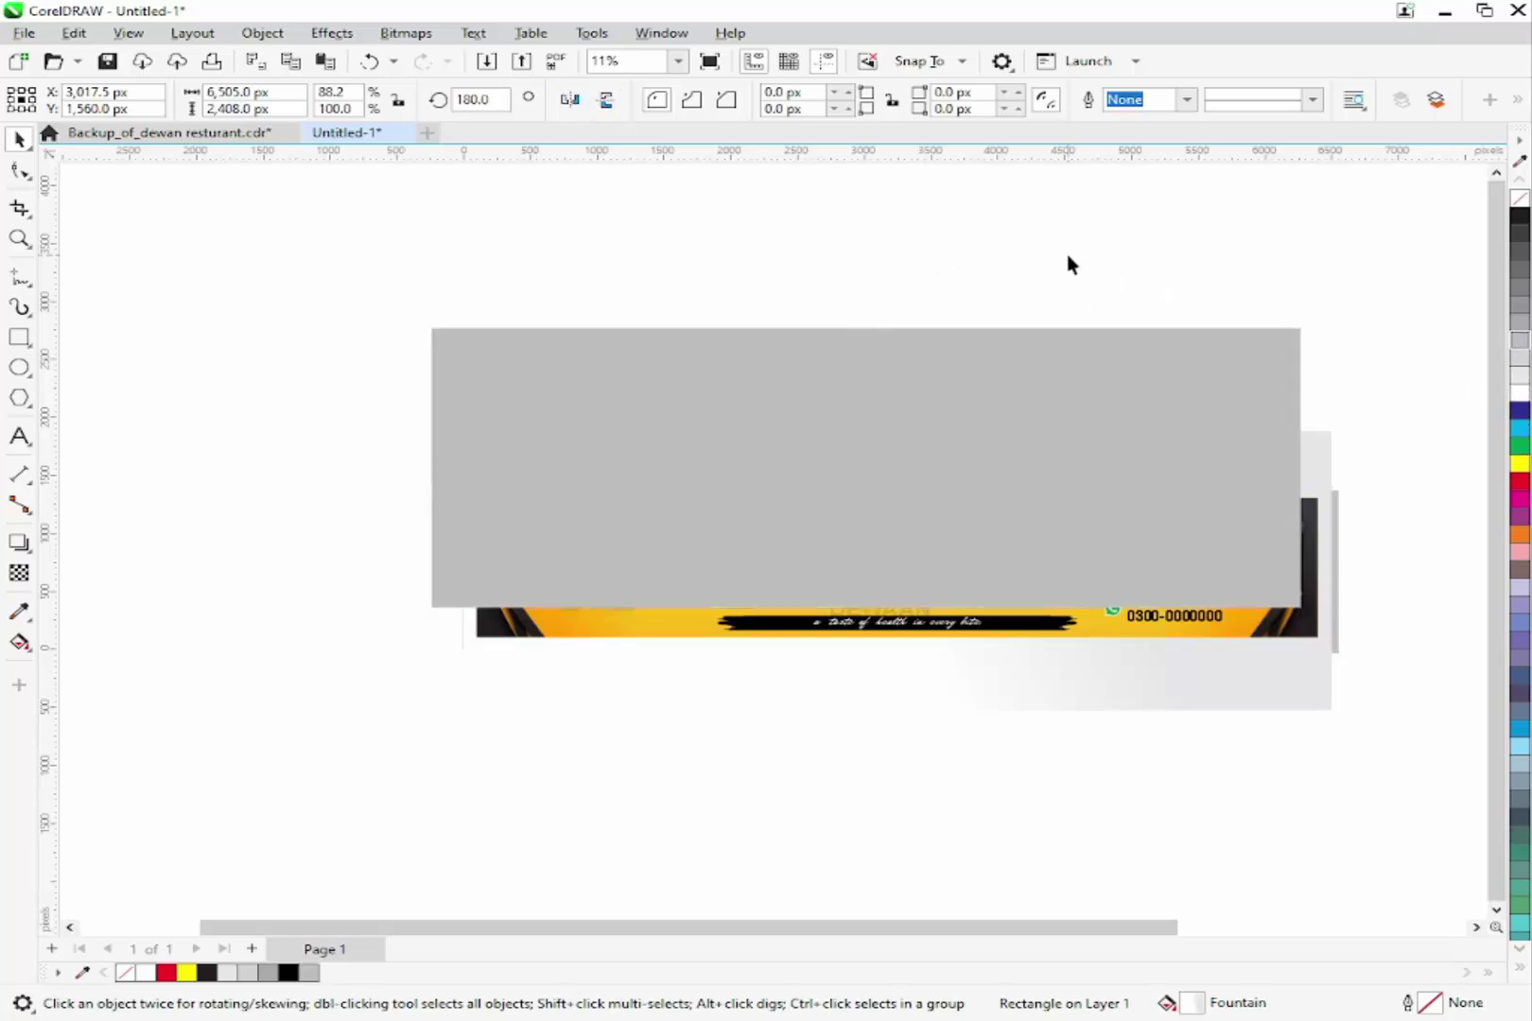
- Align the centre of the 30% black copy with the gradient backdrop and send the copy to the back
{"action": "left_click", "coordinate": [1329, 472], "text": "shift"}
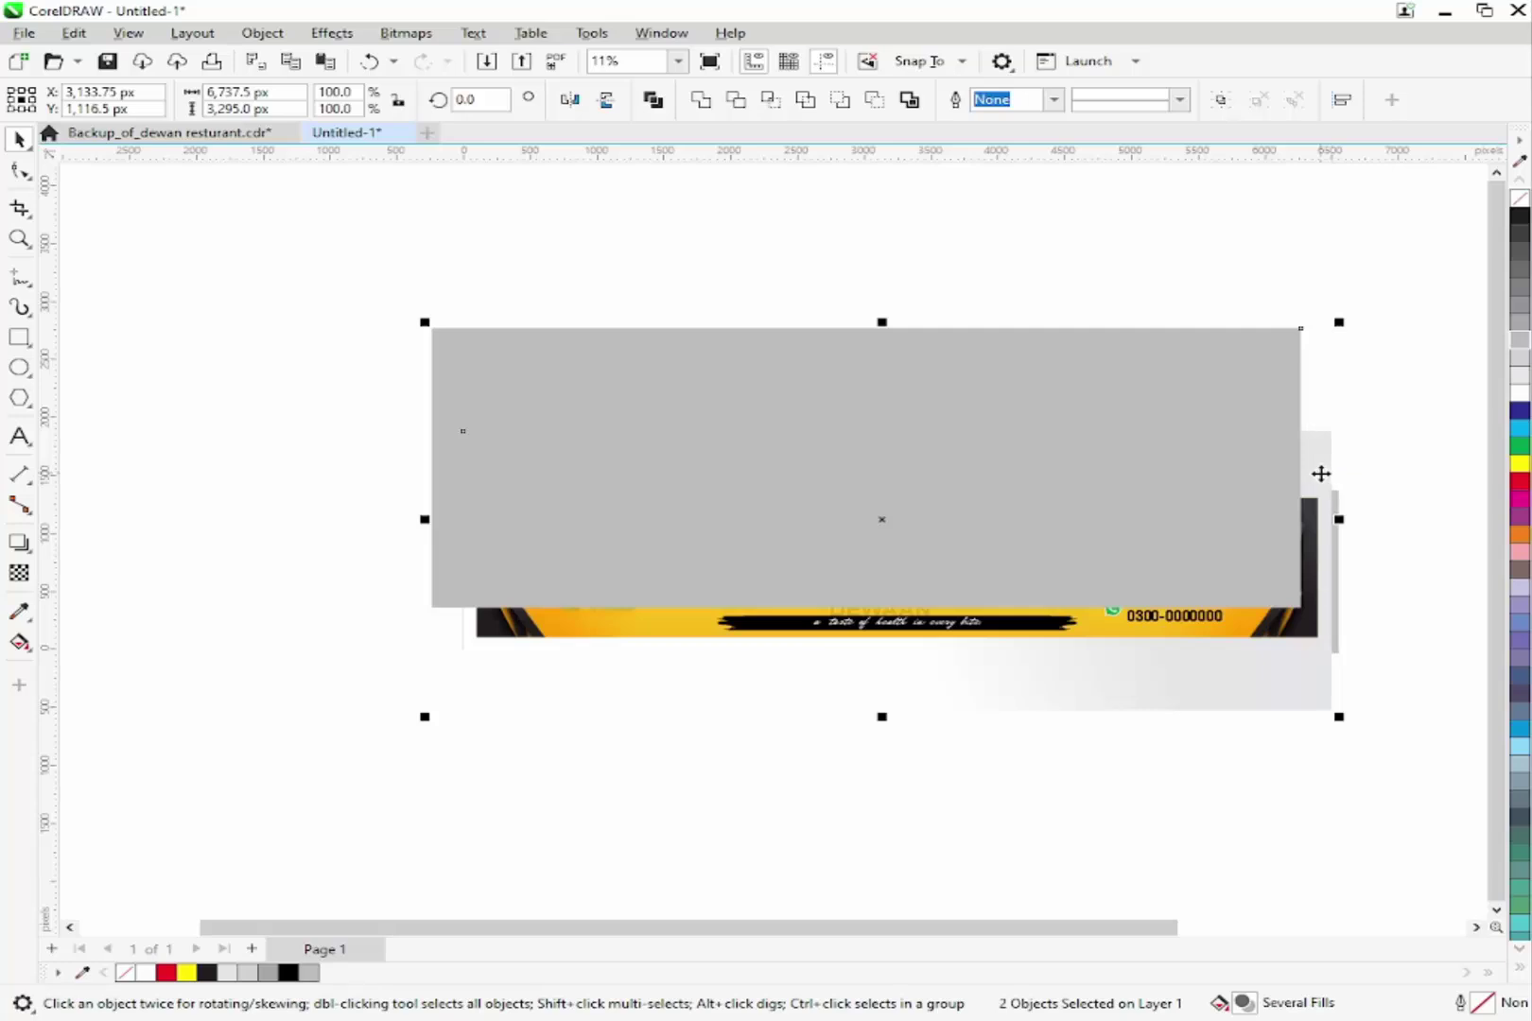
{"action": "key", "text": "e"}
{"action": "key", "text": "c"}
{"action": "left_click", "coordinate": [1170, 329]}
{"action": "left_click", "coordinate": [1179, 499]}
{"action": "key", "text": "shift+Page_Down"}
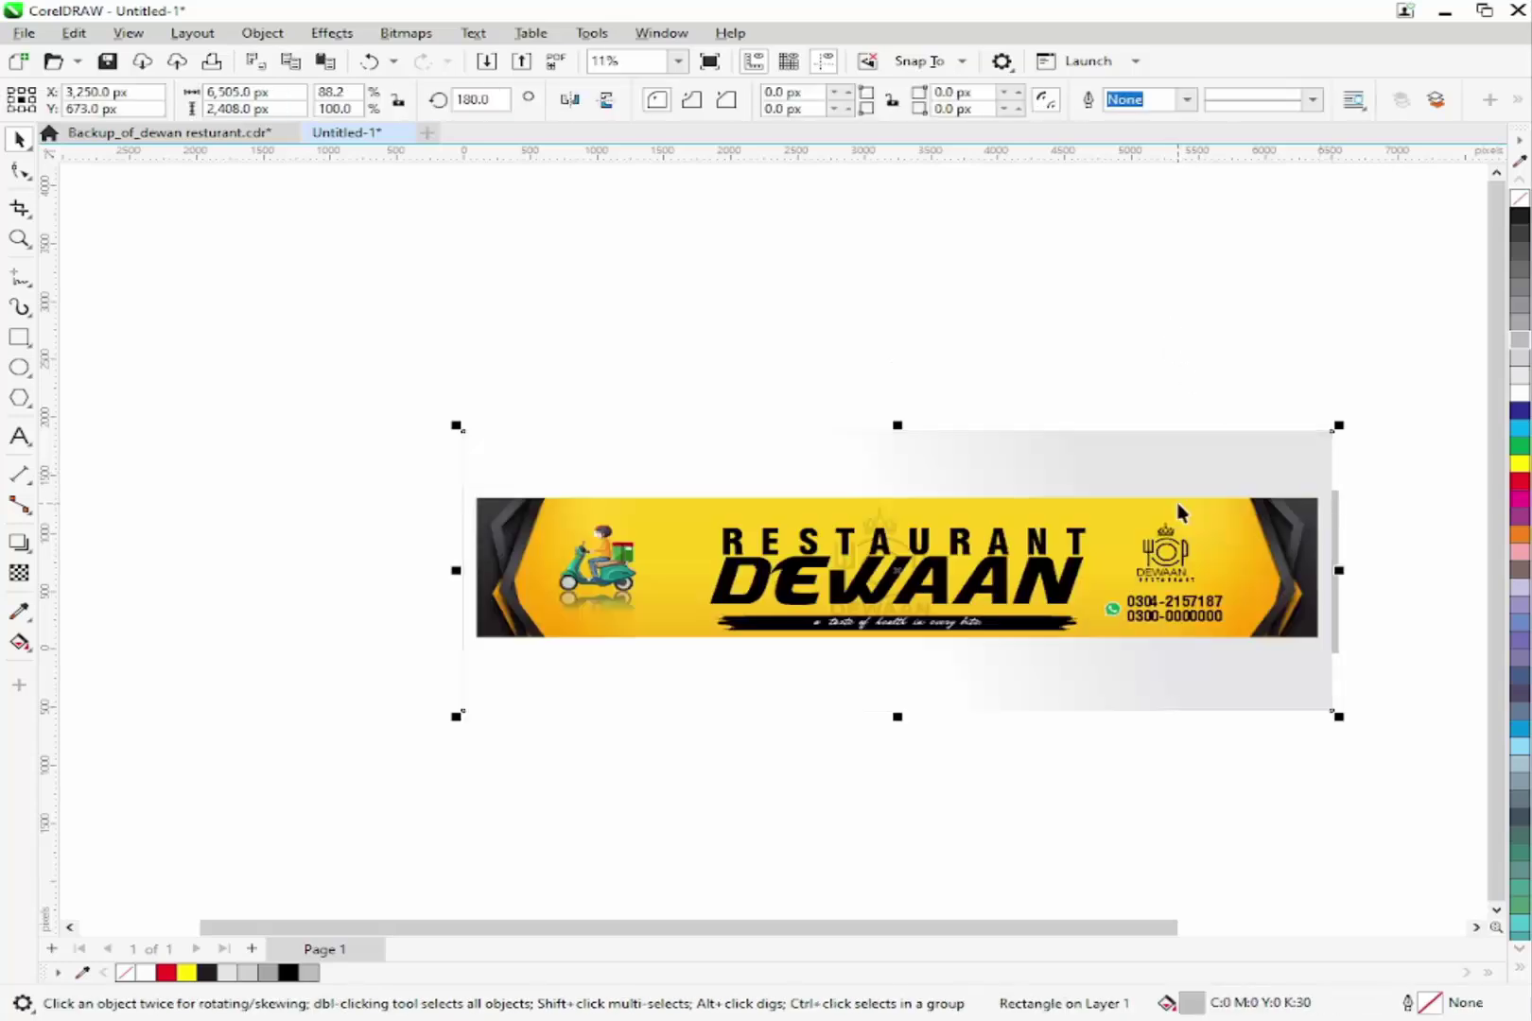
{"action": "left_click", "coordinate": [1108, 333]}
{"action": "left_click", "coordinate": [1038, 453]}
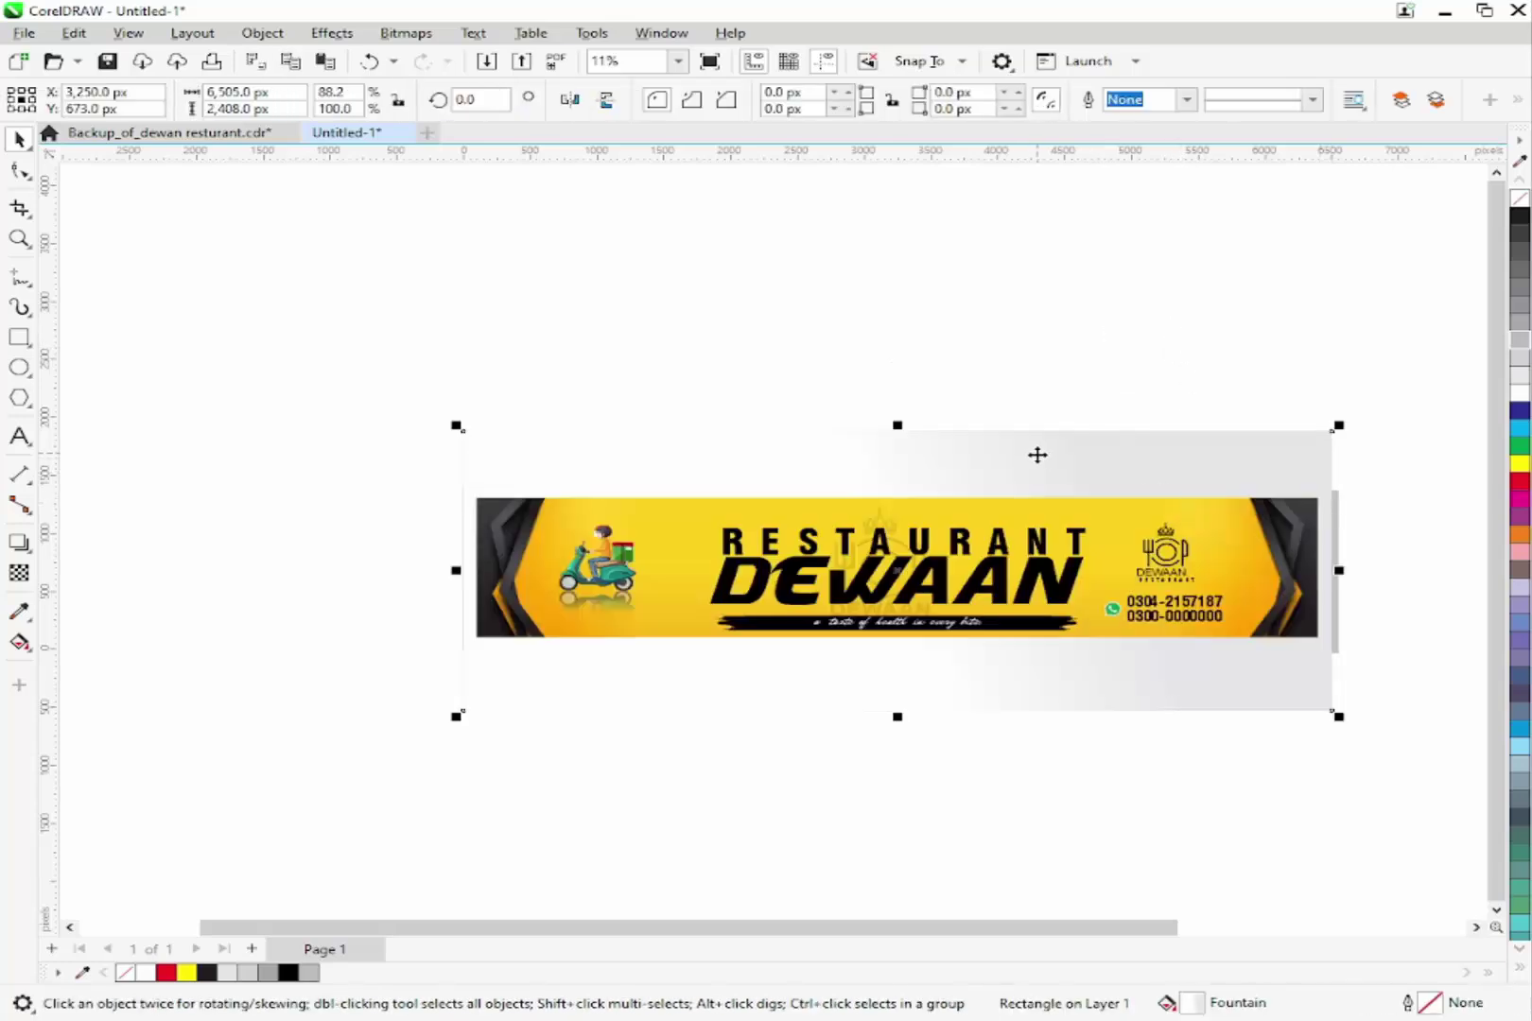
{"action": "key", "text": "shift+Page_Down"}
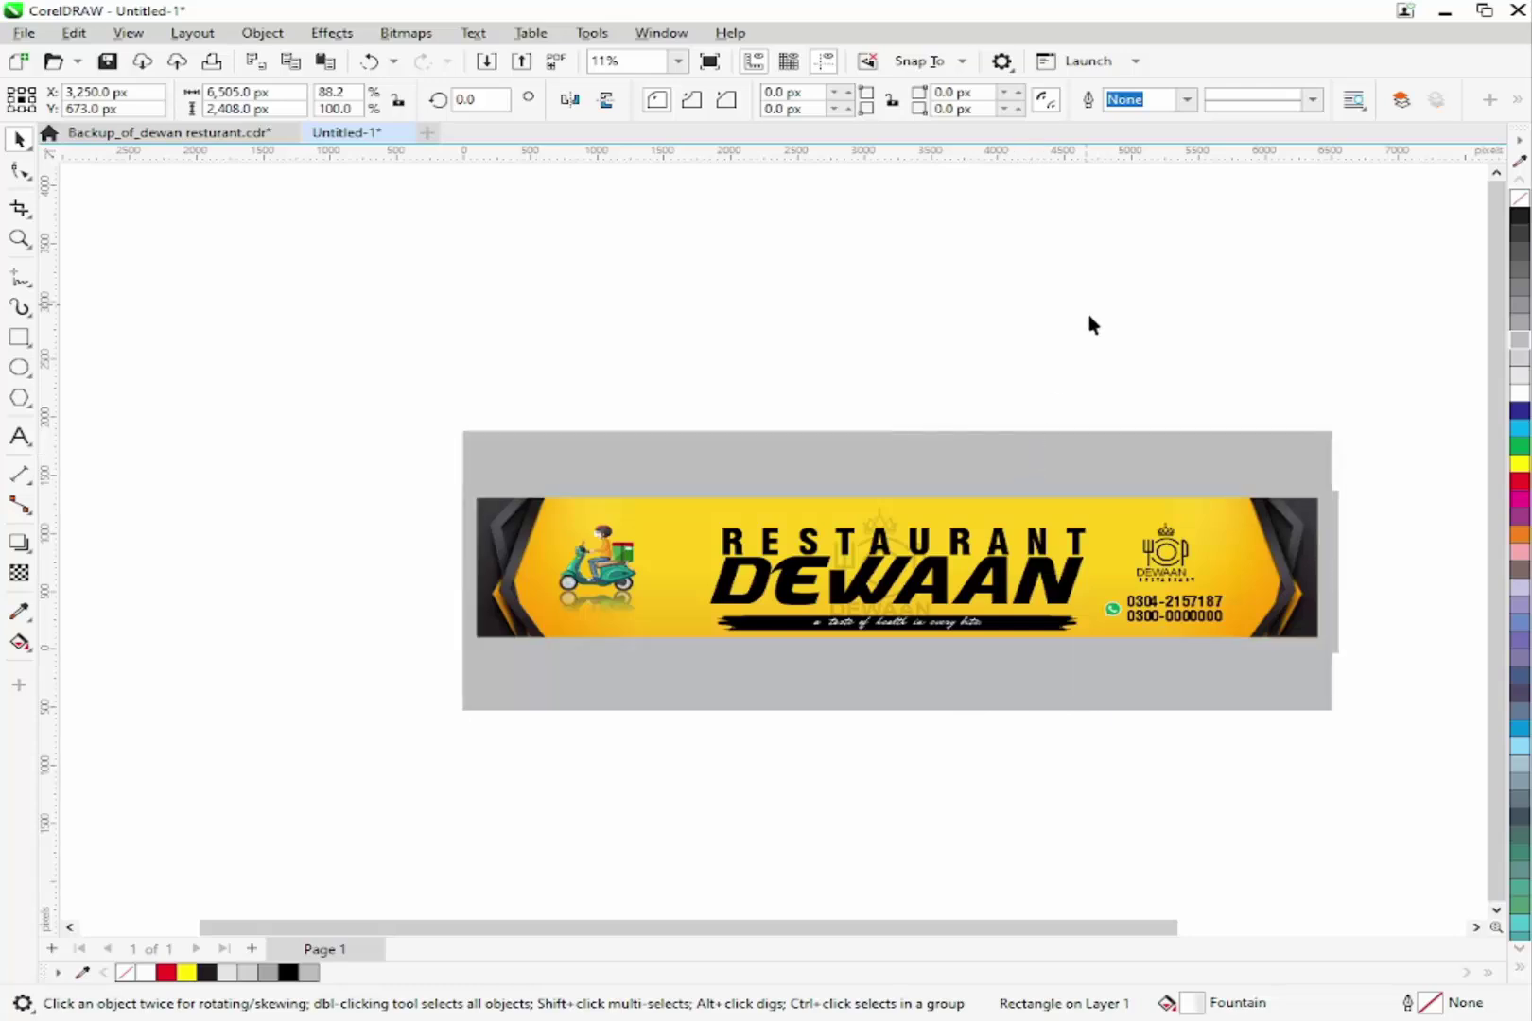
{"action": "key", "text": "ctrl+z"}
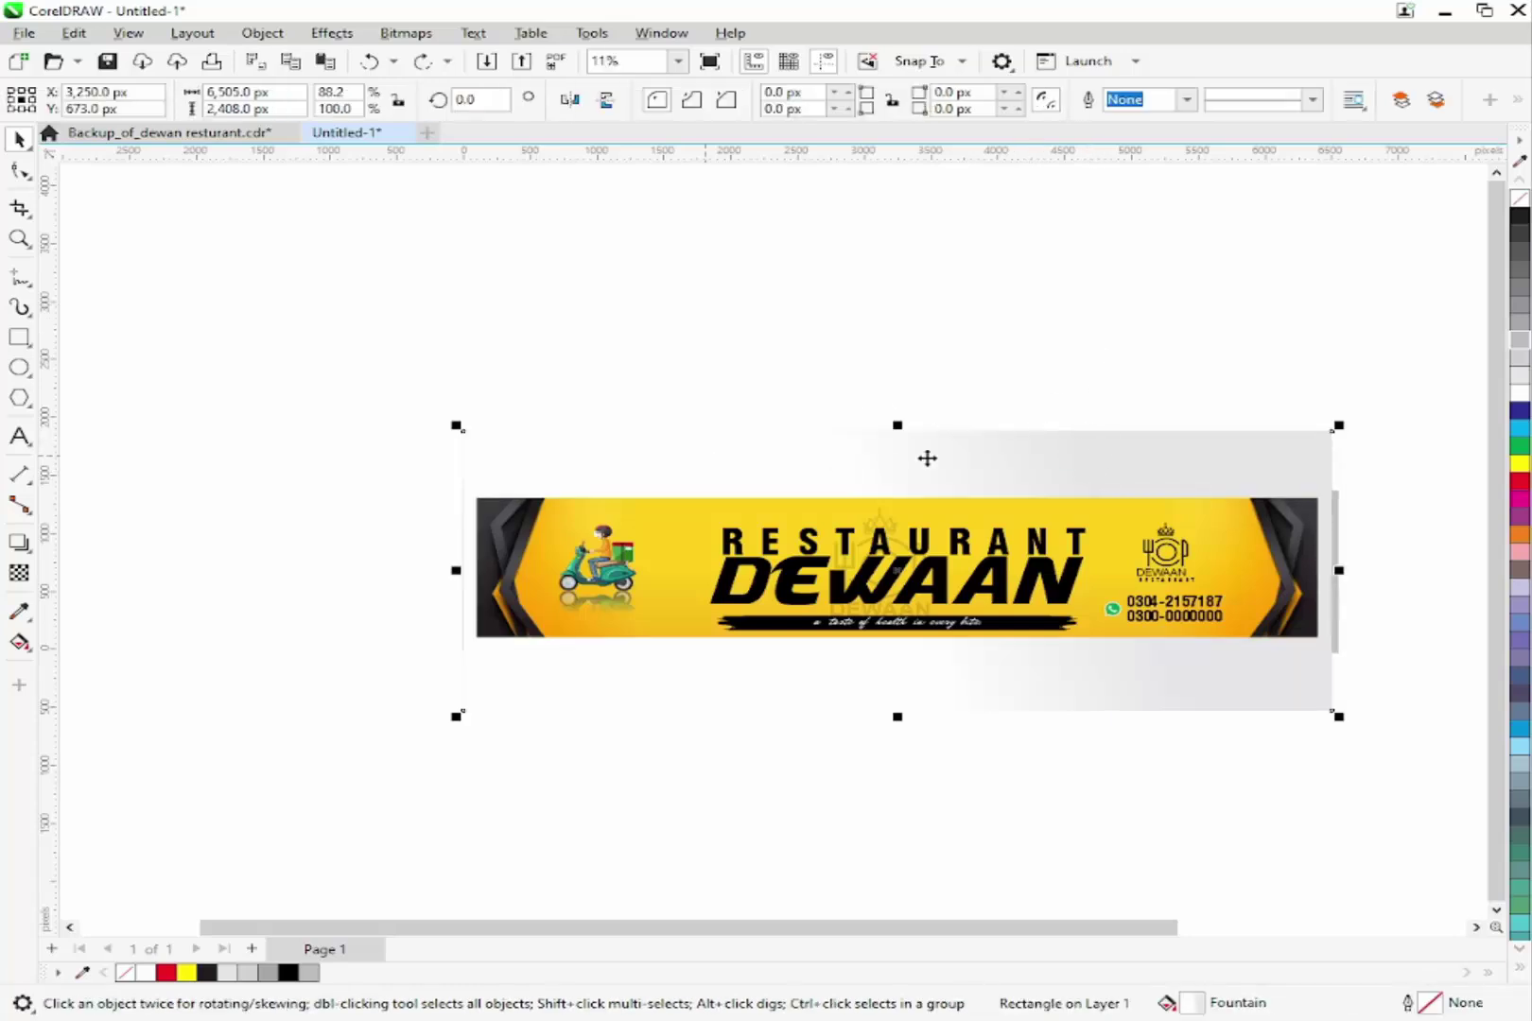
- Move the gradient rectangle upward and apply a linear transparency to the 30% black rectangle, fading out toward its right end
{"action": "left_click_drag", "start_coordinate": [1010, 471], "coordinate": [1001, 334]}
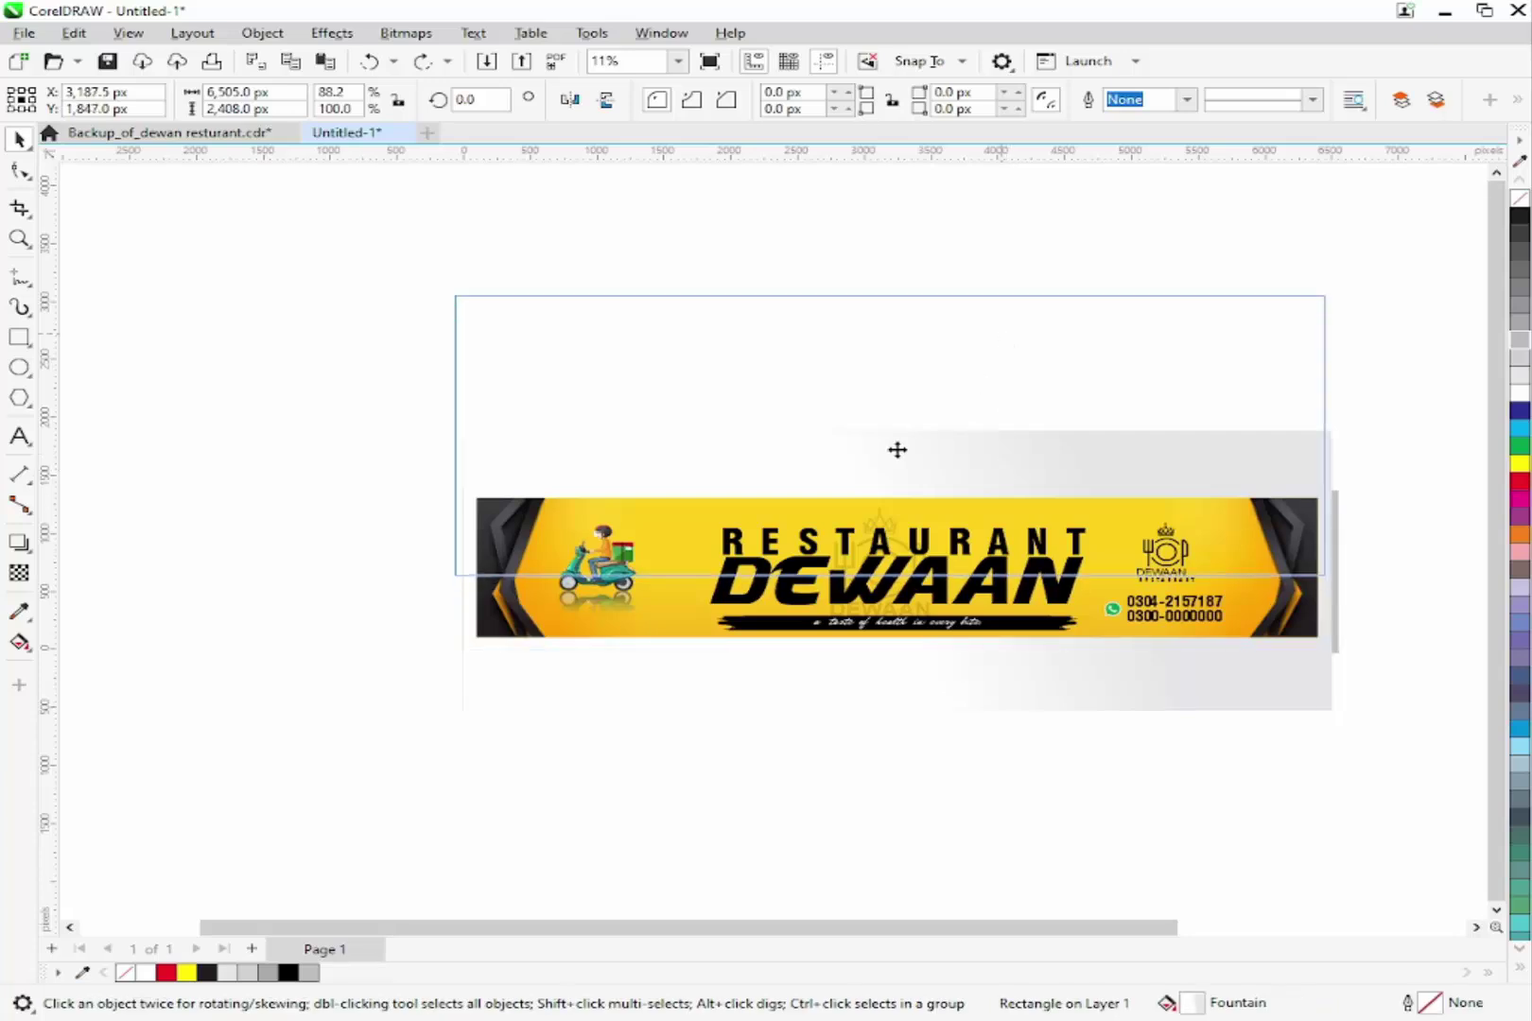
{"action": "left_click", "coordinate": [635, 674]}
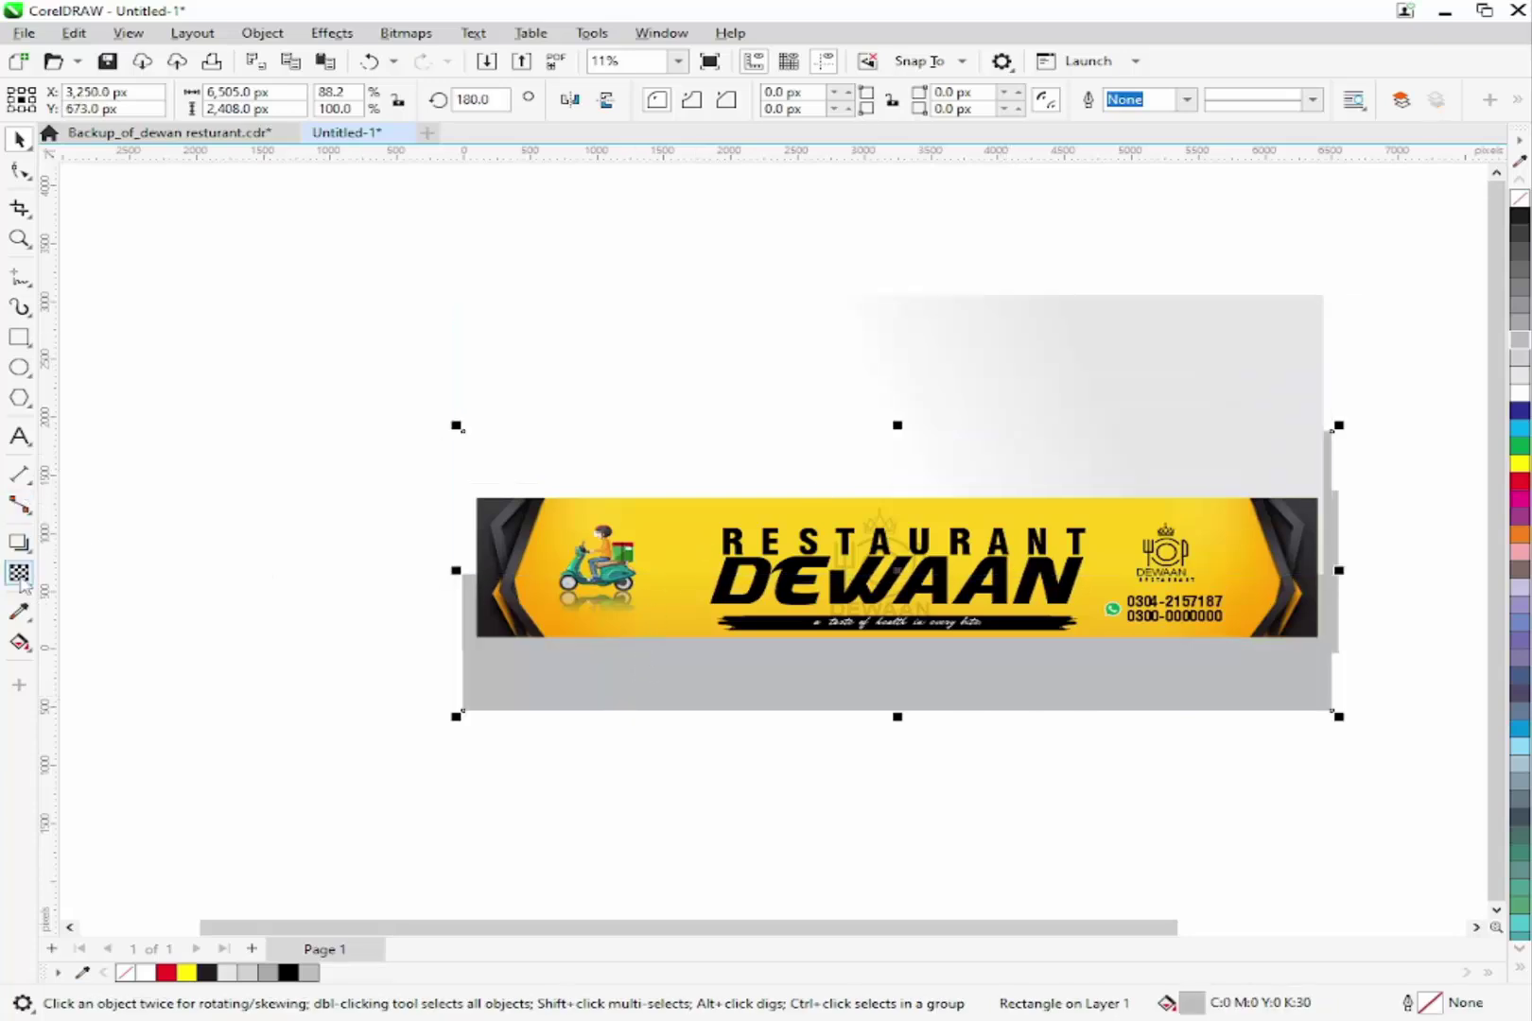
{"action": "left_click", "coordinate": [19, 573]}
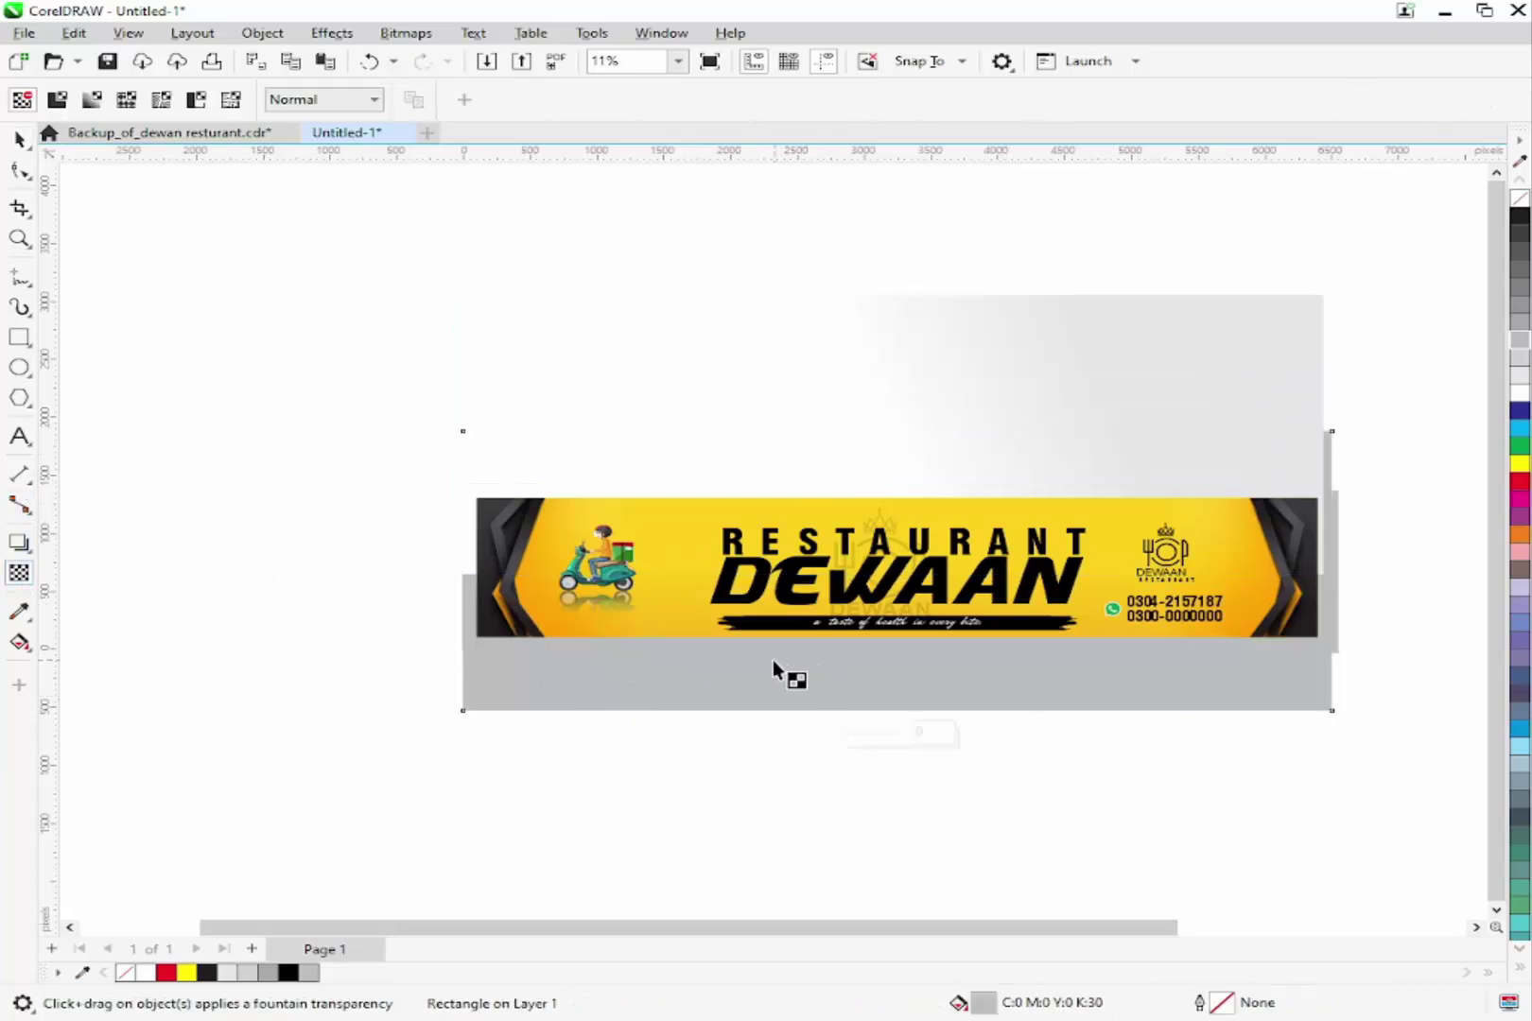
{"action": "left_click_drag", "start_coordinate": [759, 657], "coordinate": [1112, 680]}
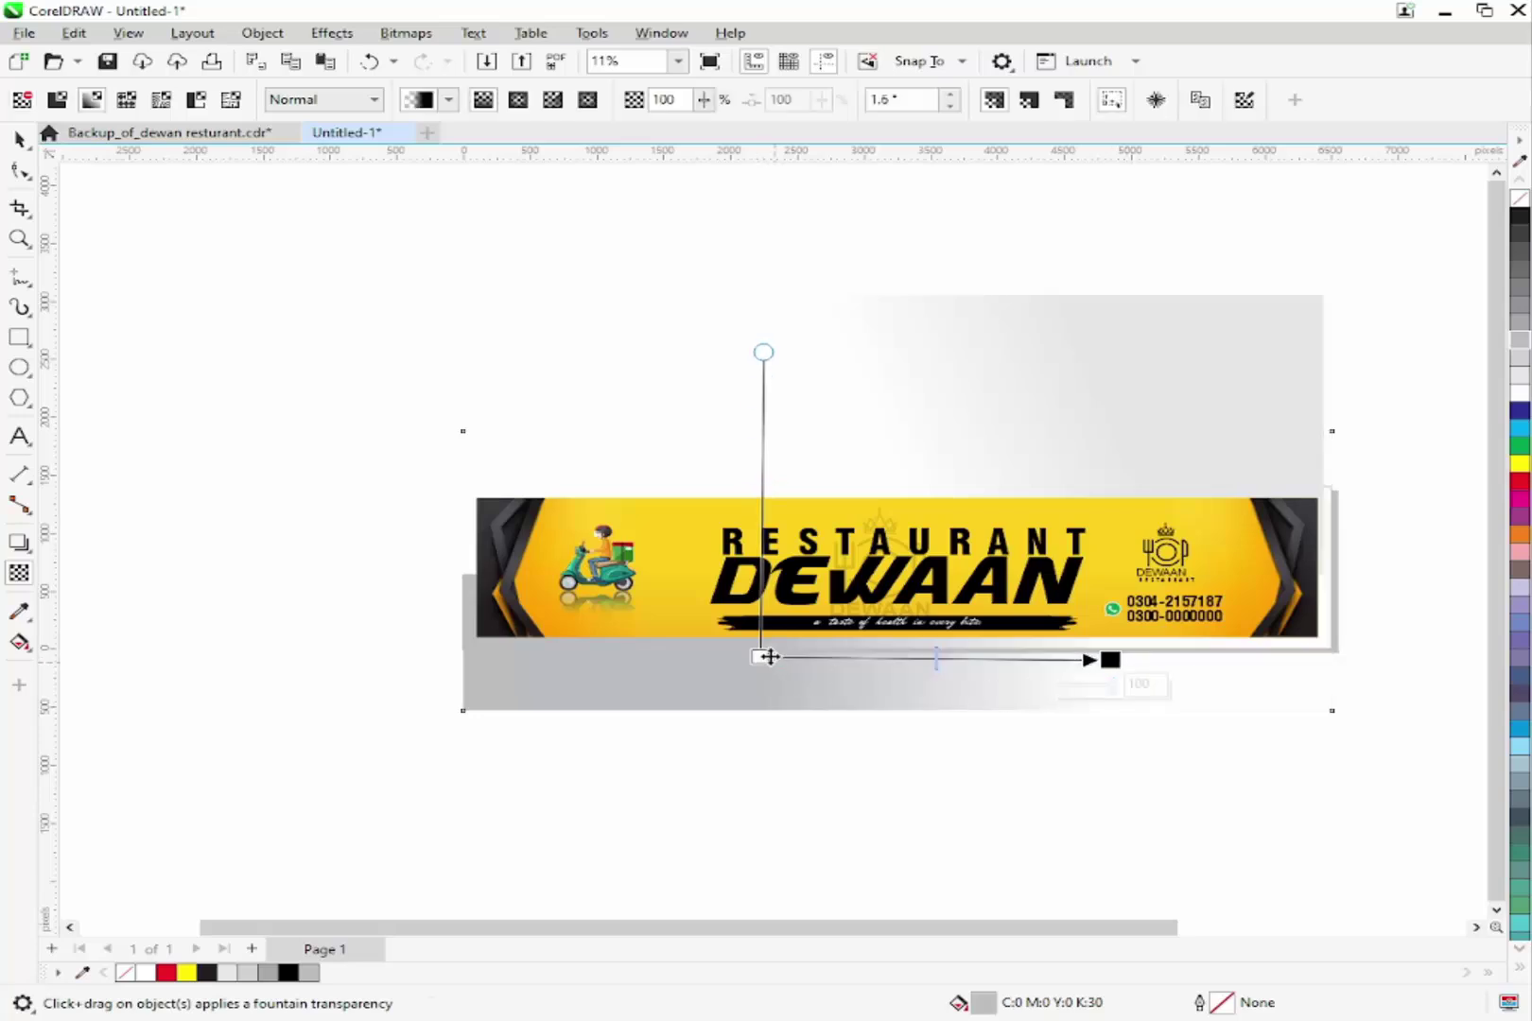
{"action": "left_click_drag", "start_coordinate": [760, 656], "coordinate": [670, 653]}
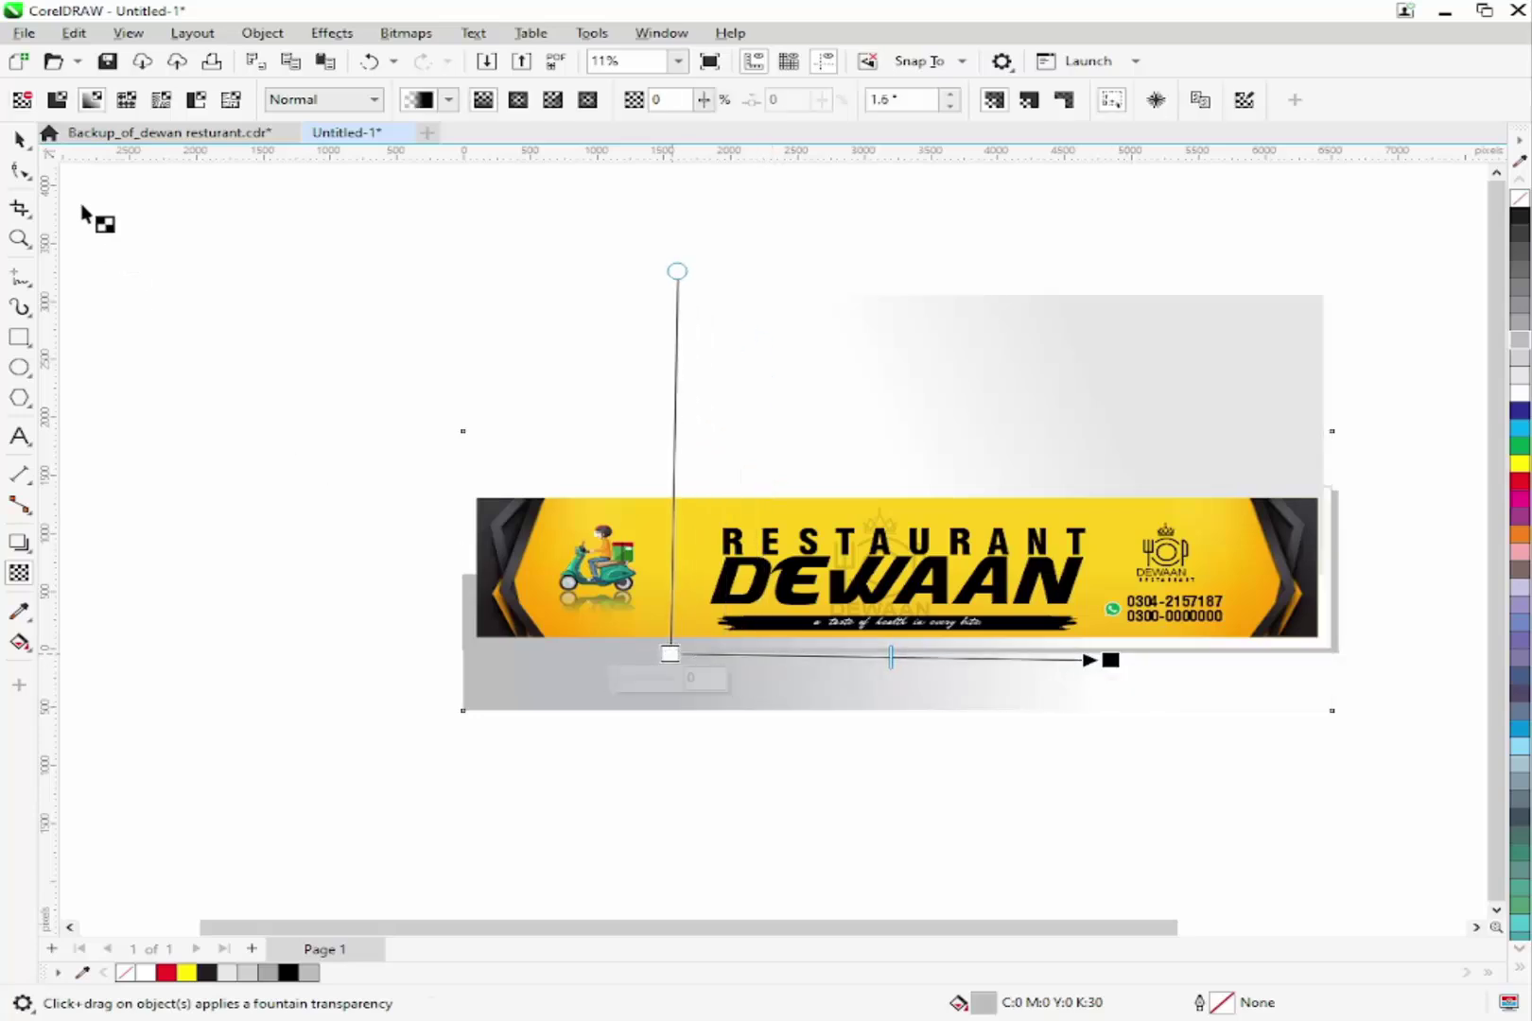
{"action": "left_click", "coordinate": [19, 140]}
- Align the gradient rectangle with the fading grey rectangle and place it underneath
{"action": "left_click", "coordinate": [232, 548]}
{"action": "left_click", "coordinate": [896, 451]}
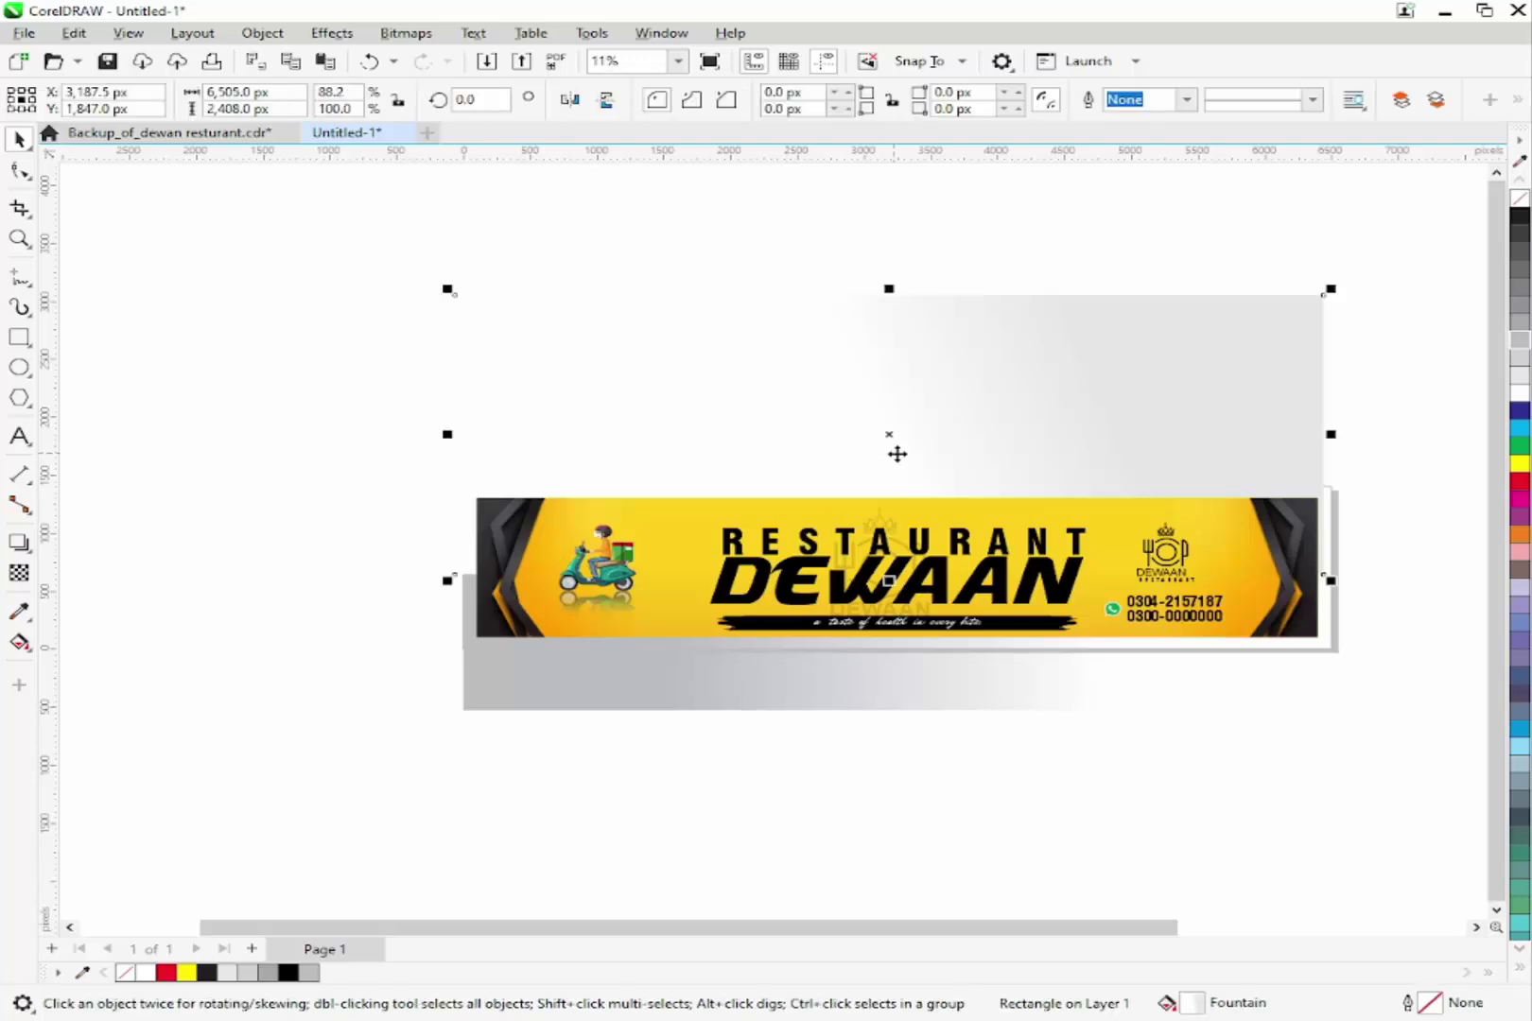
{"action": "left_click", "coordinate": [734, 681], "text": "shift"}
{"action": "key", "text": "b"}
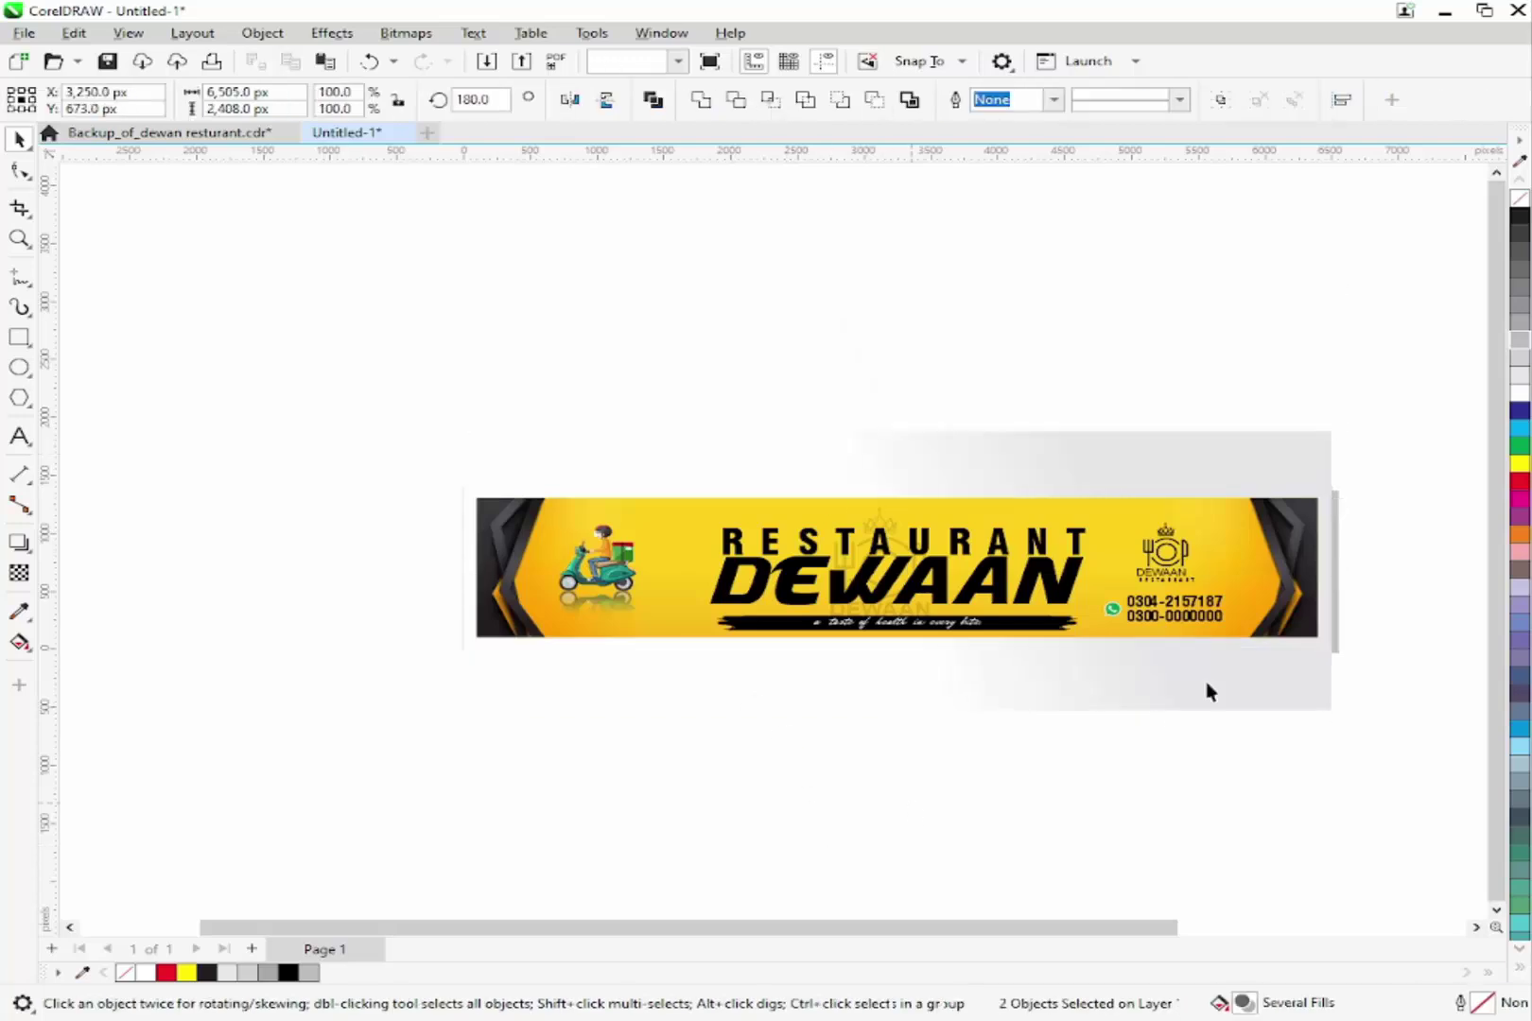
{"action": "left_click", "coordinate": [1286, 698]}
{"action": "left_click", "coordinate": [1272, 707]}
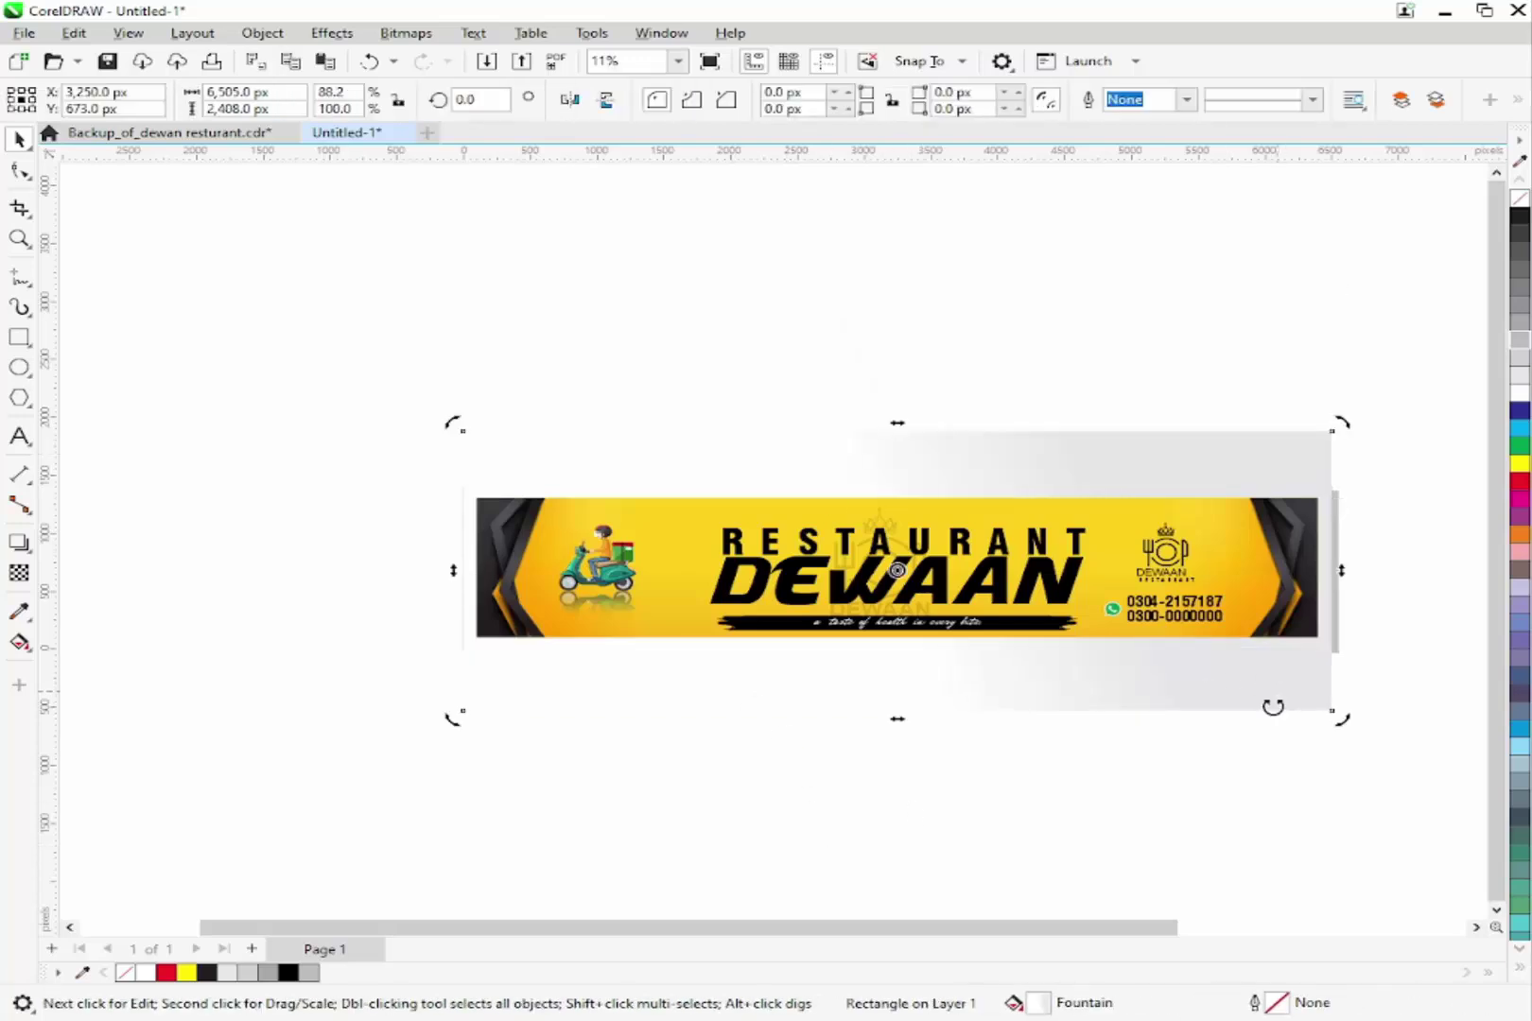
- Examine the finished signboard against the blended grey backdrop, both in full and close up on the title
{"action": "left_click", "coordinate": [1118, 320]}
{"action": "key", "text": "F4"}
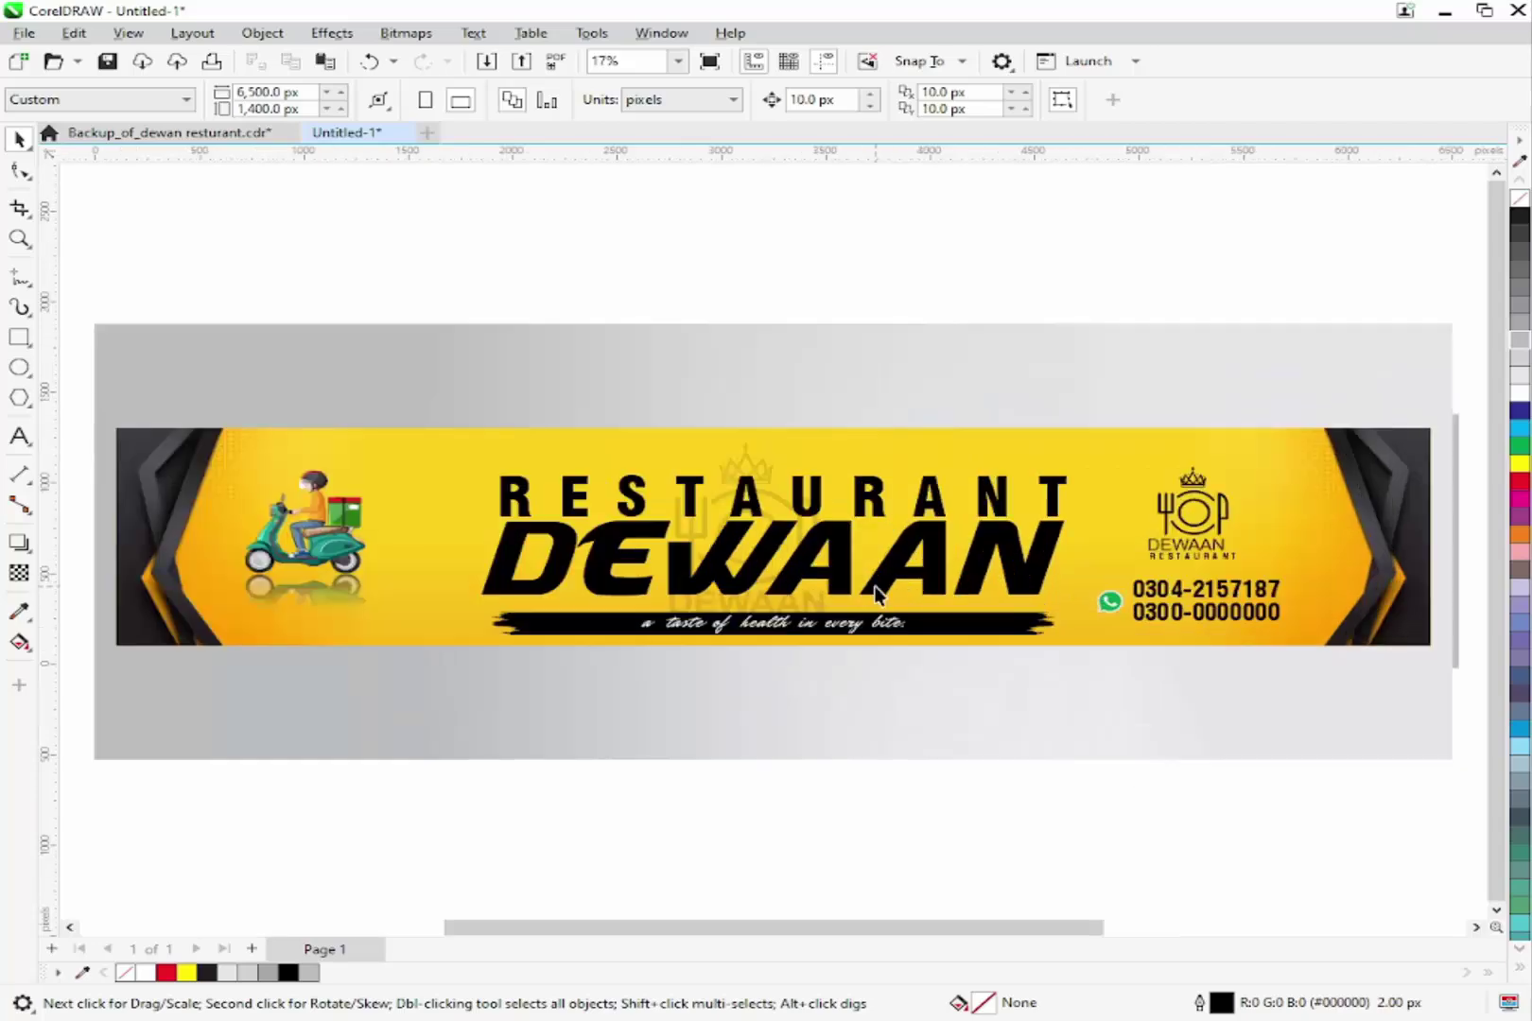
{"action": "key", "text": "F3"}
{"action": "key", "text": "F2"}
{"action": "left_click_drag", "start_coordinate": [500, 458], "coordinate": [1035, 687]}
{"action": "key", "text": "F3"}
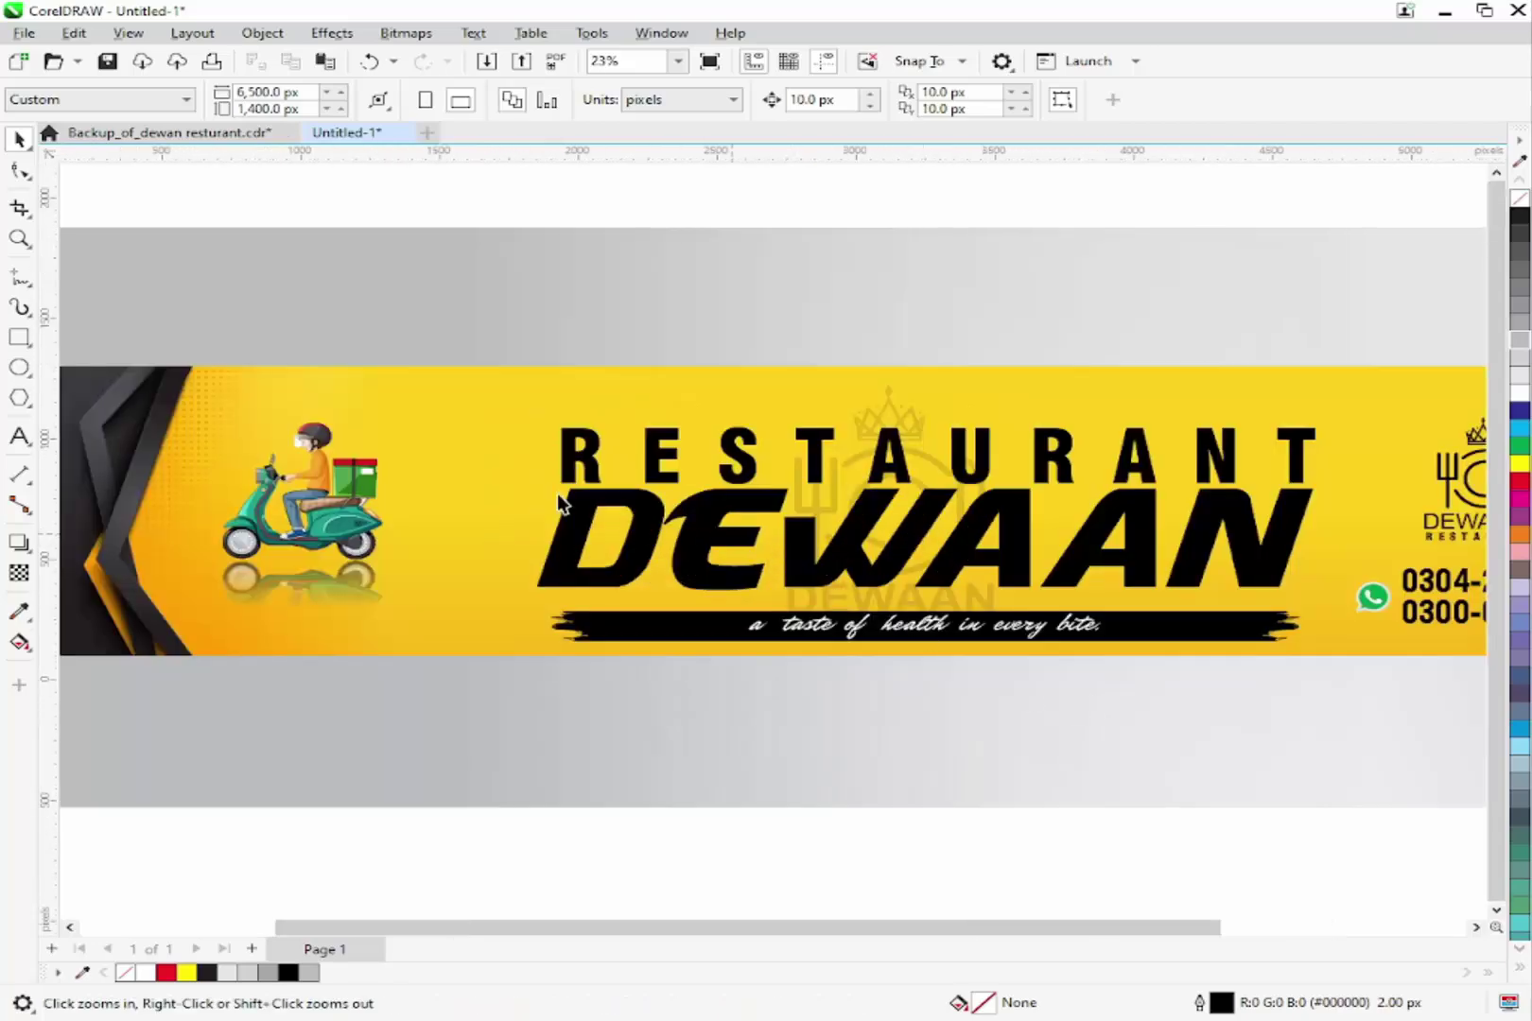
{"action": "key", "text": "F2"}
{"action": "left_click_drag", "start_coordinate": [322, 385], "coordinate": [1469, 700]}
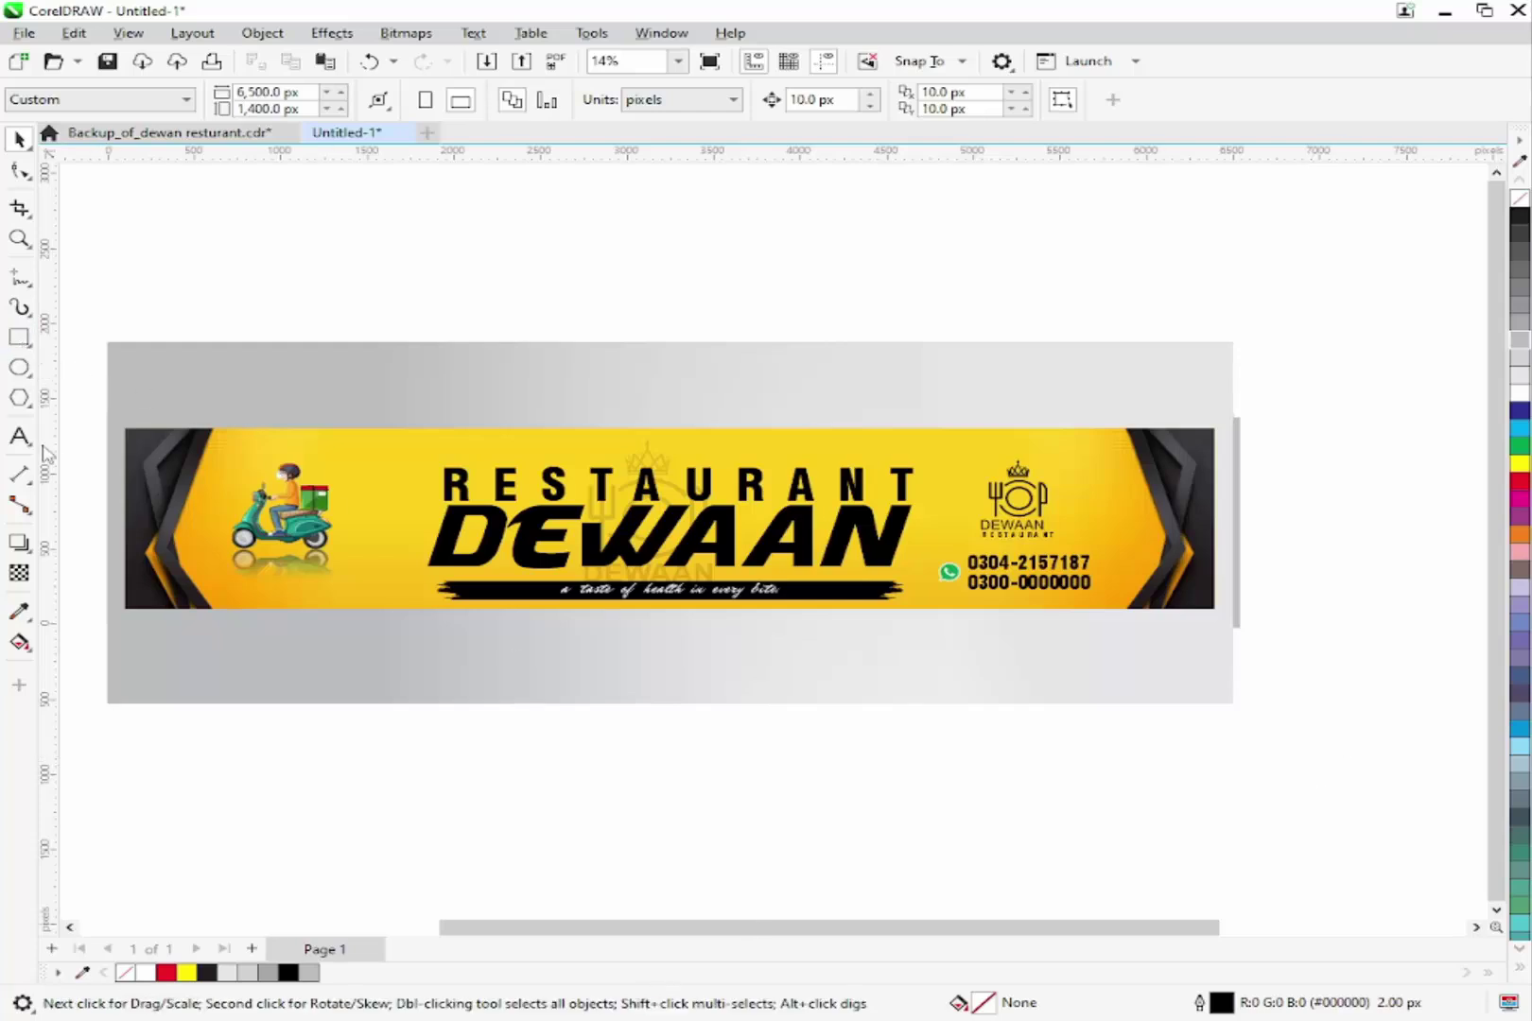
{"action": "left_click", "coordinate": [19, 436]}
{"action": "left_click", "coordinate": [450, 319]}
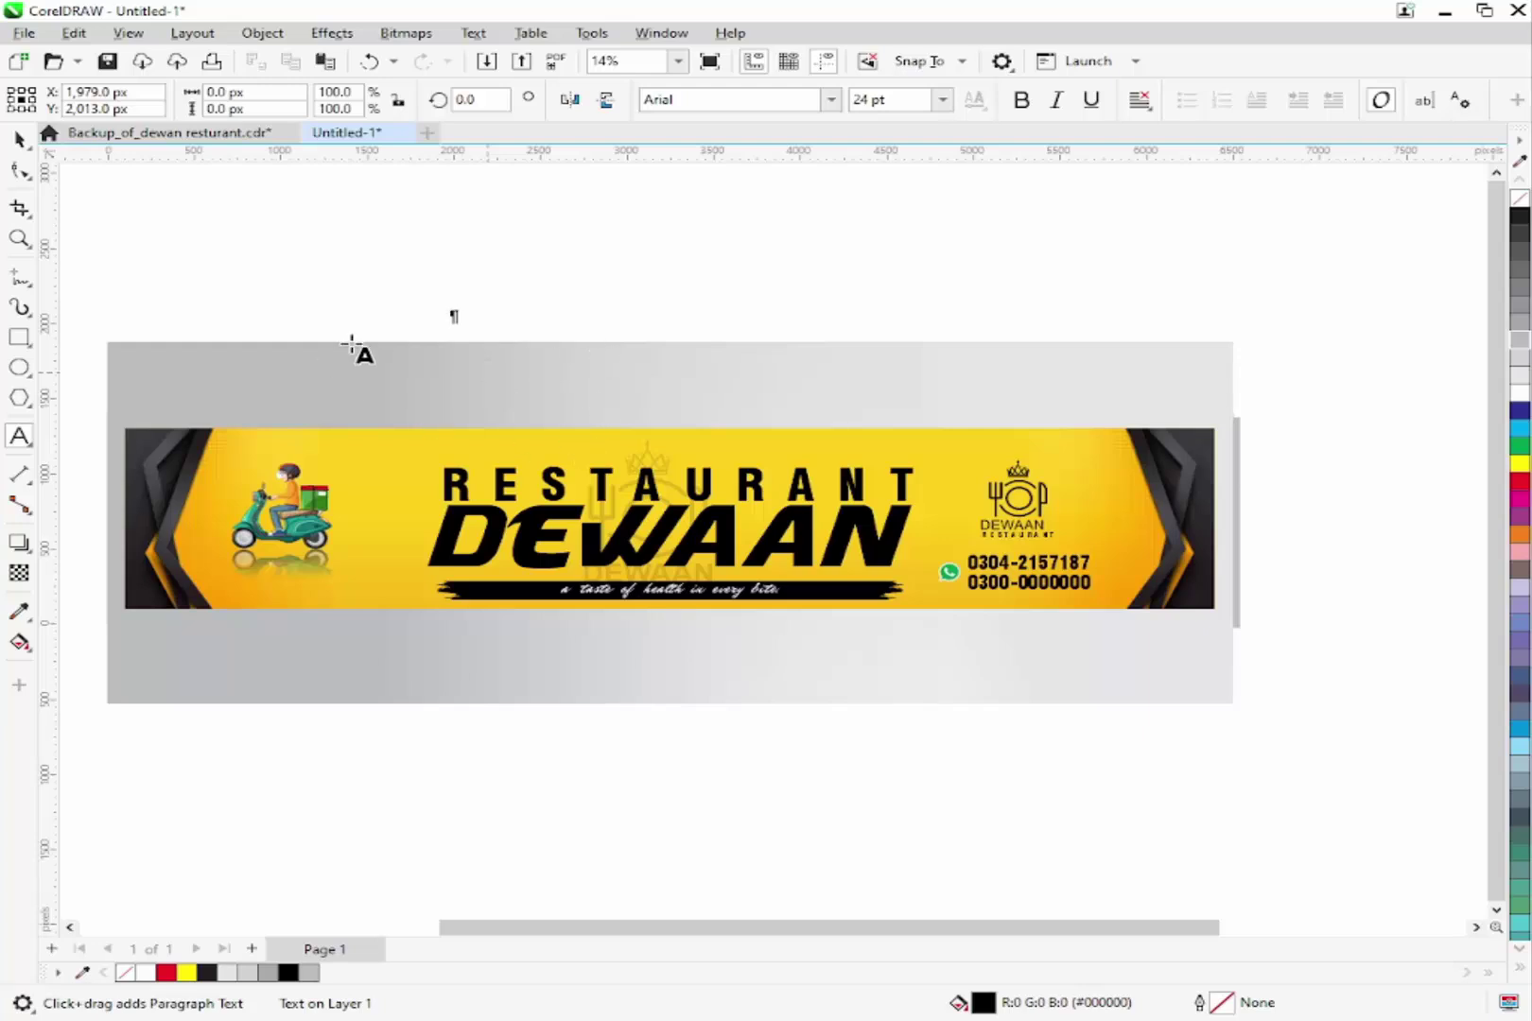
{"action": "key", "text": "space"}
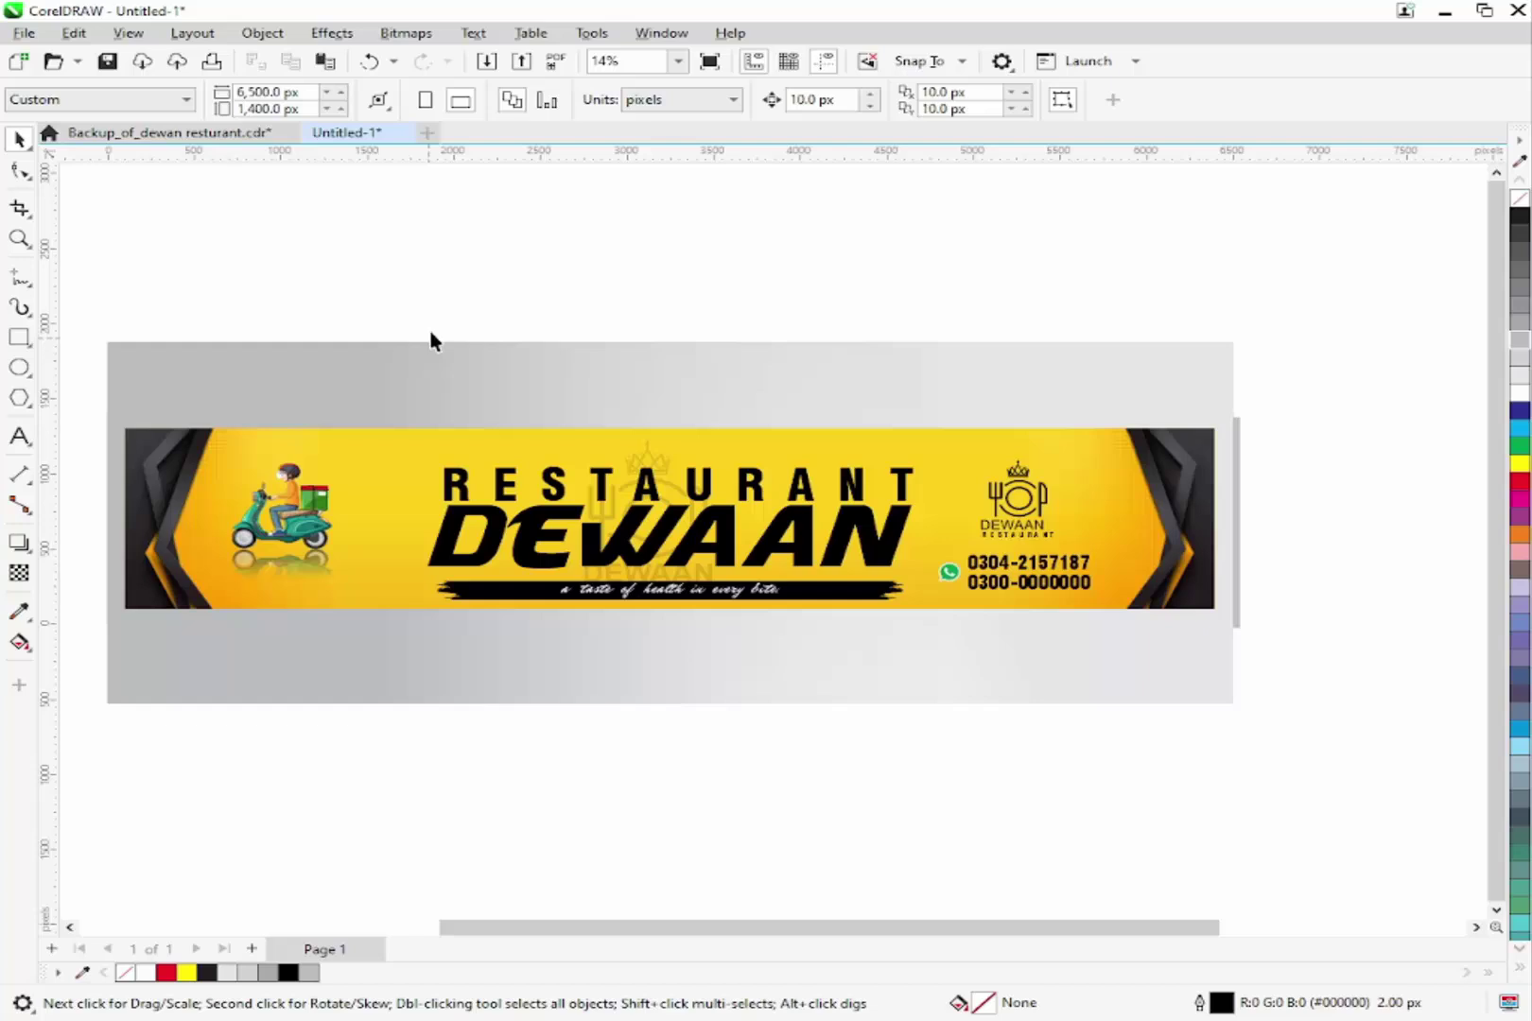
{"action": "left_click", "coordinate": [477, 423]}
{"action": "left_click", "coordinate": [480, 483]}
{"action": "left_click", "coordinate": [448, 487]}
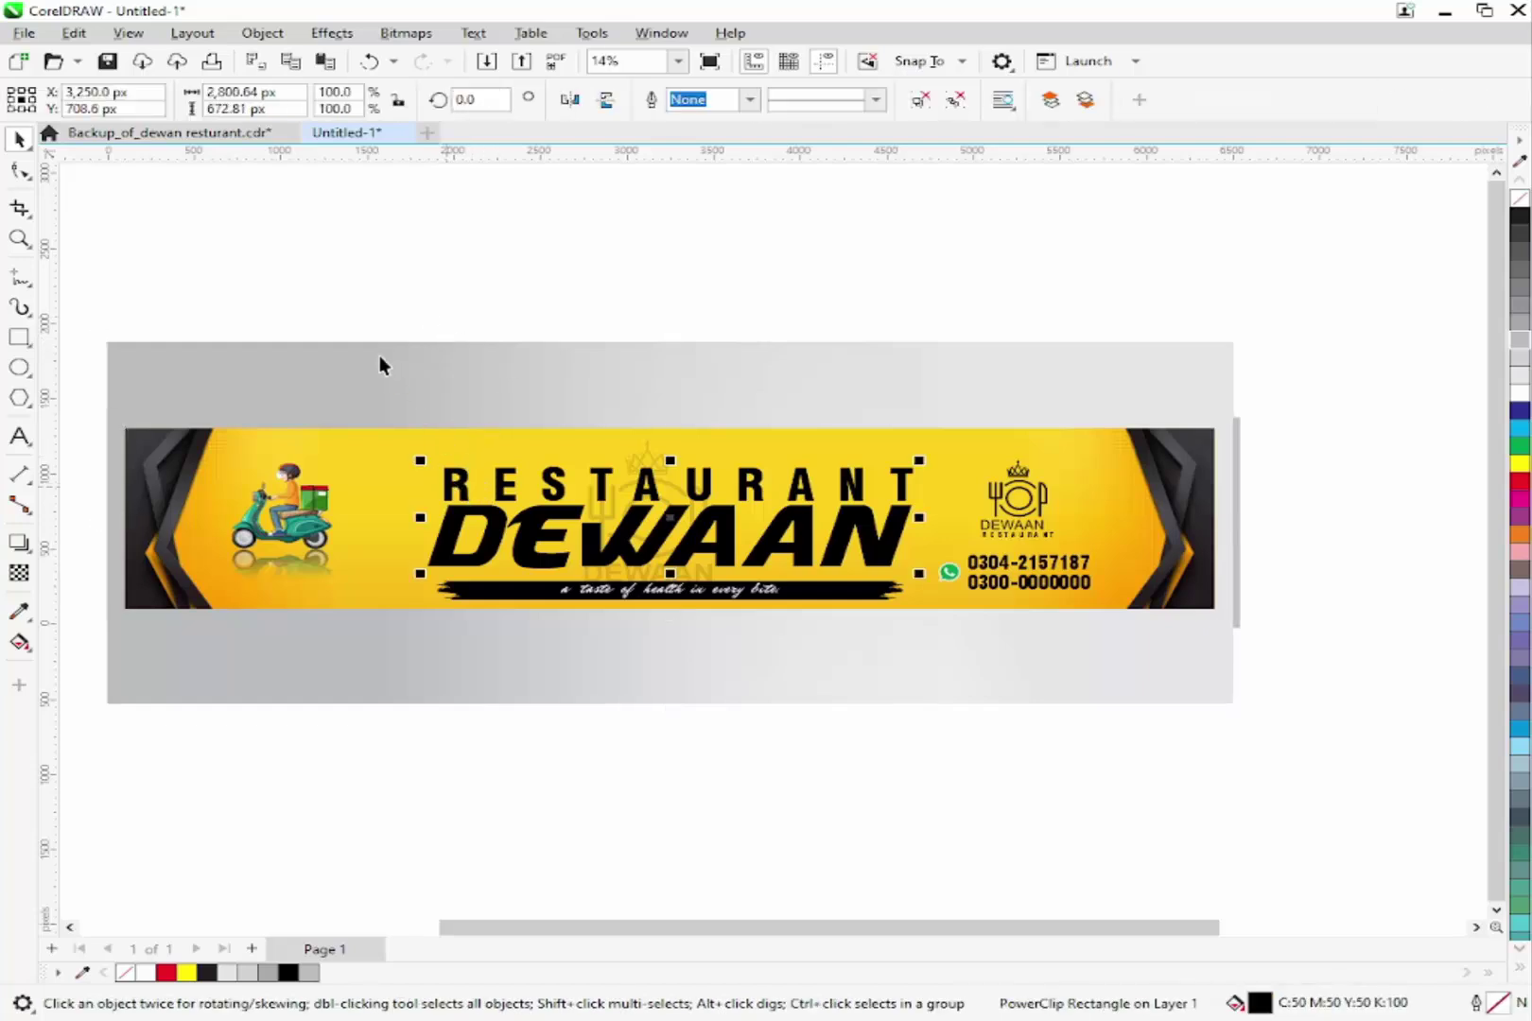
{"action": "left_click_drag", "start_coordinate": [379, 360], "coordinate": [897, 685]}
{"action": "key", "text": "ctrl+z"}
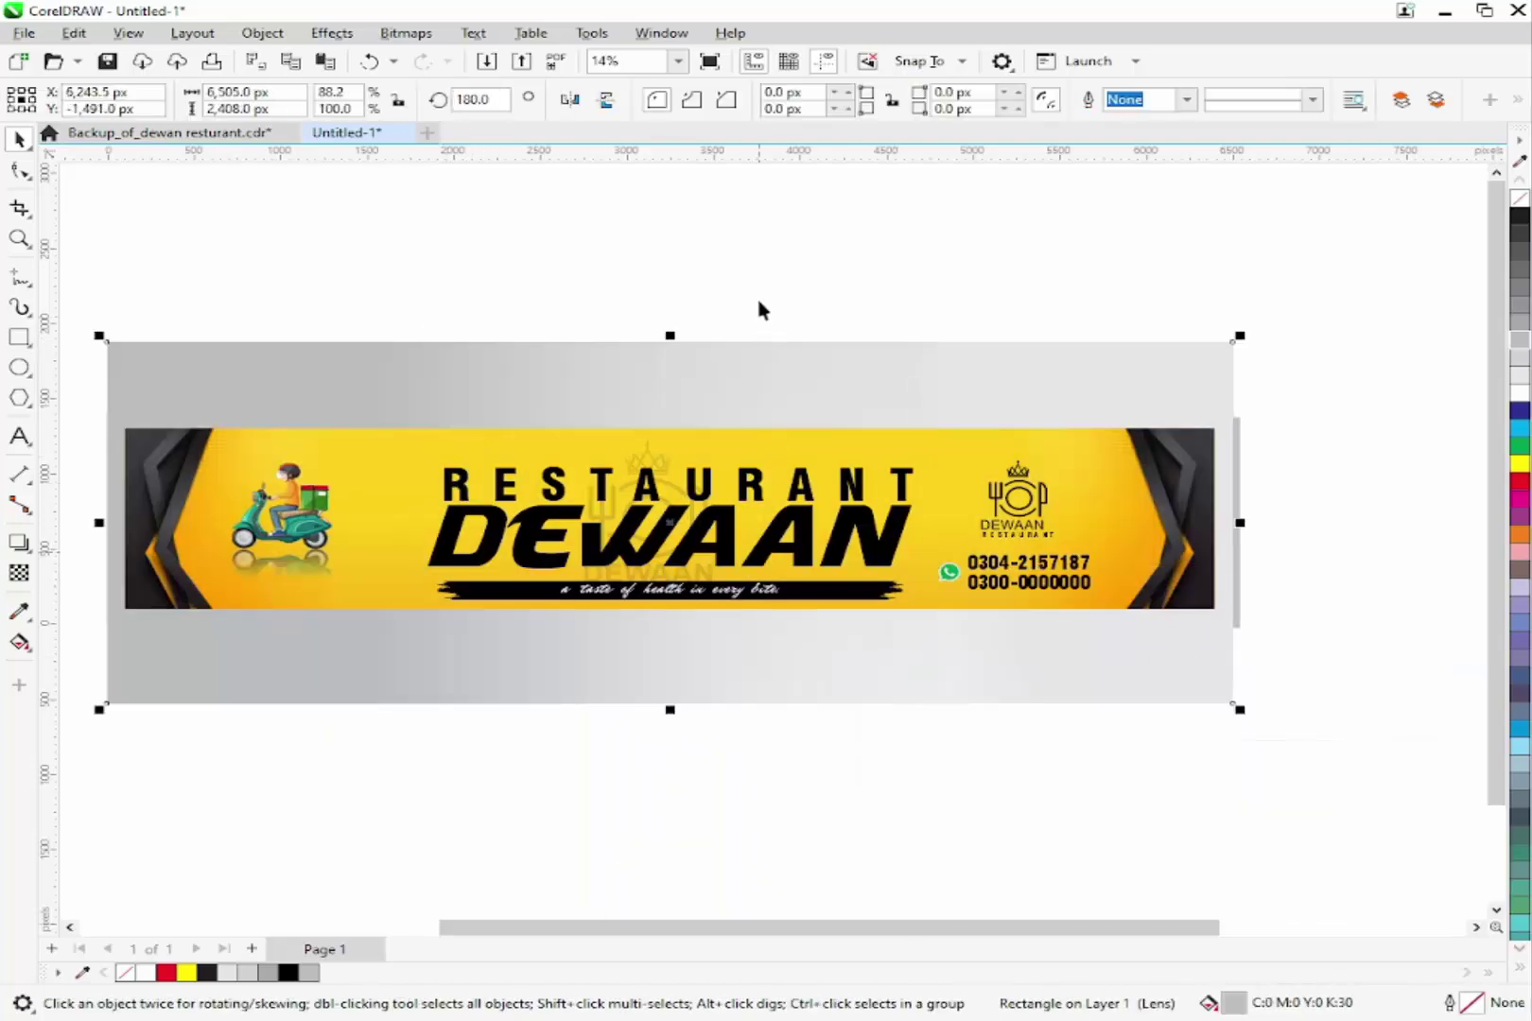
{"action": "key", "text": "Escape"}
{"action": "key", "text": "F4"}
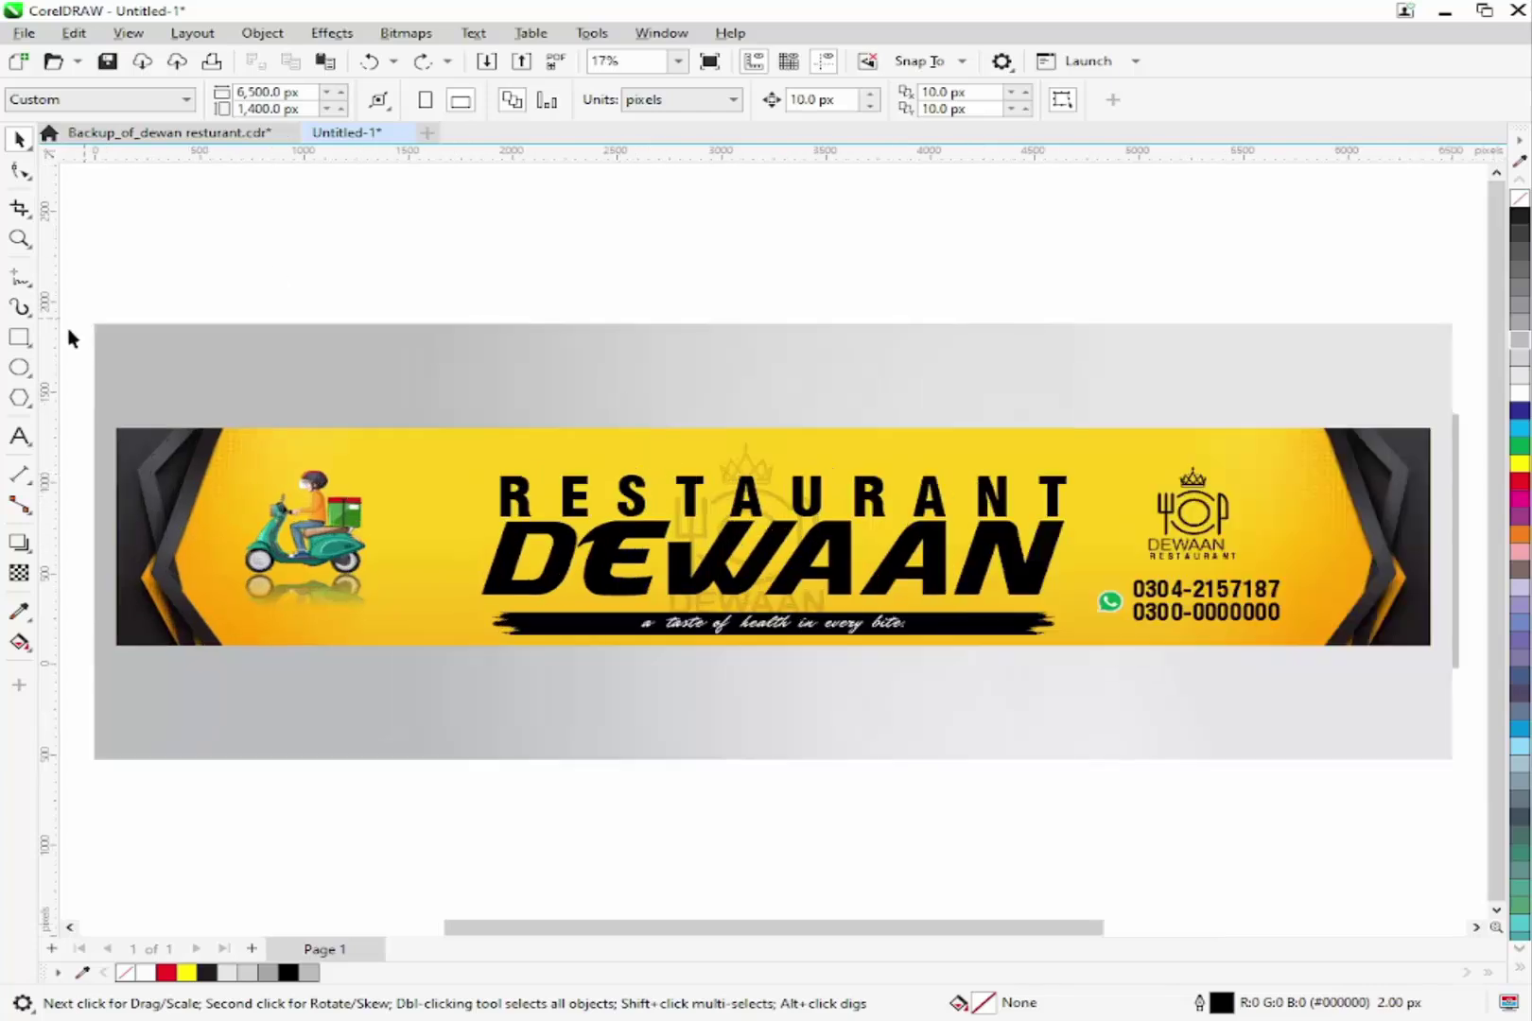
- Add the artistic text "Please subscribe my channel" in the blank area above the grey backdrop
{"action": "left_click", "coordinate": [19, 436]}
{"action": "left_click", "coordinate": [372, 250]}
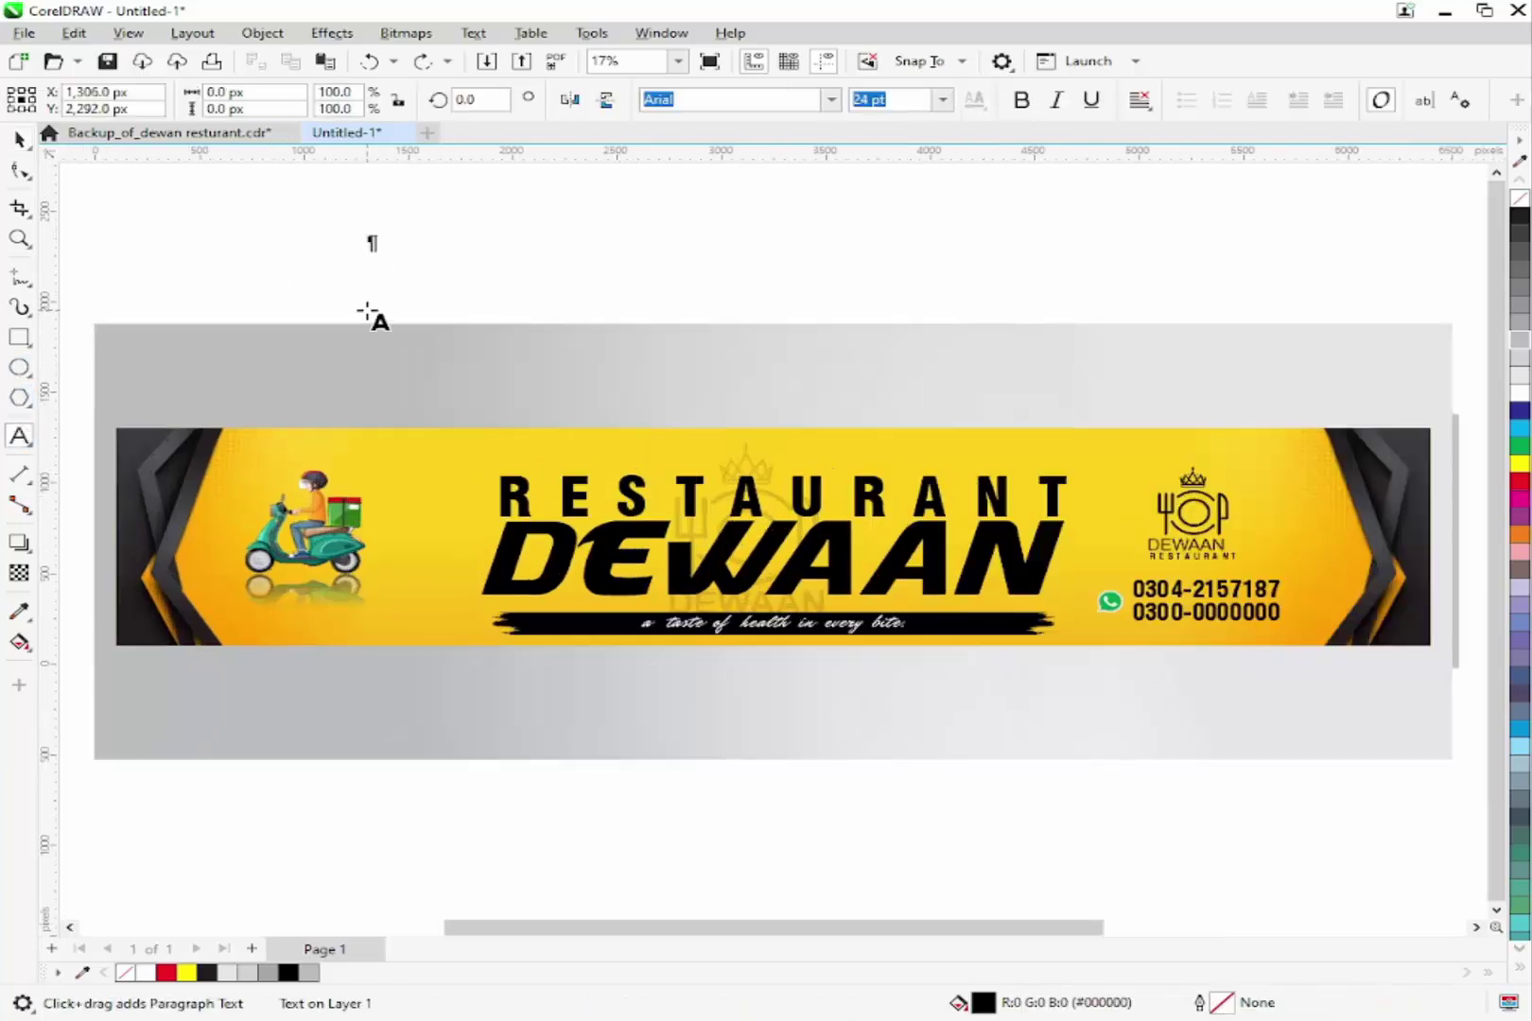
{"action": "type", "text": "Please"}
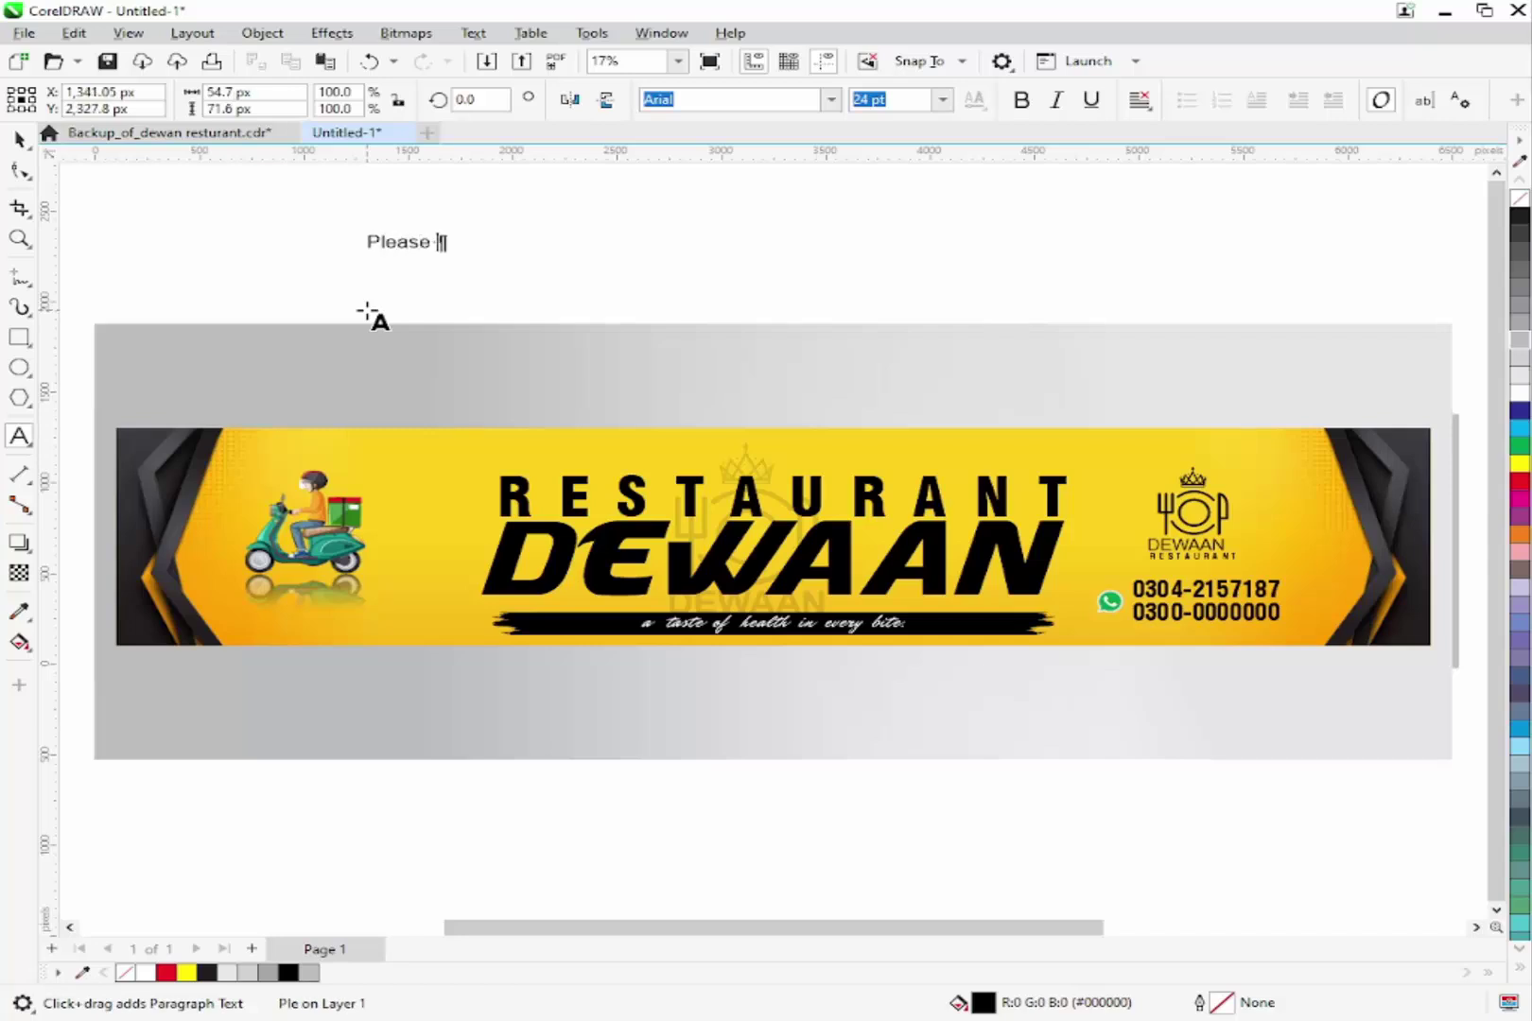
{"action": "type", "text": " subscribe a"}
{"action": "key", "text": "BackSpace"}
{"action": "type", "text": "my  a"}
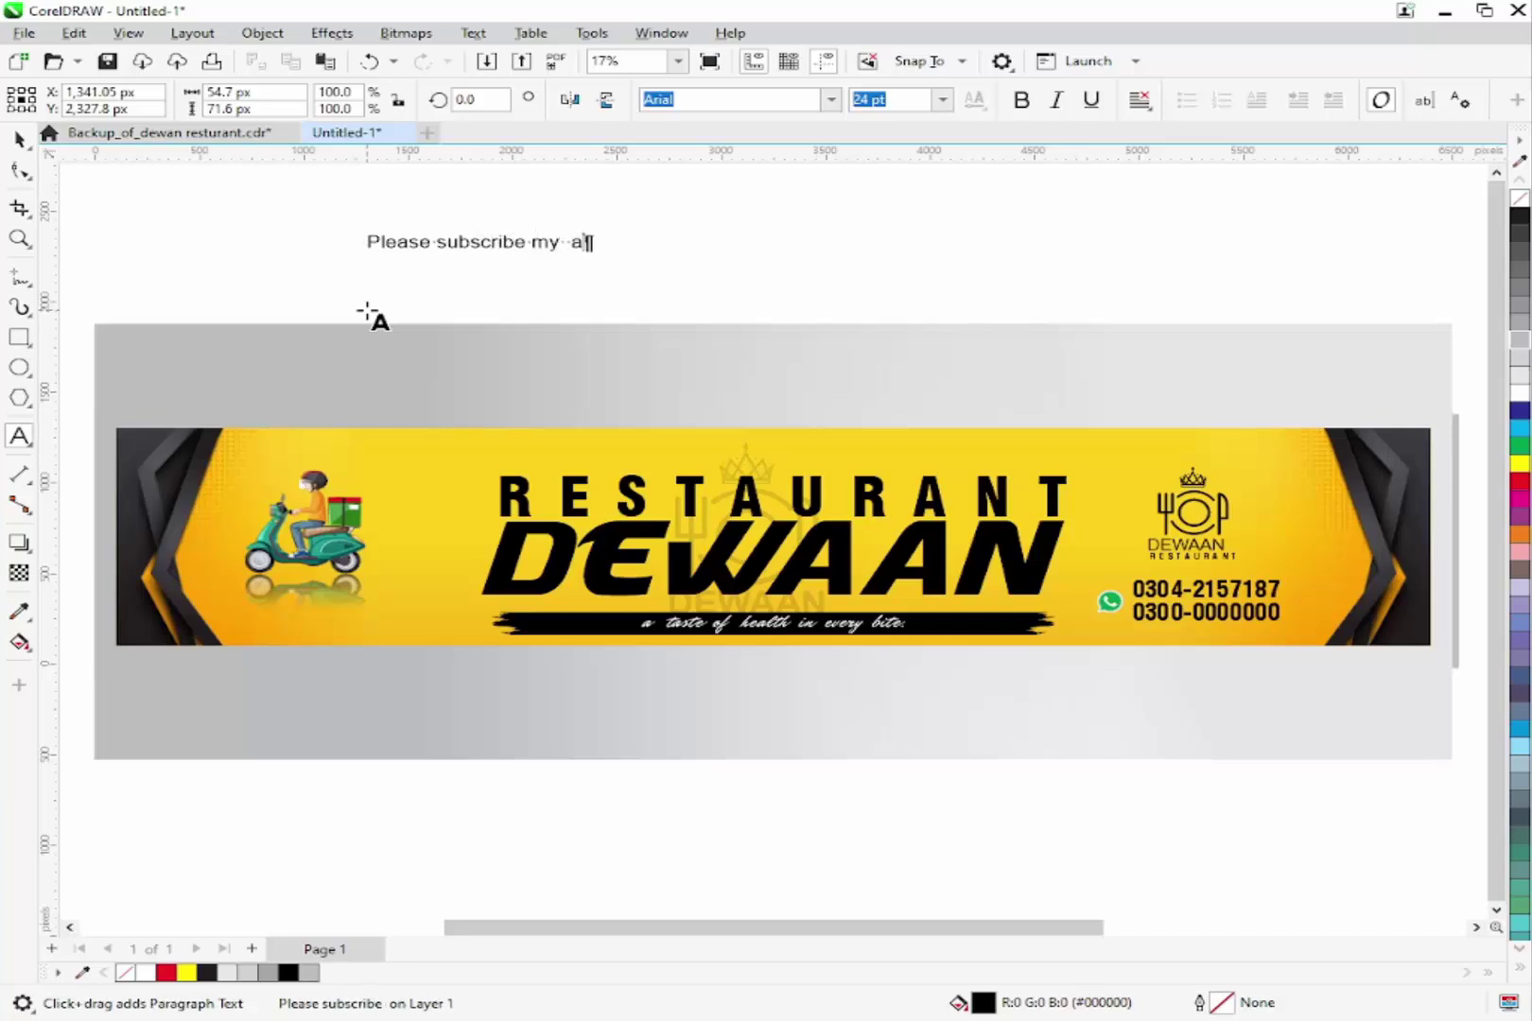
{"action": "key", "text": "BackSpace"}
{"action": "type", "text": "c"}
{"action": "type", "text": "hannel a"}
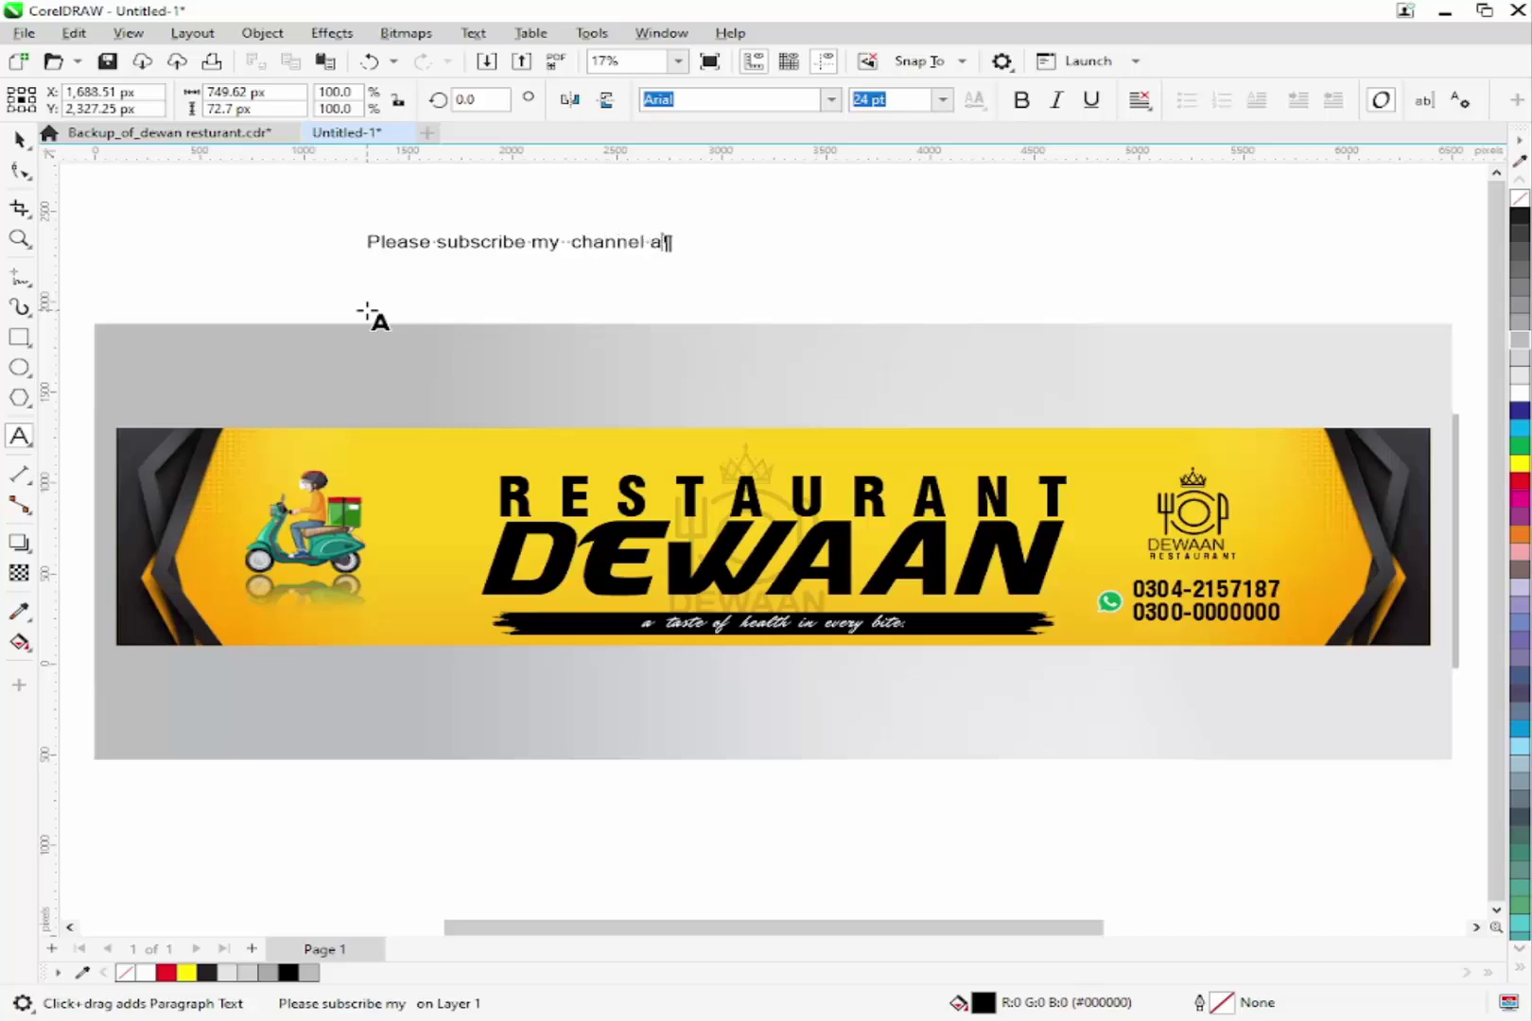
{"action": "key", "text": "BackSpace"}
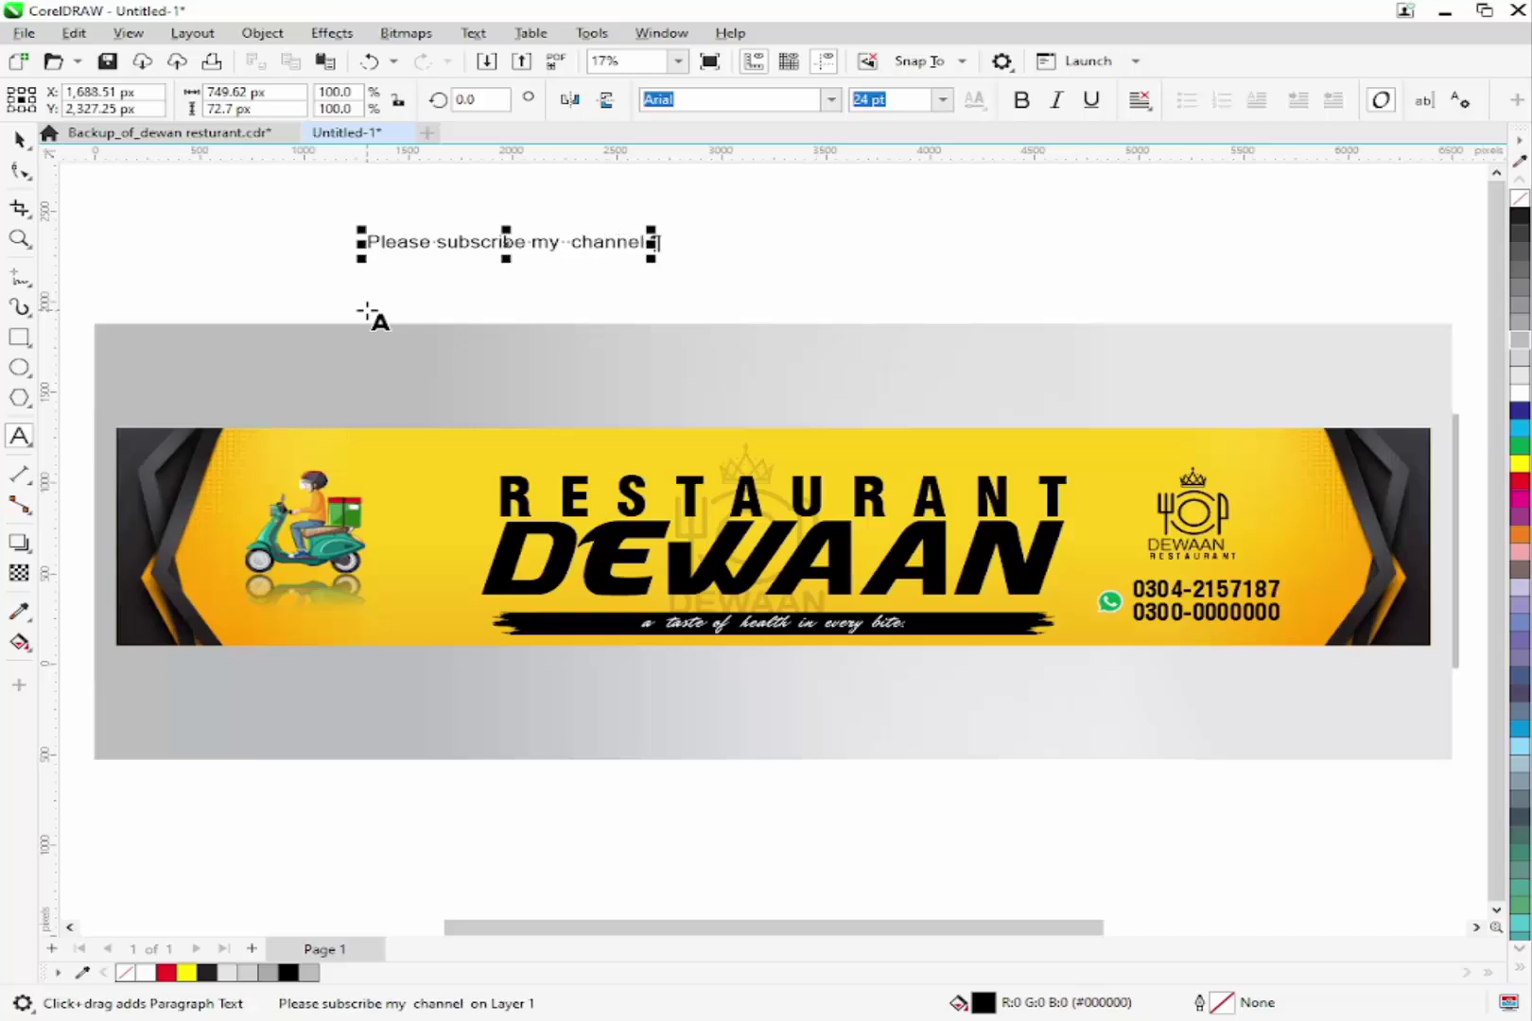
- Enlarge the subscribe text proportionally to about 75.6 pt, make it bold and move it further up and left above the backdrop
{"action": "left_click", "coordinate": [19, 139]}
{"action": "left_click_drag", "start_coordinate": [651, 257], "coordinate": [1234, 467]}
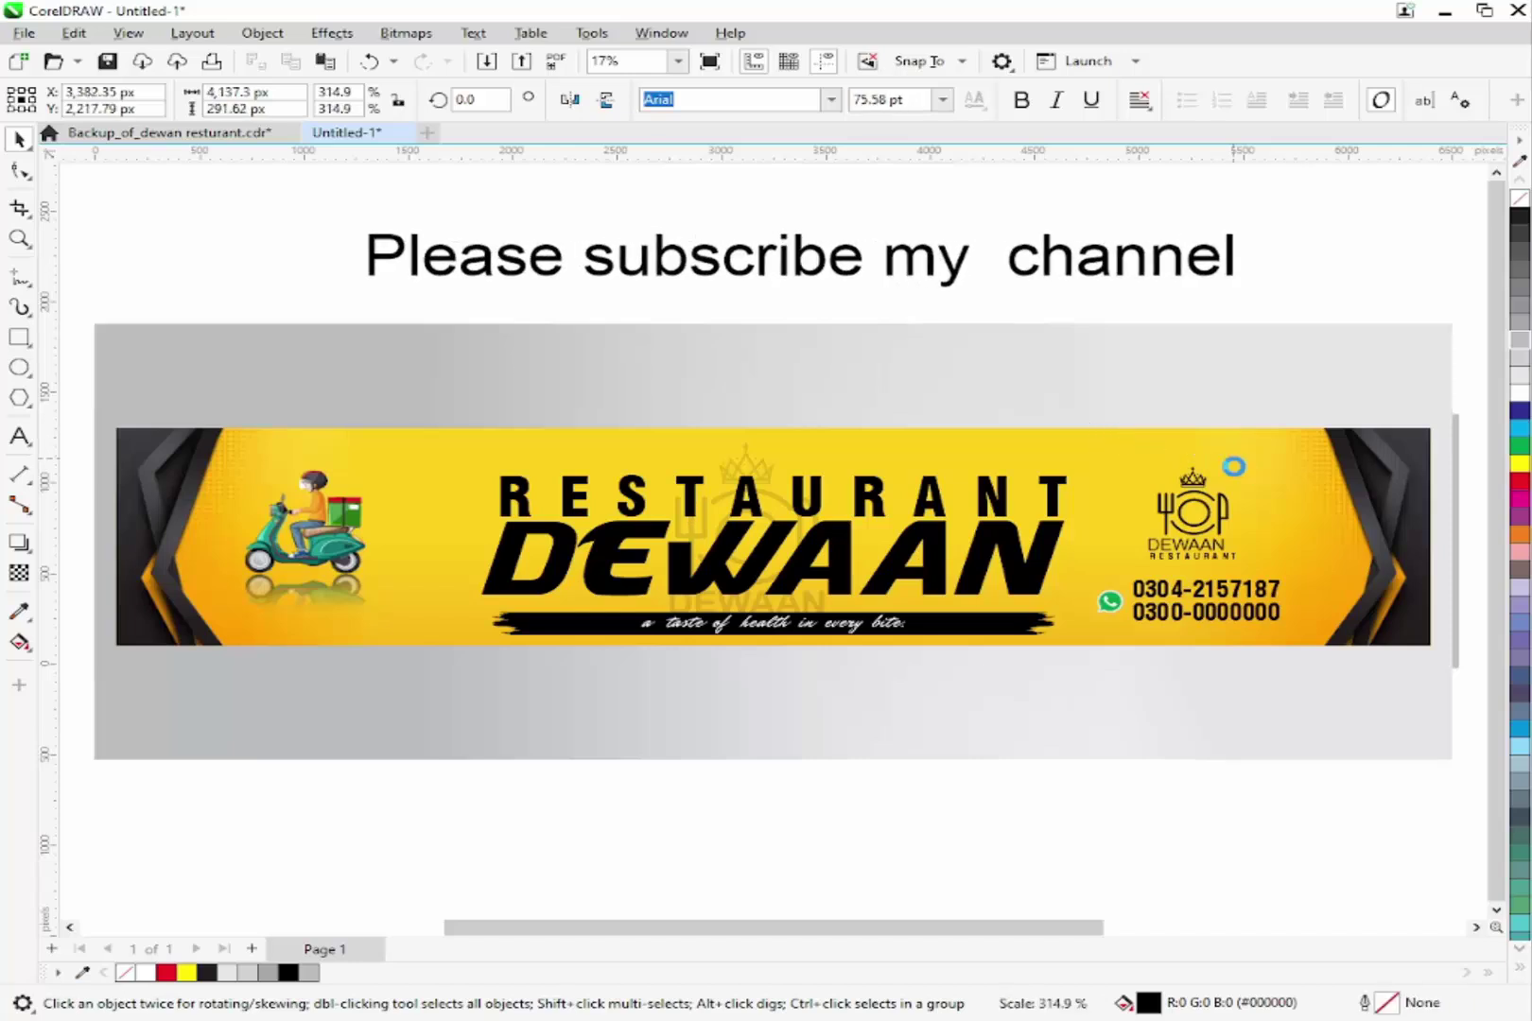
{"action": "left_click", "coordinate": [1021, 100]}
{"action": "left_click_drag", "start_coordinate": [1199, 279], "coordinate": [1094, 237]}
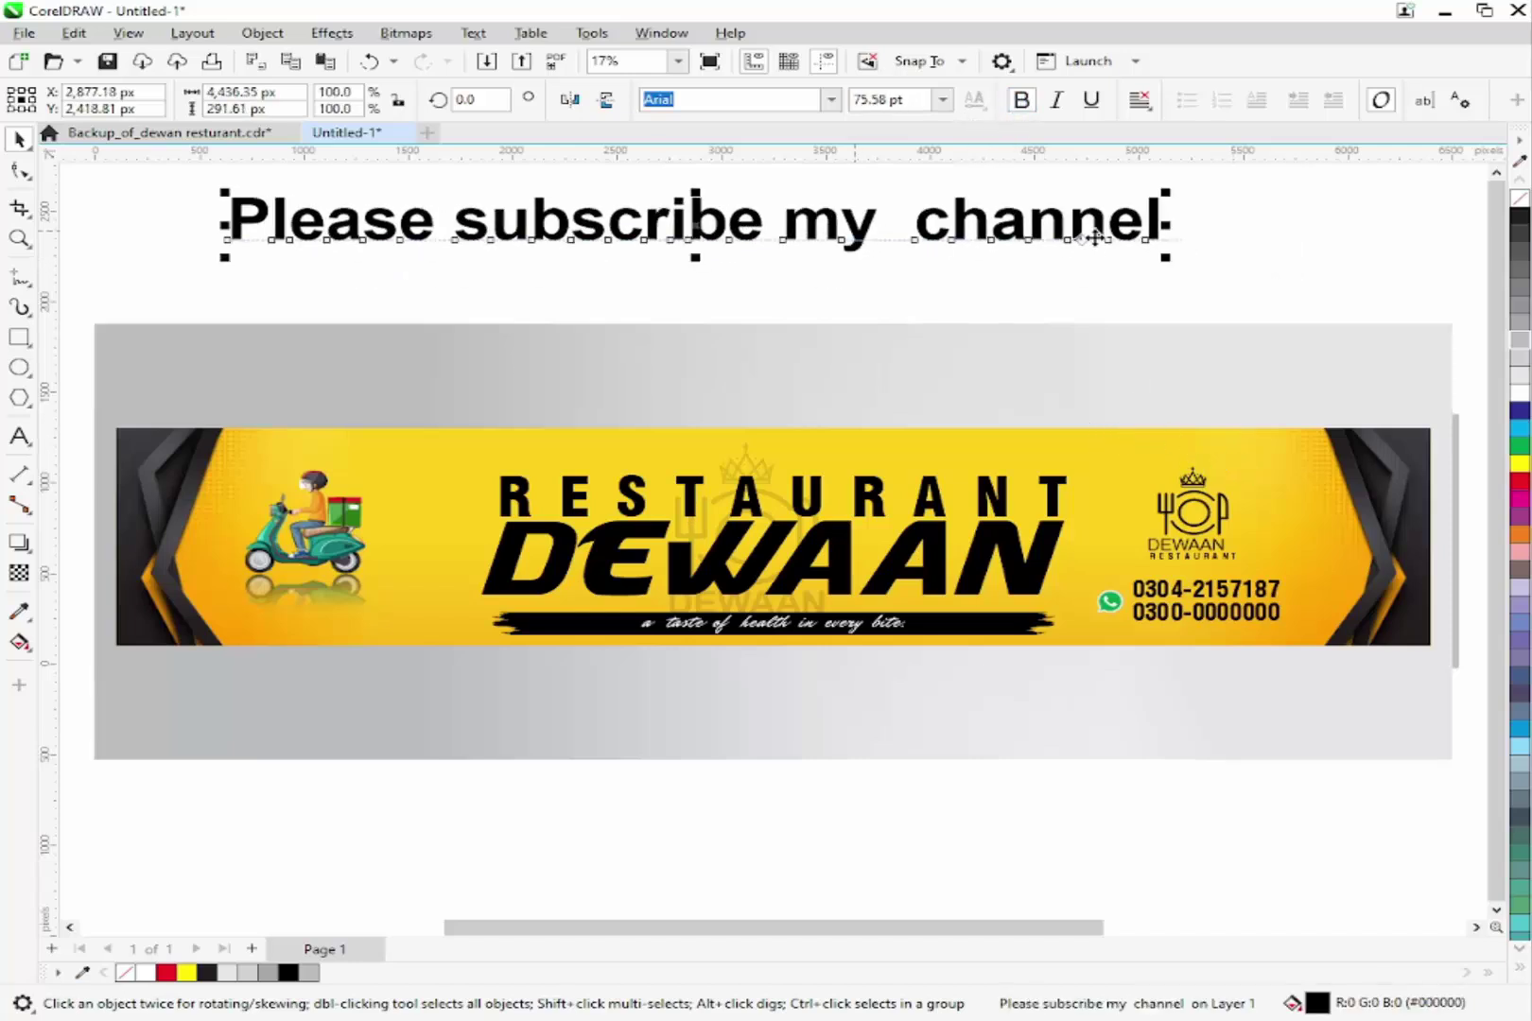
- Add a second line beginning "Cdr file av" beneath the subscribe text
{"action": "double_click", "coordinate": [1160, 227]}
{"action": "key", "text": "Return"}
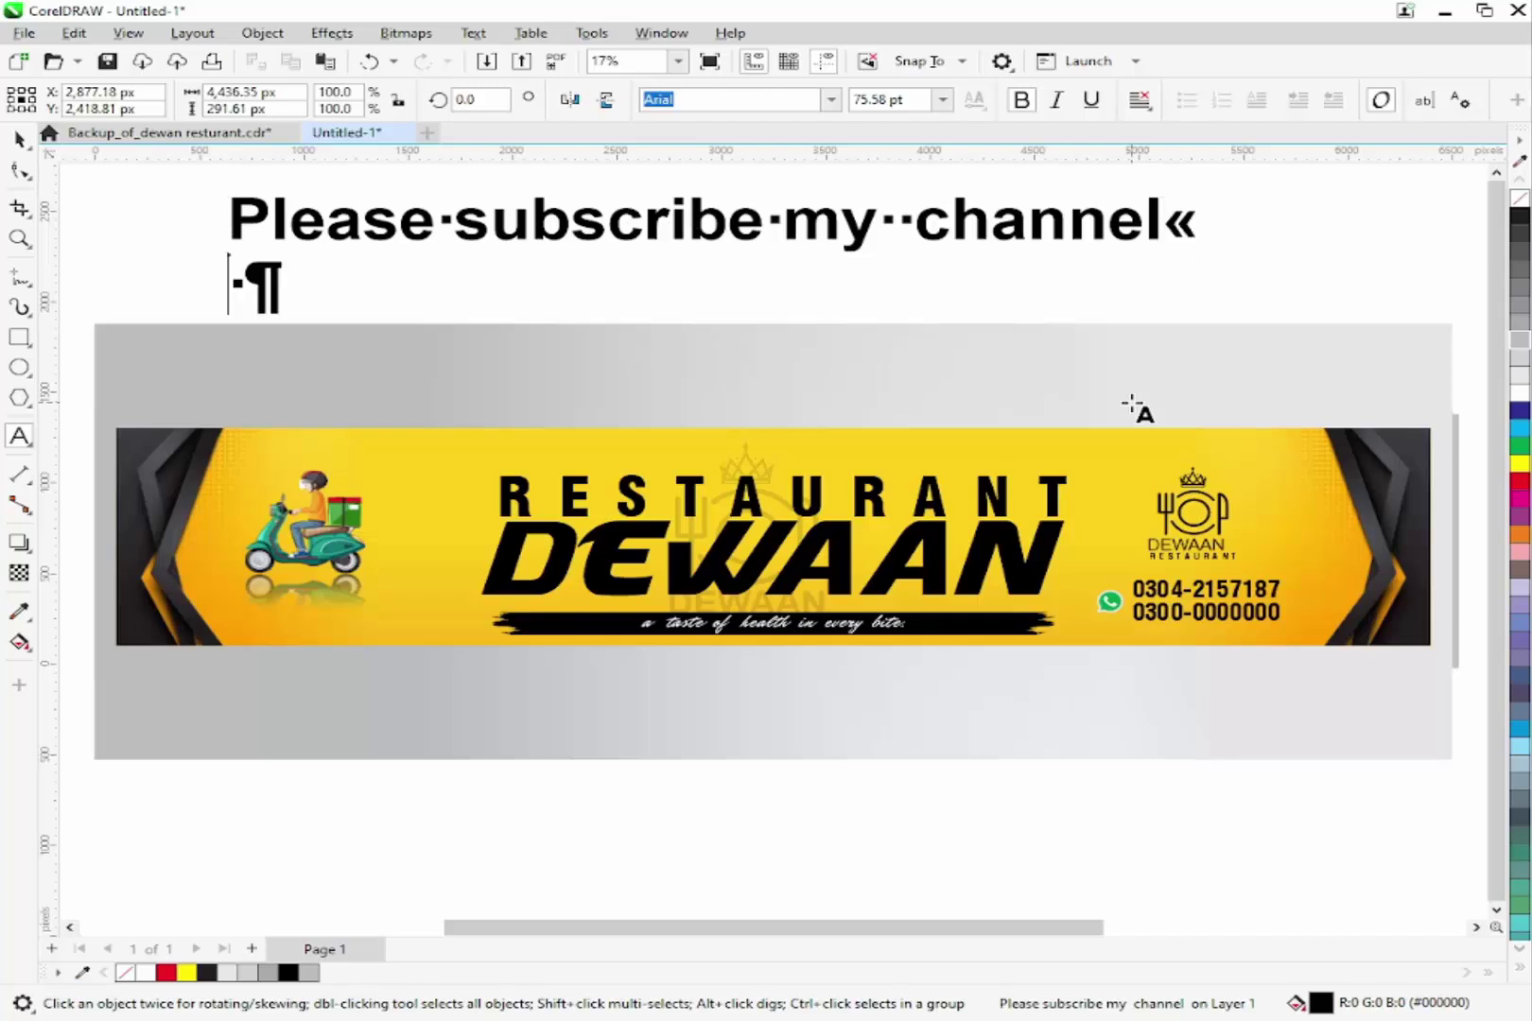
{"action": "type", "text": "CR"}
{"action": "key", "text": "BackSpace"}
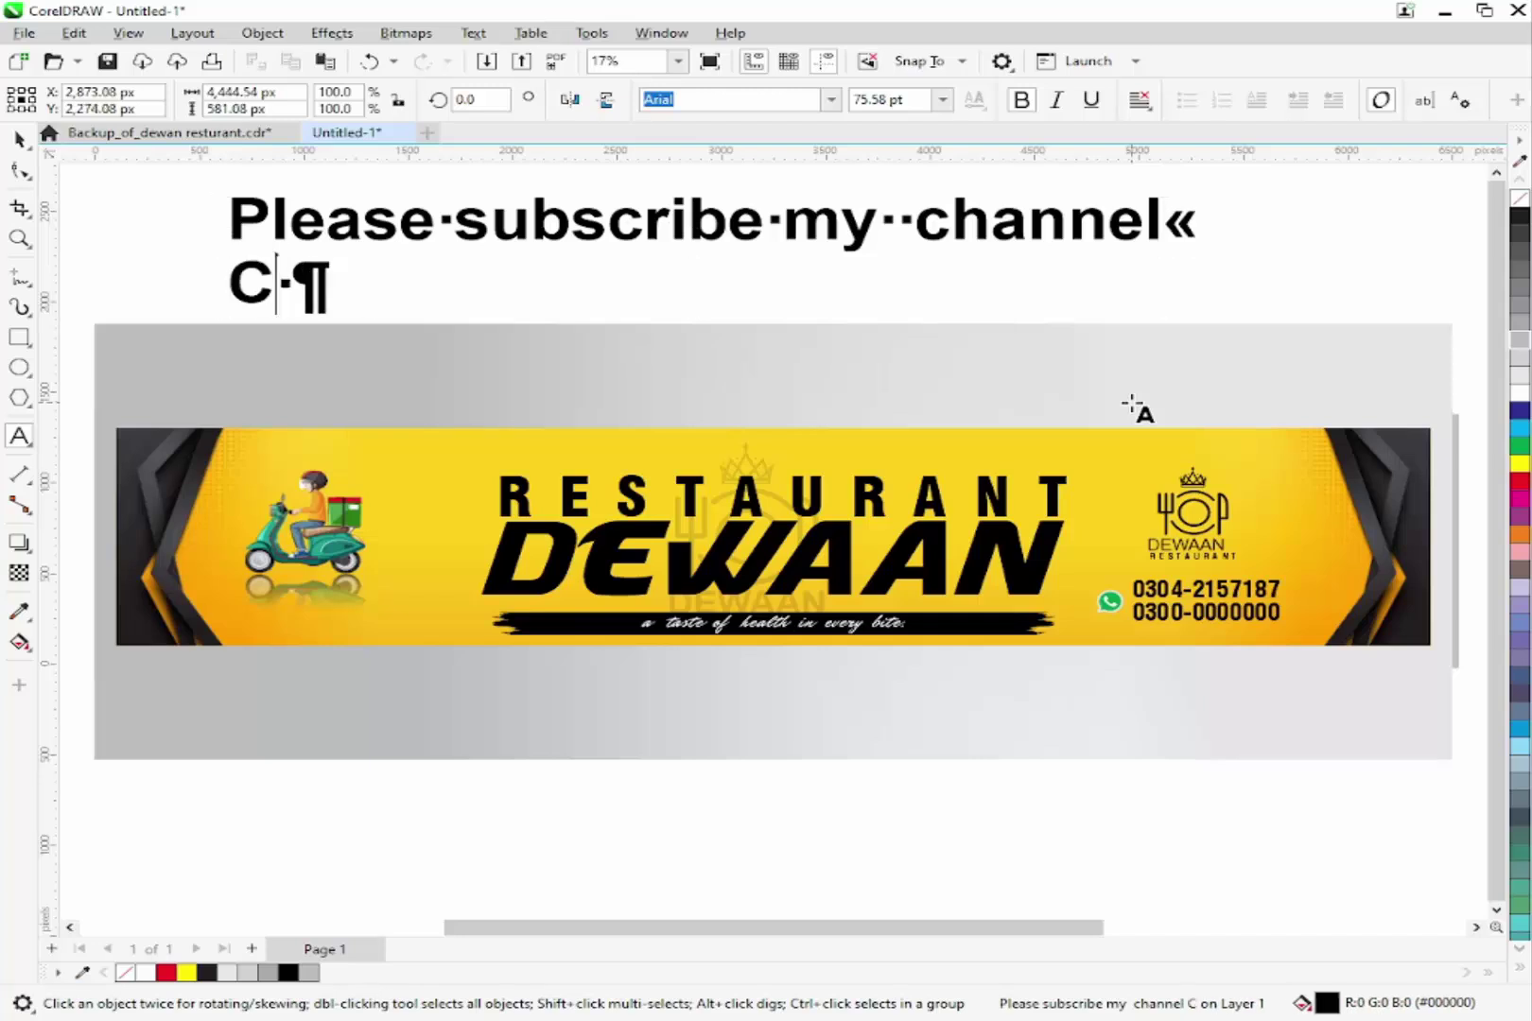
{"action": "type", "text": "dr fi"}
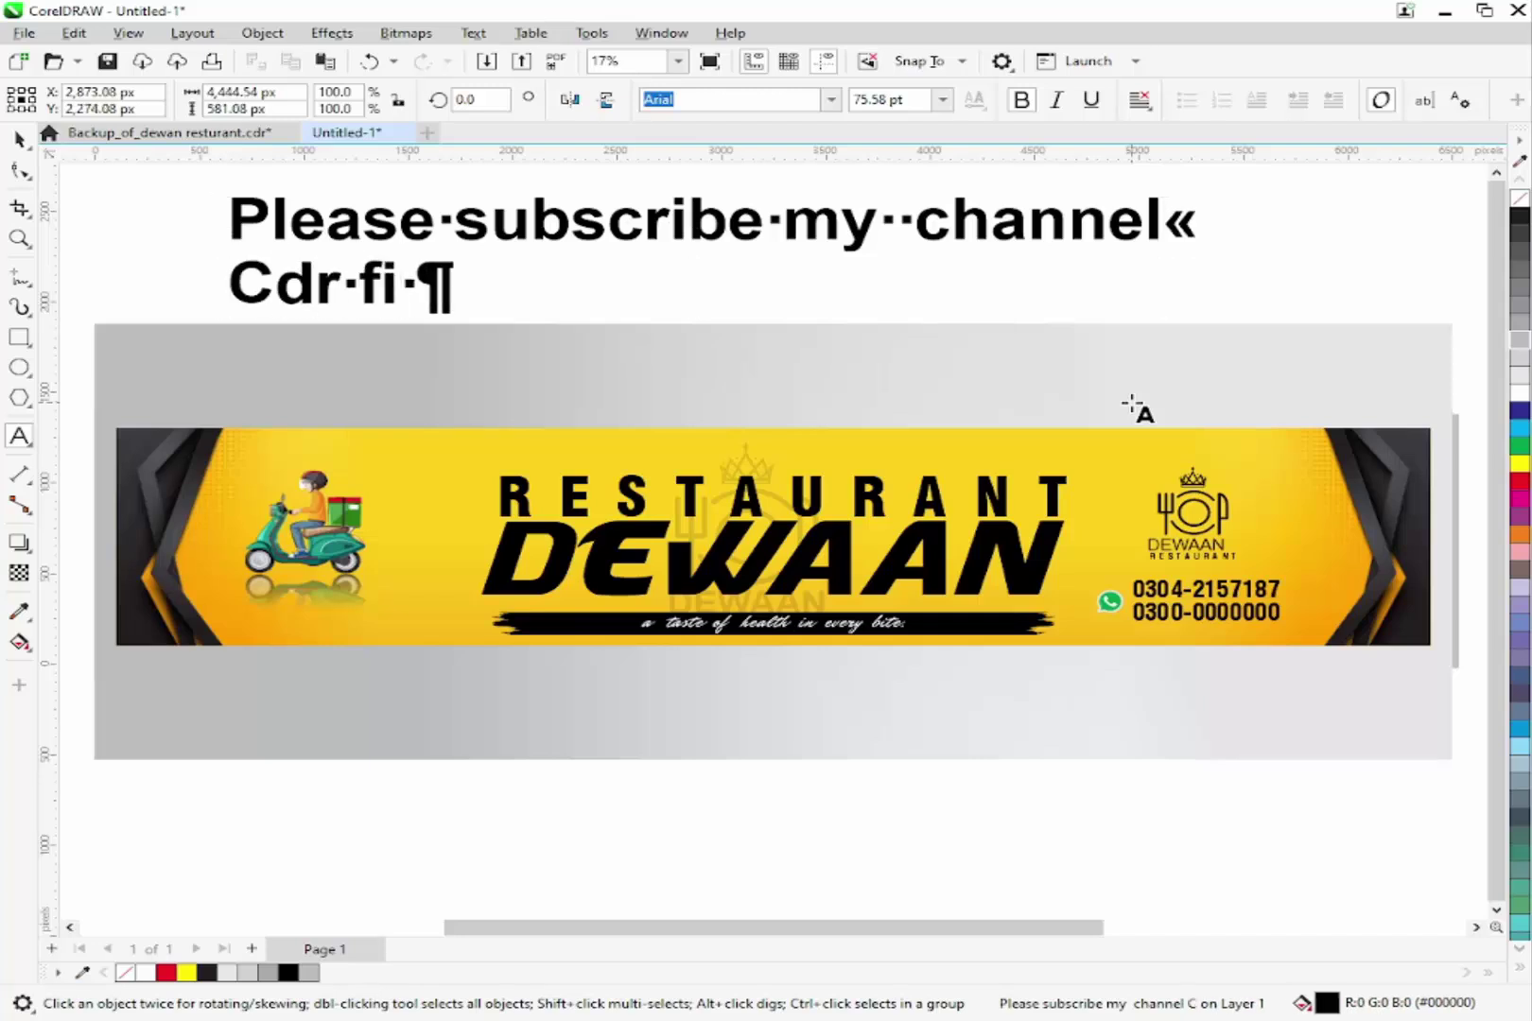
{"action": "type", "text": "el"}
{"action": "key", "text": "BackSpace"}
{"action": "key", "text": "BackSpace"}
{"action": "type", "text": "le "}
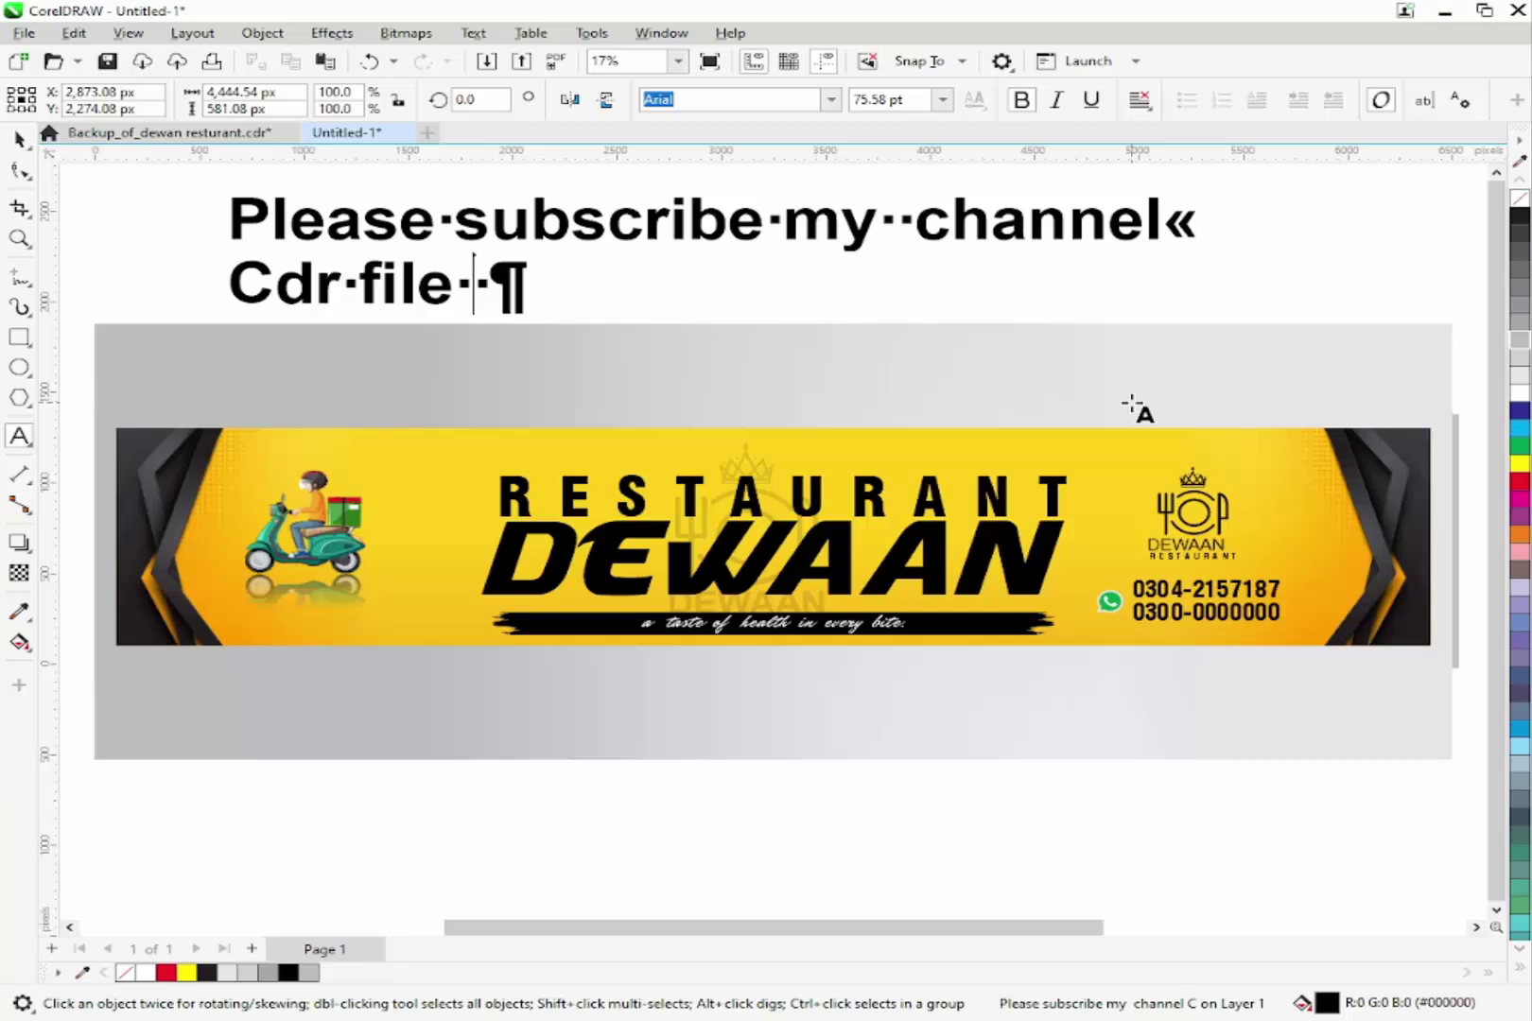
{"action": "type", "text": "av"}
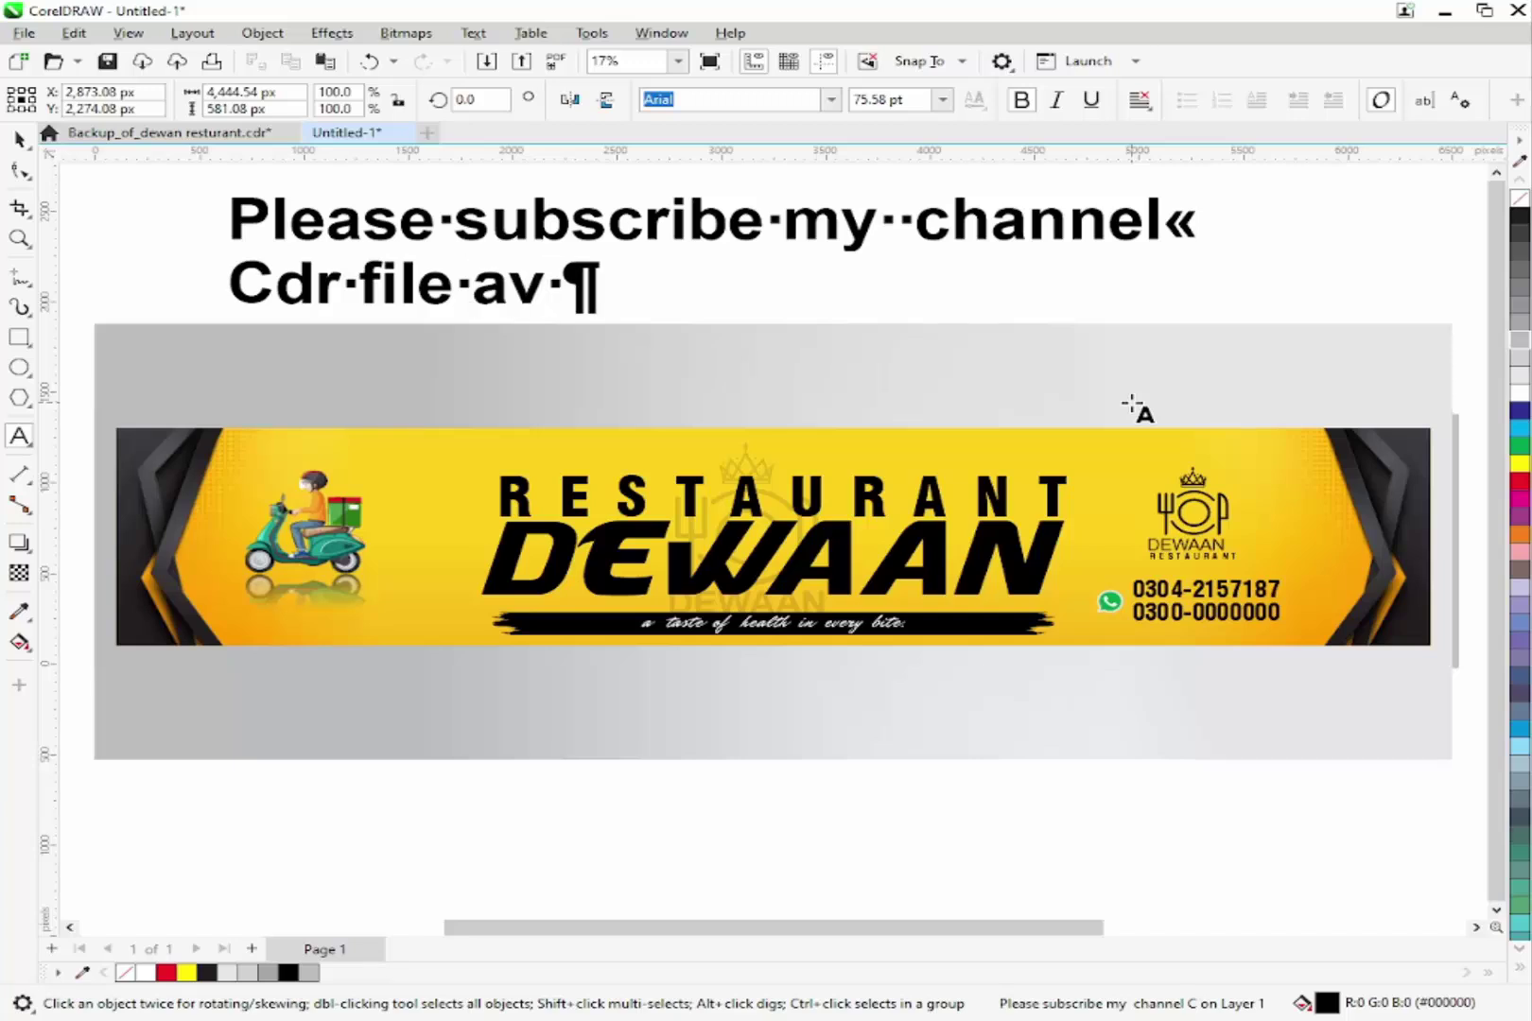